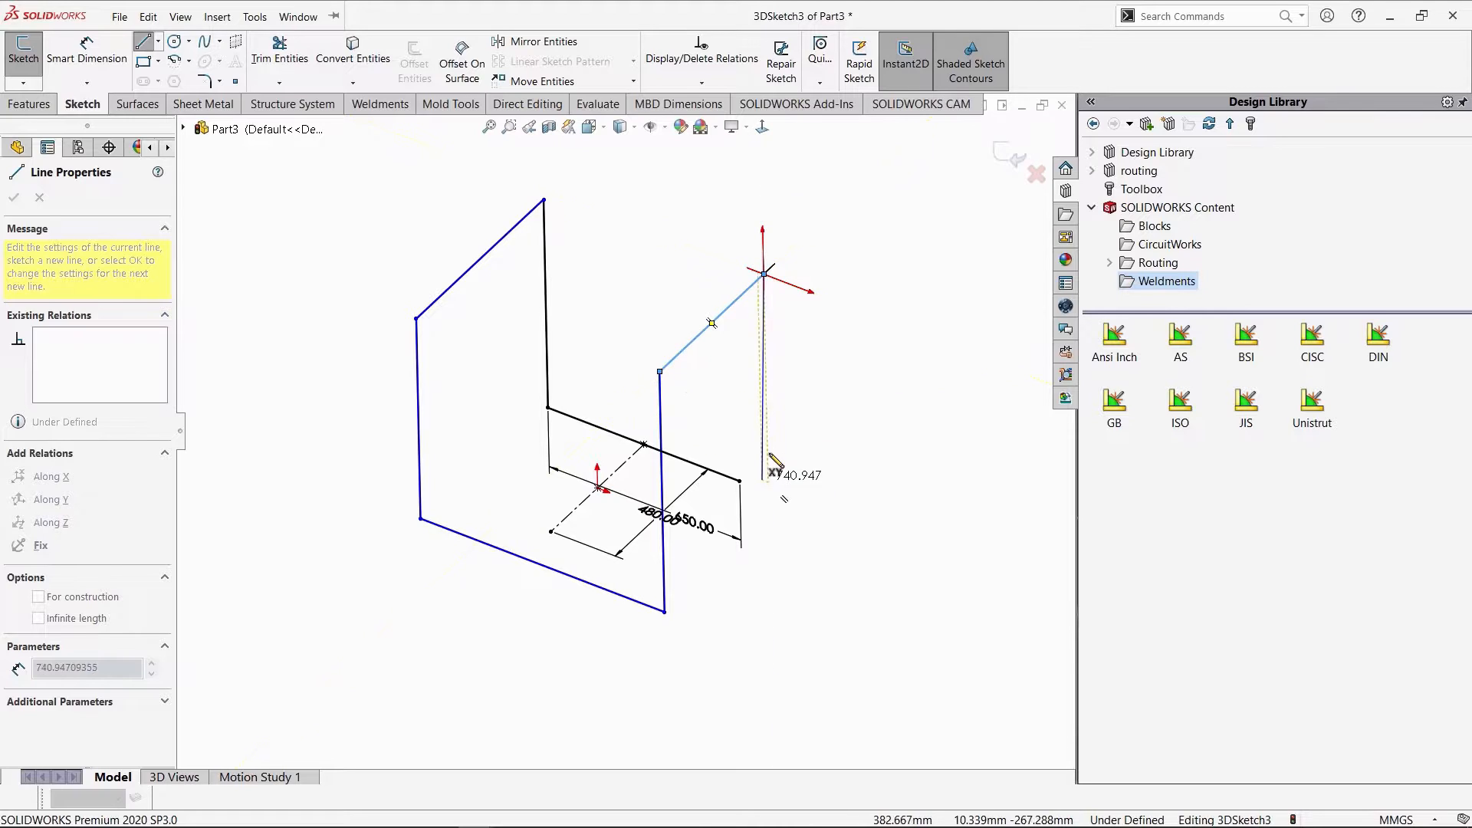
Finish the frame's last vertical line down from the upper corner and merge its end with the open endpoint of the base line.
click(767, 476)
key(Escape)
click(738, 480)
click(739, 481)
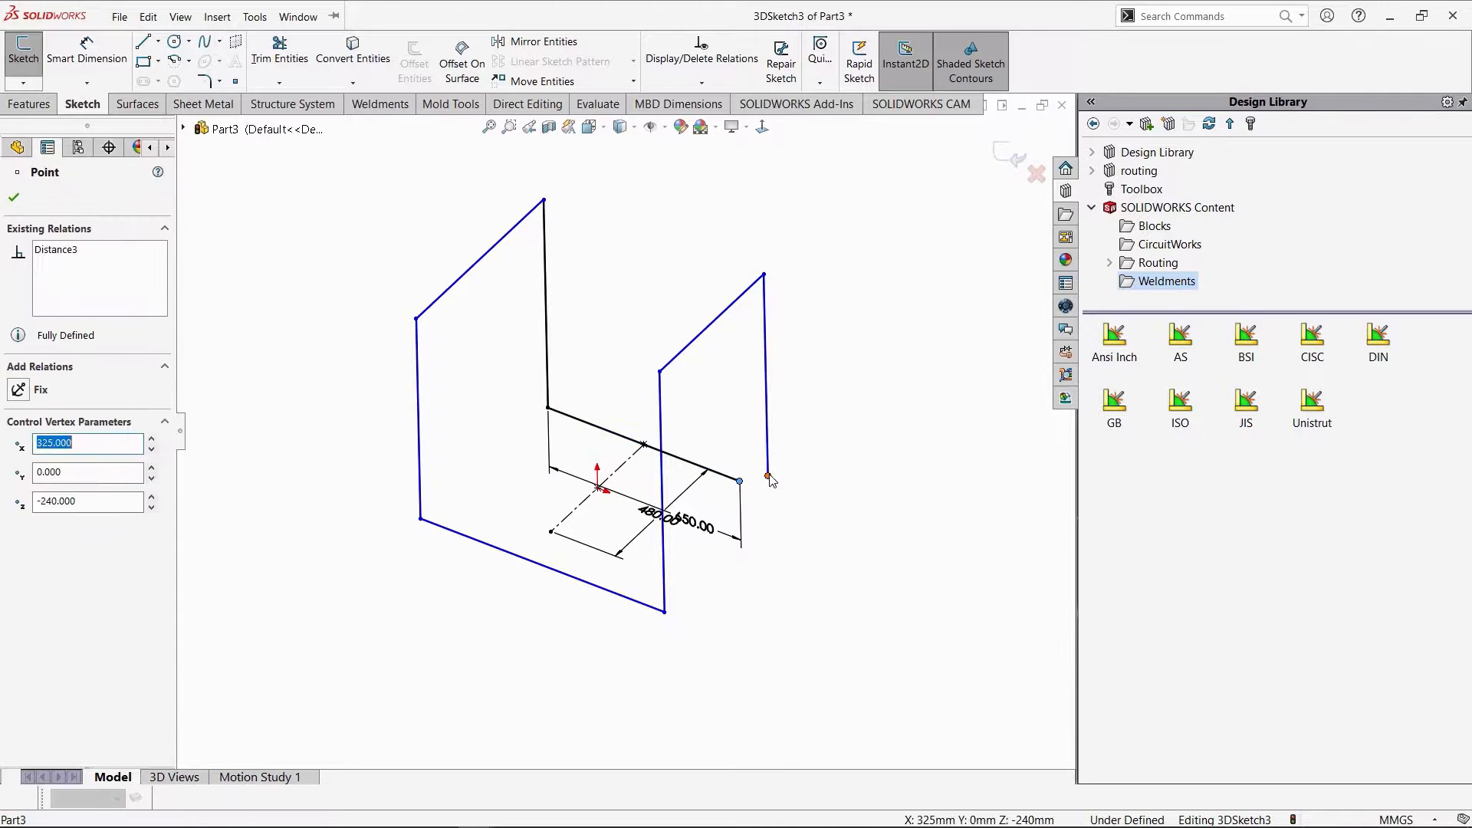
ctrl+click(769, 476)
click(906, 405)
Dimension the vertical line rising from the merged base corner and set its length to 510 mm.
right_drag(697, 443, 802, 335)
click(738, 364)
click(799, 376)
text(510)
key(Return)
click(503, 244)
click(504, 300)
text(480)
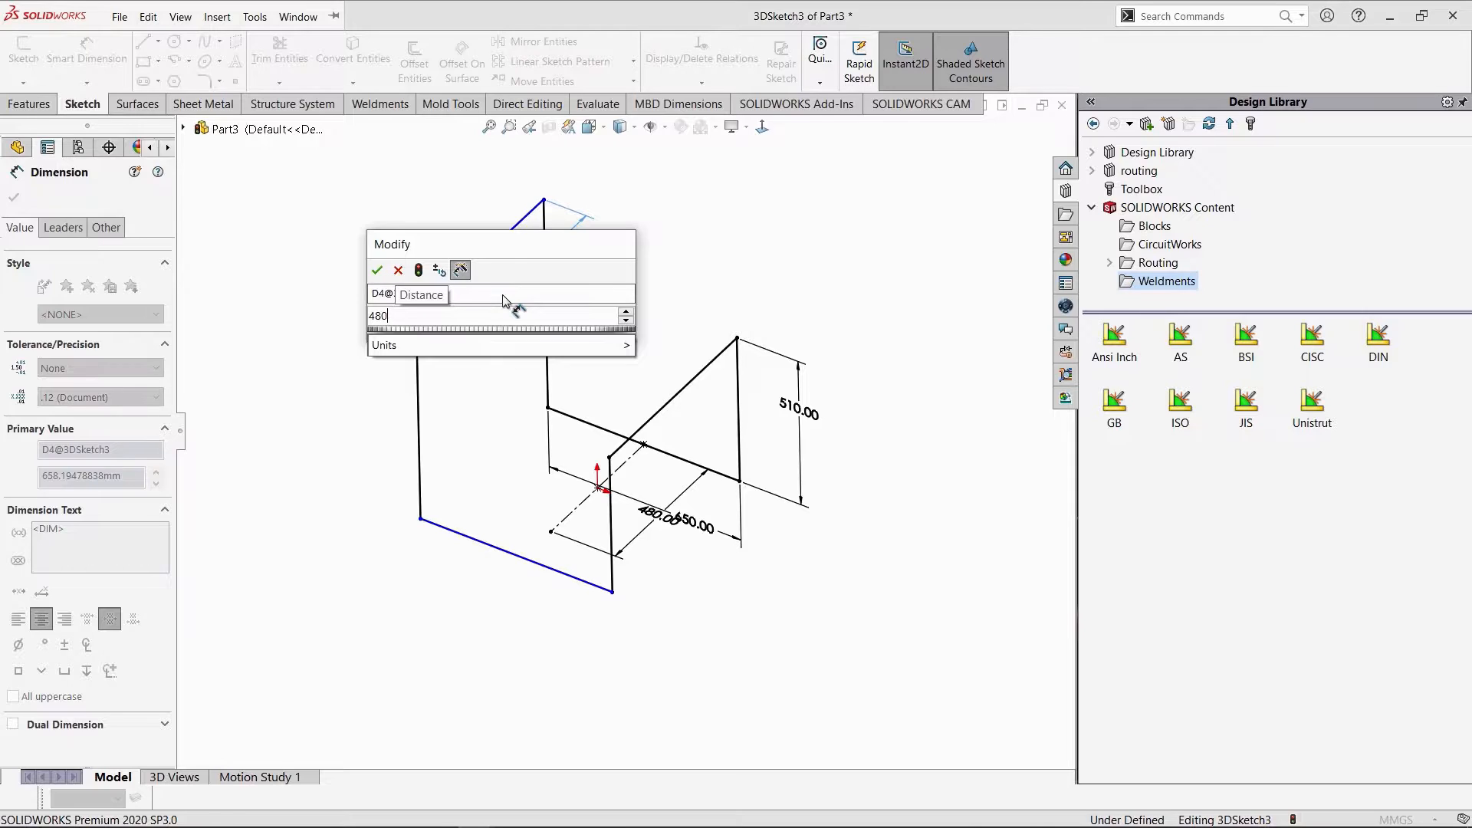
key(Escape)
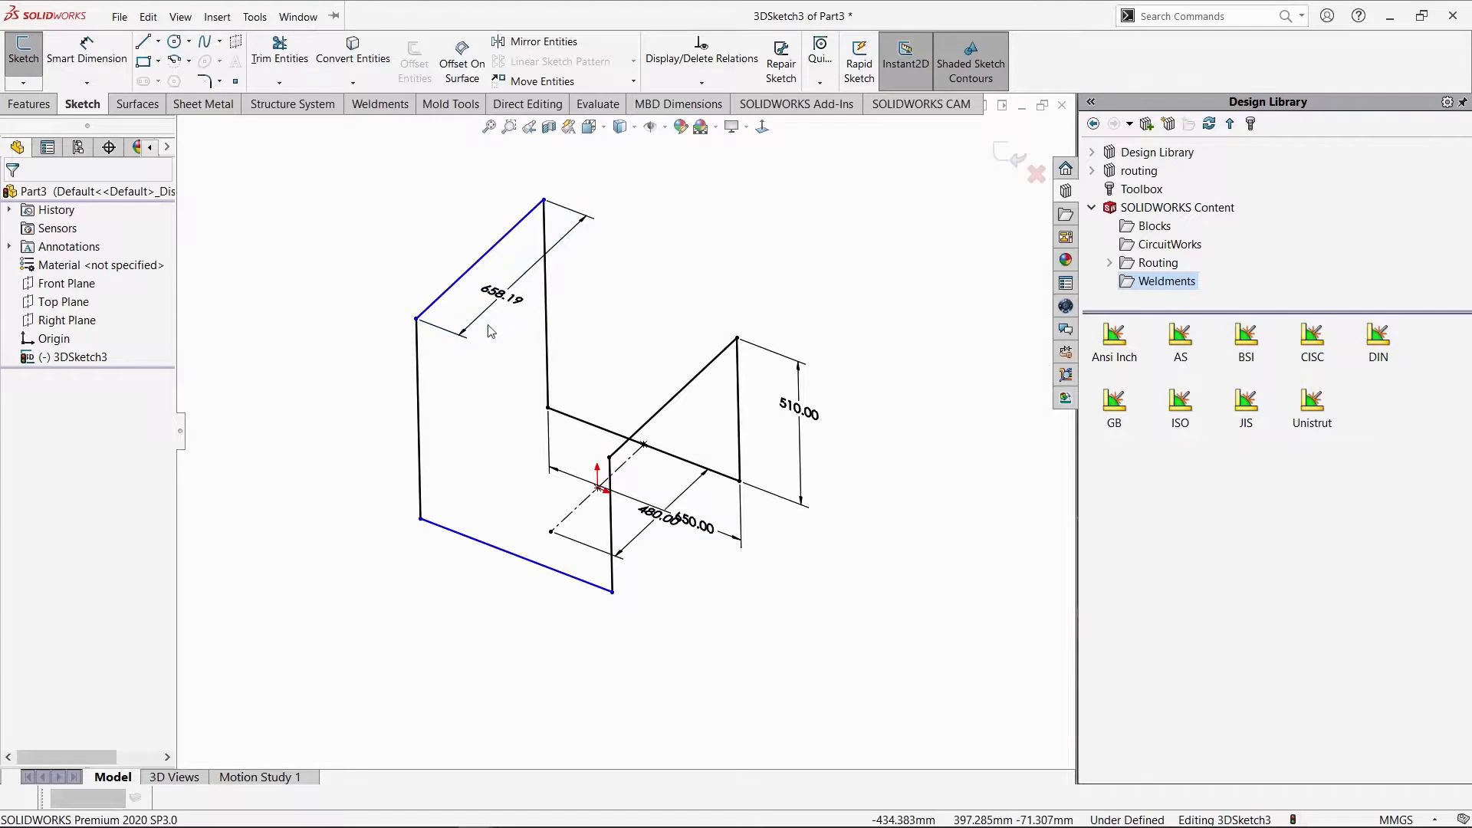
right_click(498, 290)
click(541, 454)
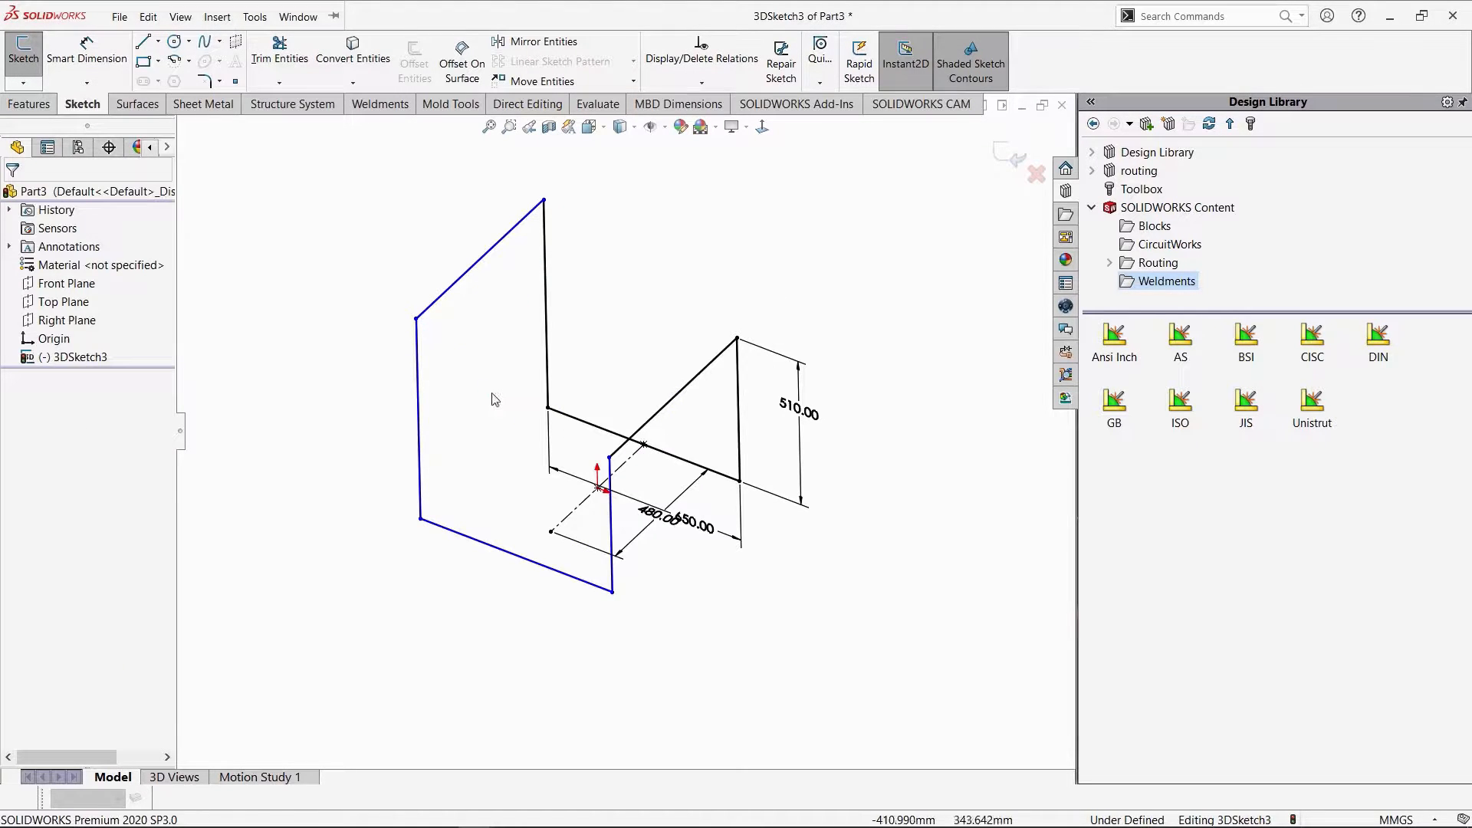
Make the sloping top line of the undimensioned side equal in length to the 480 mm centerline.
click(480, 261)
ctrl+click(566, 522)
click(746, 453)
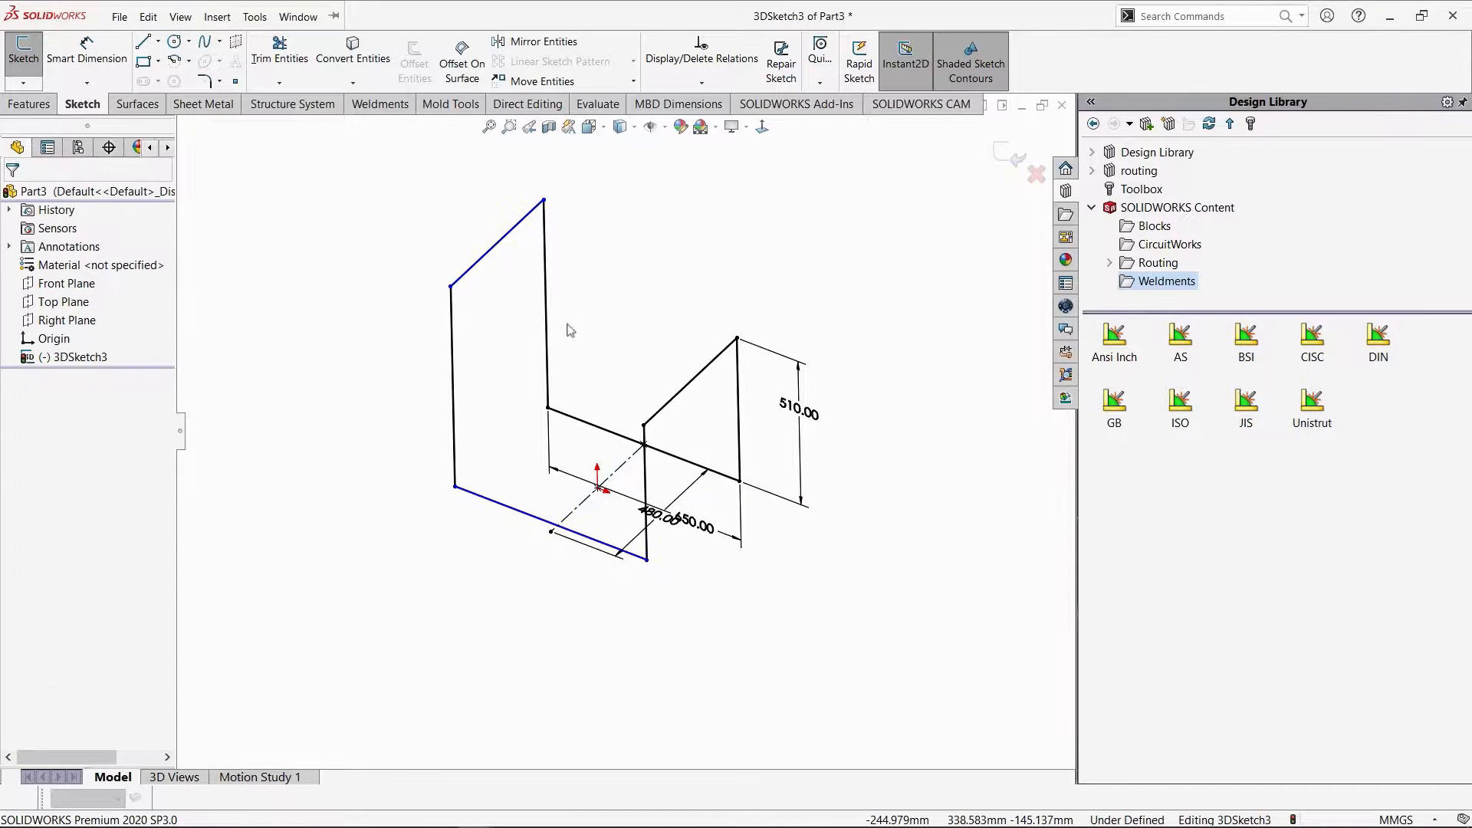
Apply an equal relation to the four vertical lines of the frame sketch.
click(548, 337)
ctrl+click(737, 422)
ctrl+click(645, 470)
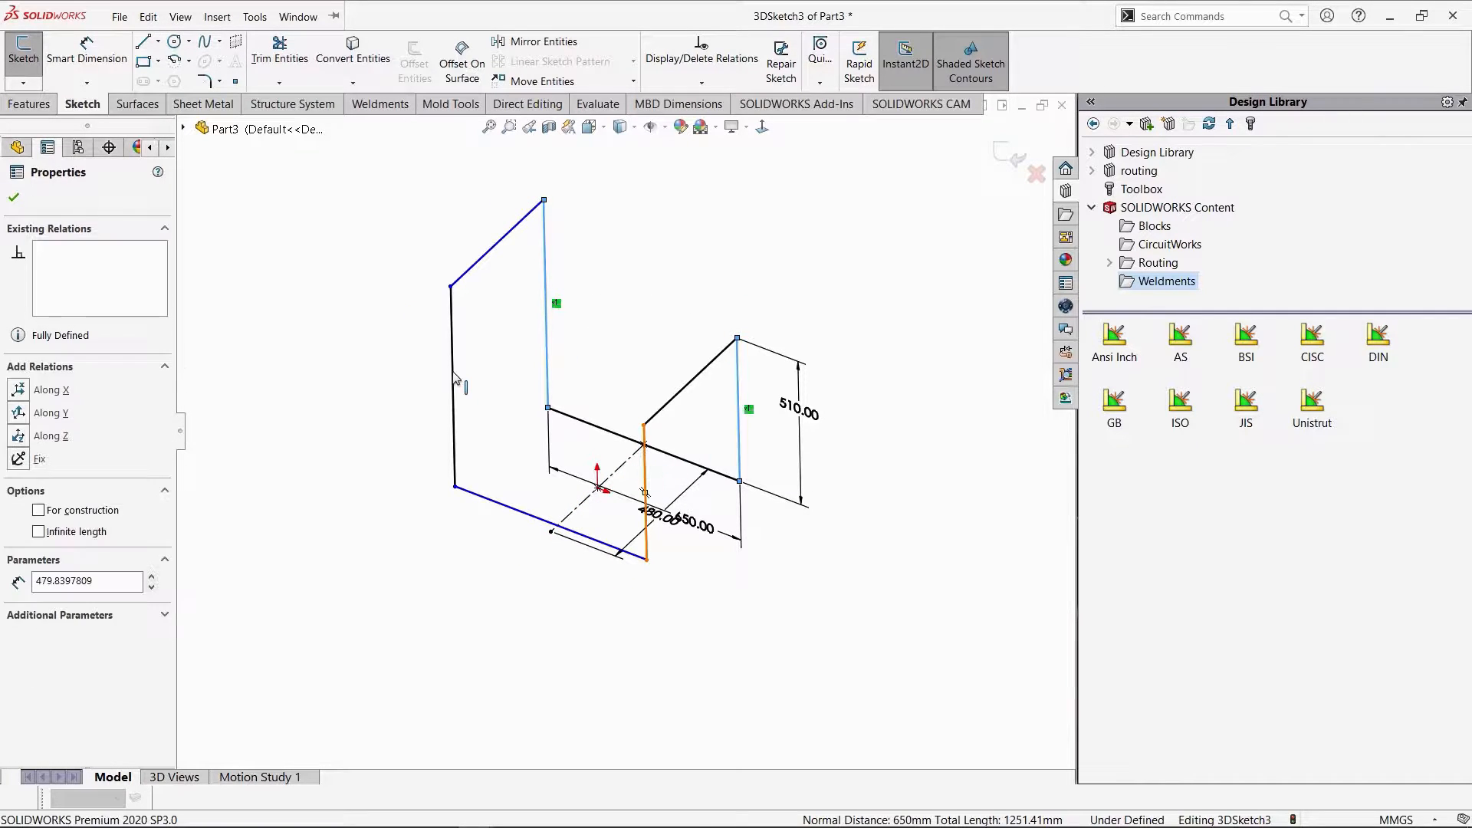
ctrl+click(452, 371)
click(642, 319)
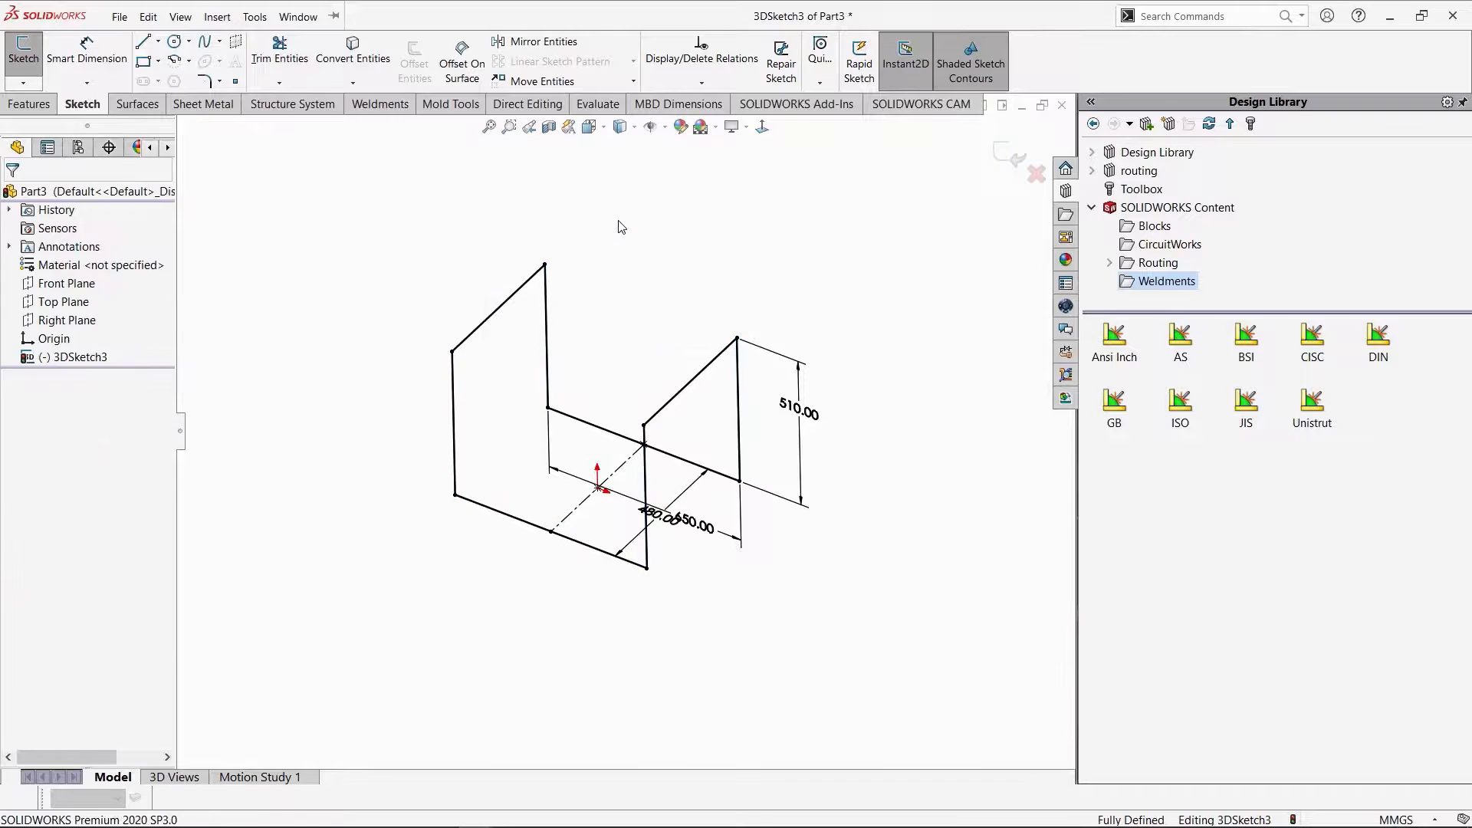
Fillet all corners of the frame sketch with an 80 mm radius using Sketch Fillet.
click(204, 82)
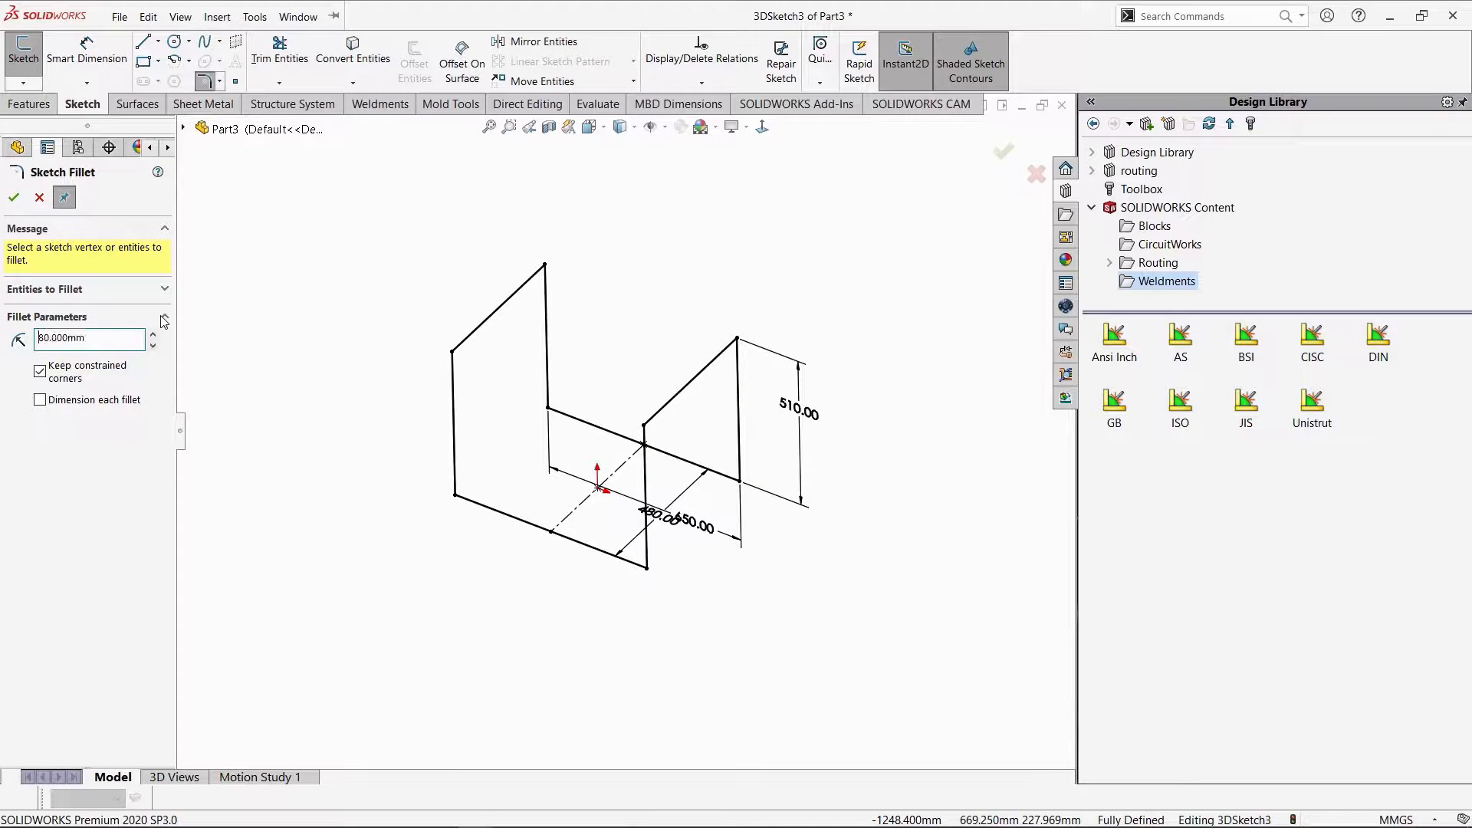
drag(311, 184, 882, 652)
click(797, 441)
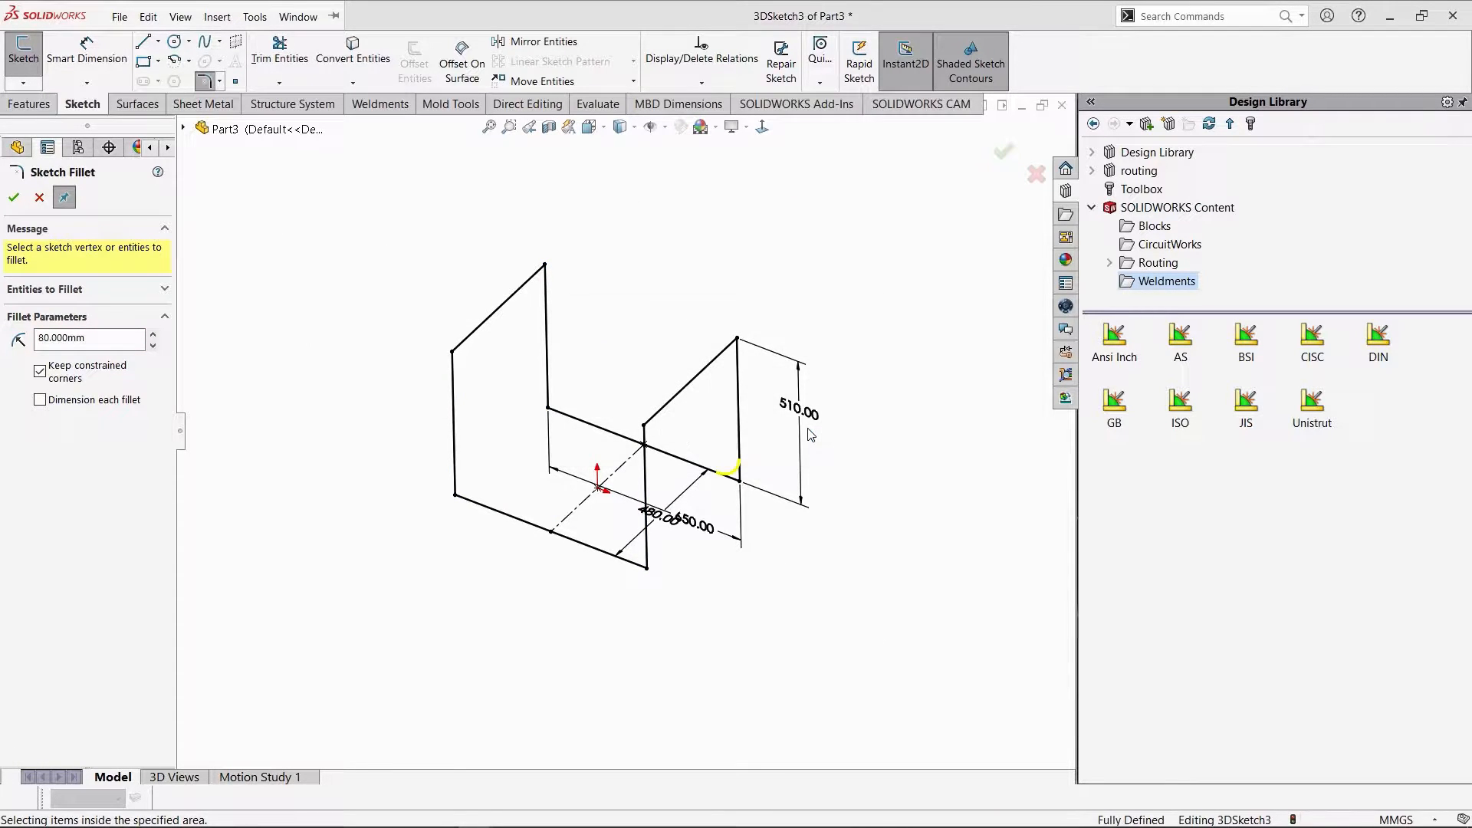
Sketch two parallel cross lines connecting the two upper side members of the frame.
scroll(808, 429, up, 3)
middle_drag(809, 429, 628, 449)
scroll(627, 449, down, 2)
key(l)
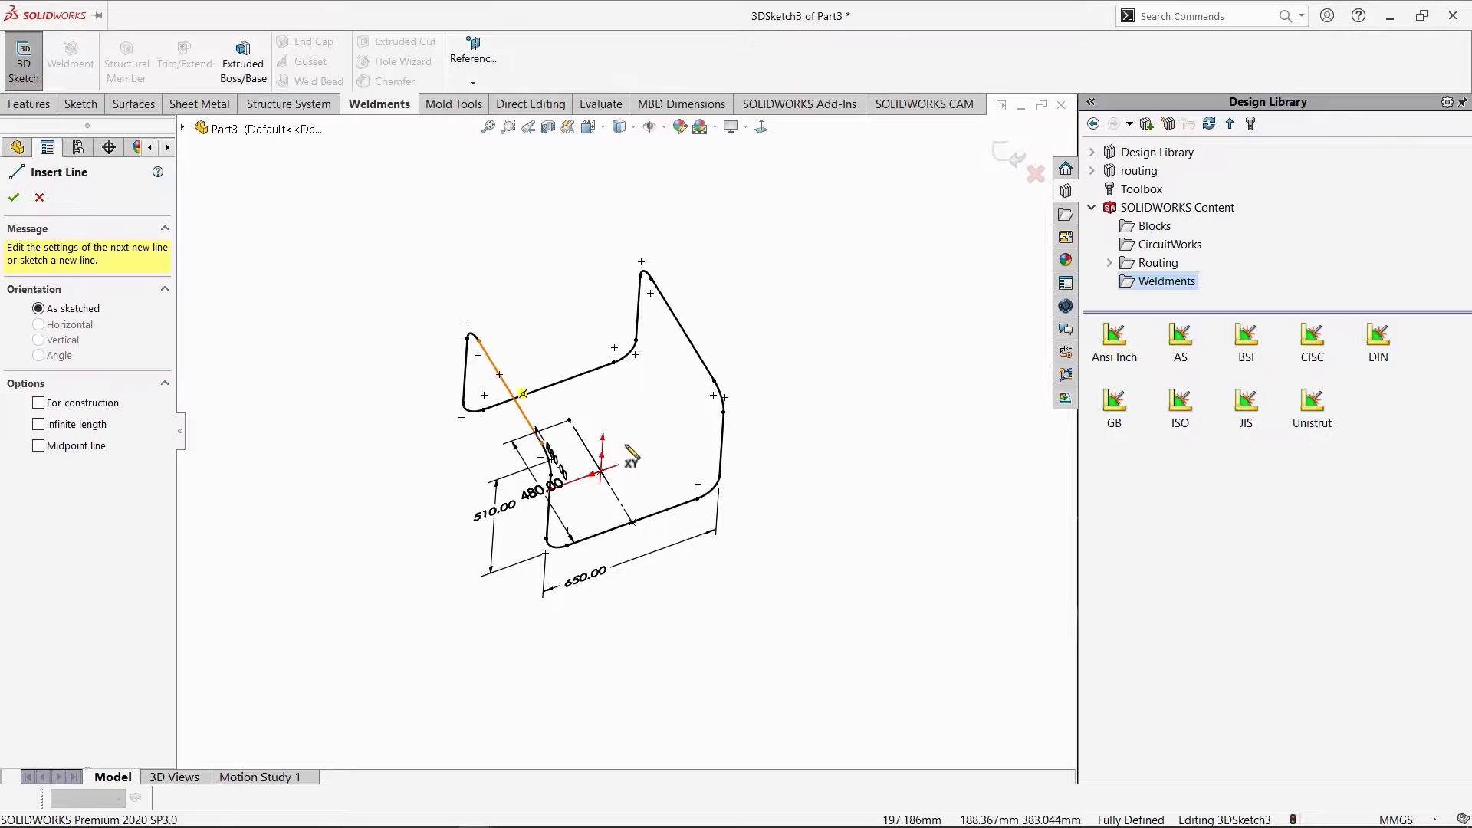
click(494, 367)
double_click(667, 305)
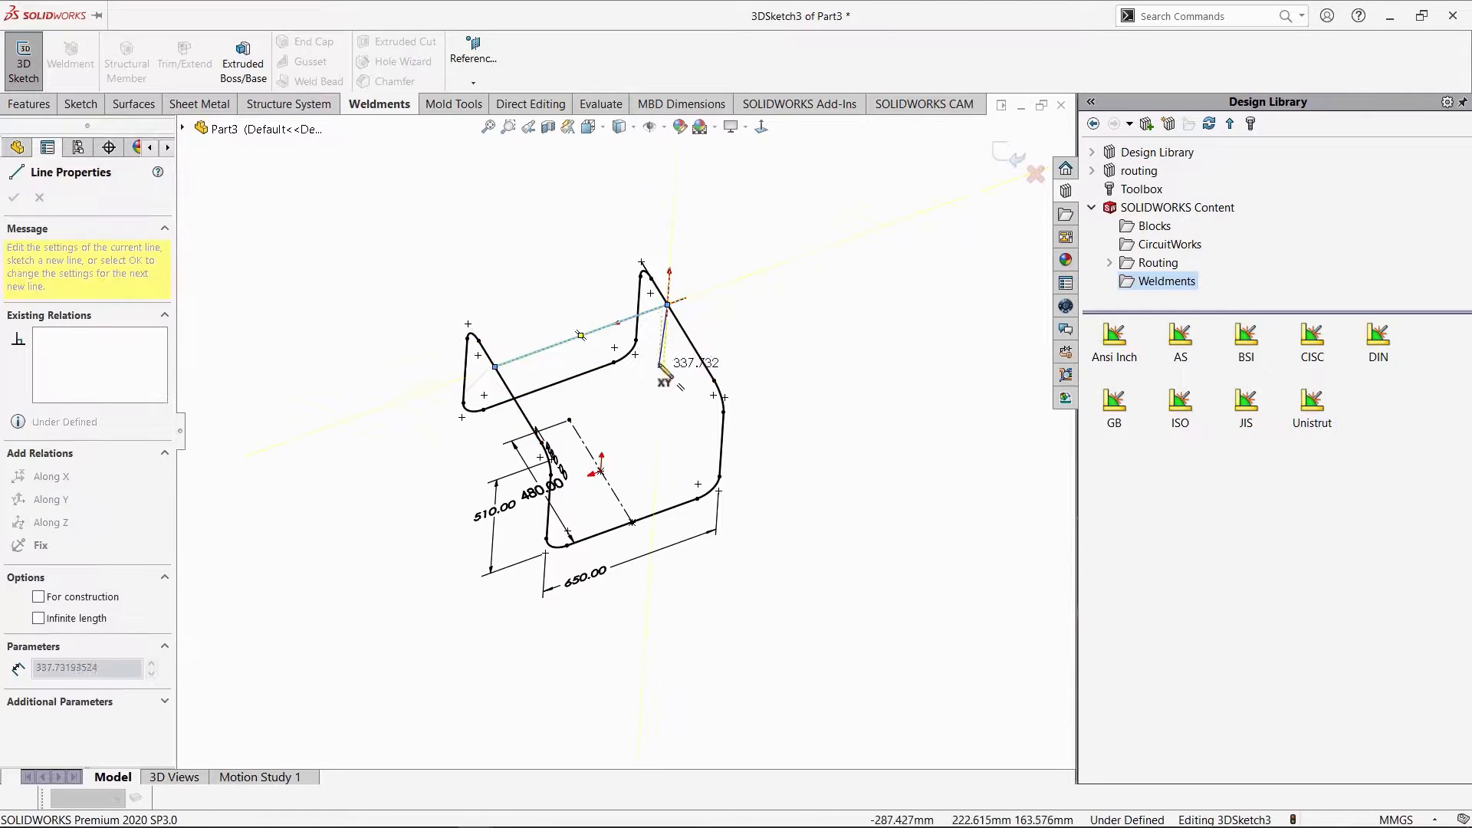
click(532, 426)
click(704, 364)
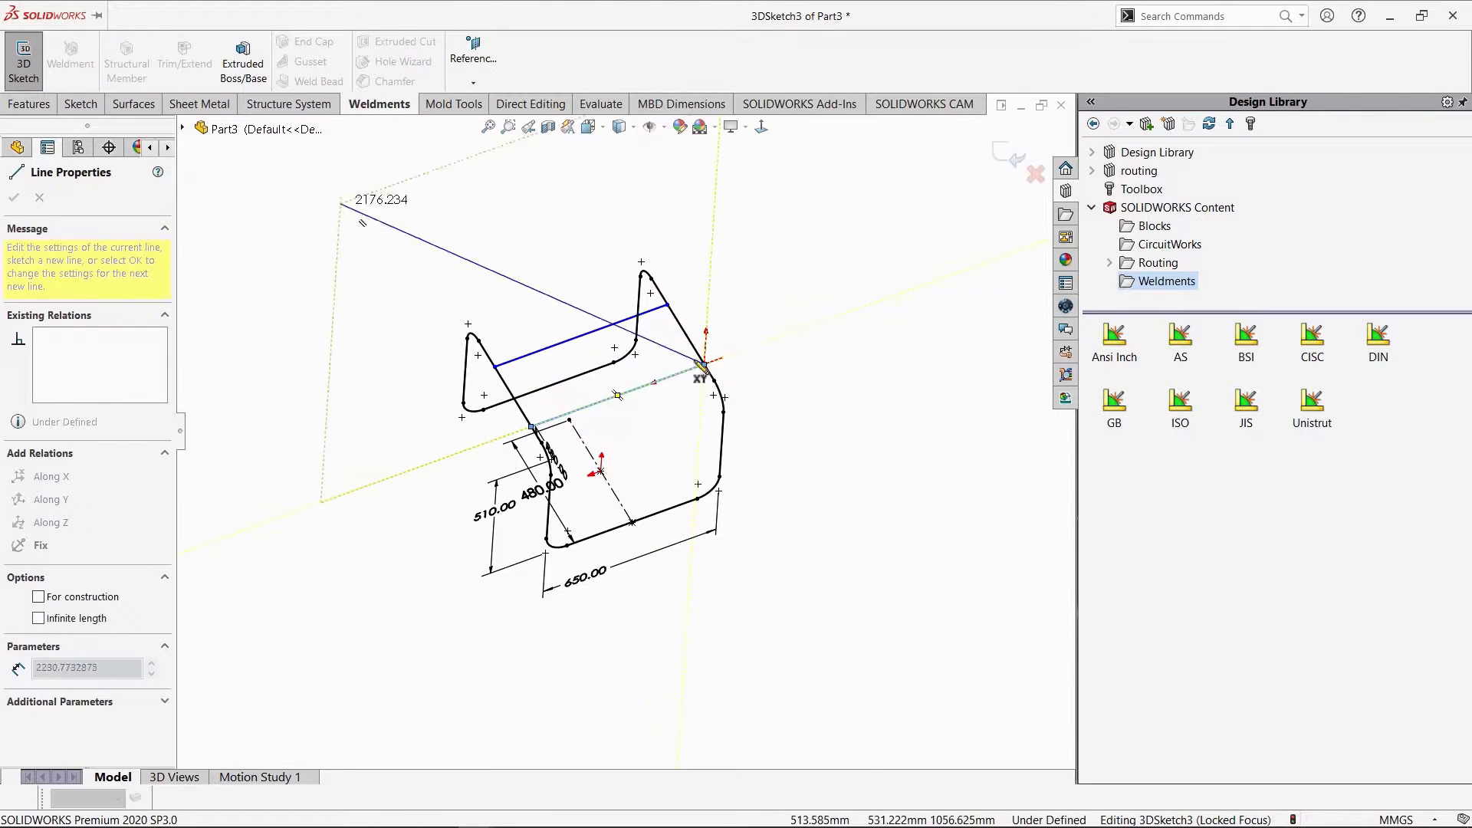
Dimension the first upper cross line 145 mm from the midpoint of the upper side member.
click(32, 104)
click(96, 109)
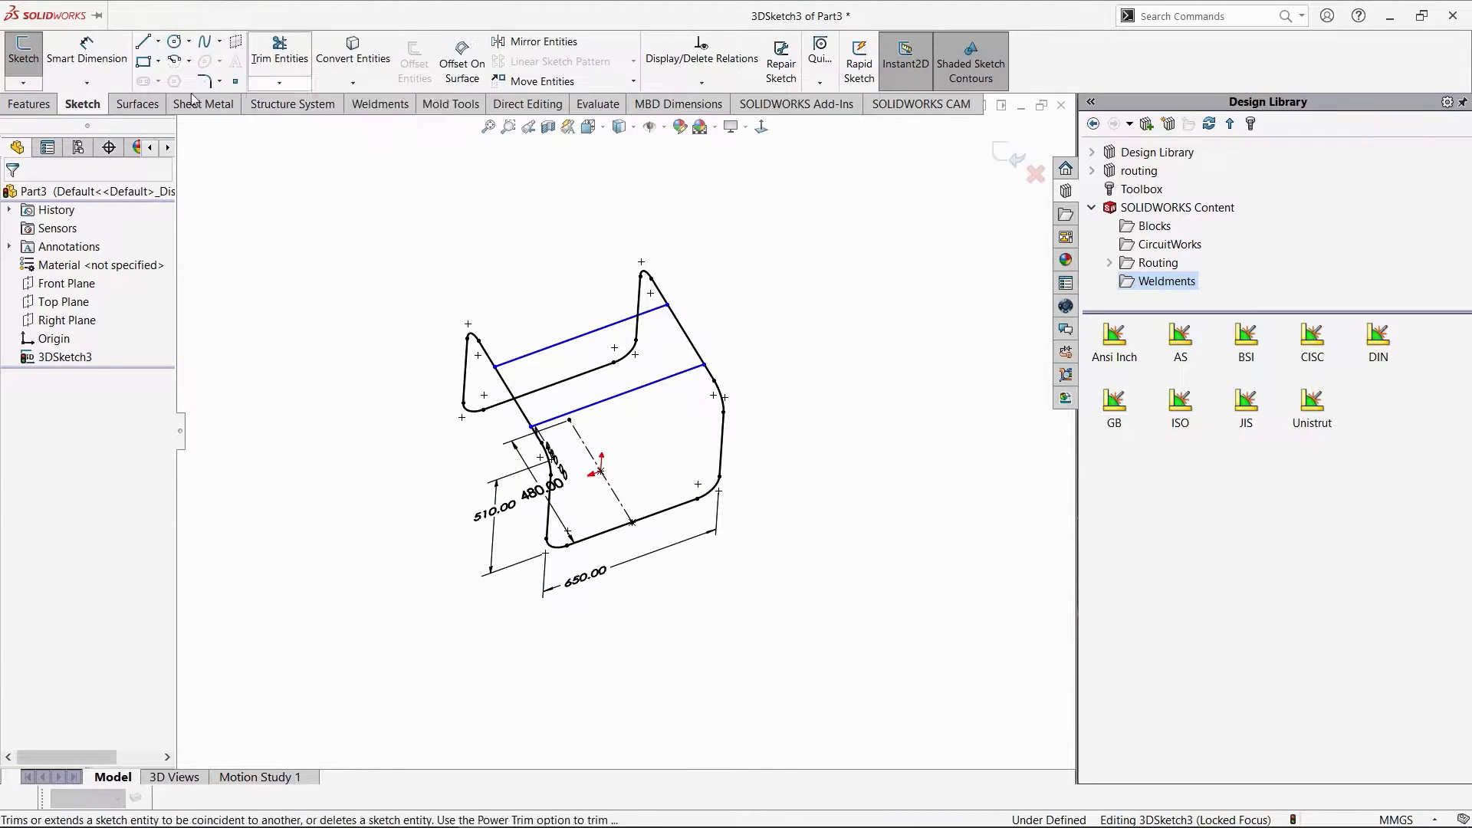
middle_drag(529, 412, 528, 411)
right_drag(424, 508, 368, 328)
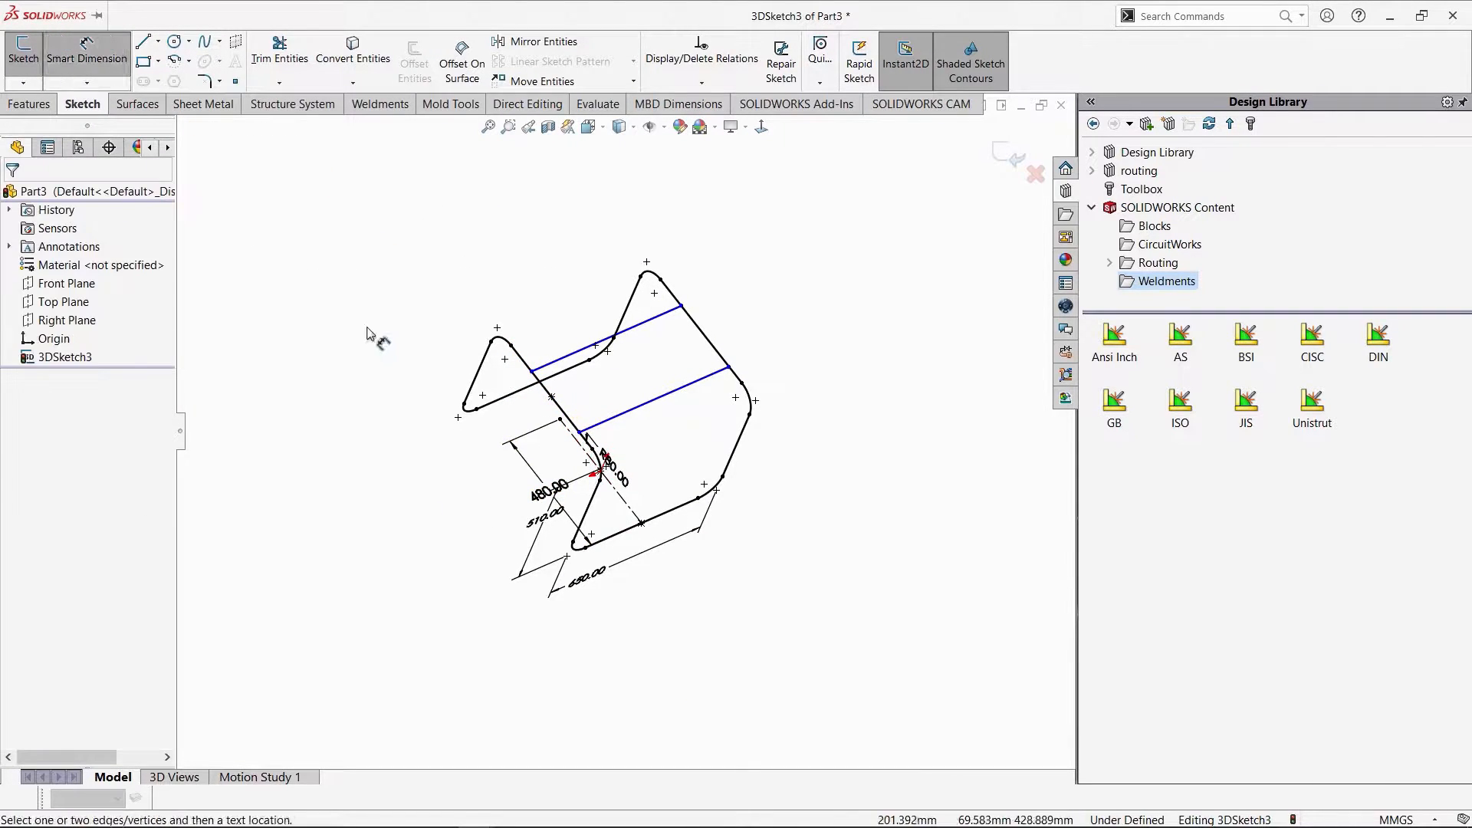
click(551, 396)
click(552, 363)
click(446, 434)
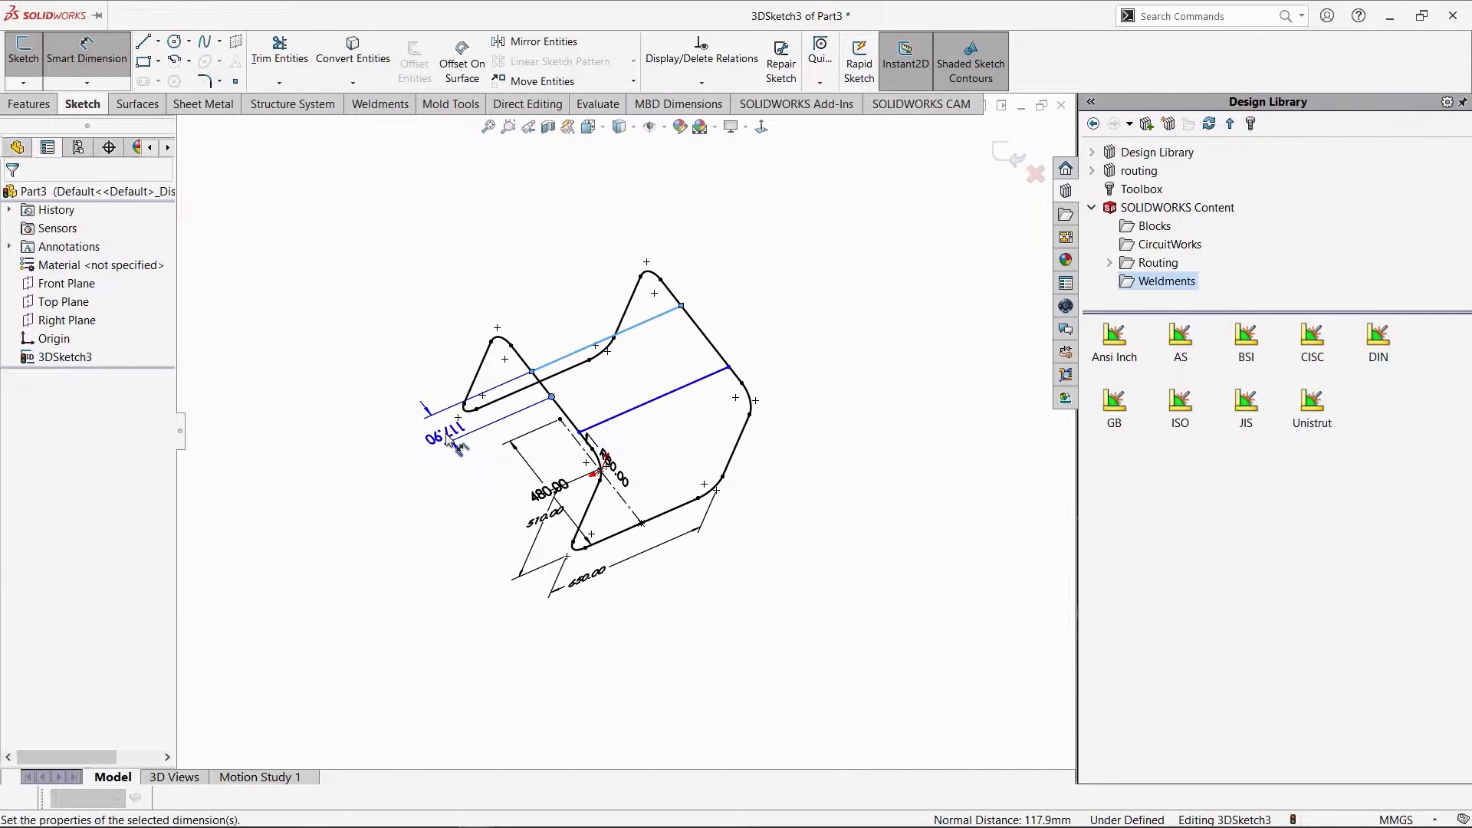
text(145)
key(Return)
Dimension the second upper cross line 145 mm from the same midpoint.
click(604, 421)
click(552, 396)
click(491, 462)
text(145)
key(Return)
Close the fully dimensioned 3D frame sketch.
scroll(807, 366, up, 2)
middle_drag(808, 366, 759, 378)
scroll(717, 425, down, 3)
drag(694, 426, 776, 421)
middle_drag(776, 420, 591, 414)
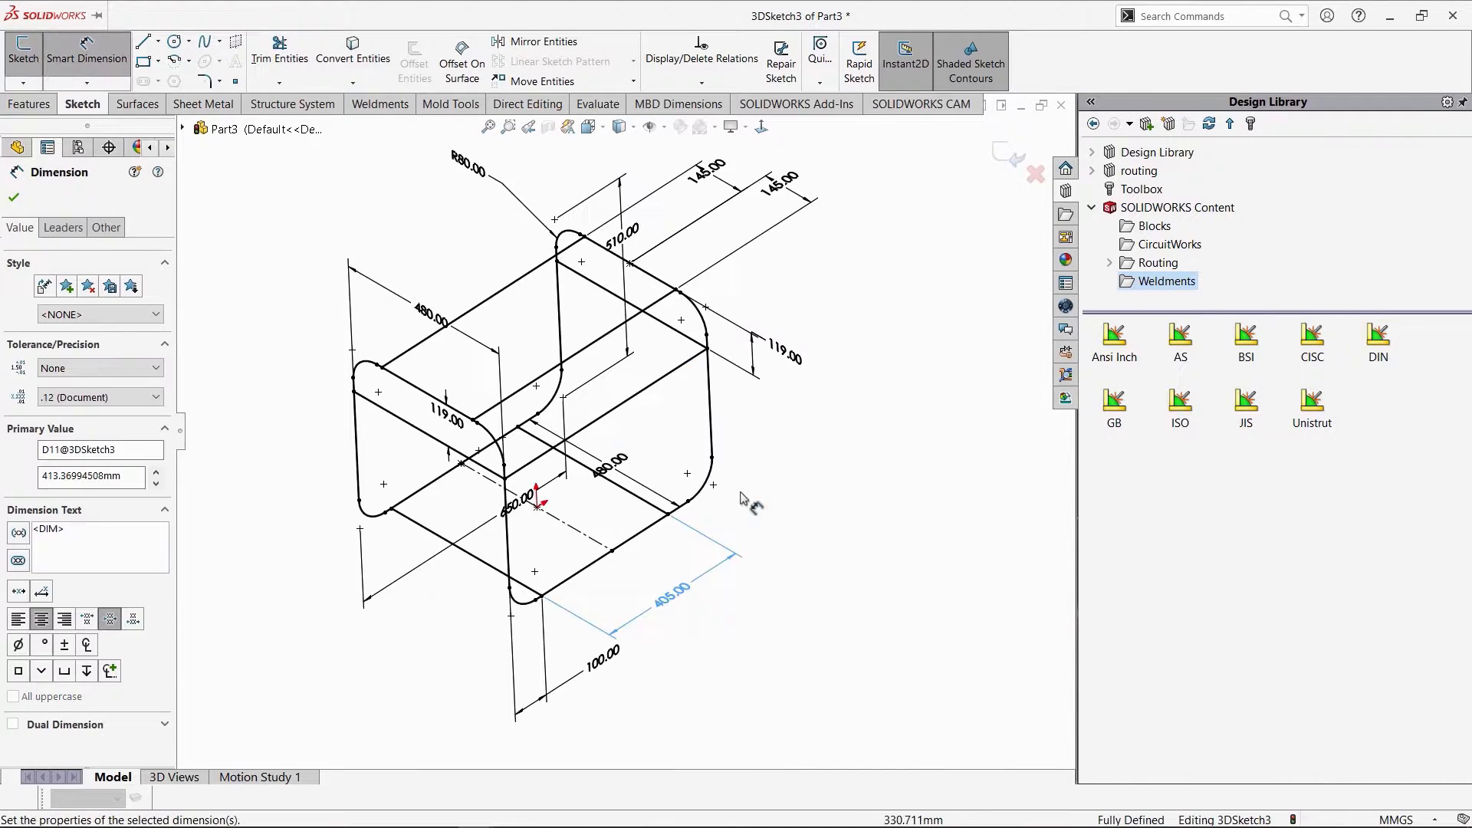
click(786, 520)
key(f)
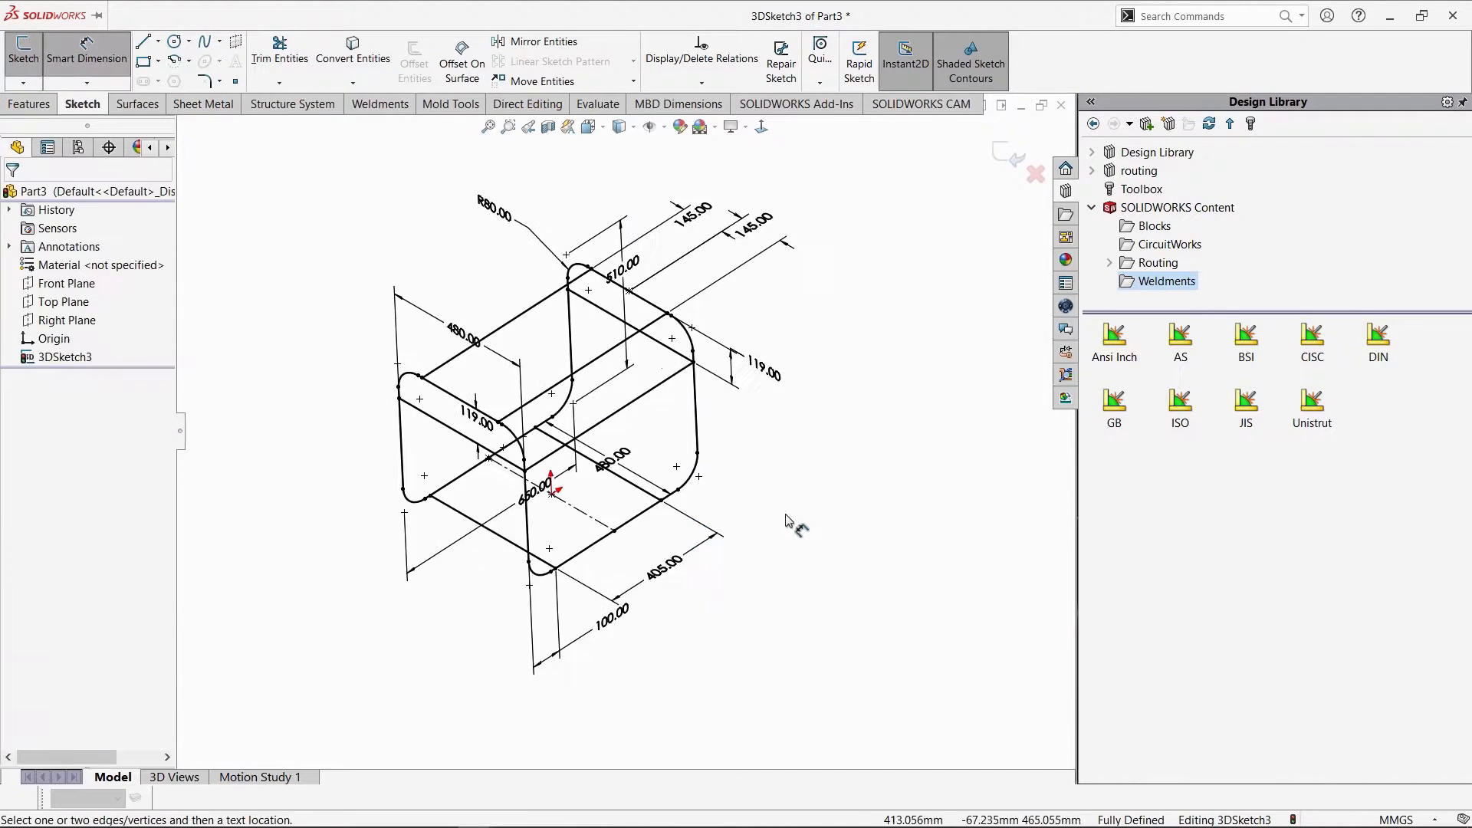
click(1001, 159)
scroll(748, 390, down, 2)
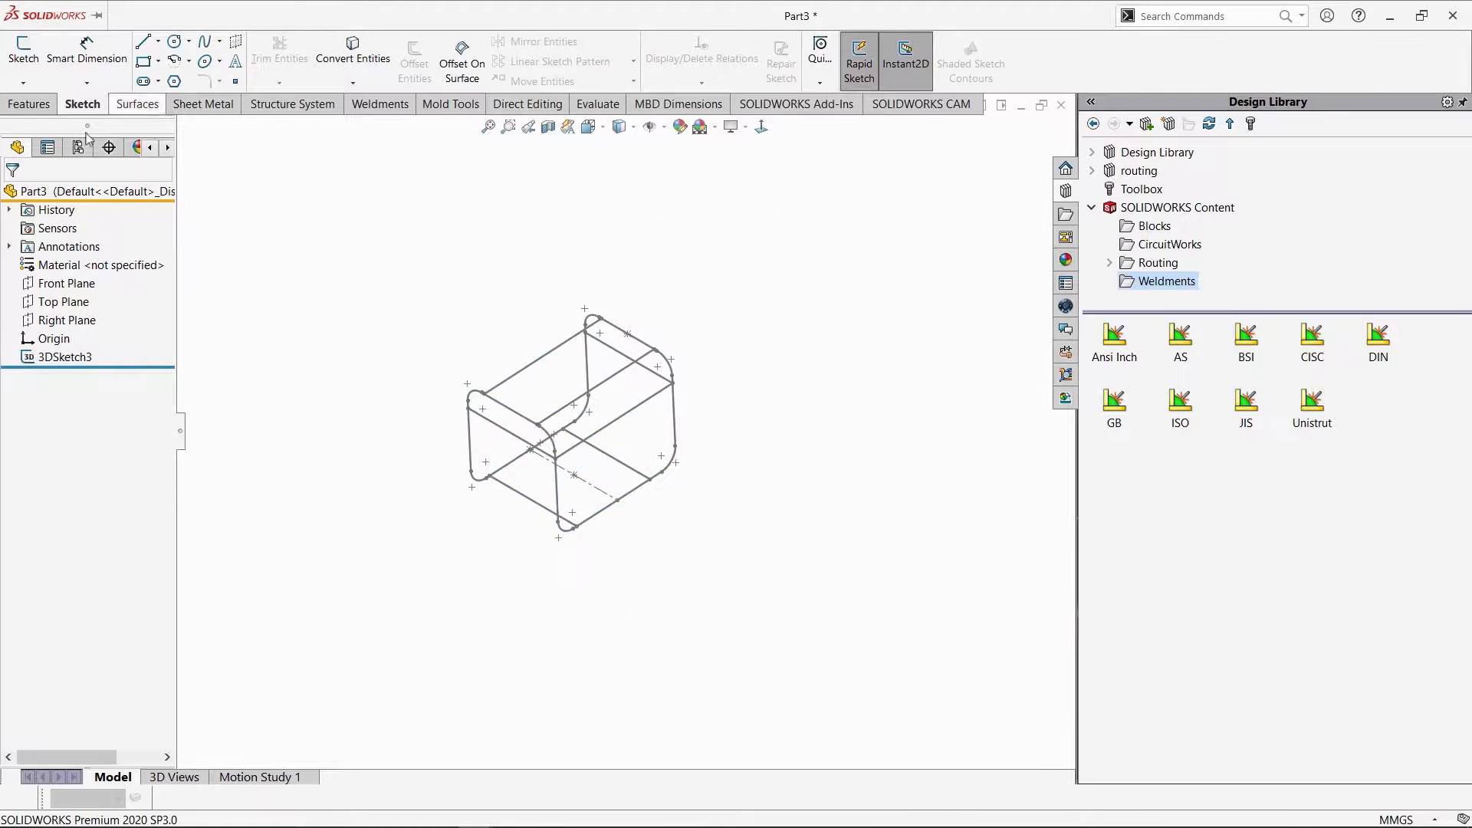
Add a weldment feature and start an iso Tube (square) structural member, size 20 x 20 x 2.0, along the rounded outer frame loop.
click(46, 104)
click(377, 104)
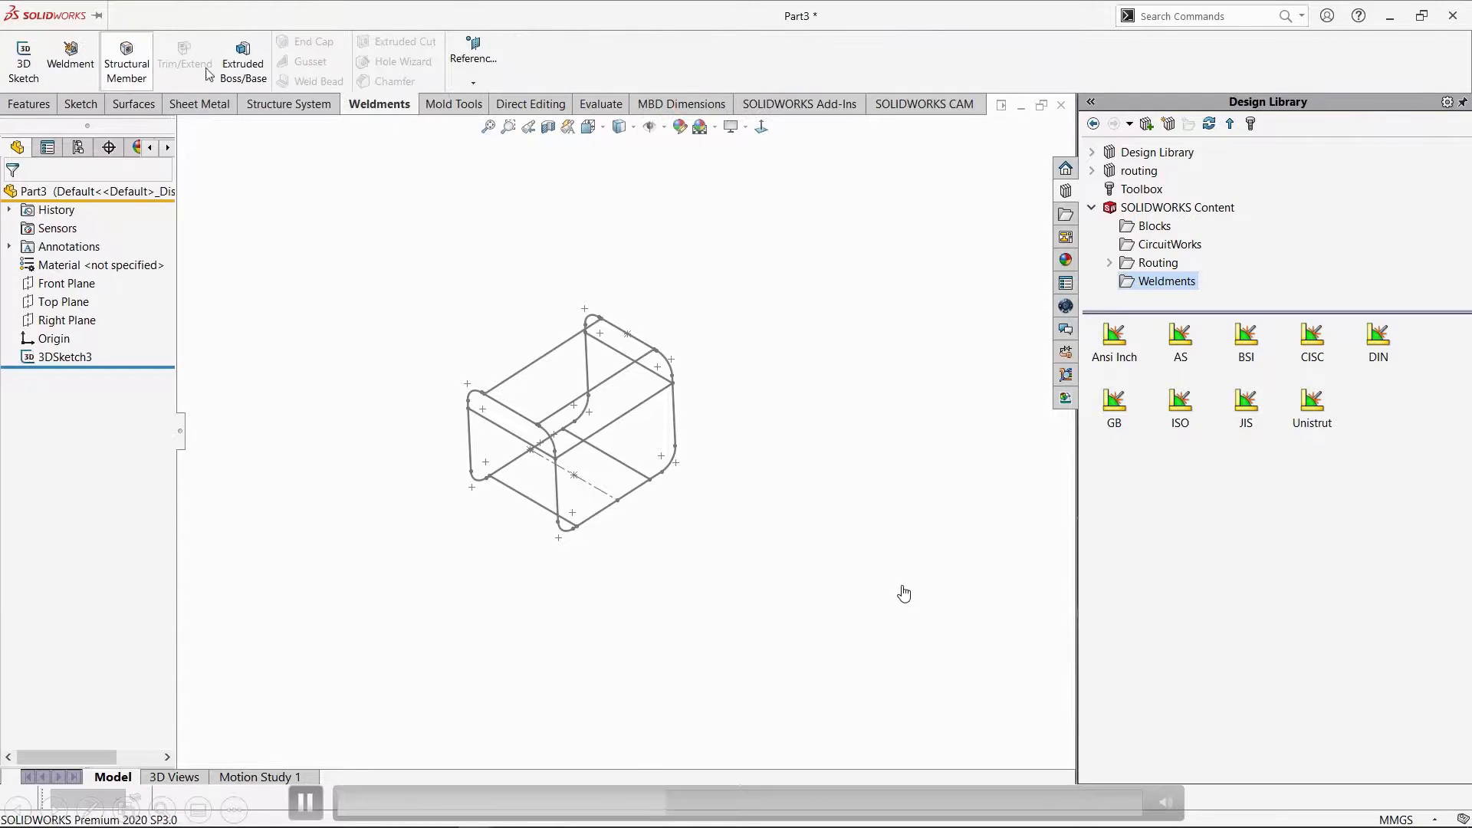
click(71, 58)
click(126, 63)
click(103, 366)
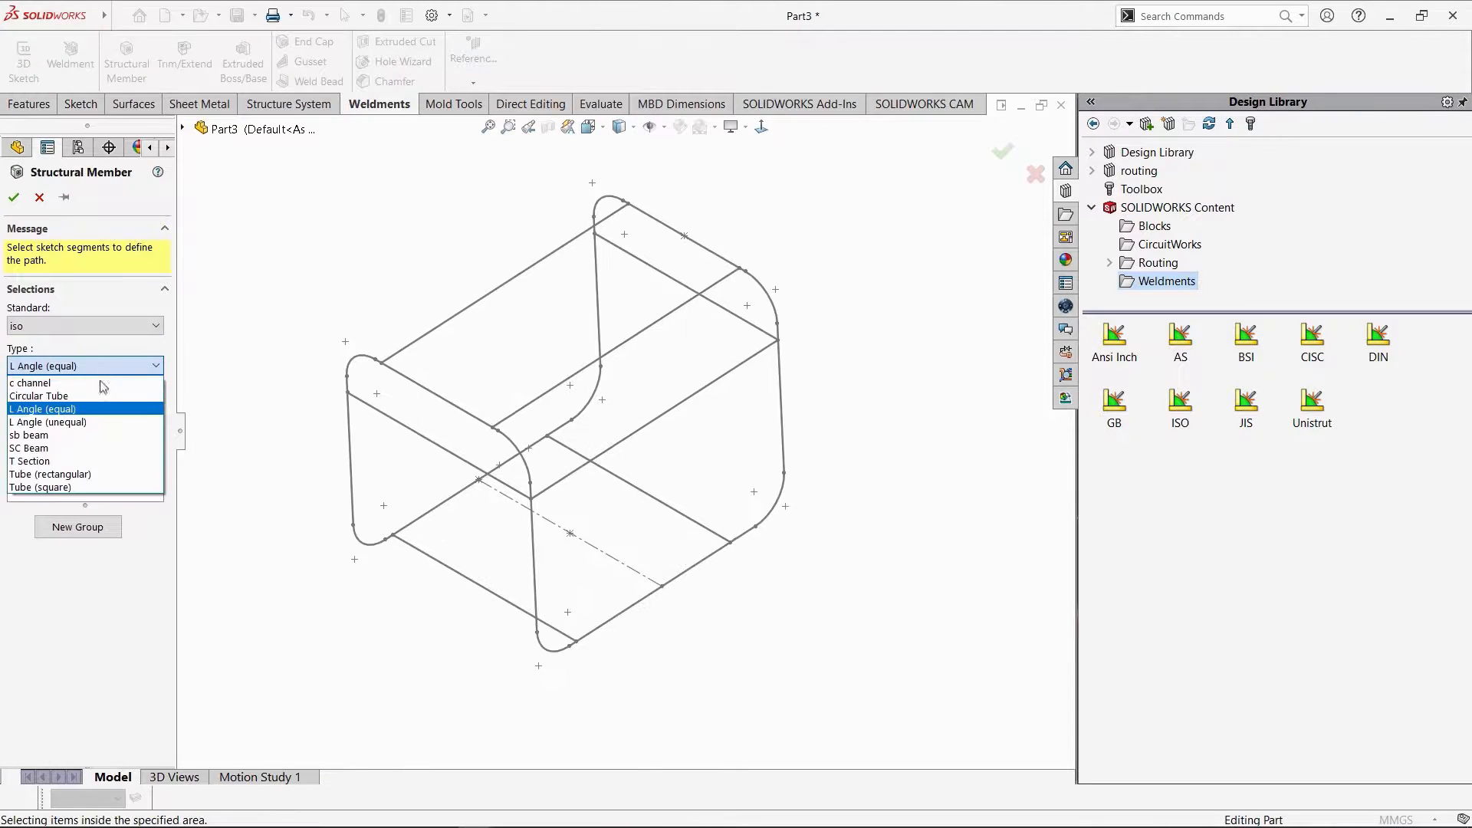
click(84, 488)
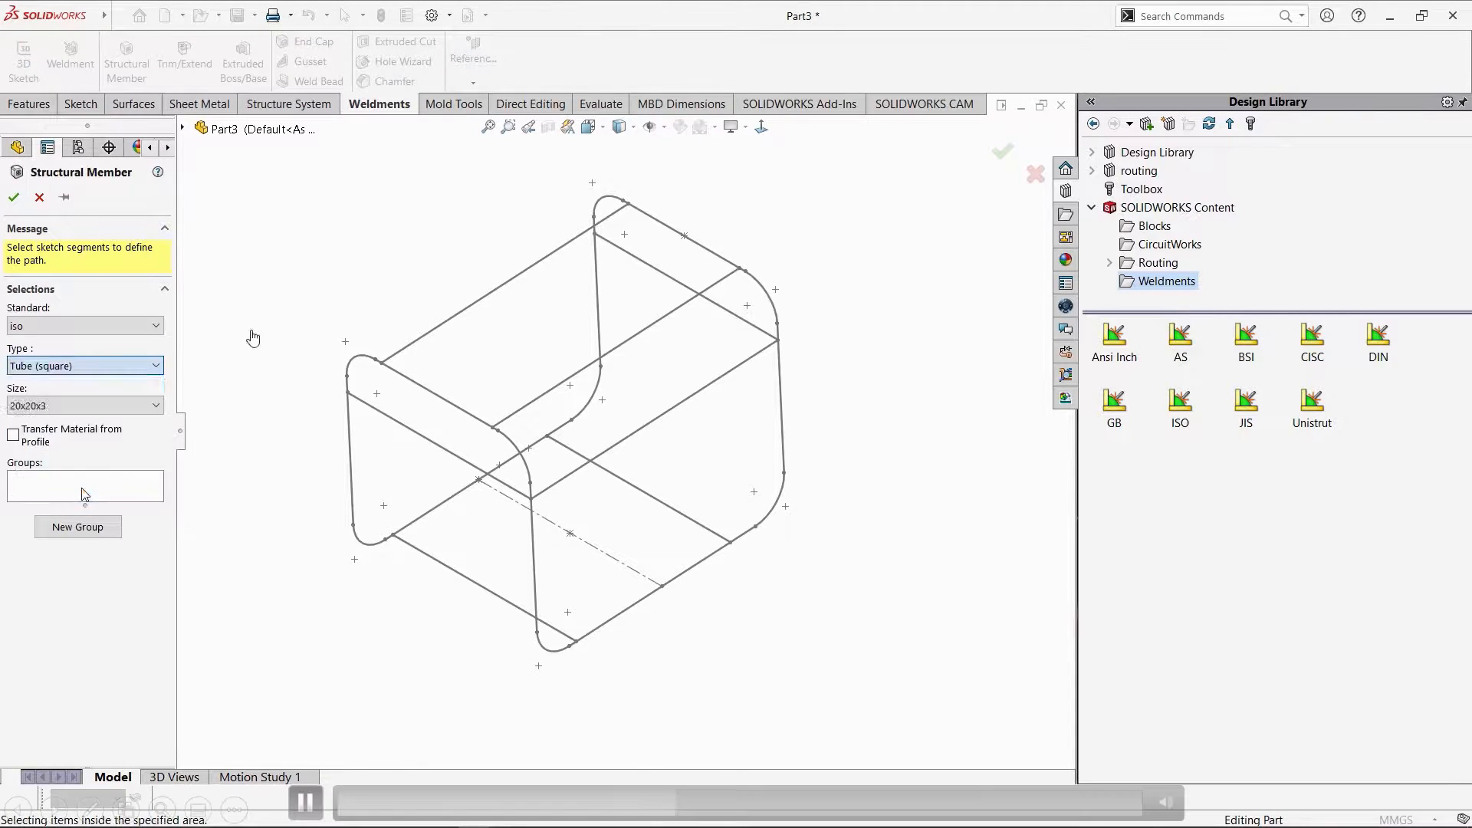
click(104, 402)
click(95, 44)
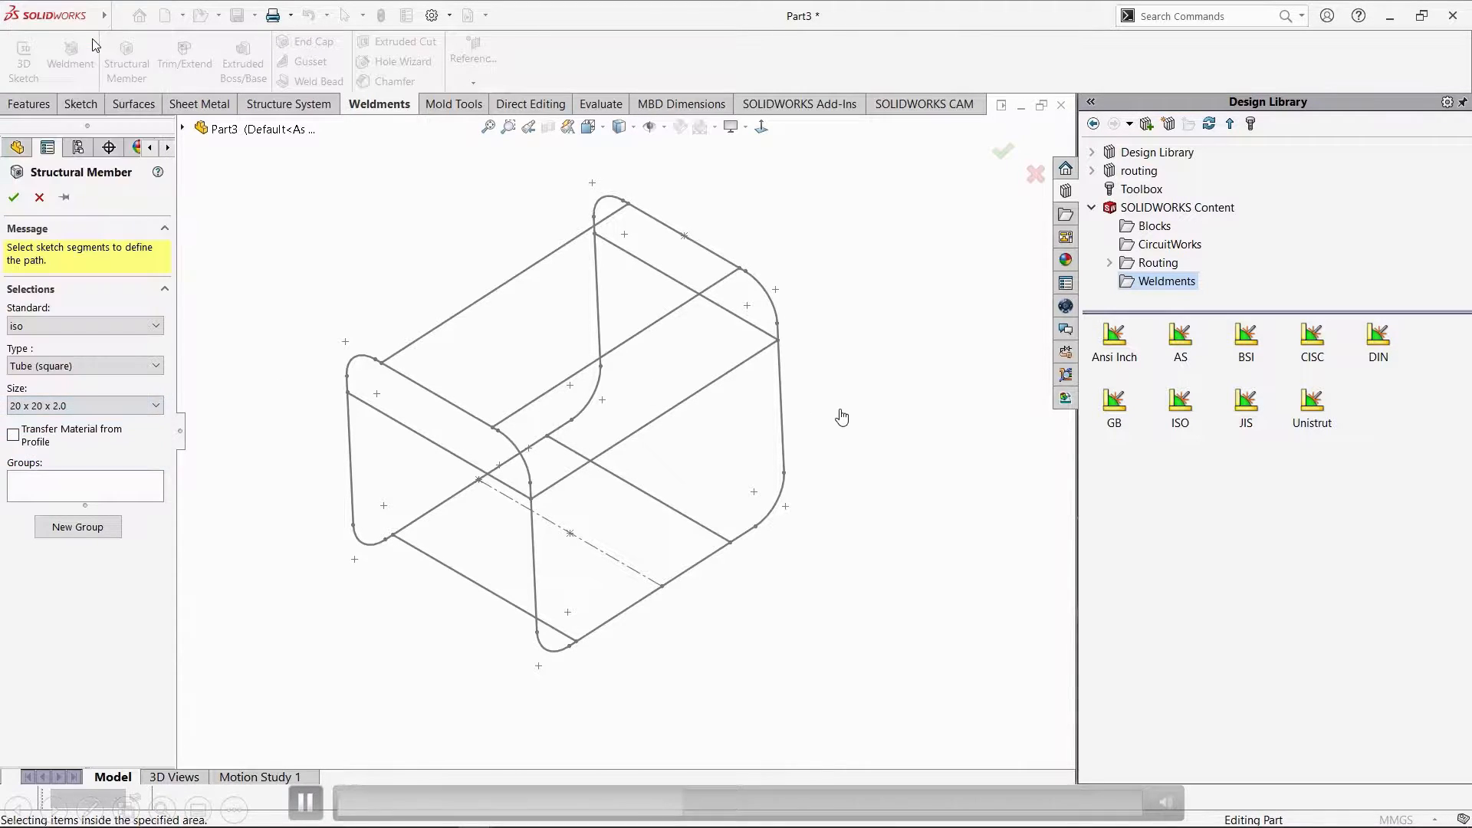
click(800, 468)
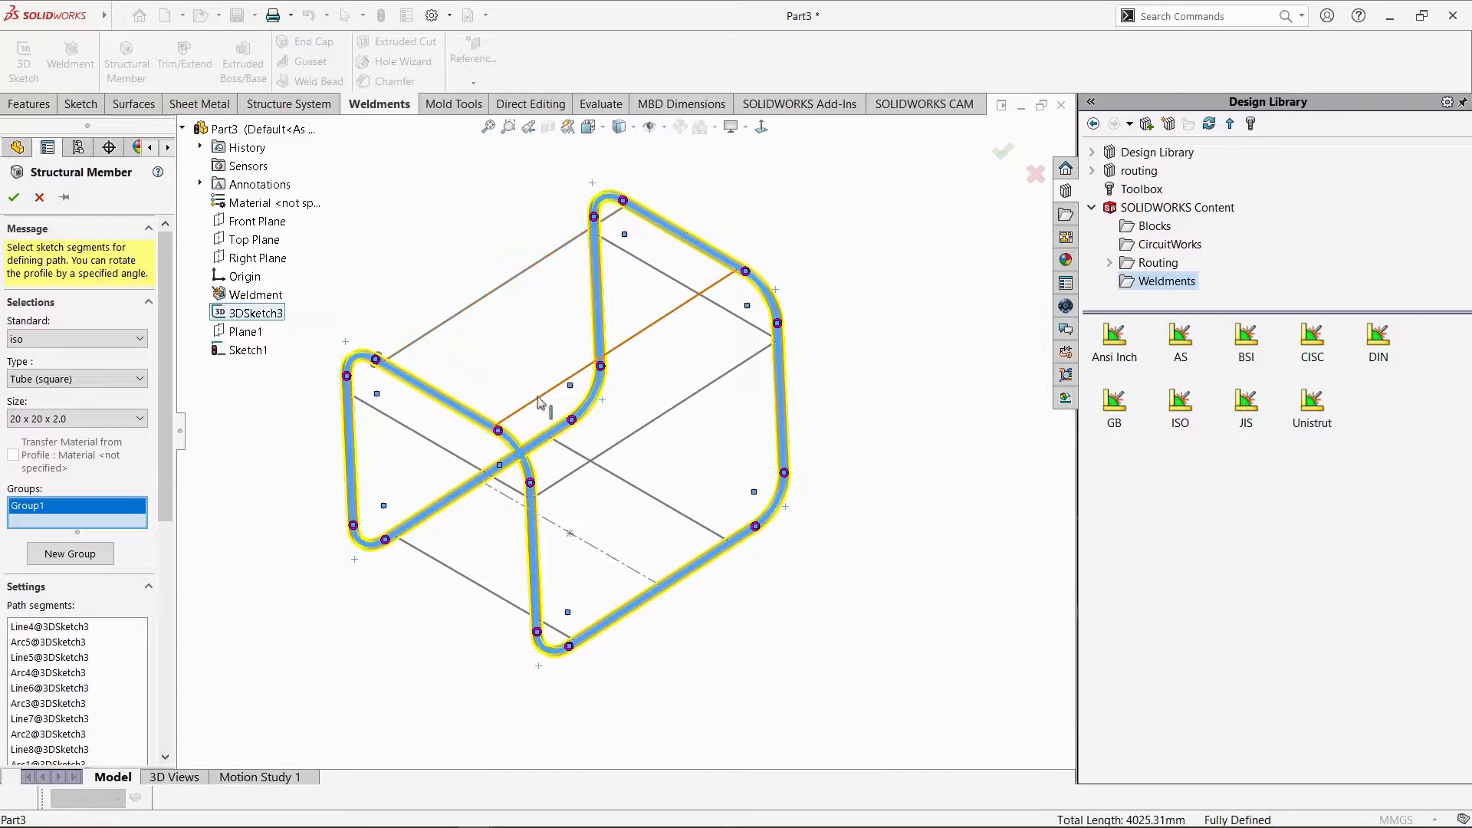
Add a second structural member group on the two upper cross lines and accept the structural member.
click(71, 558)
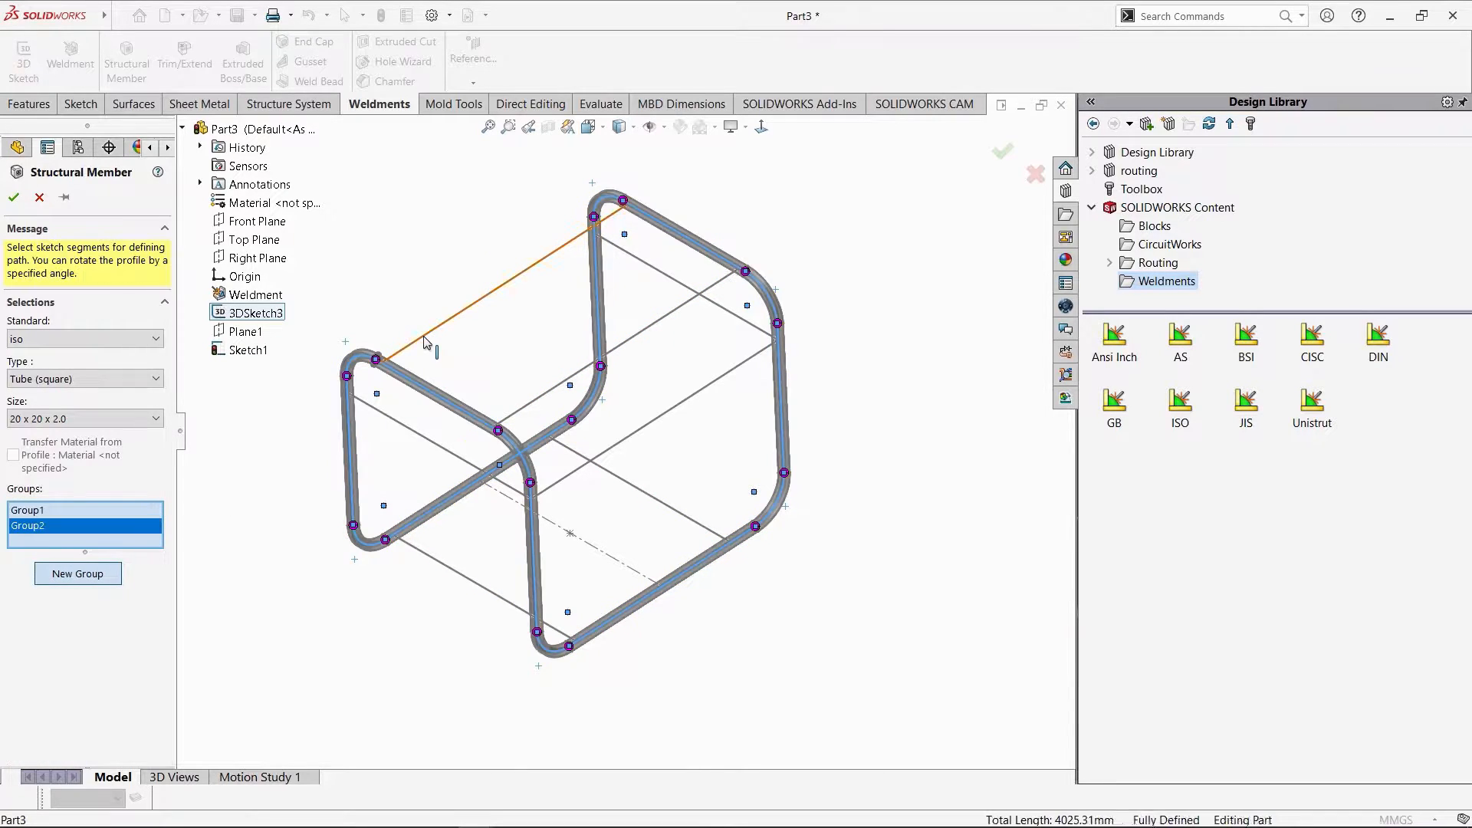
click(425, 337)
click(543, 400)
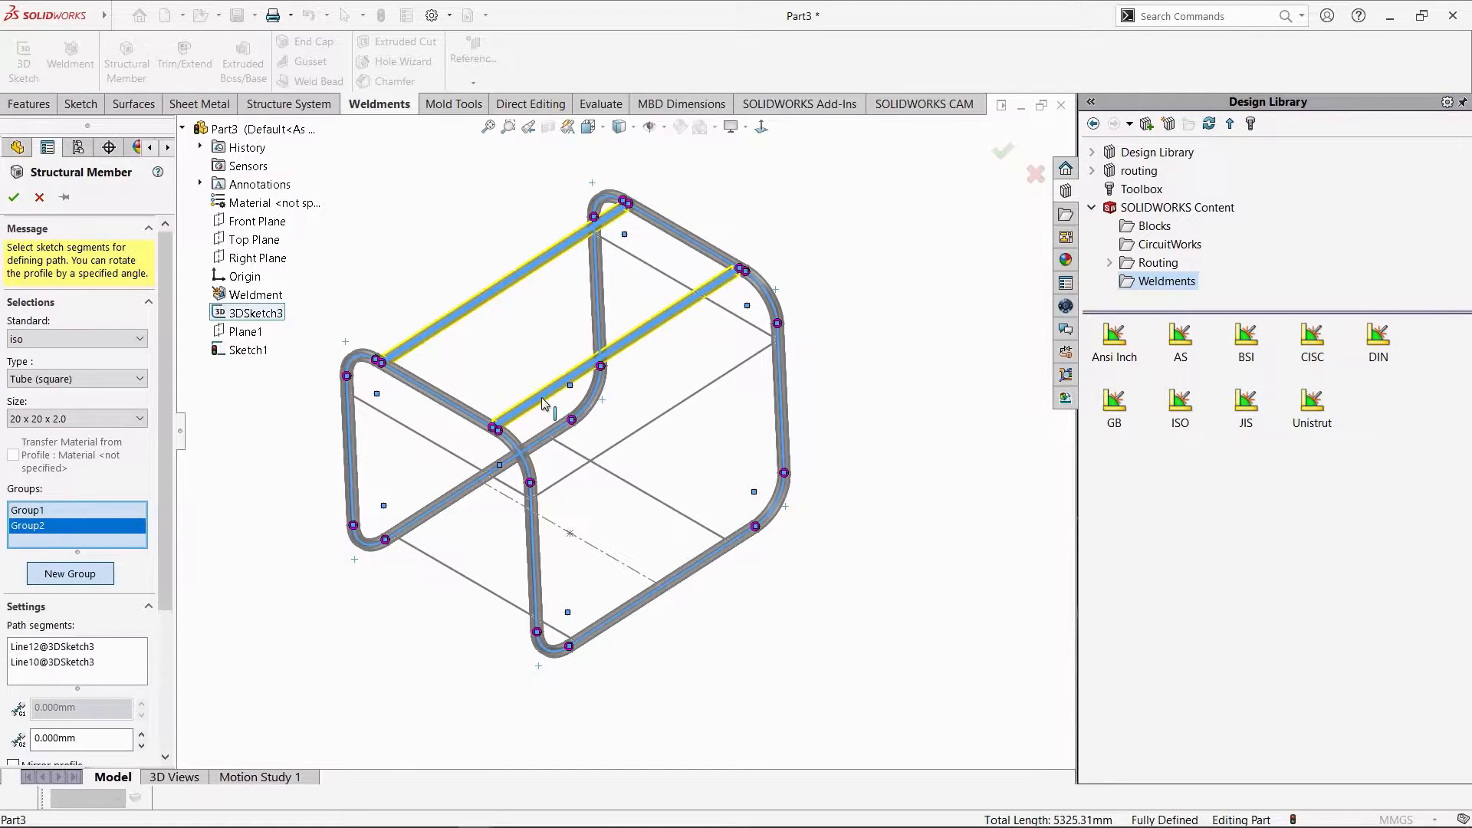
click(14, 197)
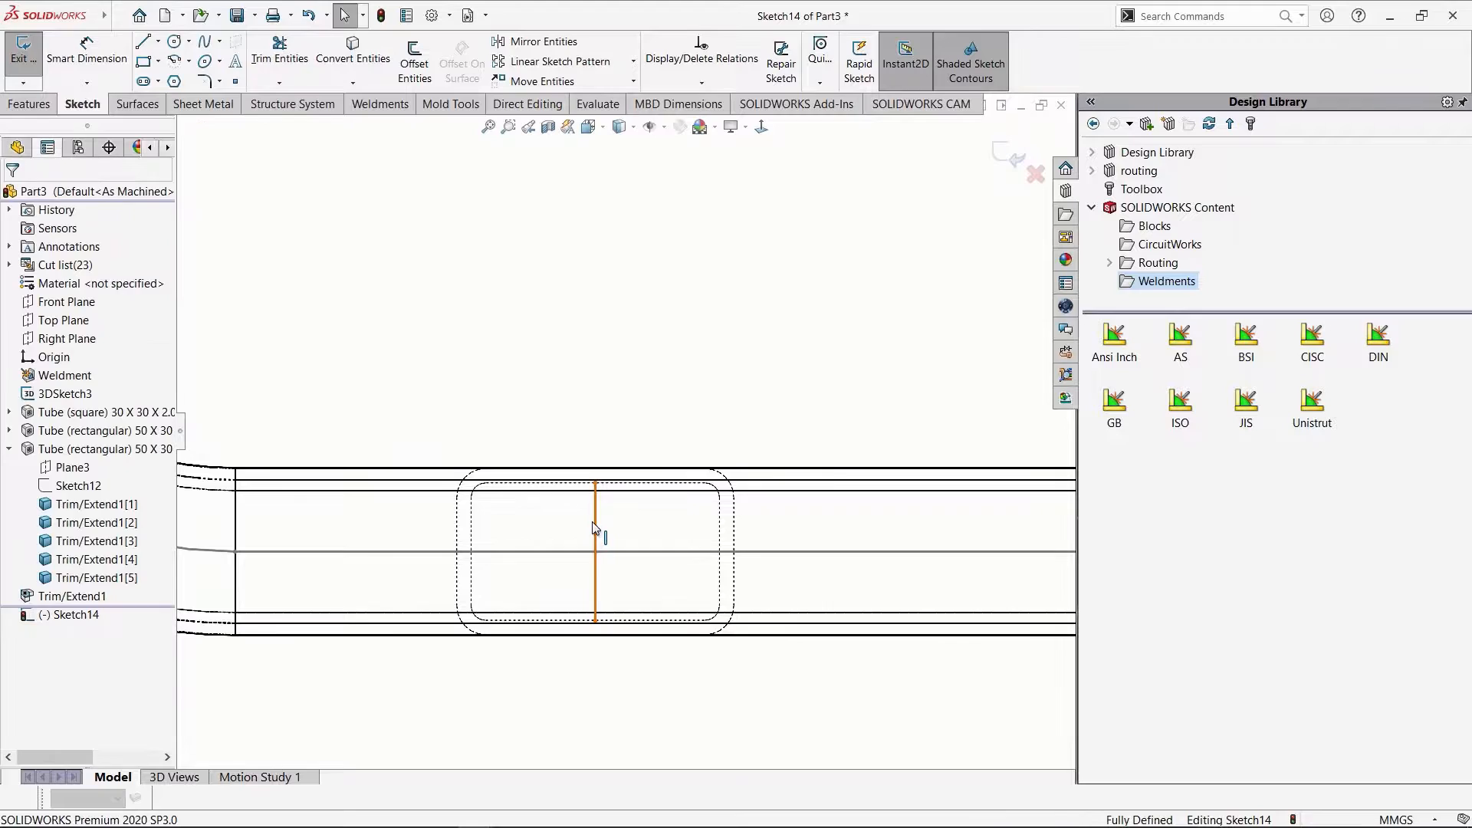
Sketch a circle centred on the midpoint of the short centerline on the tube and set its diameter to 14 mm.
click(595, 551)
click(644, 552)
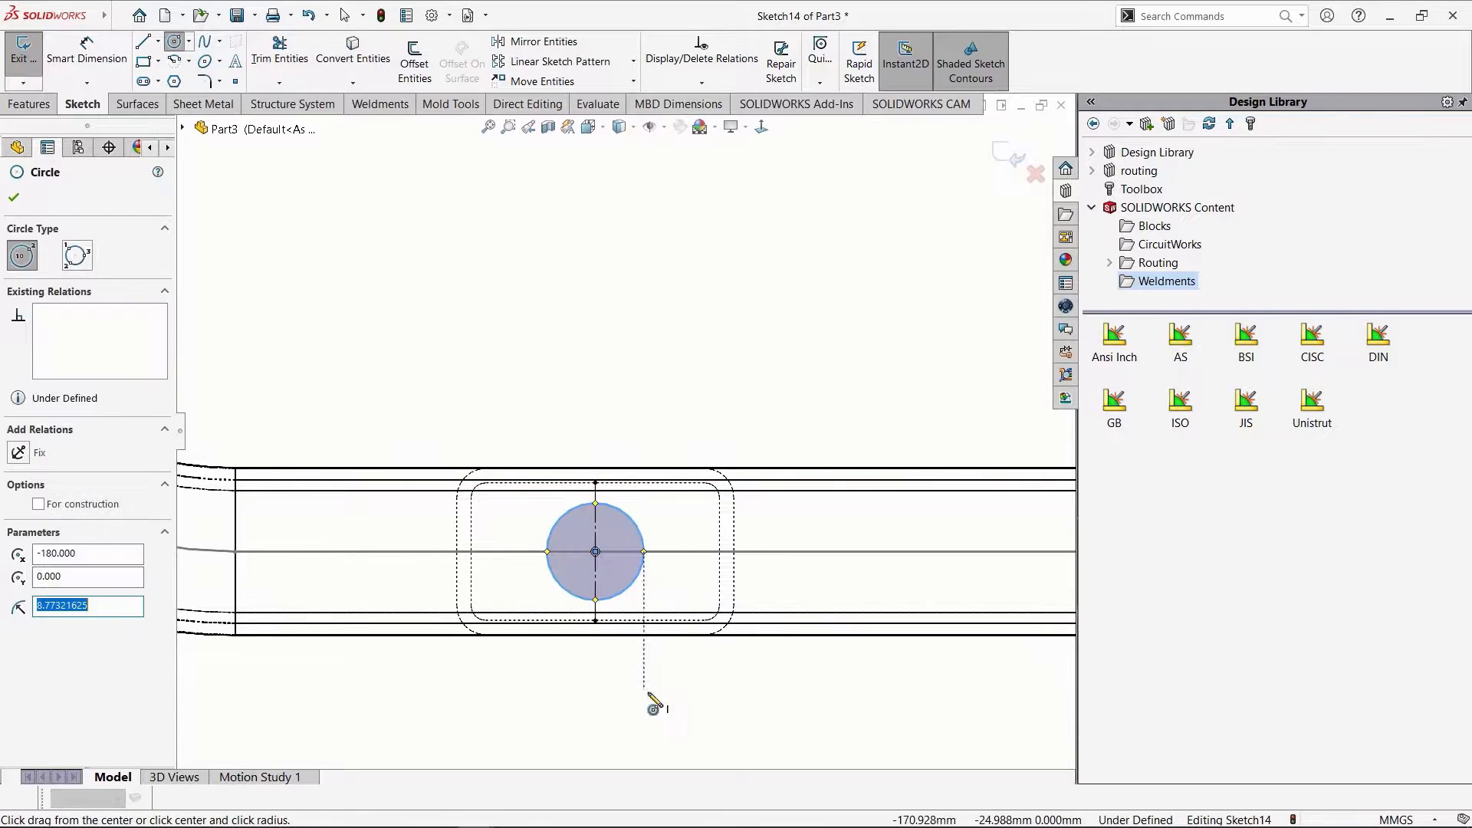
right_drag(648, 694, 646, 621)
click(629, 516)
click(675, 420)
text(14)
key(Return)
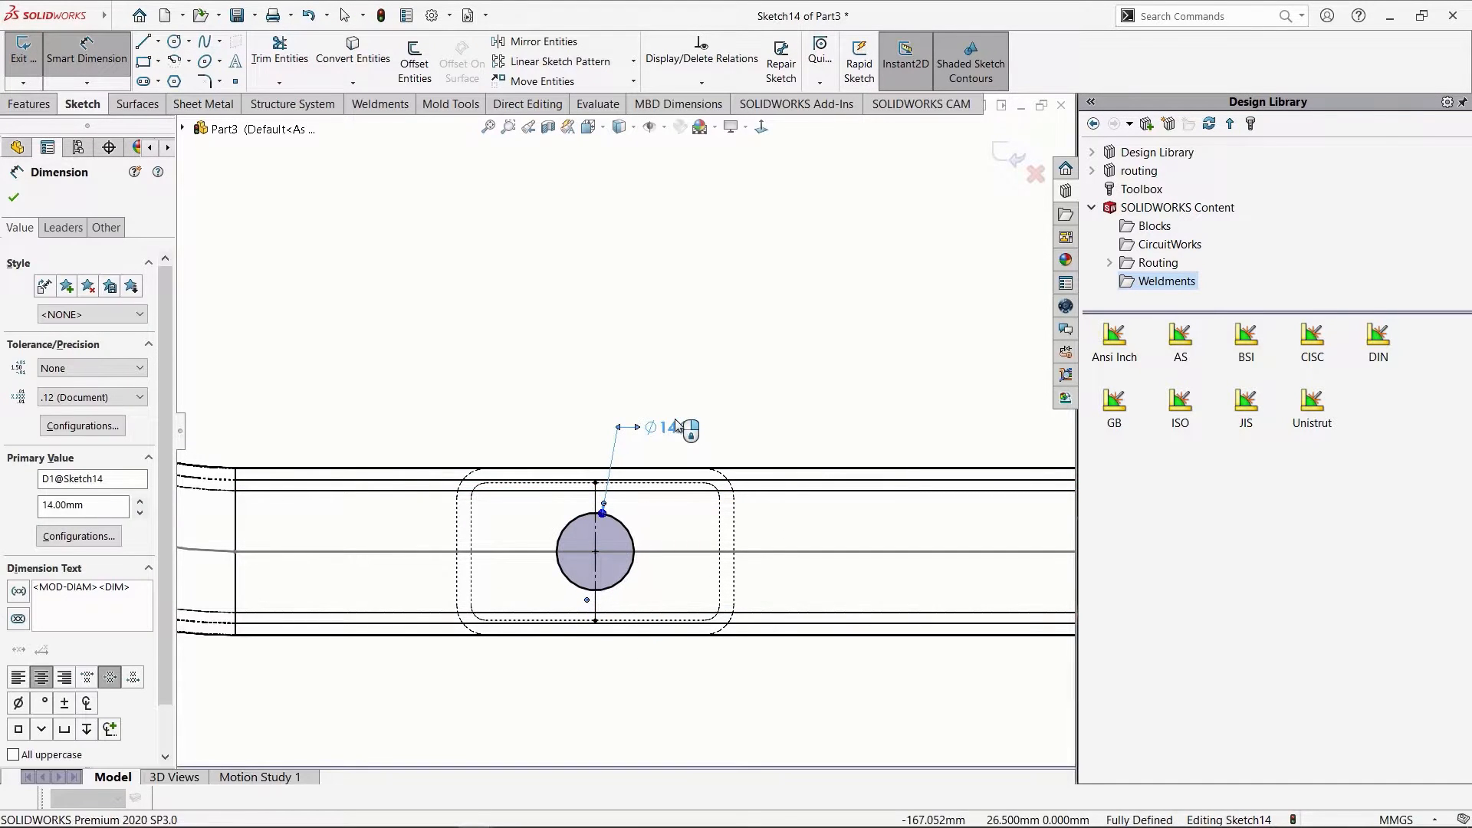
Cut the 14 mm circle into the tube with an extruded cut.
click(103, 305)
click(99, 334)
click(96, 303)
click(76, 338)
key(Return)
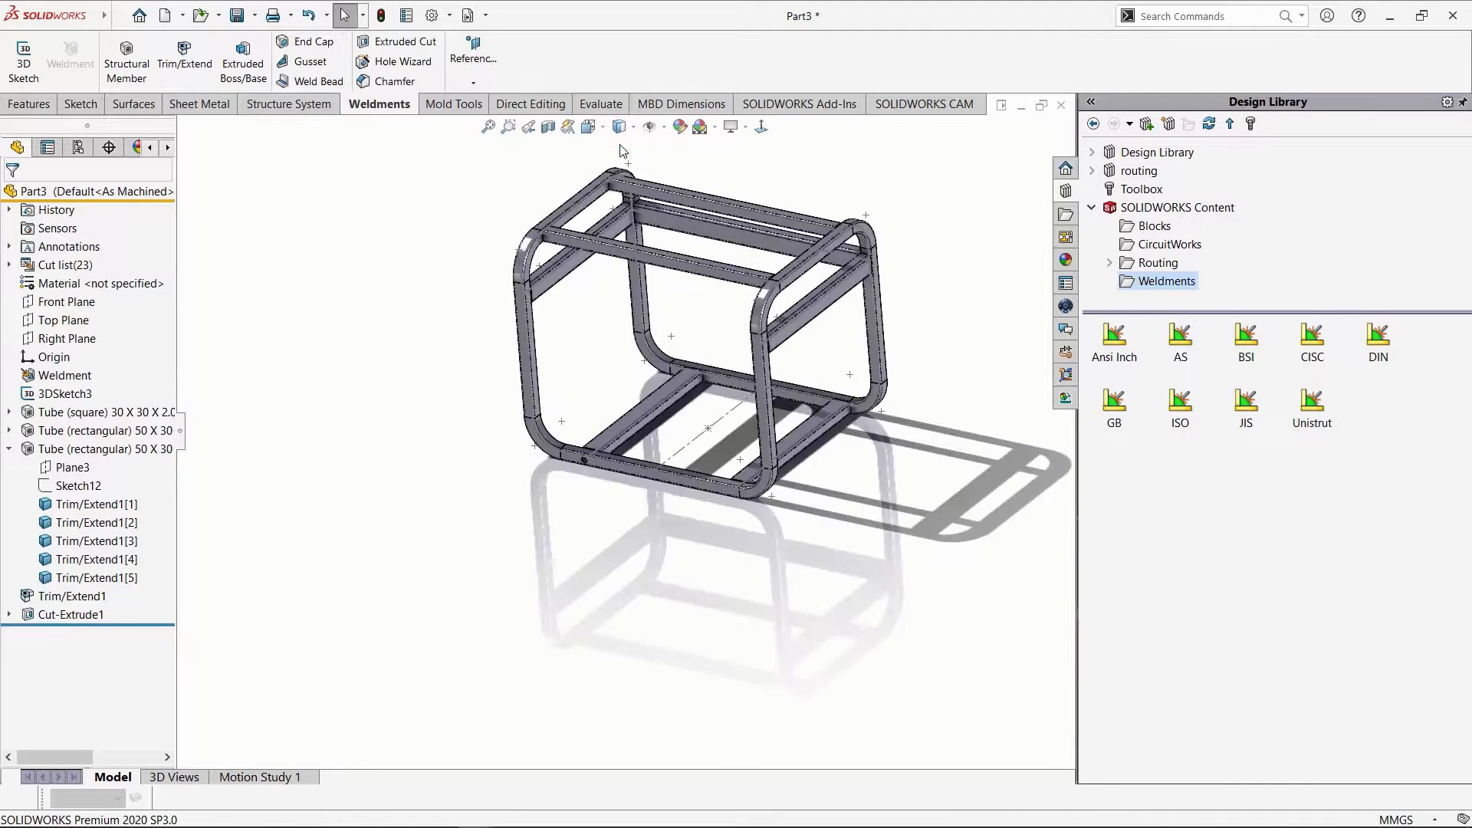
Start a new sketch on the flat face of a 50 x 30 rectangular cross tube and view it face-on.
scroll(869, 493, down, 4)
middle_drag(843, 490, 723, 306)
scroll(742, 521, down, 3)
right_click(750, 545)
click(805, 500)
click(753, 569)
click(829, 546)
click(761, 127)
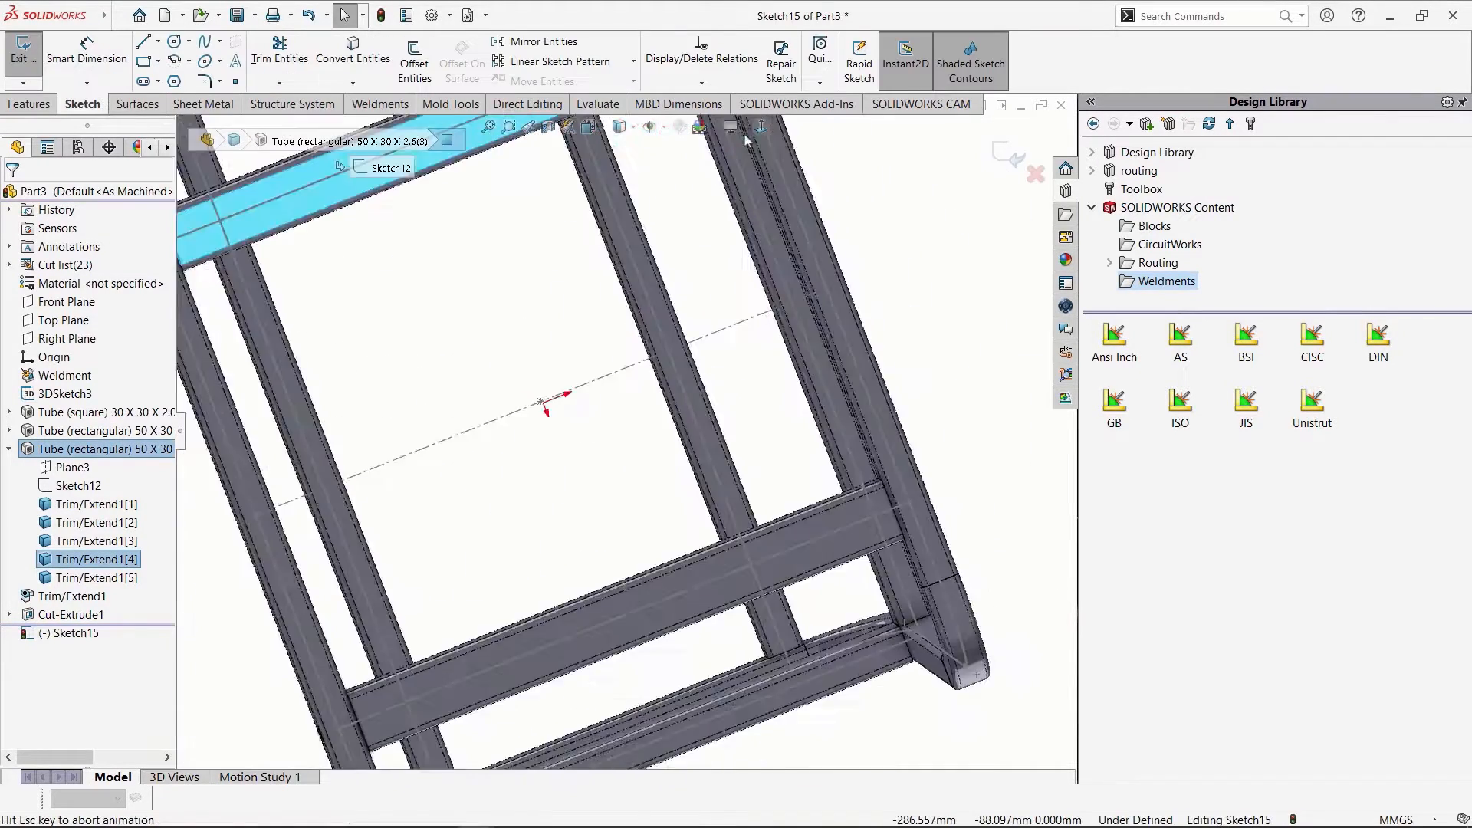
scroll(361, 302, down, 3)
scroll(362, 302, up, 2)
middle_drag(368, 305, 468, 285)
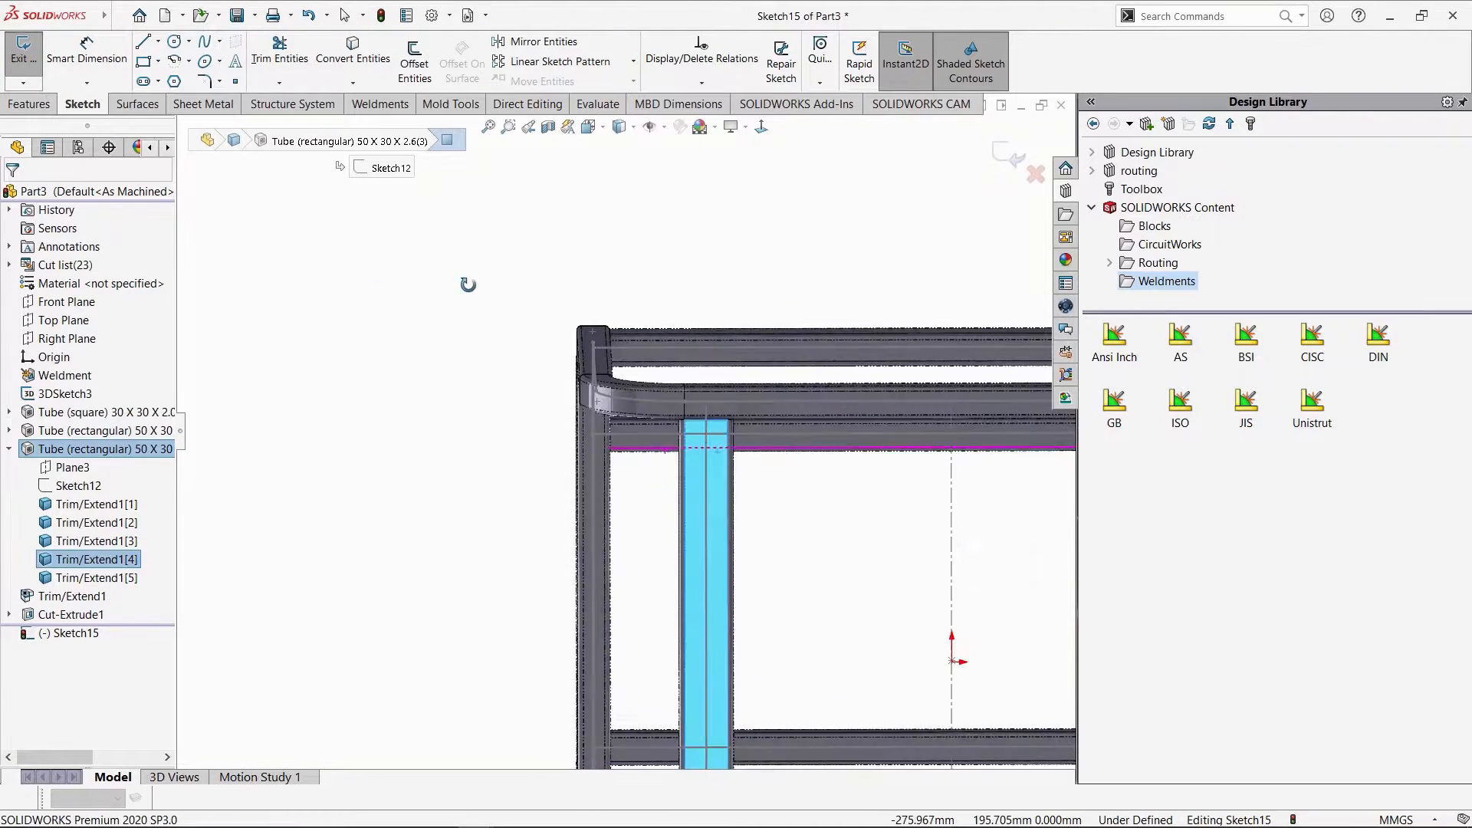
scroll(720, 270, up, 3)
click(720, 269)
click(761, 127)
Sketch an open three-sided profile about 259 mm wide, running outward from the cross tube's inner edge and back.
key(l)
click(407, 209)
key(z)
click(283, 275)
click(283, 364)
click(474, 364)
key(Escape)
Dimension the profile's upper horizontal line and set its length to 200 mm.
right_drag(329, 493, 325, 285)
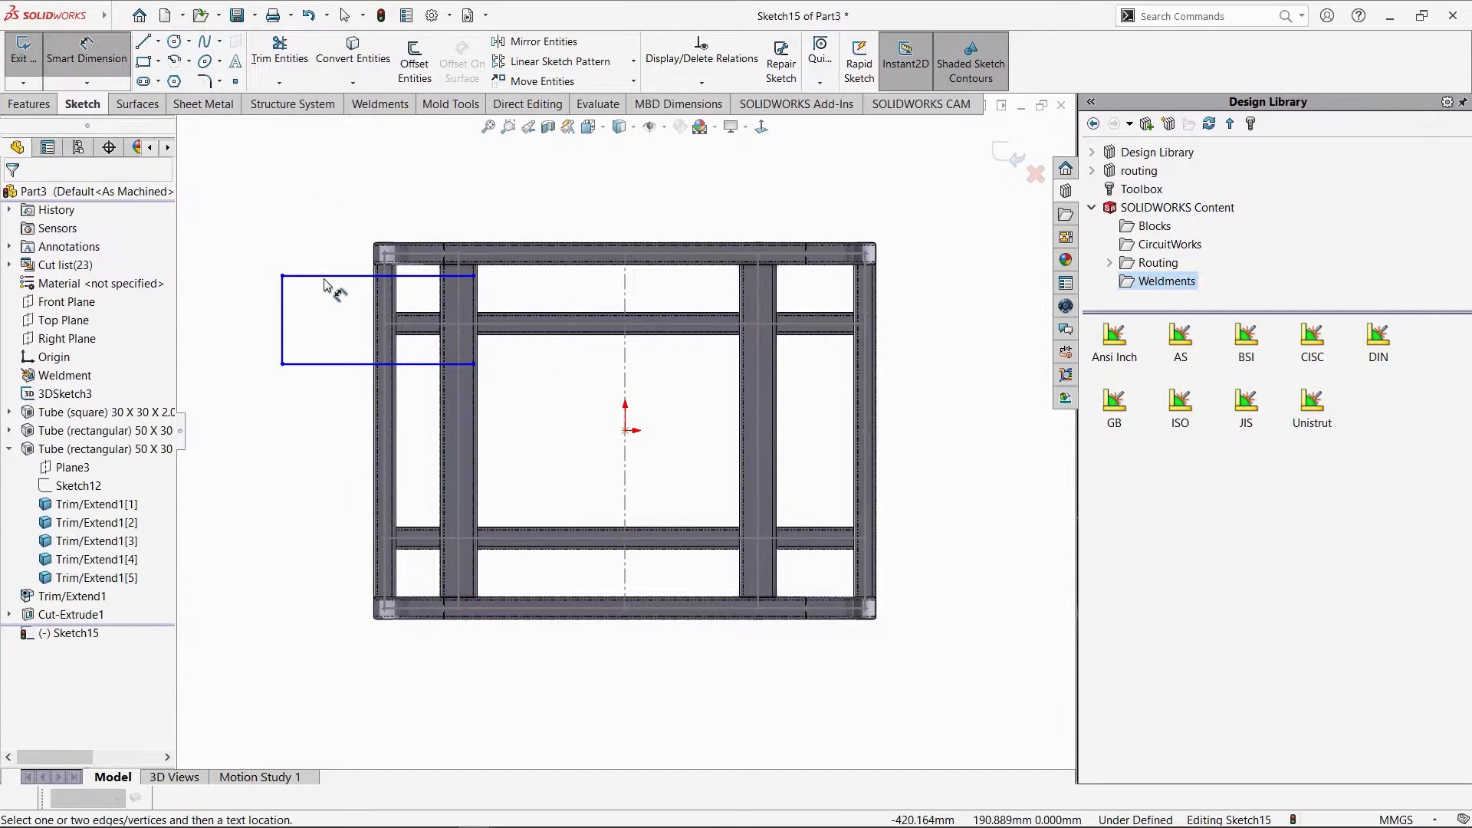
click(326, 285)
click(363, 167)
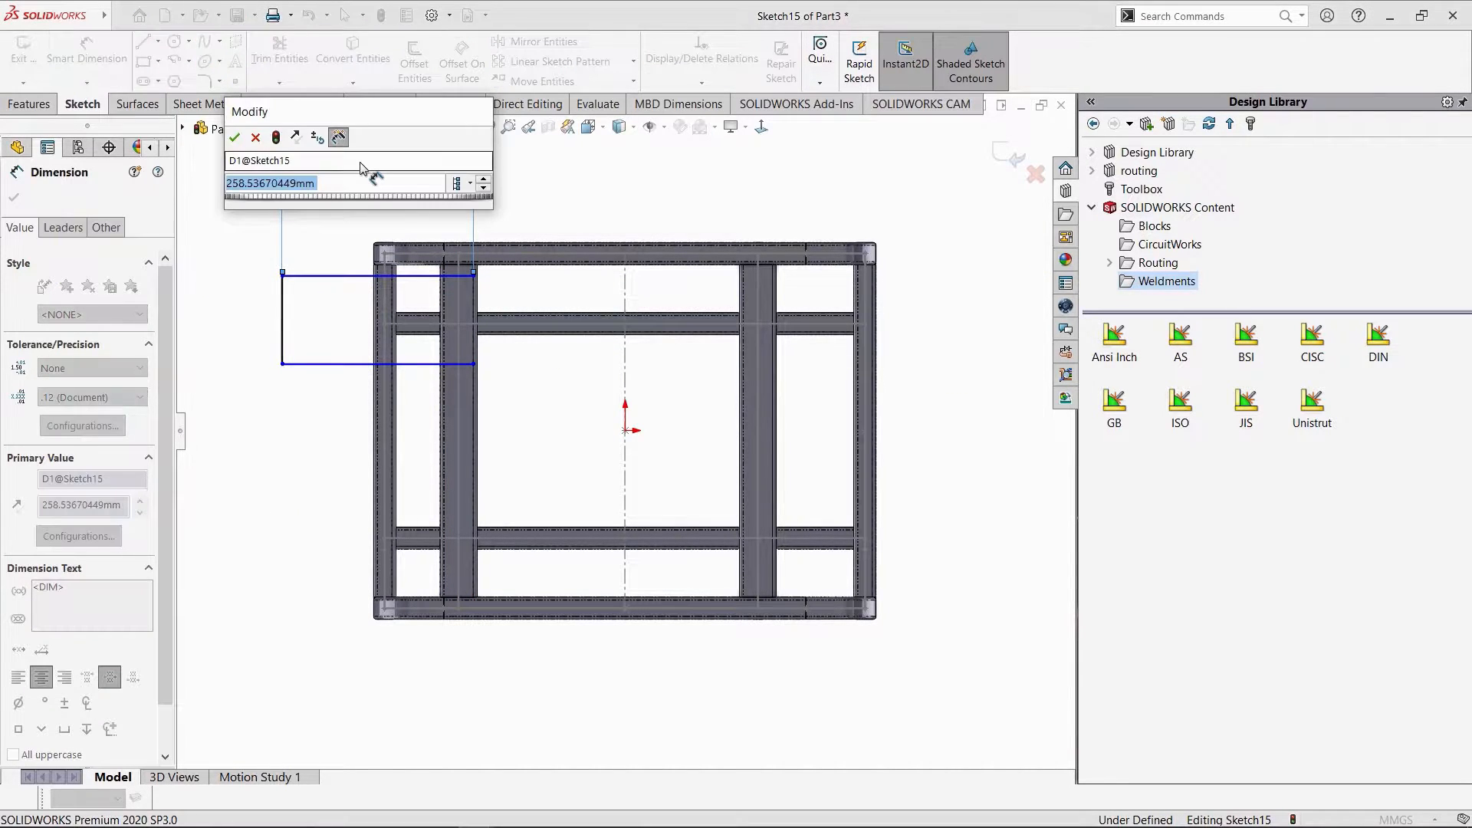
mouse_move(1333, 825)
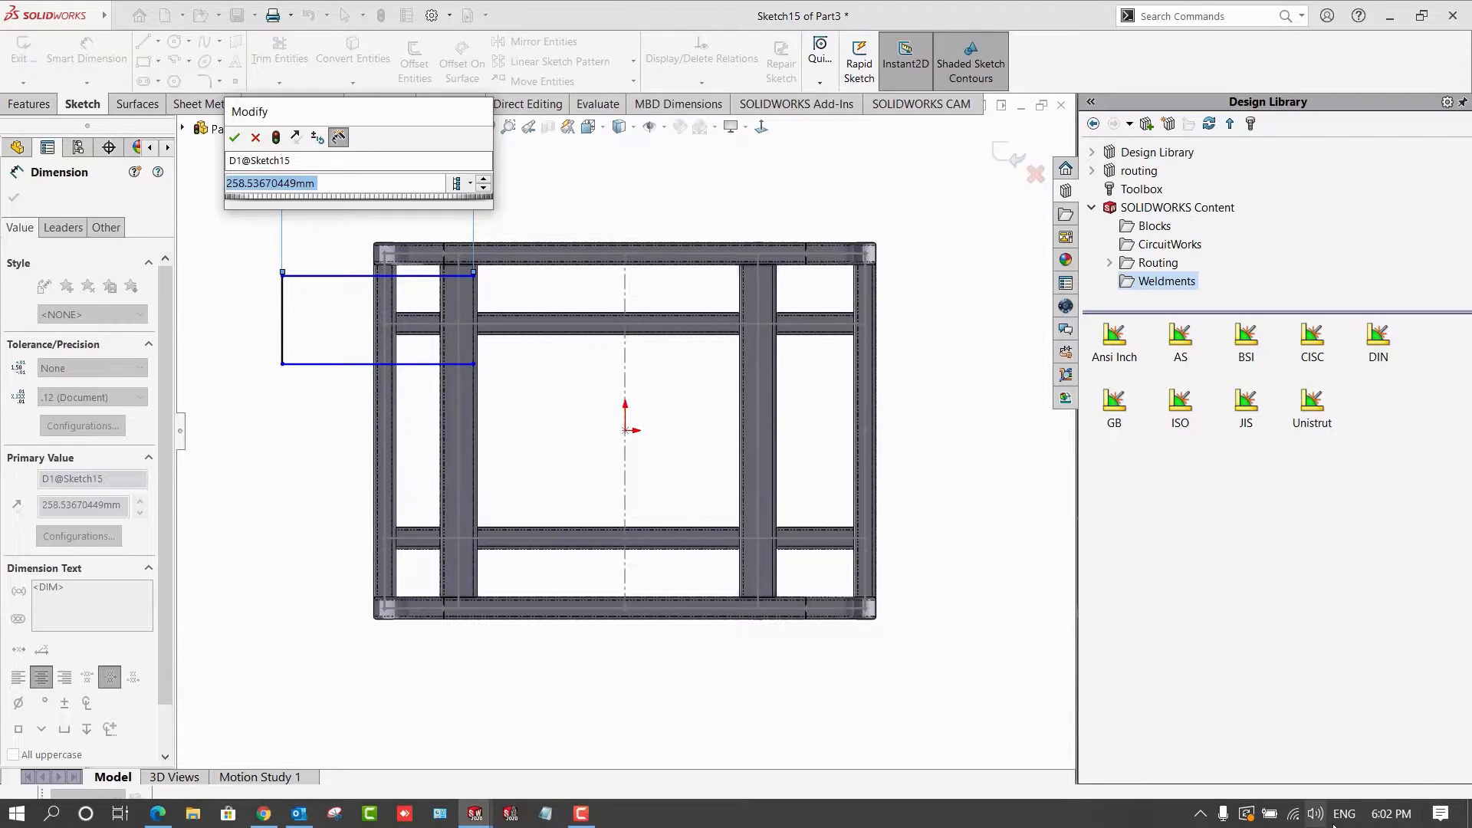
text(200)
key(Return)
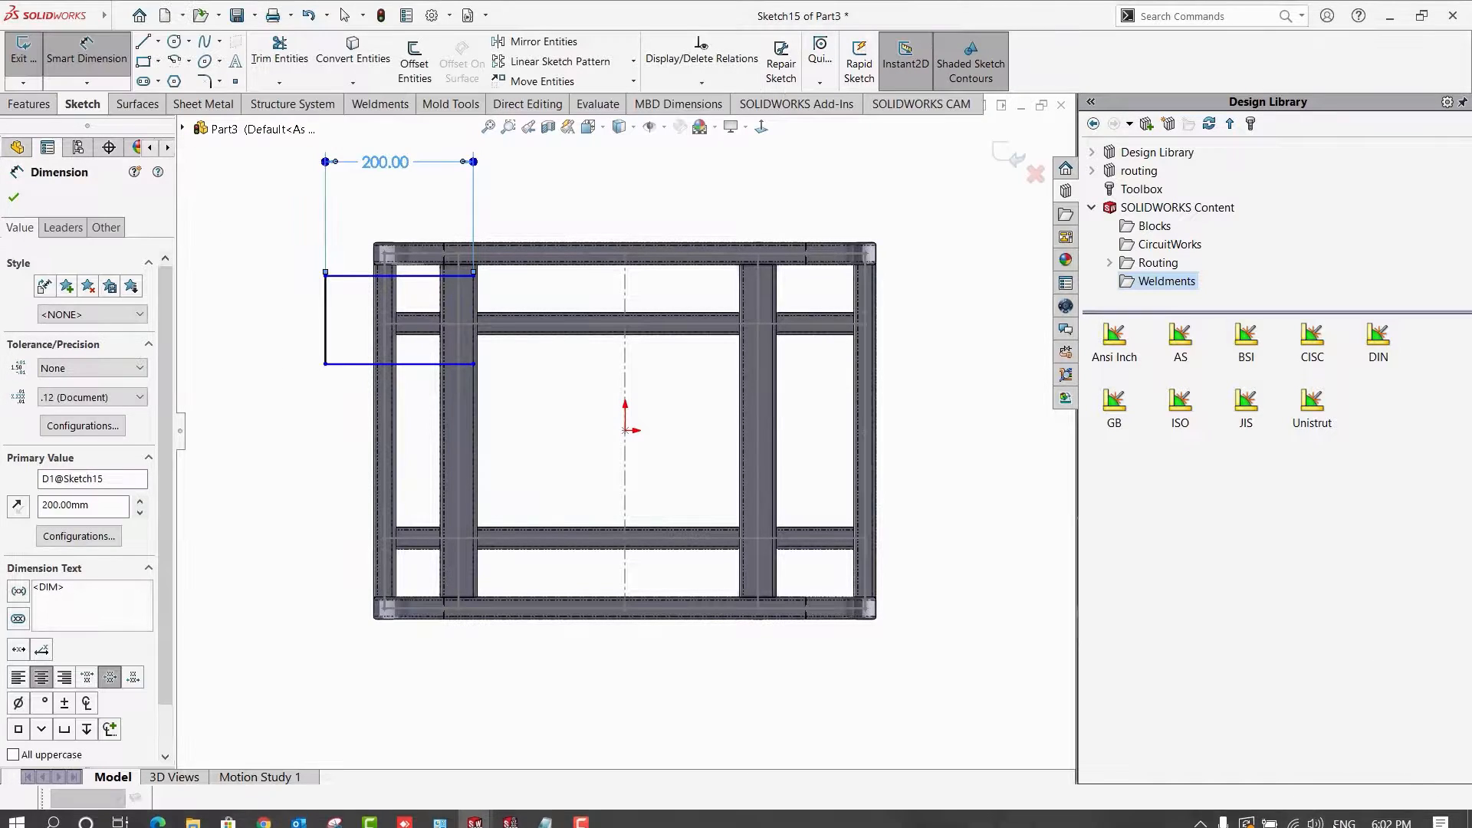
Dimension the profile's vertical side and set its length to 110 mm.
click(326, 319)
click(284, 320)
text(110)
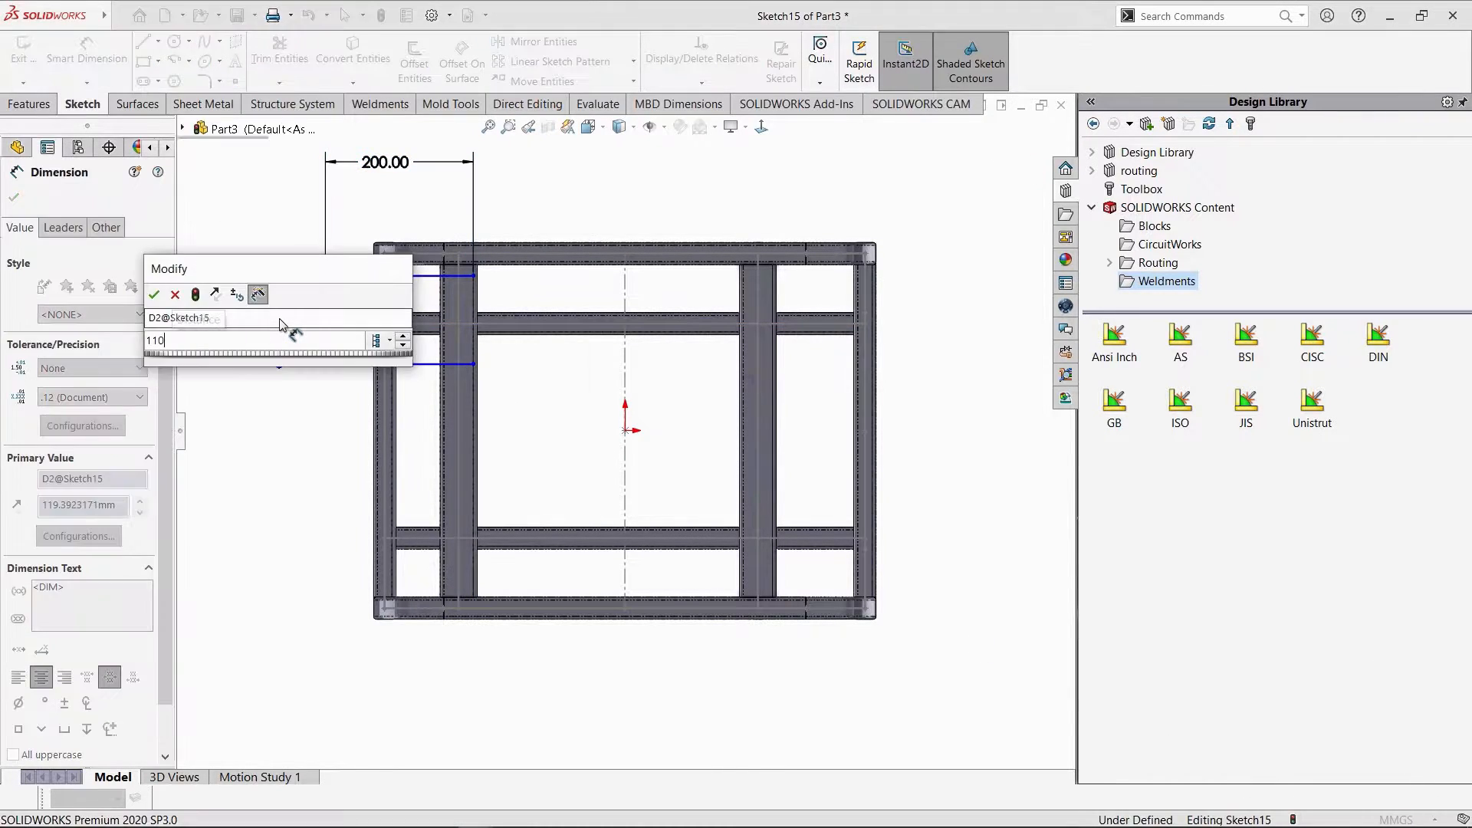
key(Return)
Dimension the profile's upper line 90 mm from the frame's upper outer edge and exit the sketch.
click(451, 276)
scroll(441, 234, up, 5)
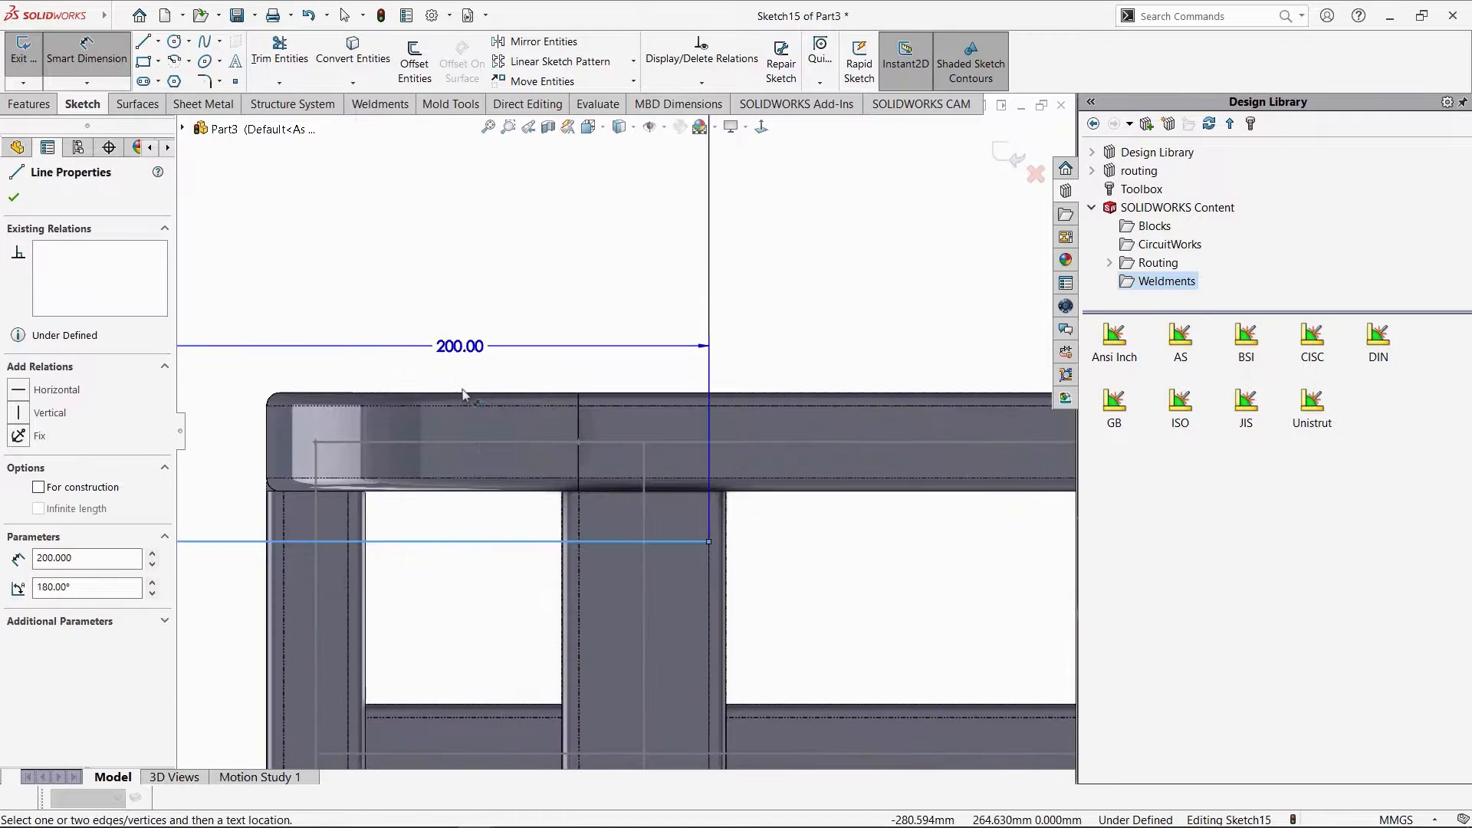
click(463, 392)
click(273, 275)
text(90)
key(Return)
scroll(478, 453, down, 5)
scroll(479, 452, up, 4)
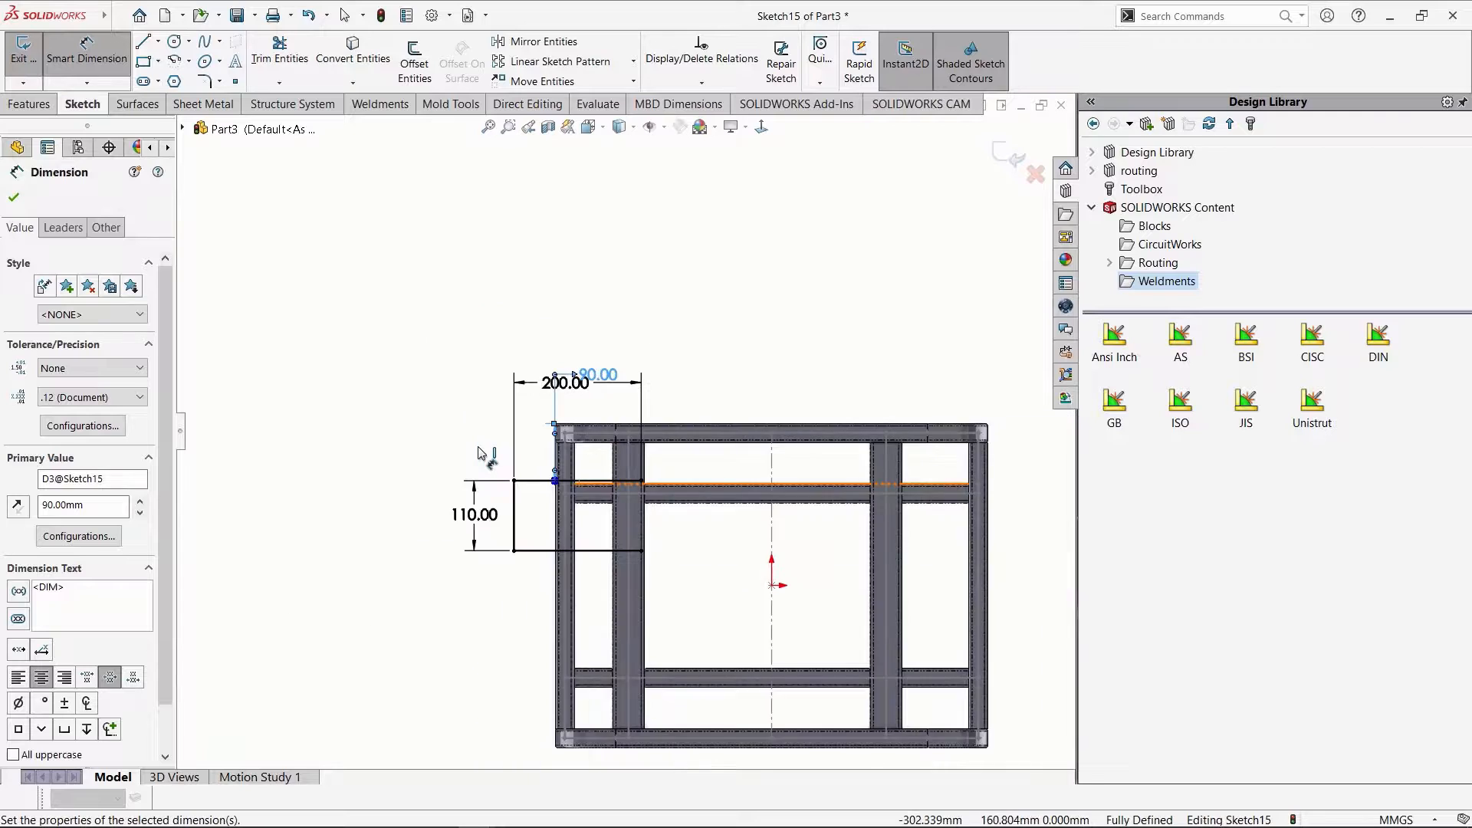
scroll(477, 453, down, 2)
middle_drag(477, 452, 477, 445)
scroll(477, 445, down, 5)
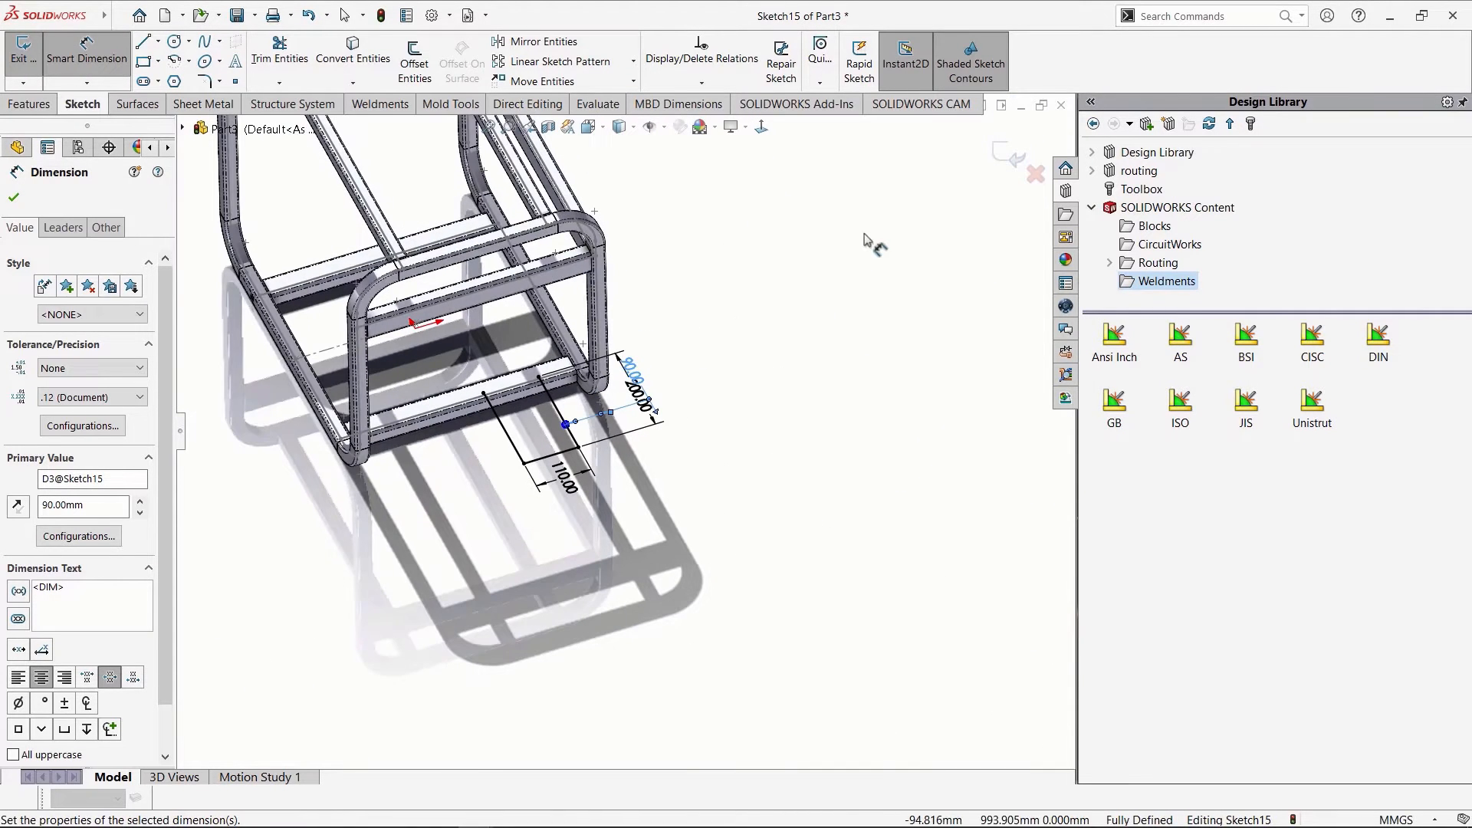
click(1012, 154)
Add an iso L Angle (equal) structural member, size 20x20x3, along one 200 mm line of the three-sided profile.
click(127, 63)
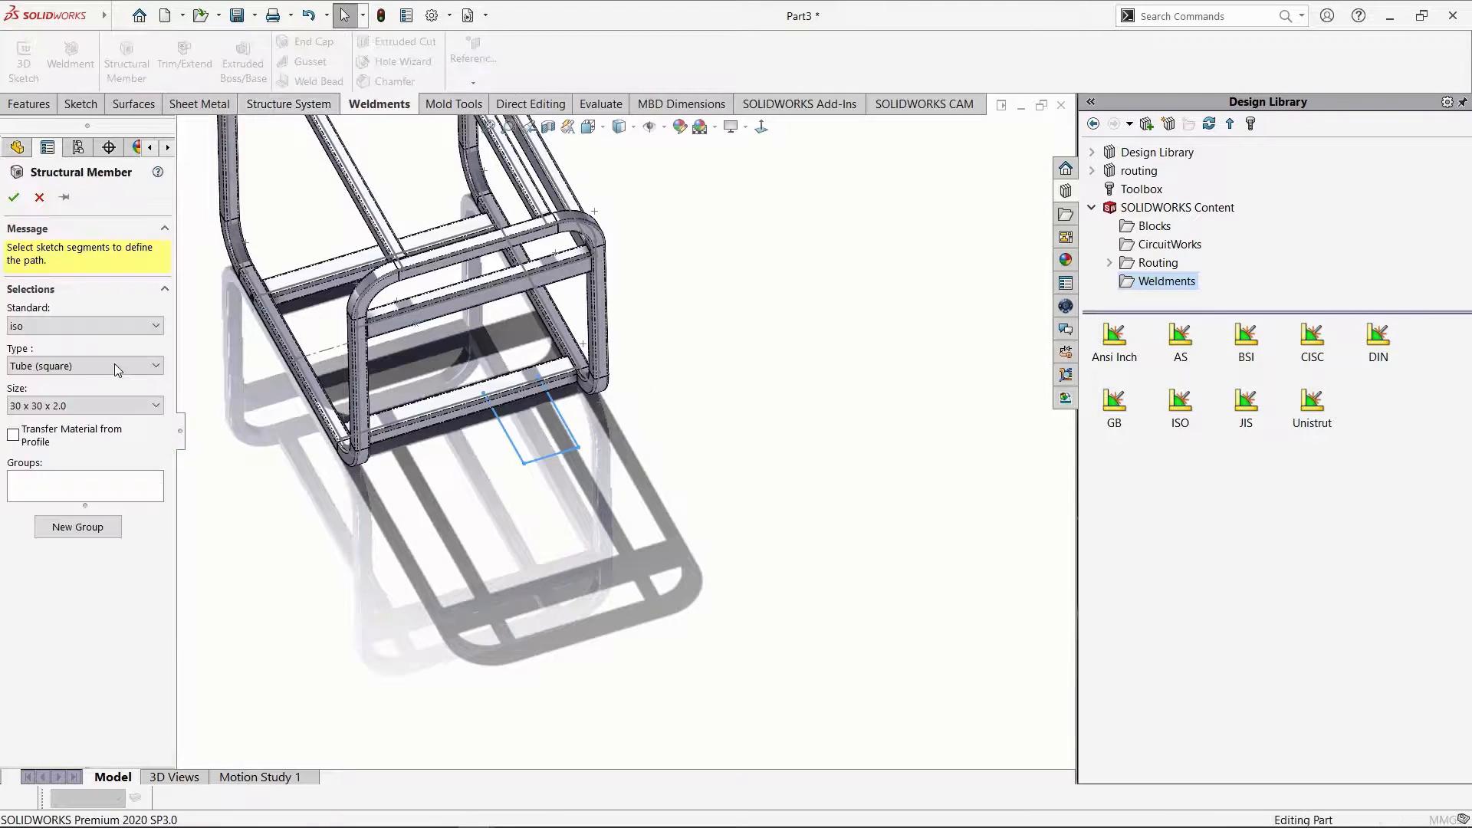
click(85, 366)
click(46, 418)
click(71, 481)
click(79, 410)
click(73, 23)
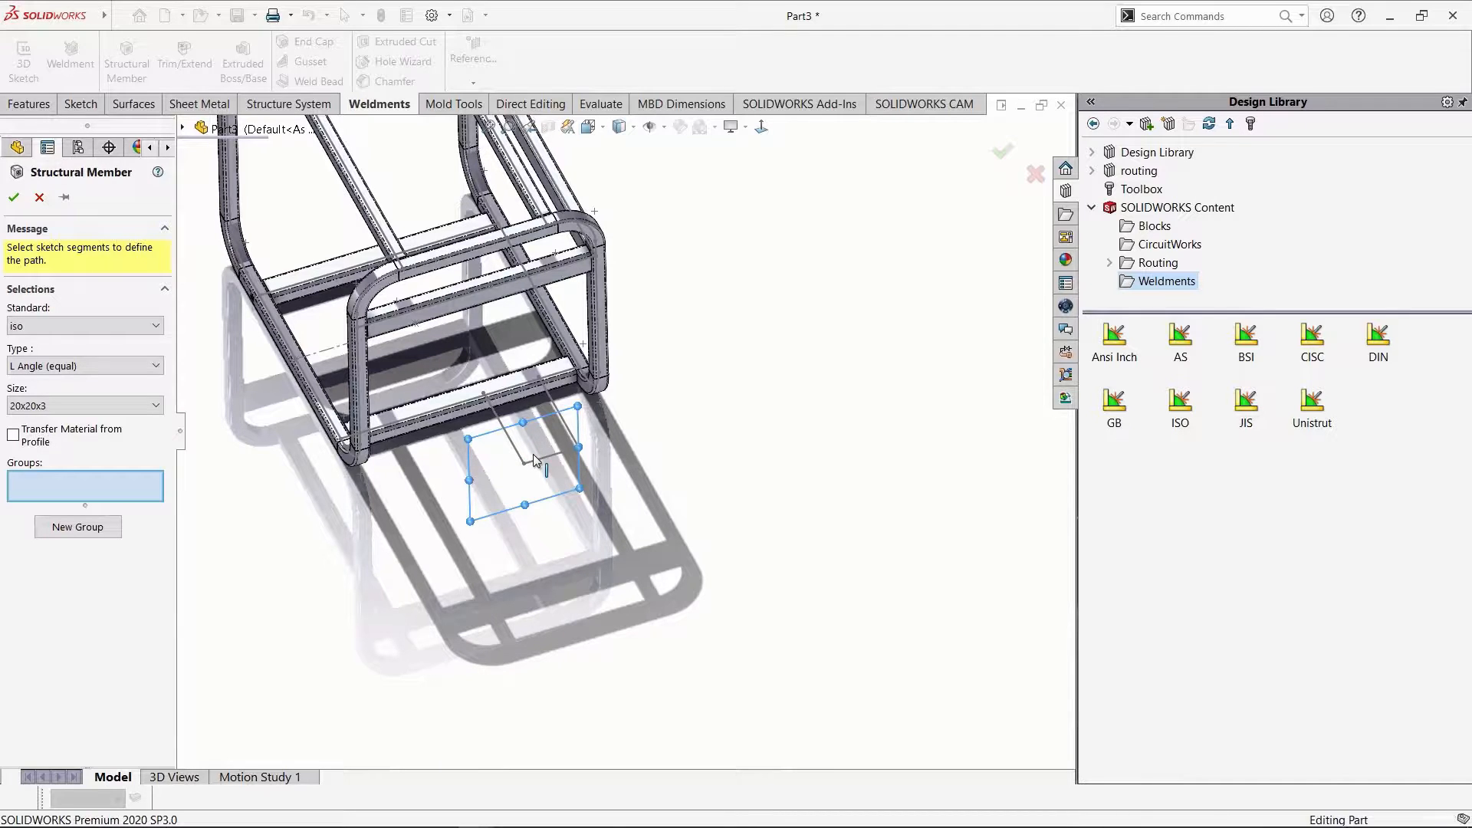
click(522, 454)
scroll(521, 454, down, 1)
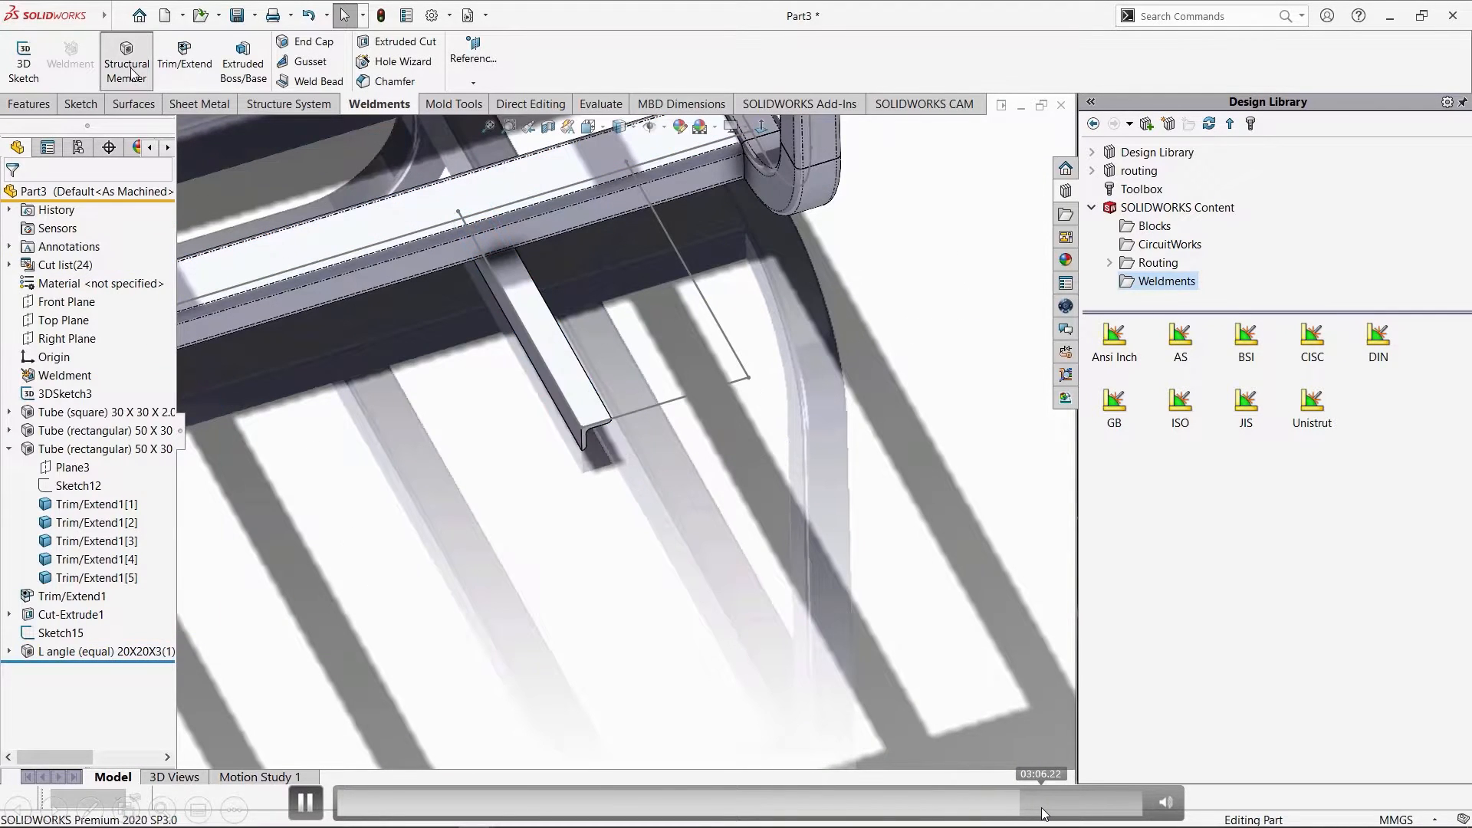
drag(1042, 809, 1066, 809)
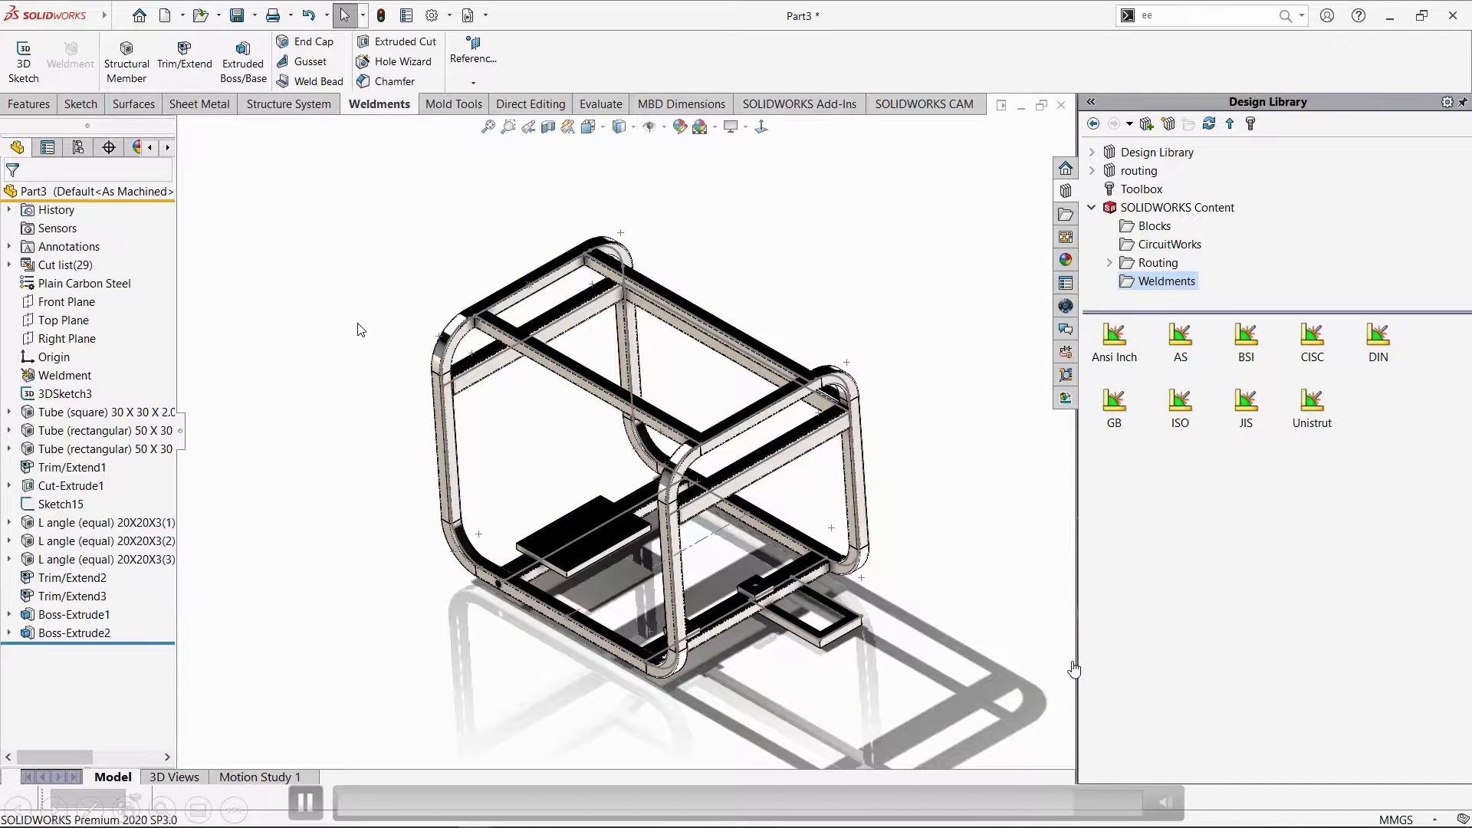
click(1063, 800)
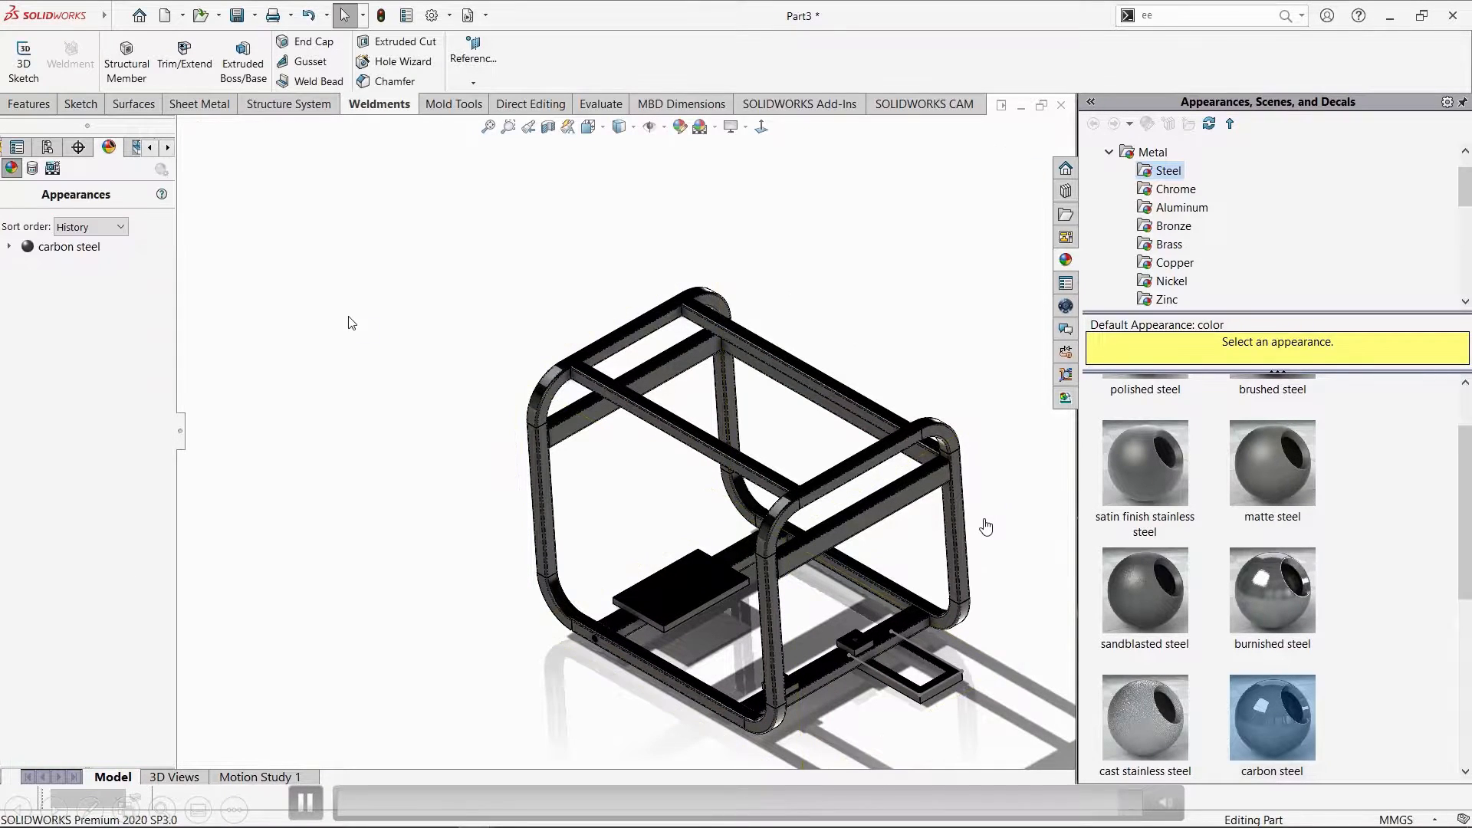
click(306, 806)
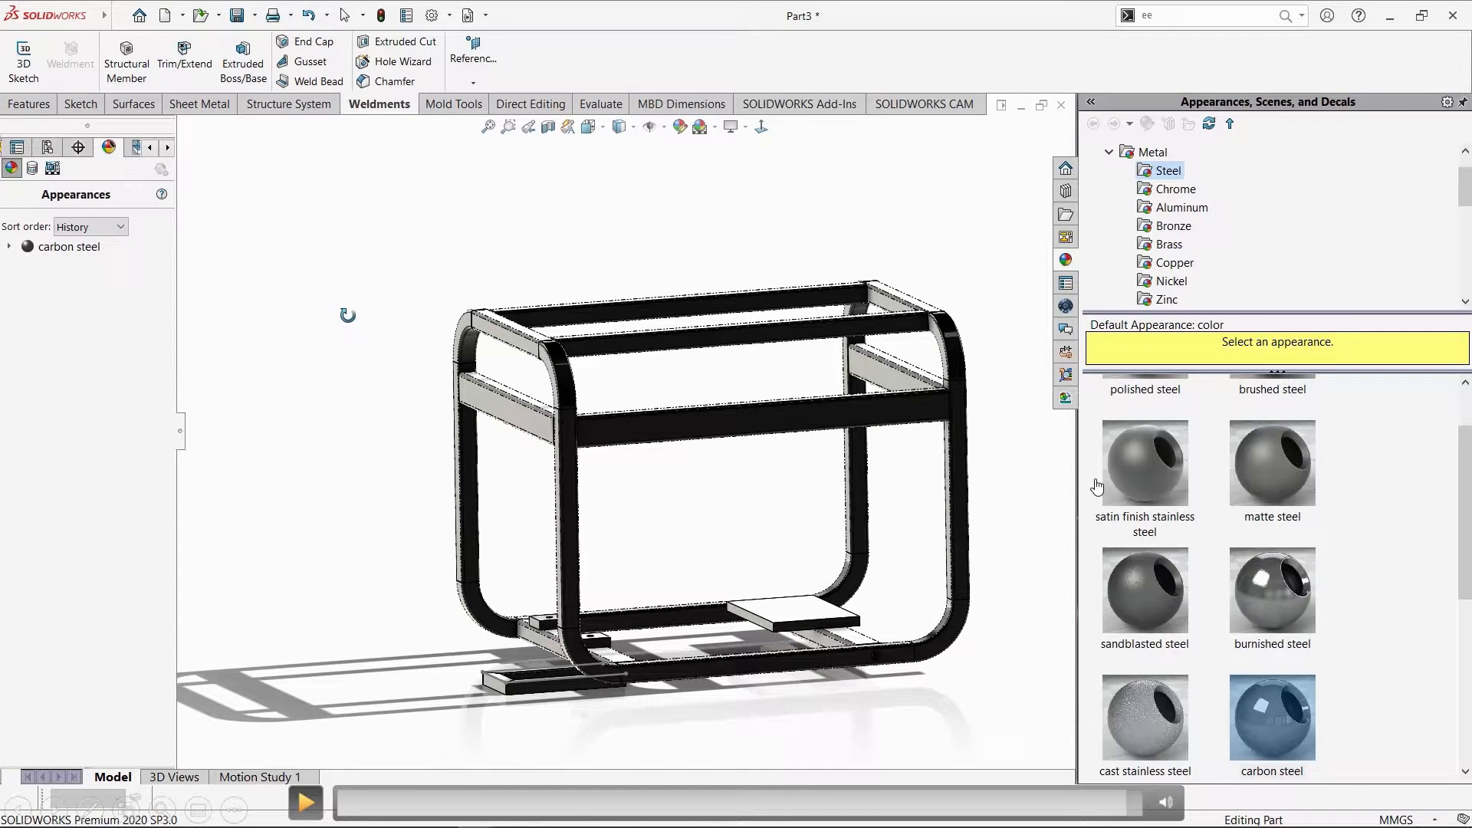
click(306, 803)
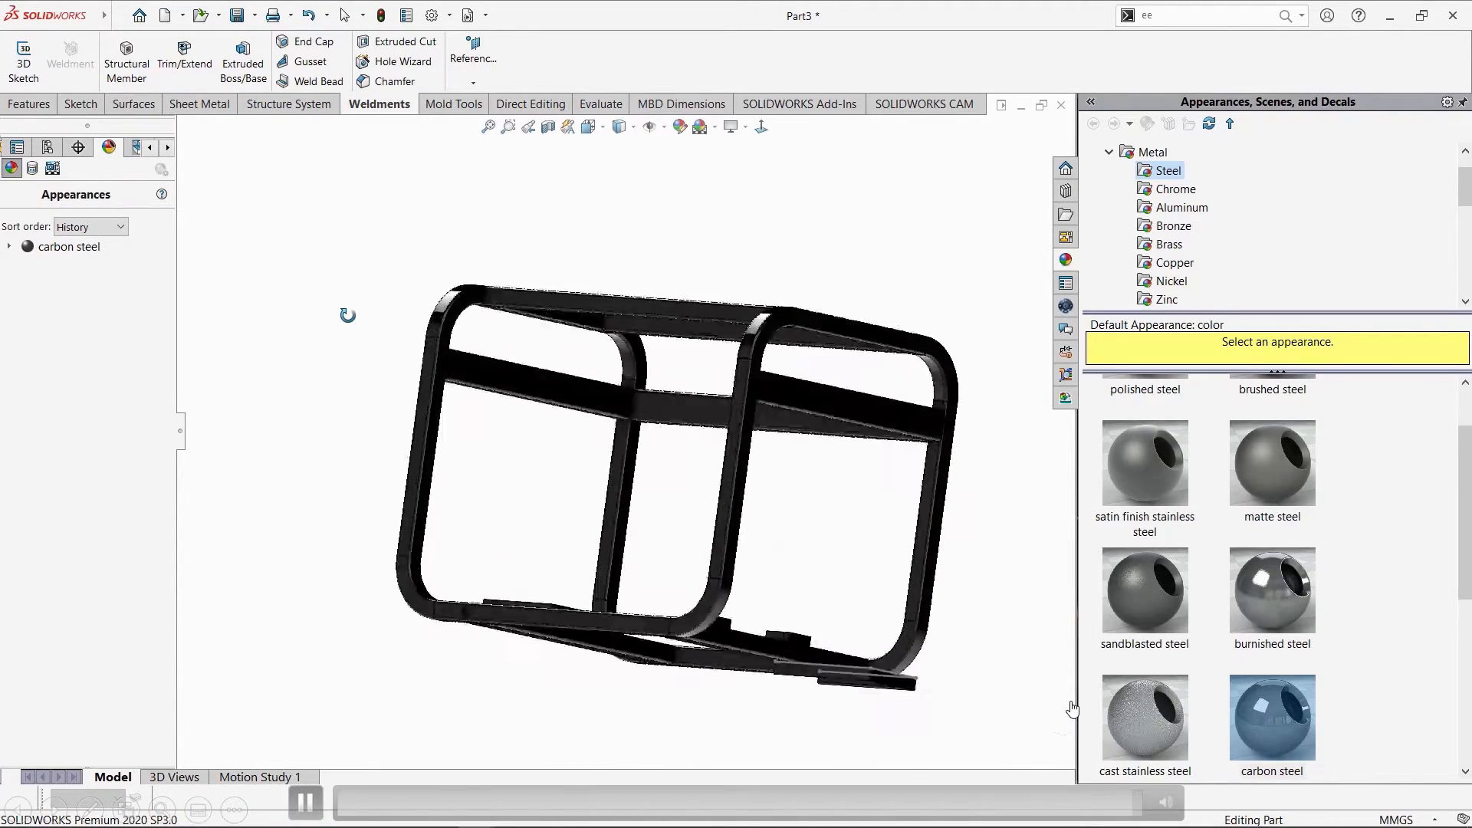
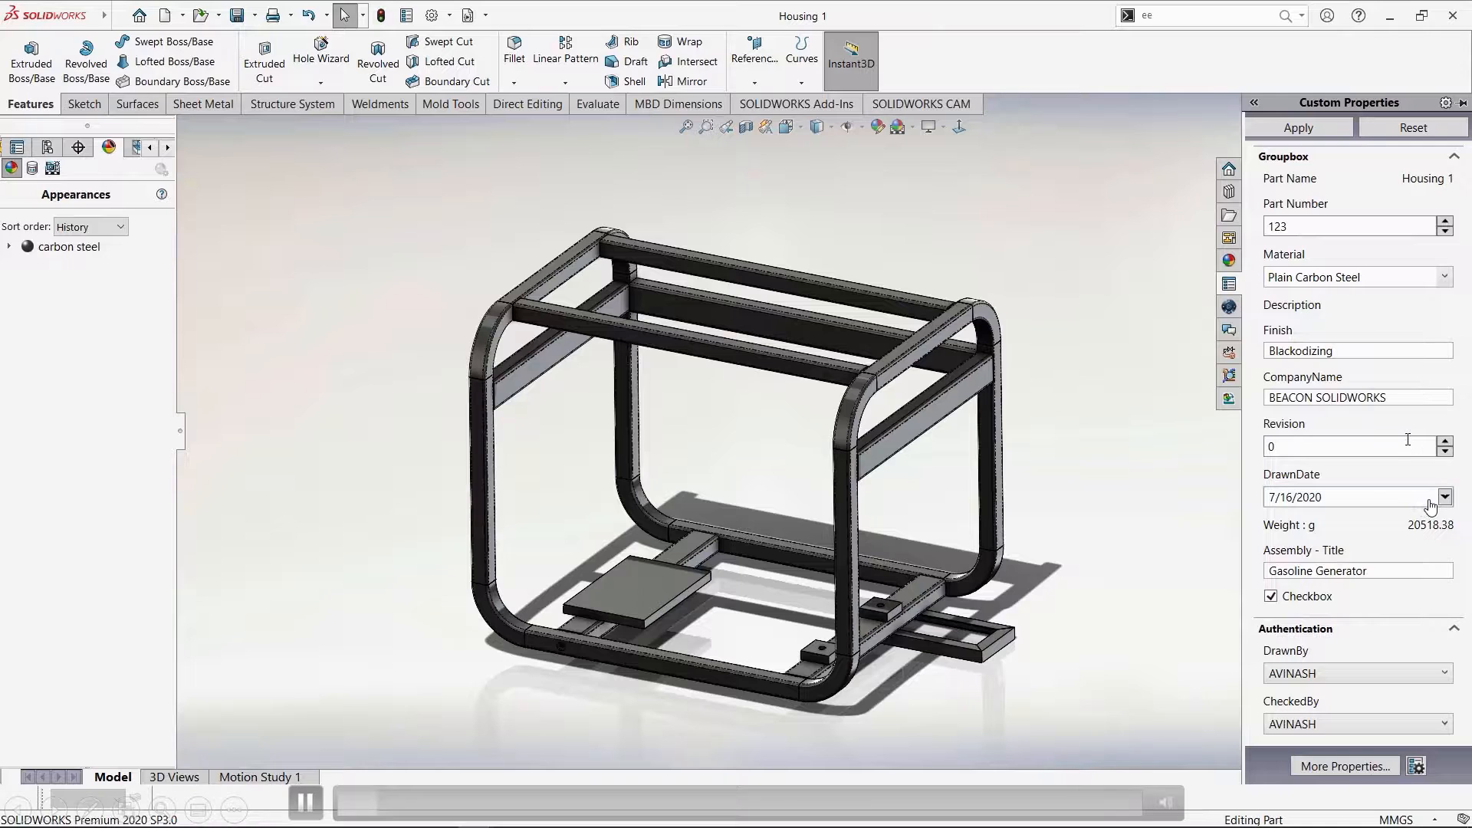
Set the drawn date to 7/16/2020 and apply the part's custom properties.
click(1444, 499)
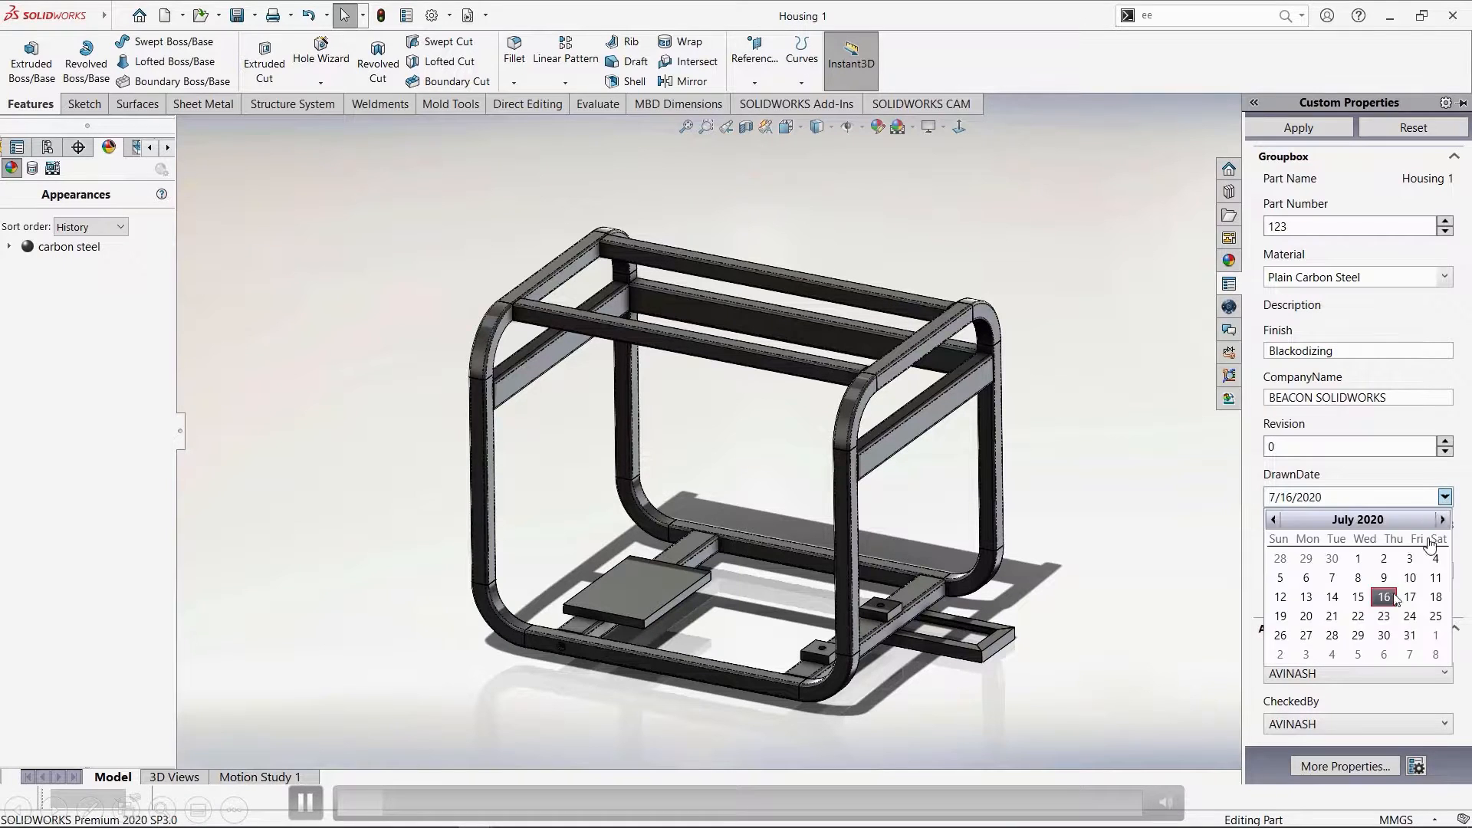
click(1398, 574)
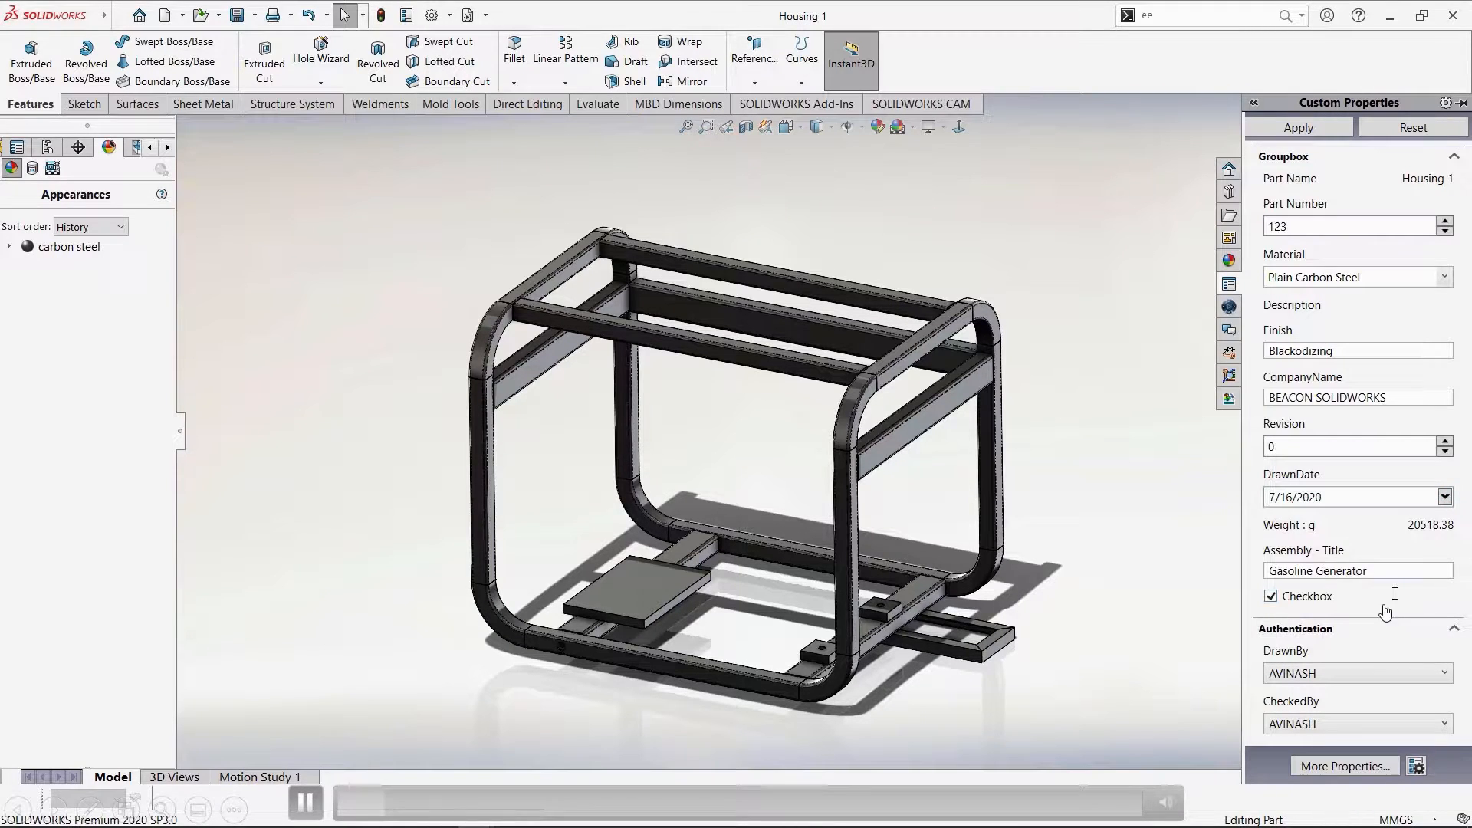
click(1310, 129)
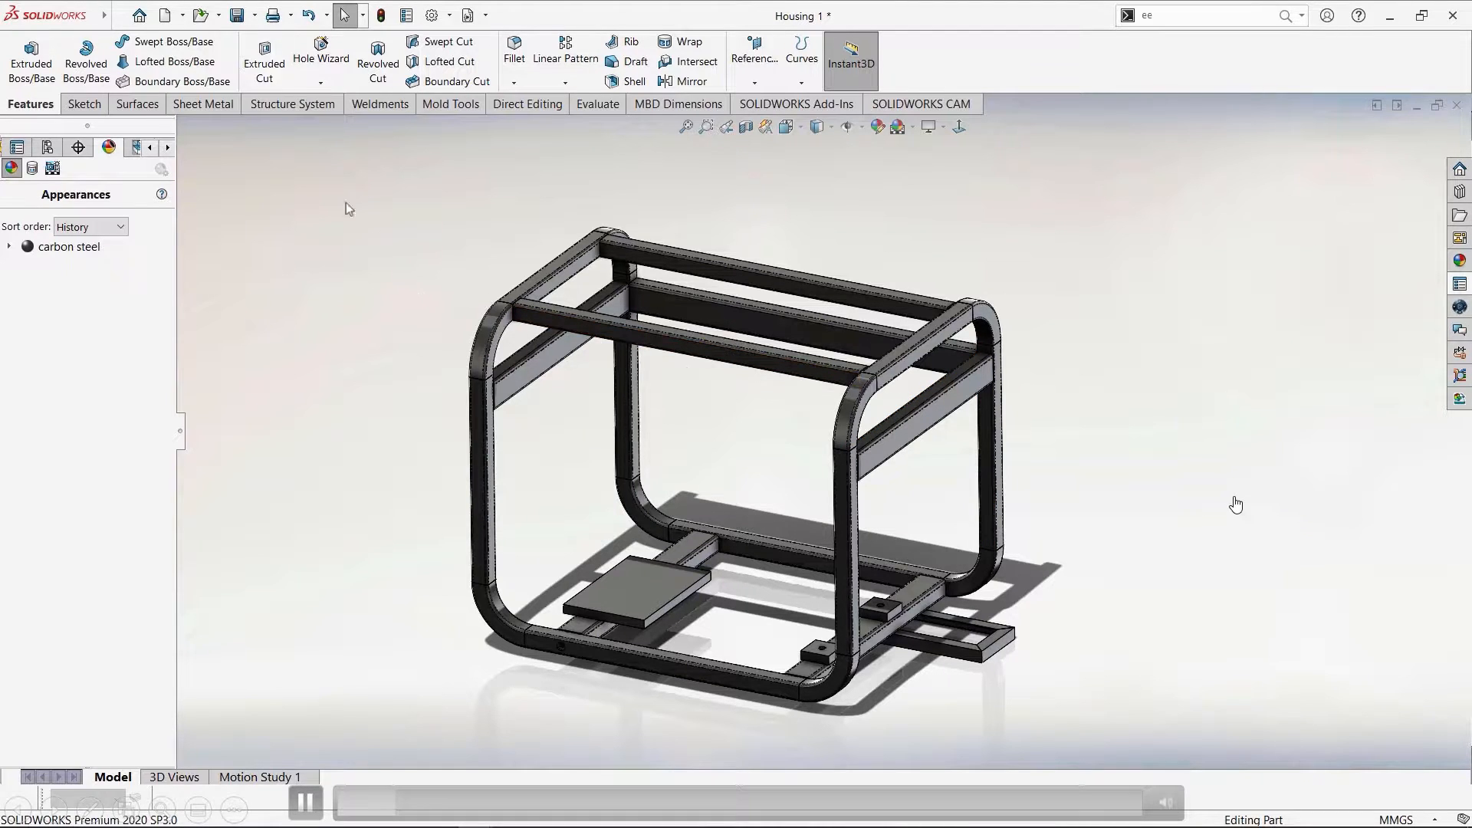
Create an A3 drawing of the part with front, top and side views, and inspect its title block.
click(183, 15)
click(247, 58)
double_click(801, 270)
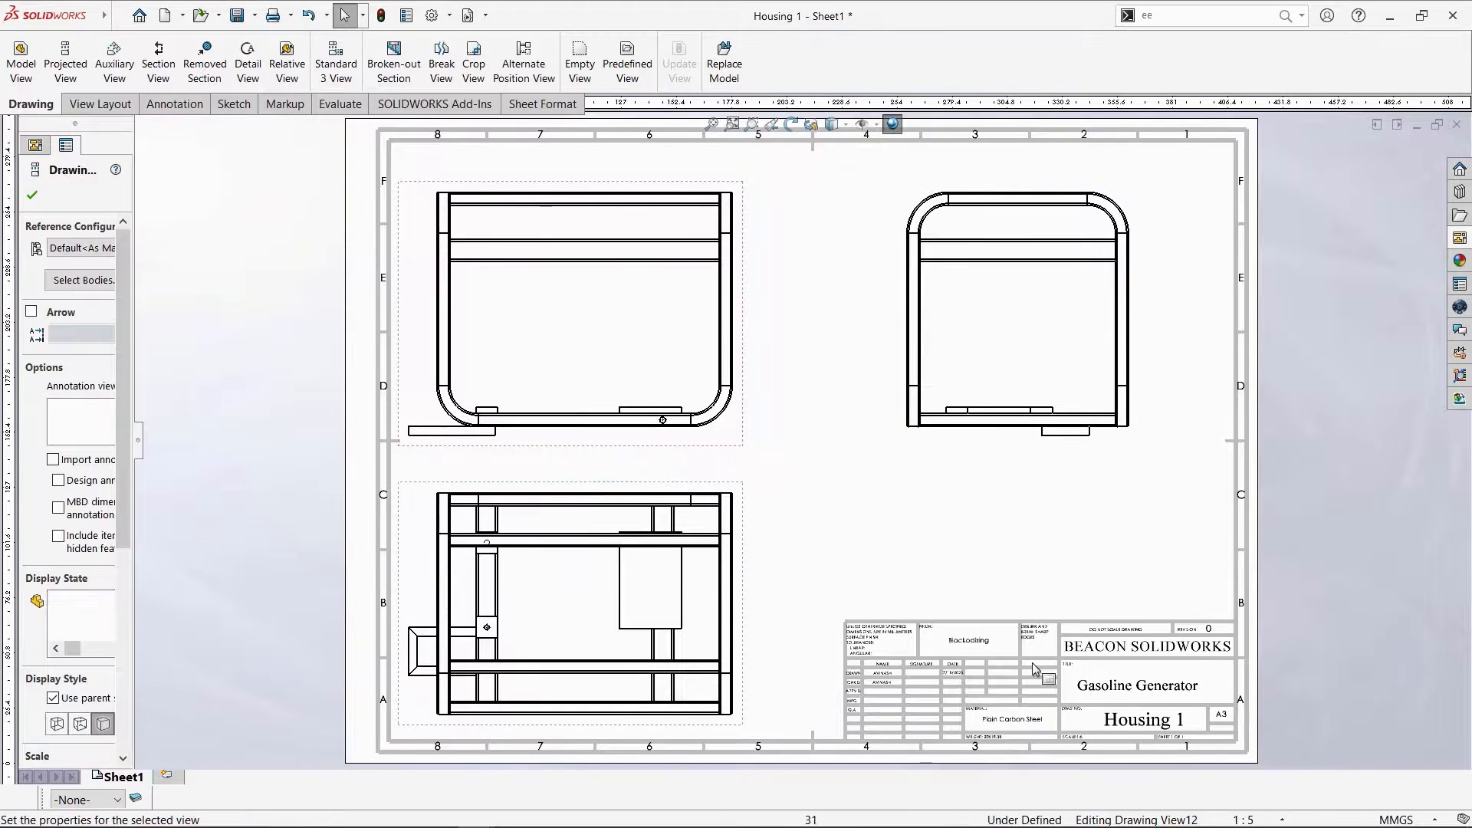
scroll(1033, 668, down, 5)
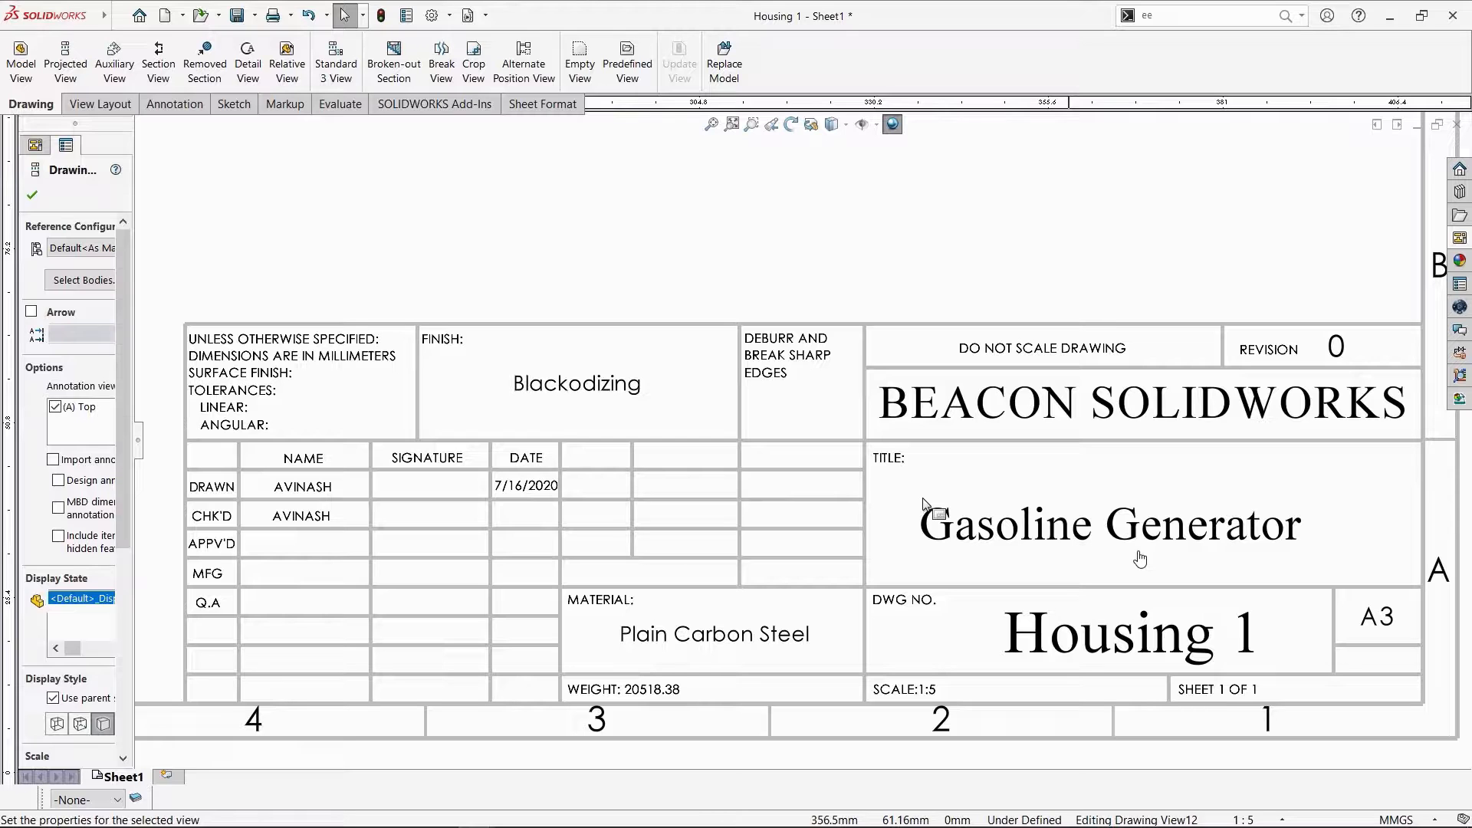
key(f)
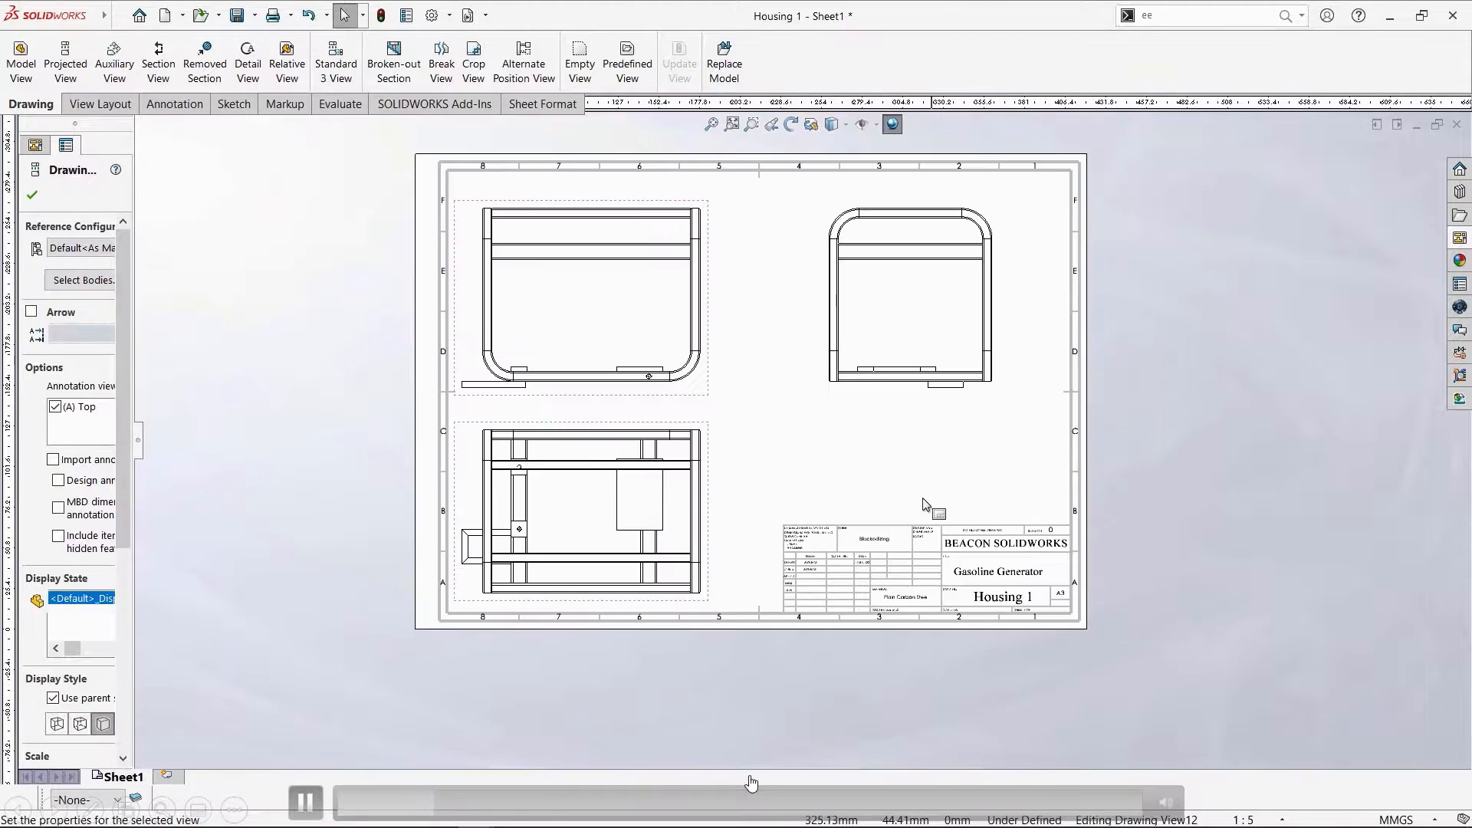
Review the scale and display settings of the projected side and top views.
drag(138, 440, 265, 439)
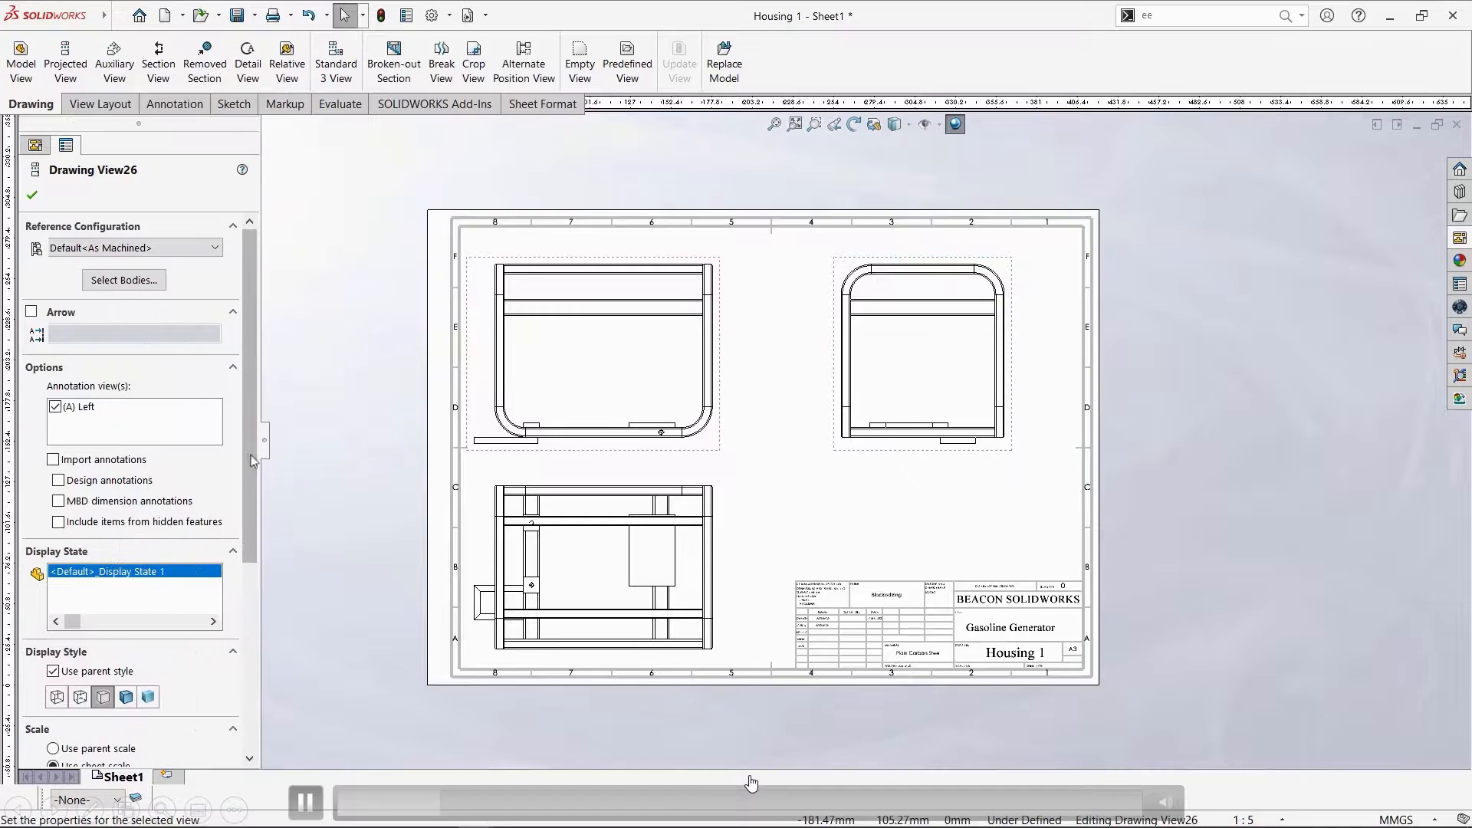
scroll(92, 528, down, 5)
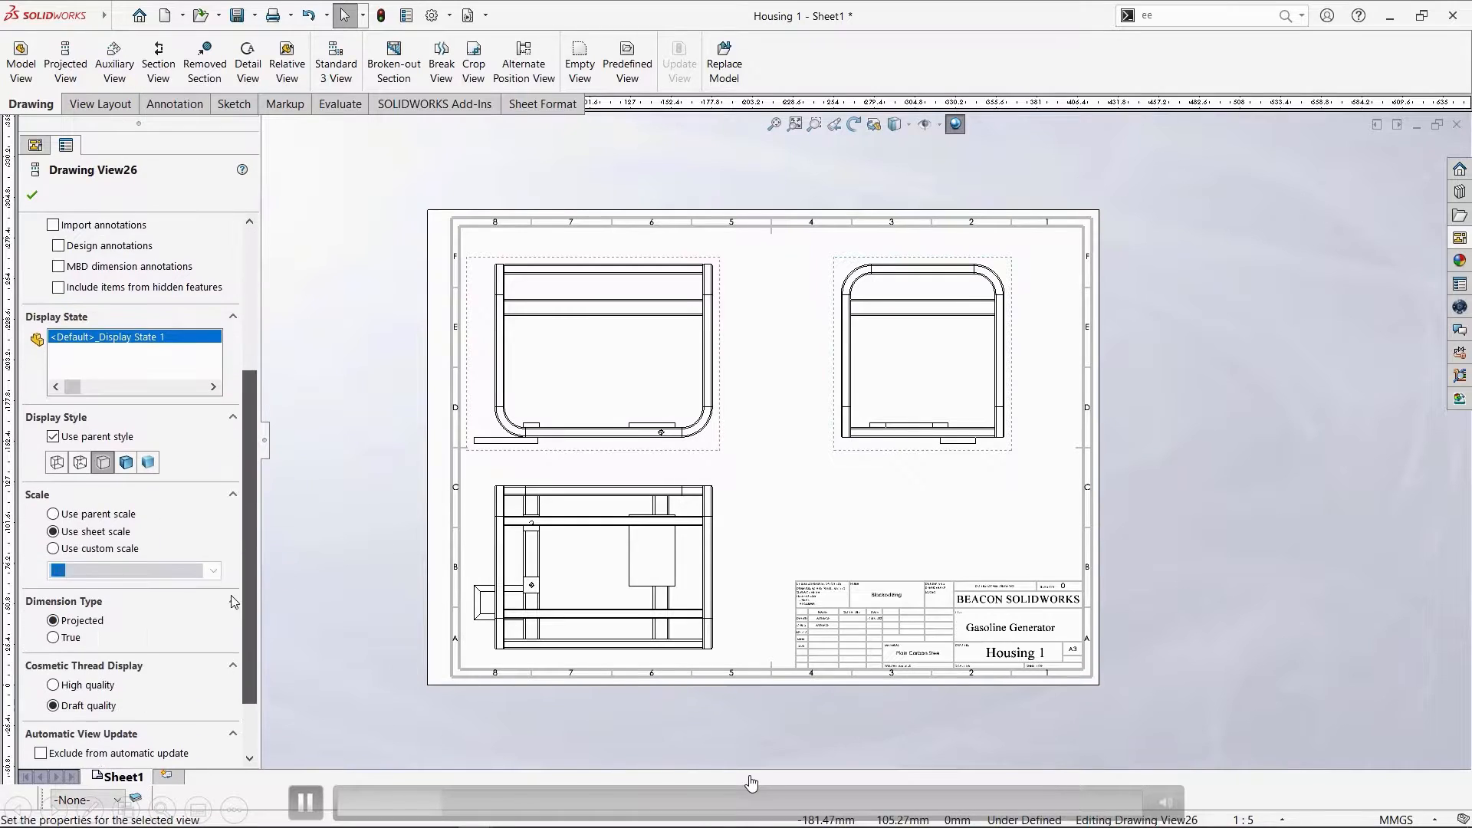
click(32, 196)
click(717, 502)
scroll(259, 661, down, 5)
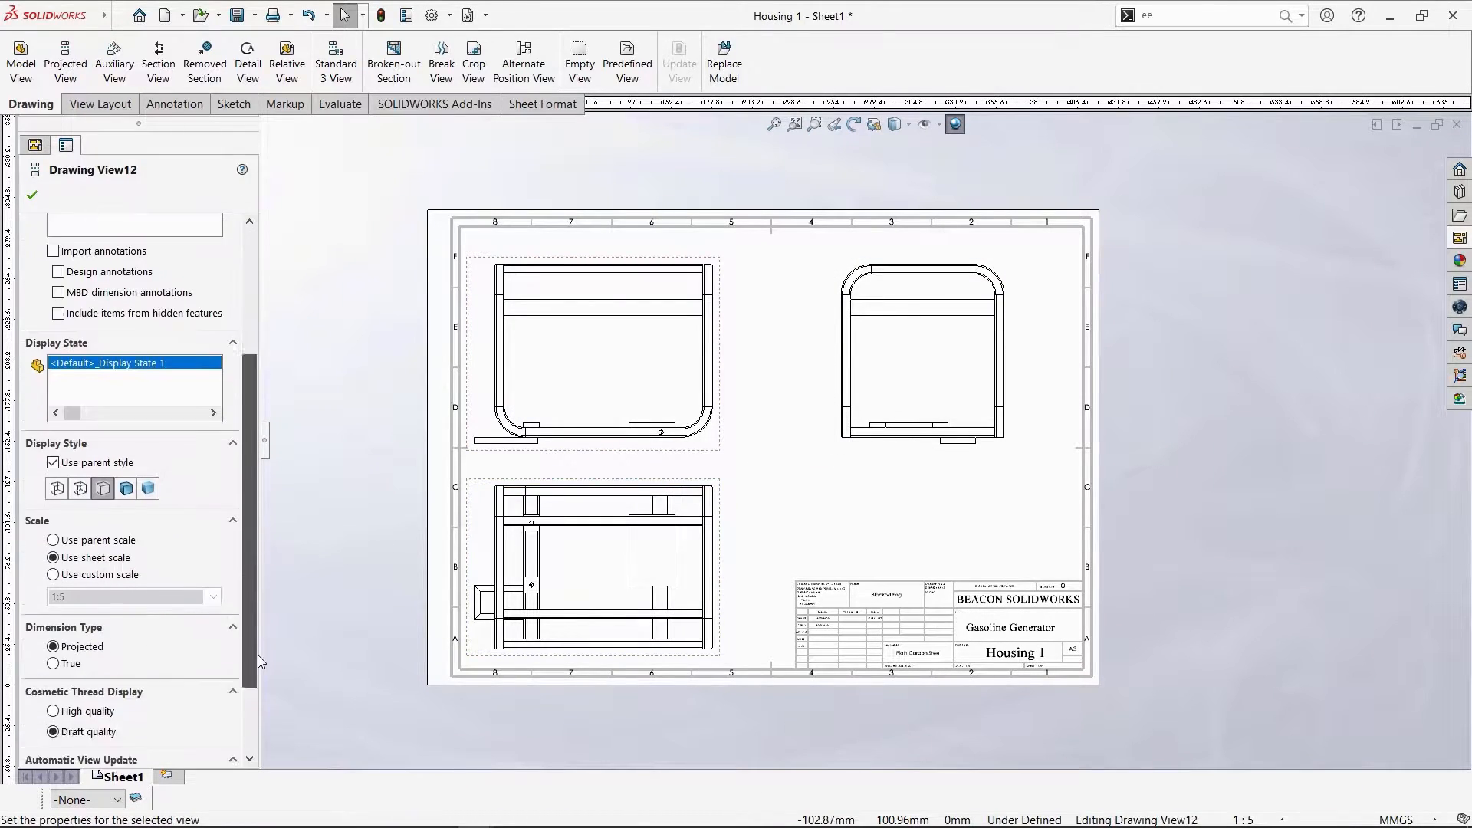
scroll(260, 661, down, 1)
click(31, 197)
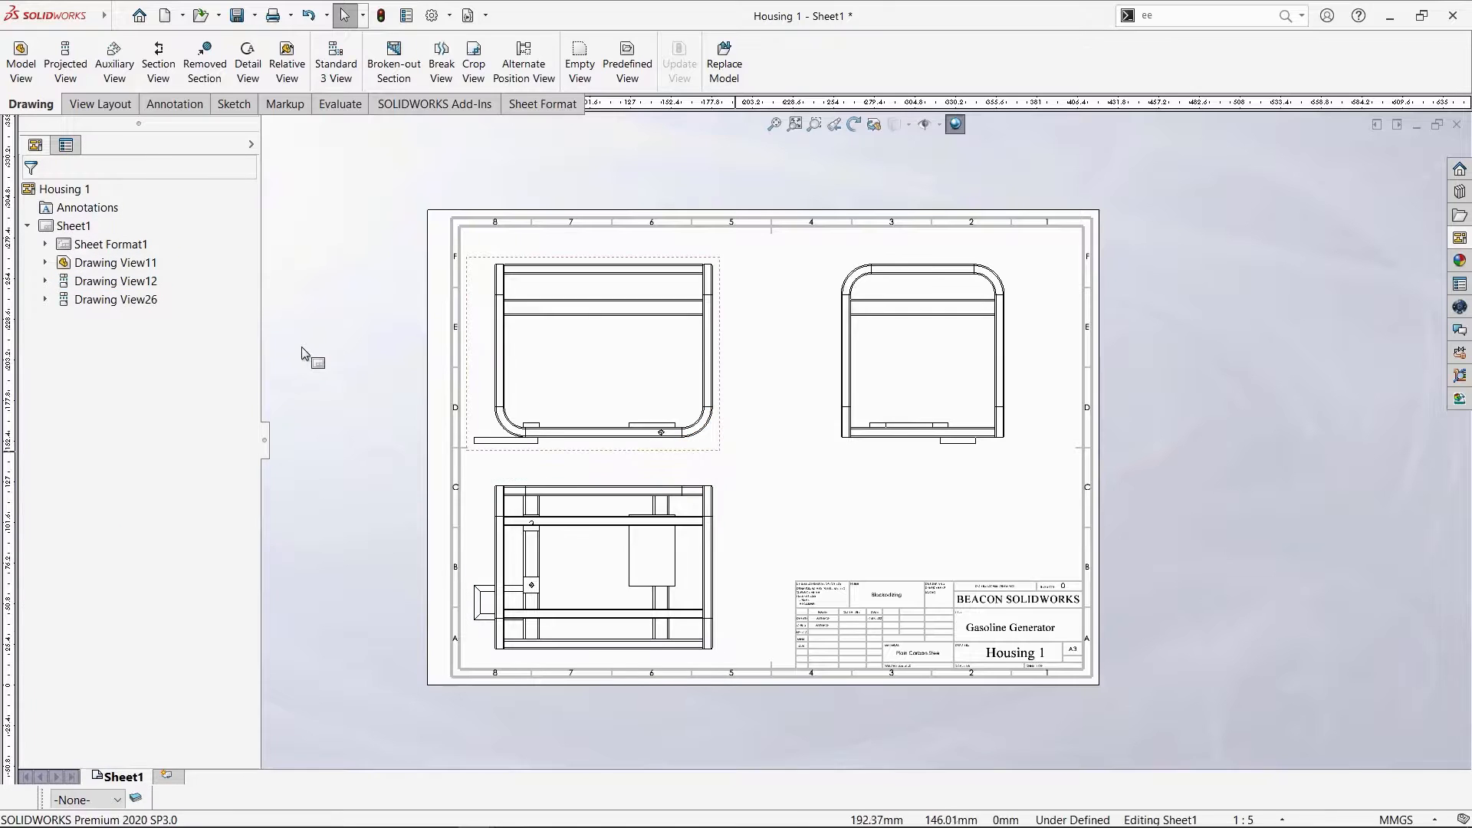
Set the front view to a custom scale of 1:10.
scroll(253, 546, down, 3)
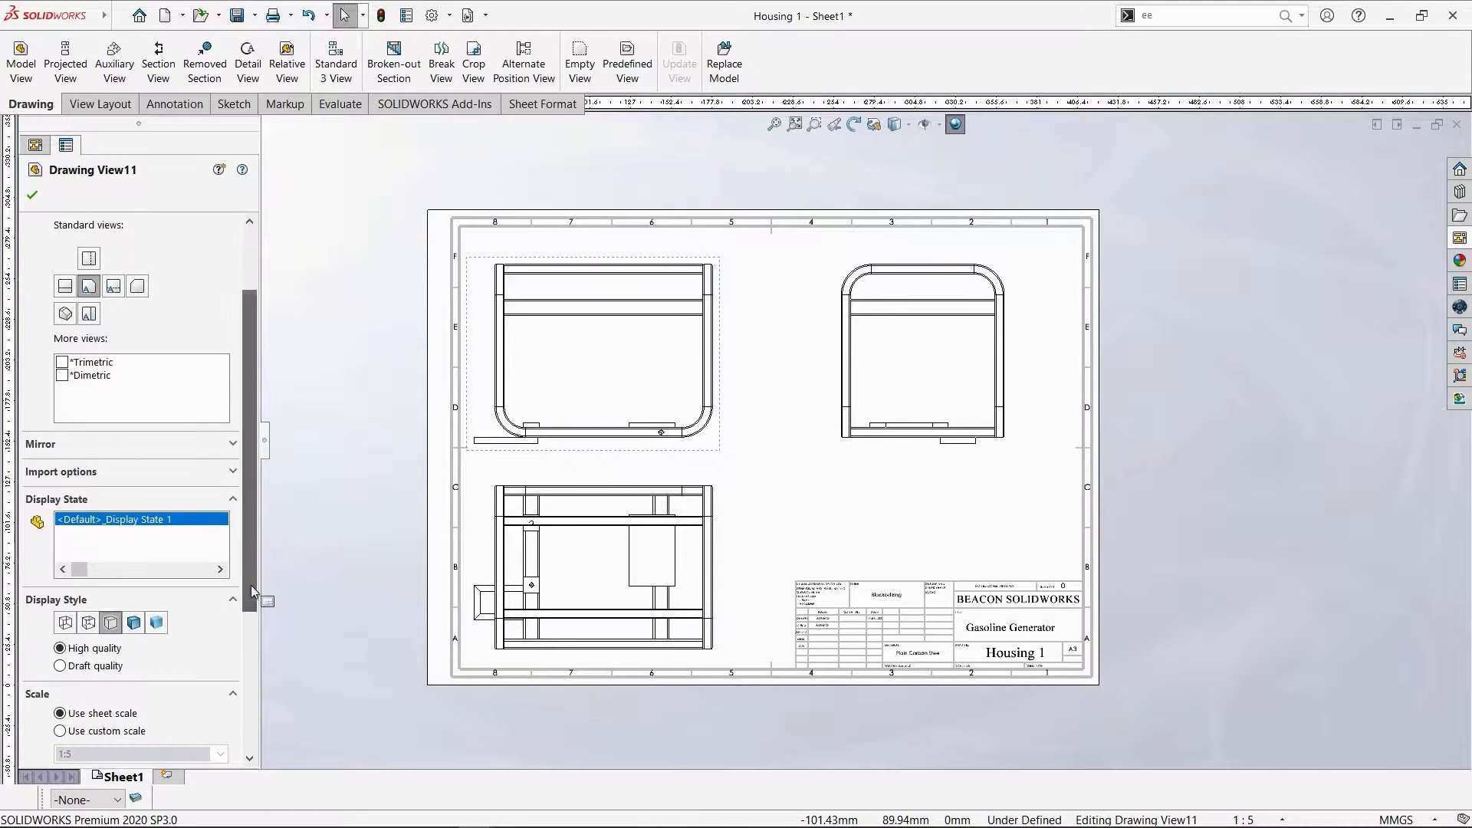
scroll(253, 546, down, 5)
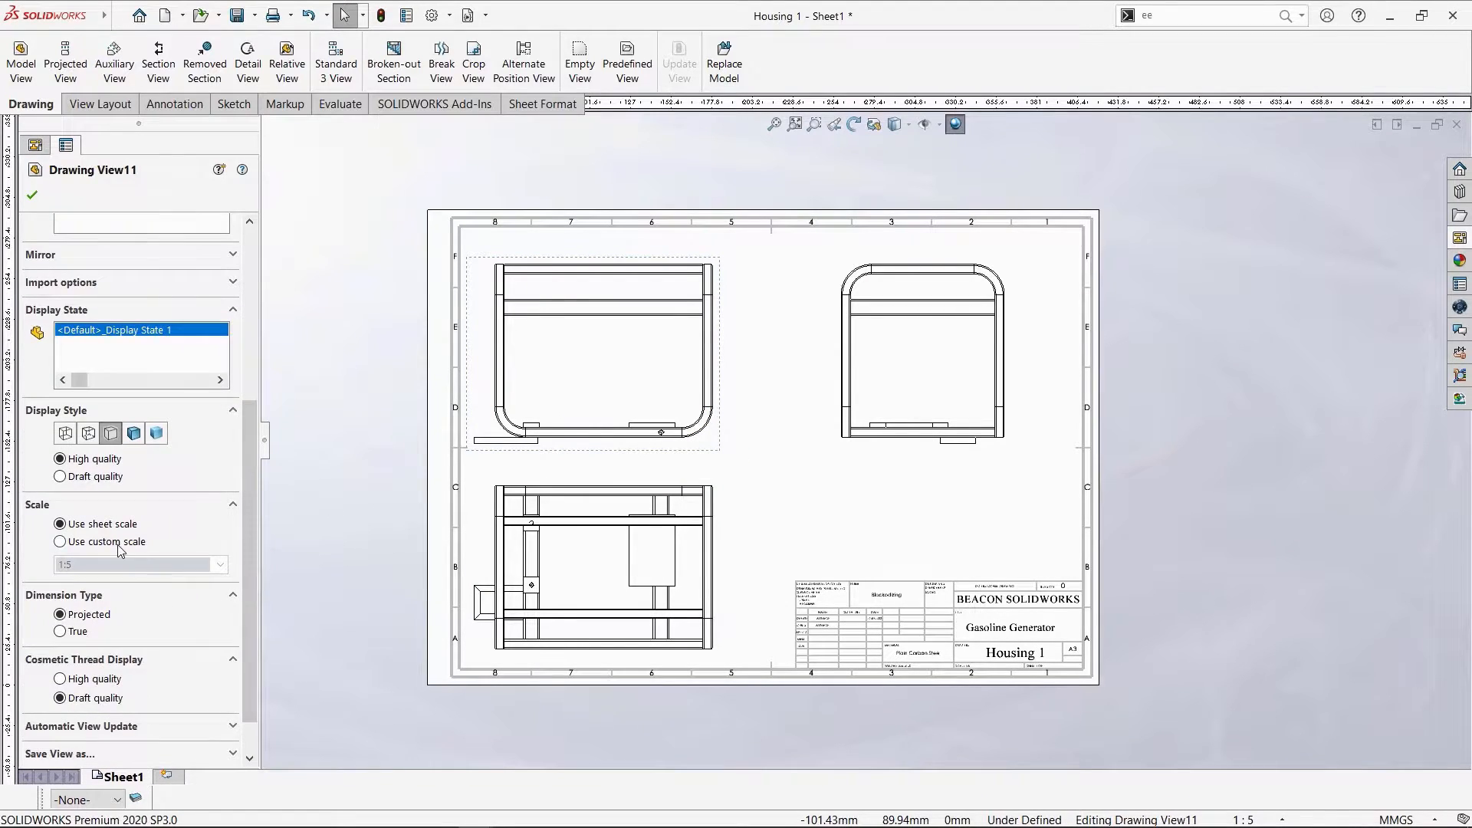
click(60, 542)
click(221, 565)
click(65, 635)
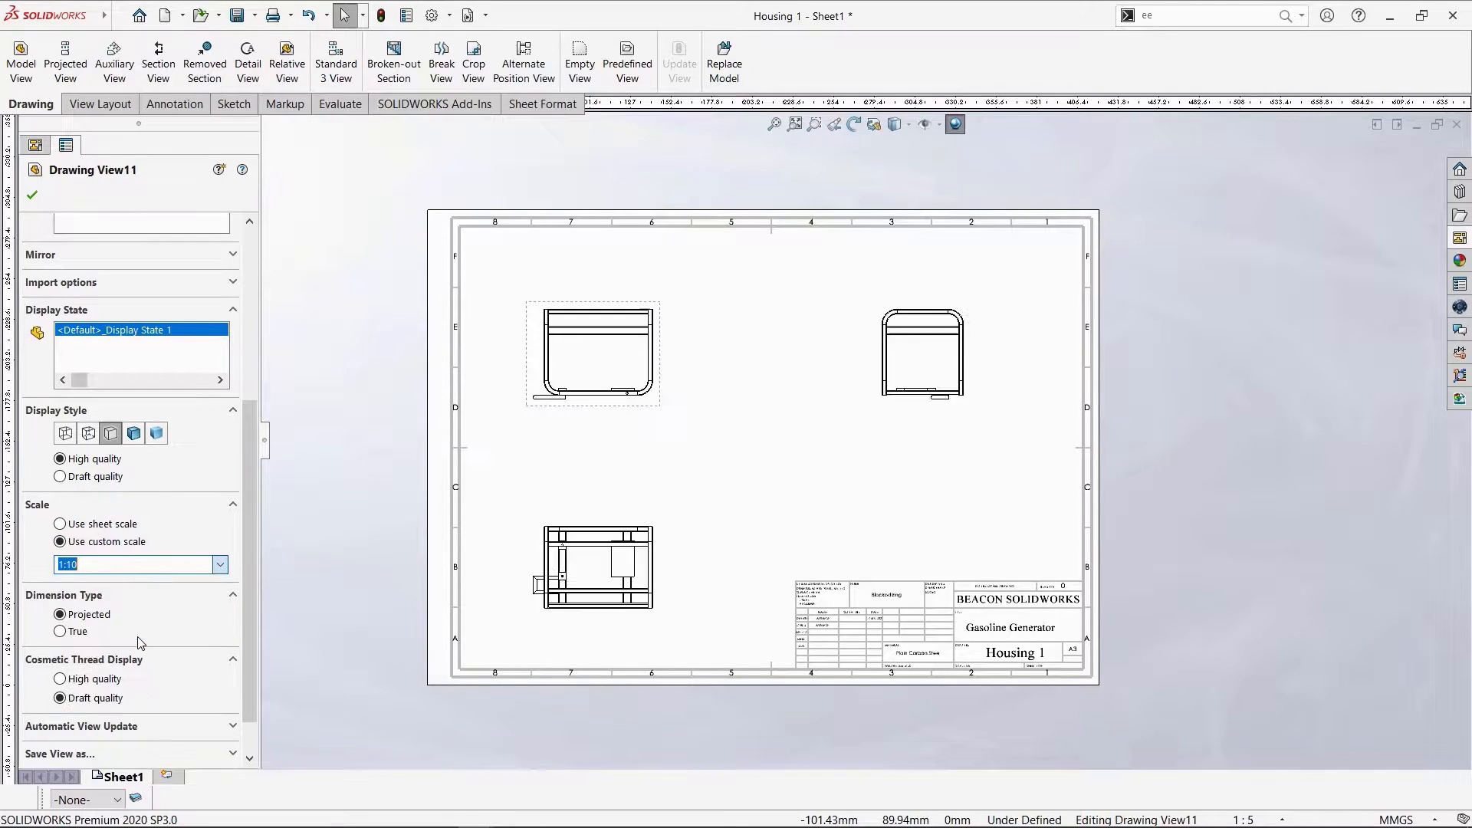
click(32, 194)
Move the side view and the top view closer to the front view on the sheet.
drag(874, 407, 732, 406)
drag(622, 519, 622, 488)
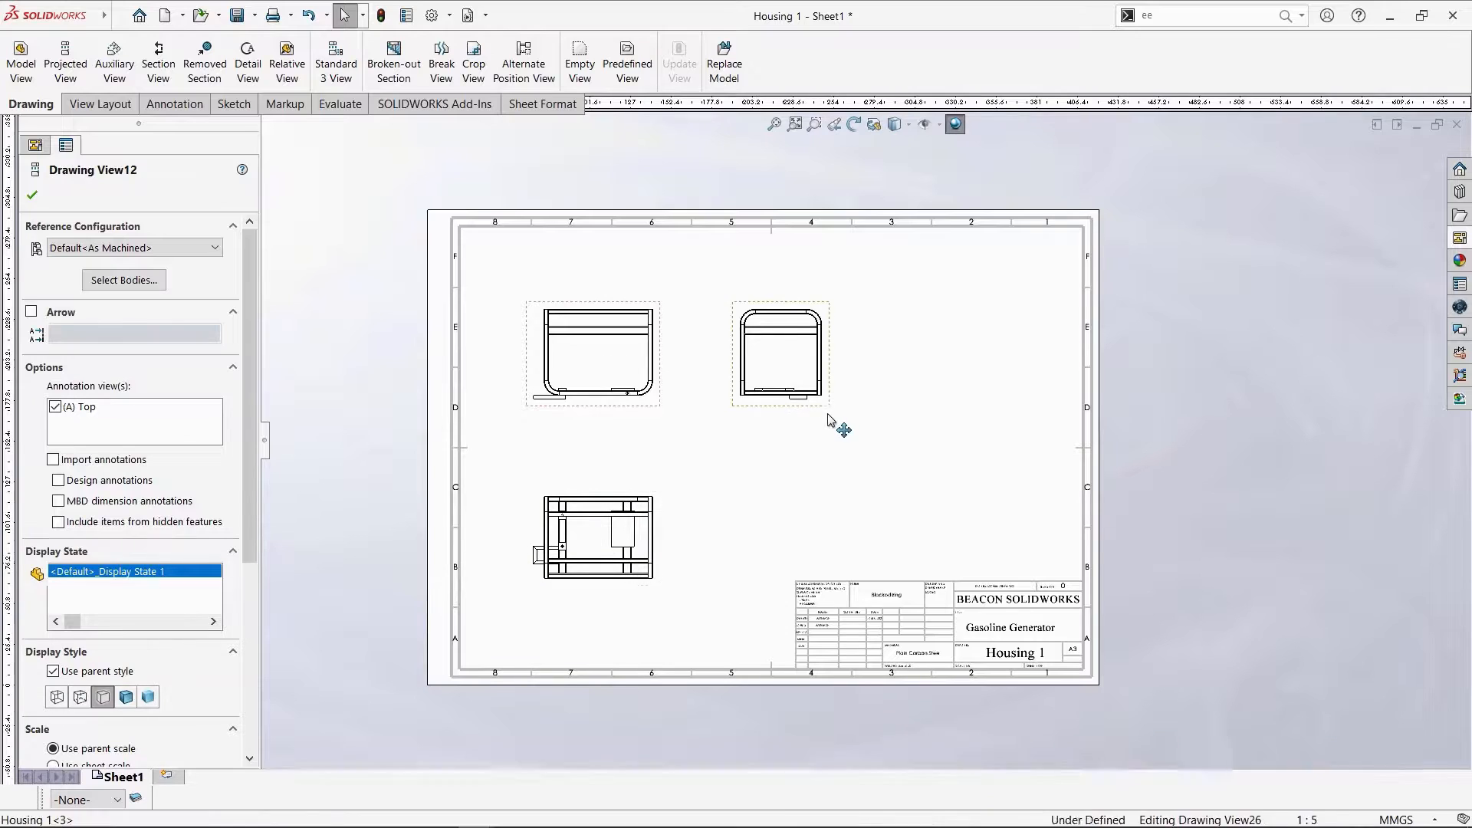
drag(828, 411, 842, 410)
click(918, 488)
click(1459, 237)
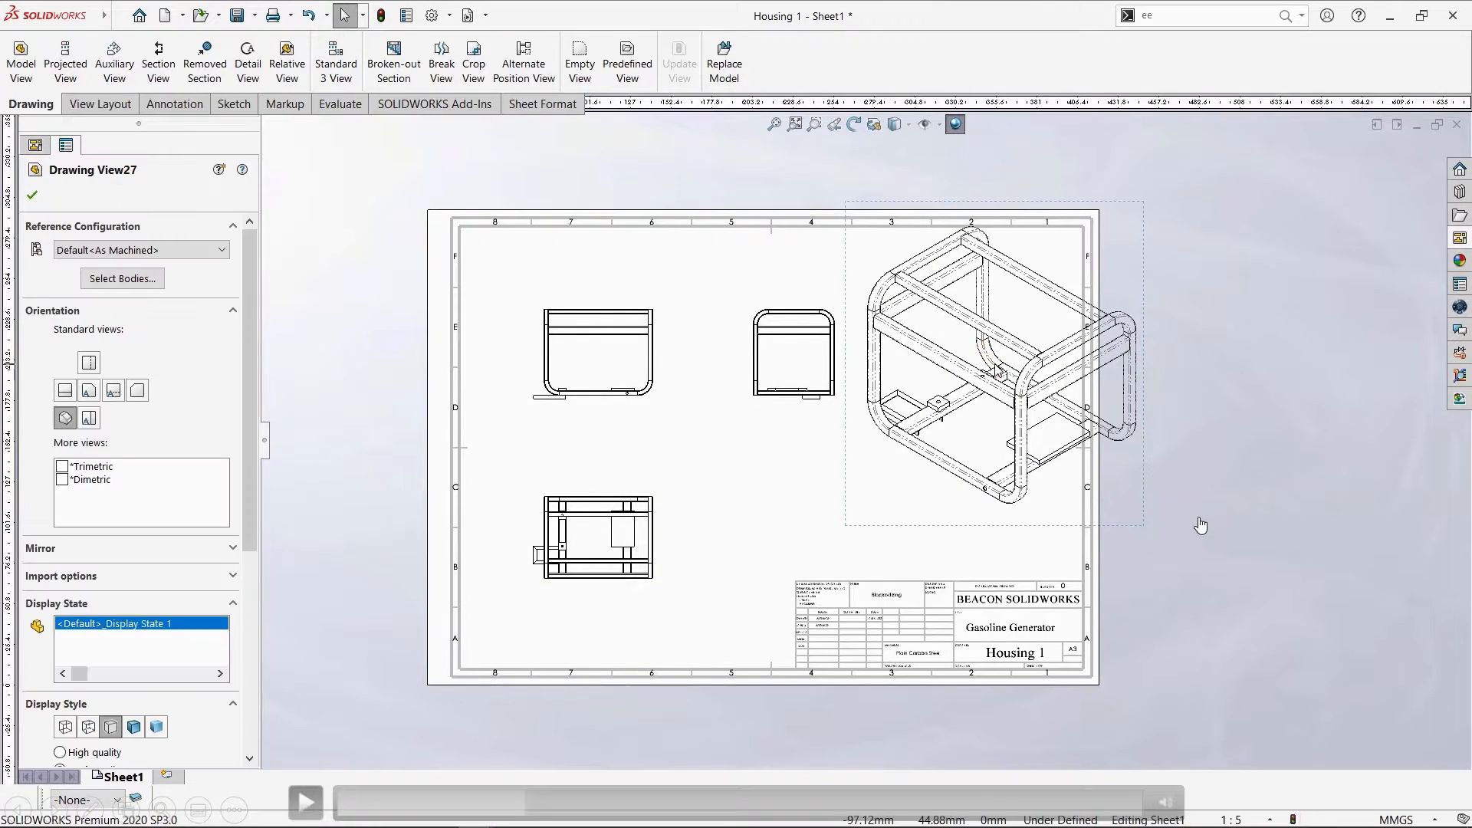
click(1171, 550)
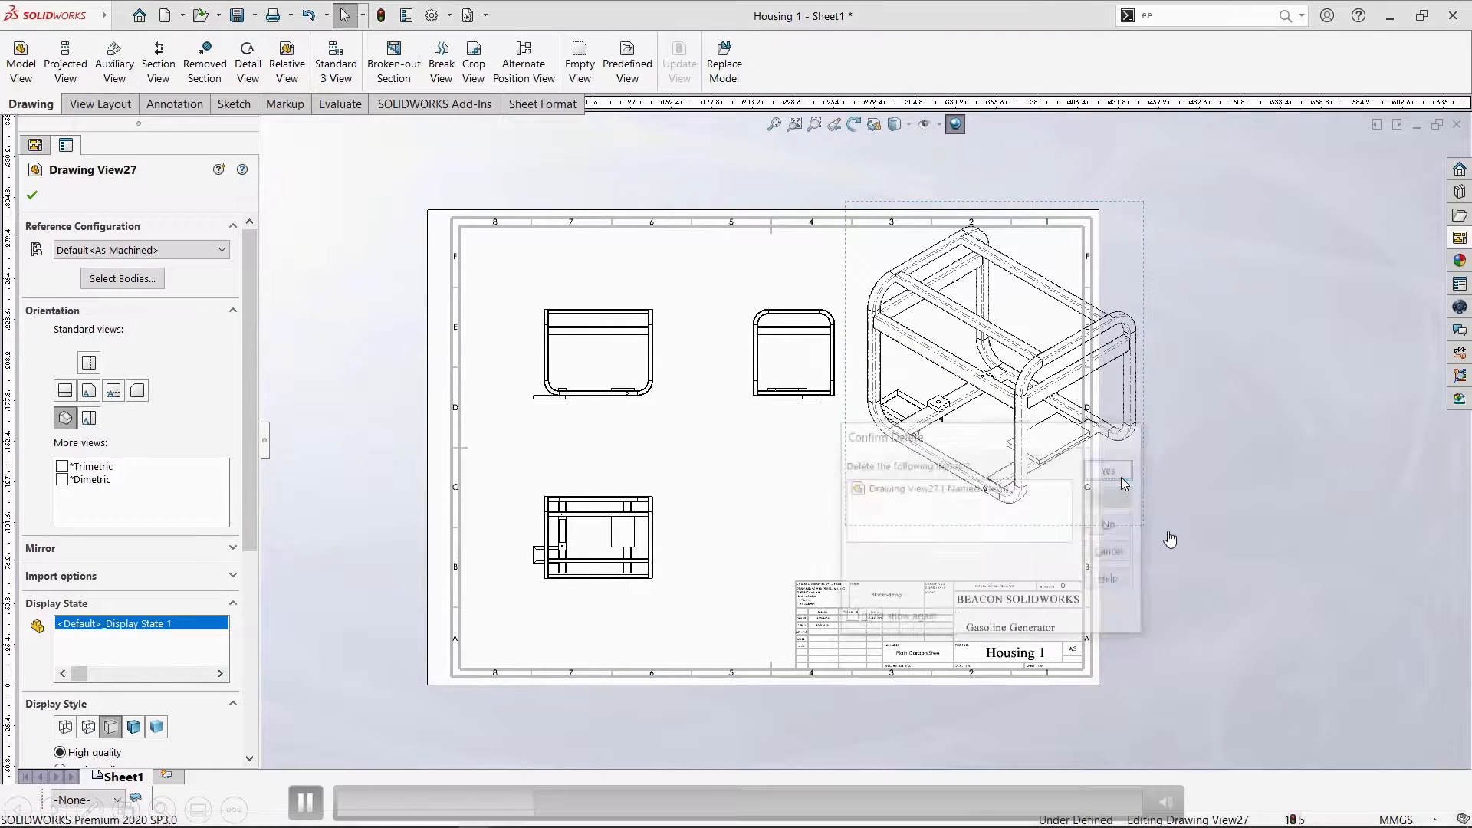
click(955, 509)
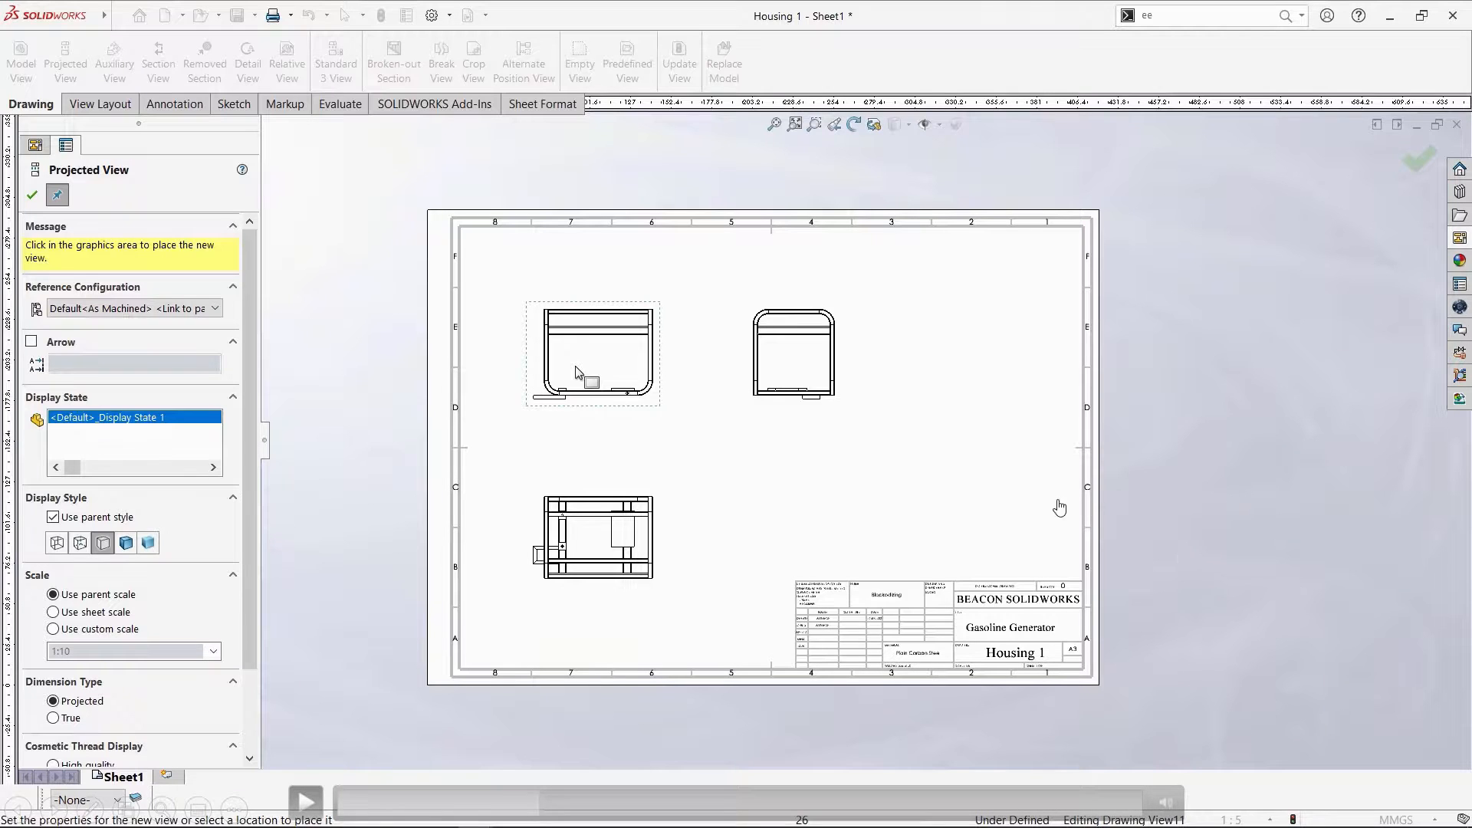
Set detail view C to a custom scale of 1:2.
click(298, 254)
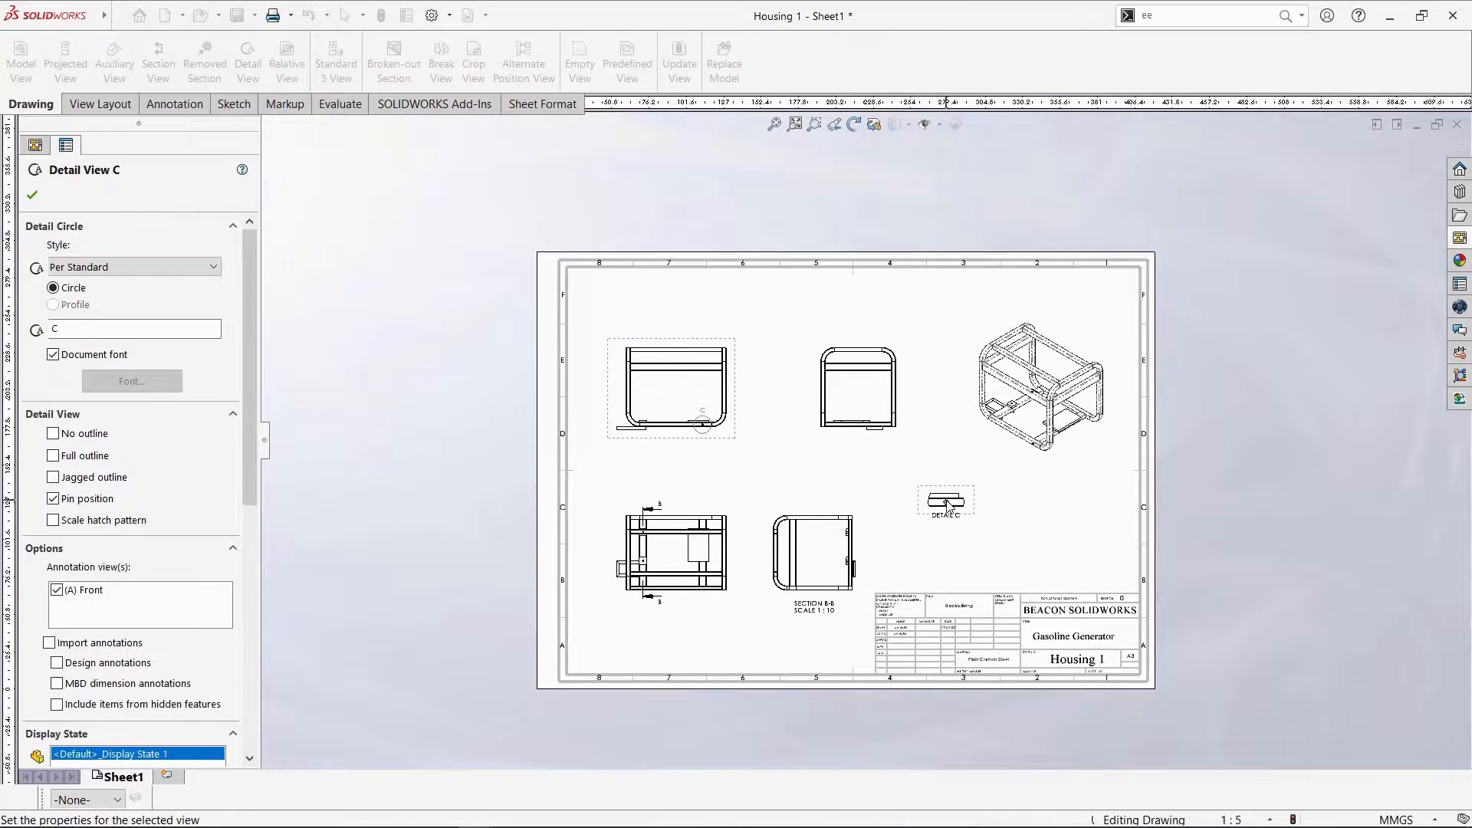
scroll(138, 499, down, 6)
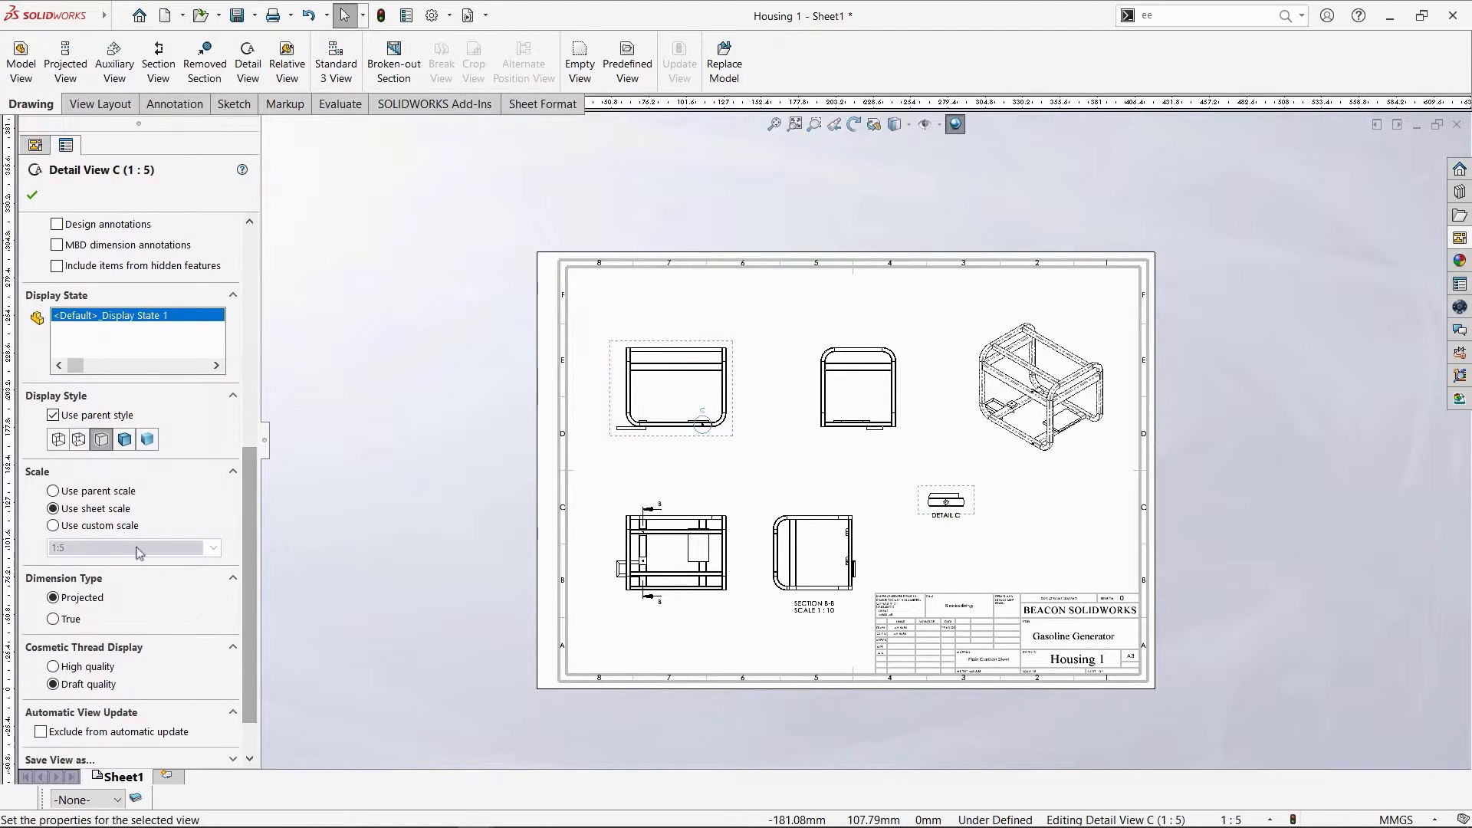
click(53, 525)
click(214, 547)
click(140, 630)
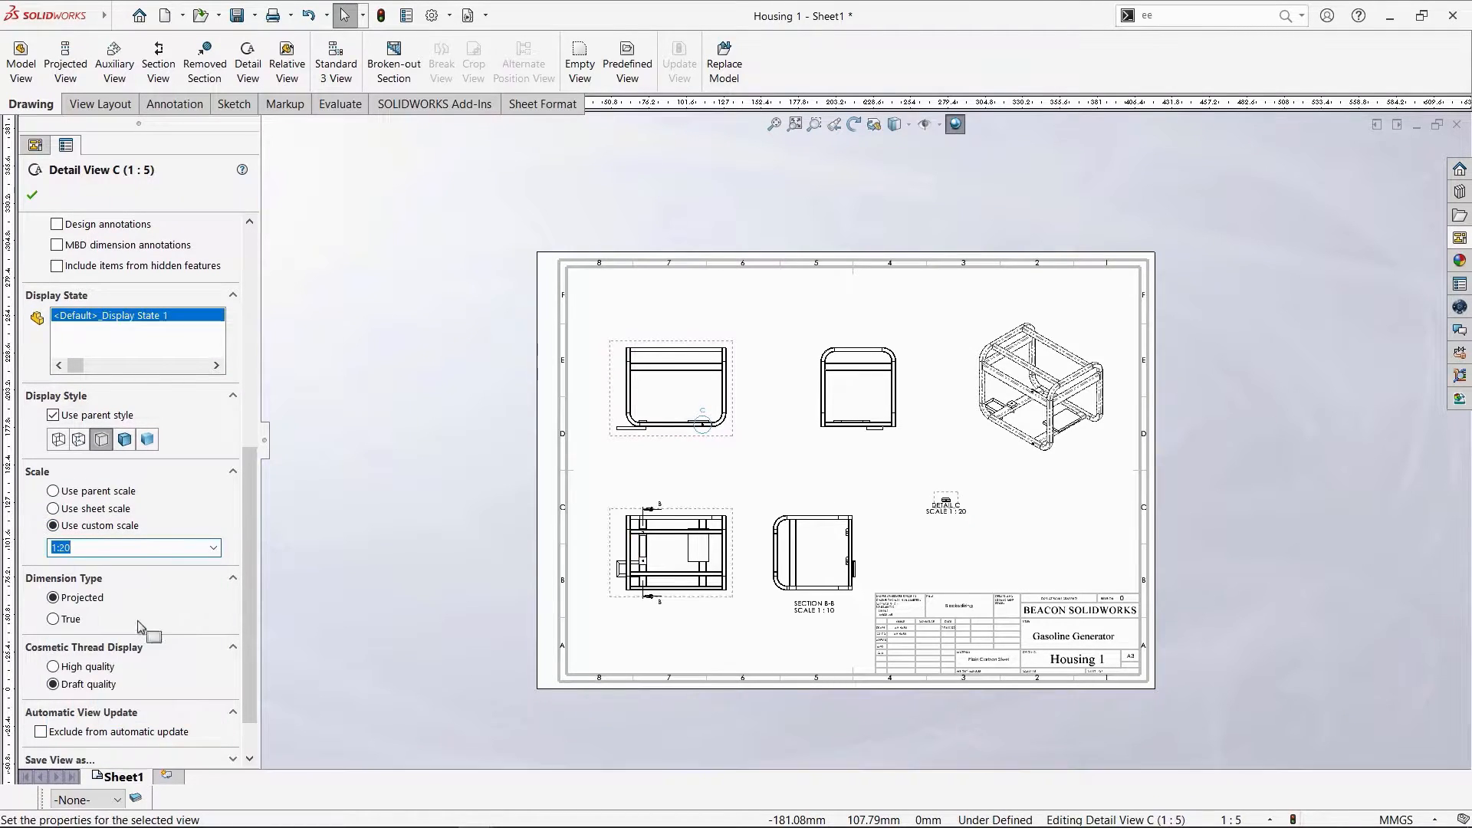
click(213, 548)
click(97, 593)
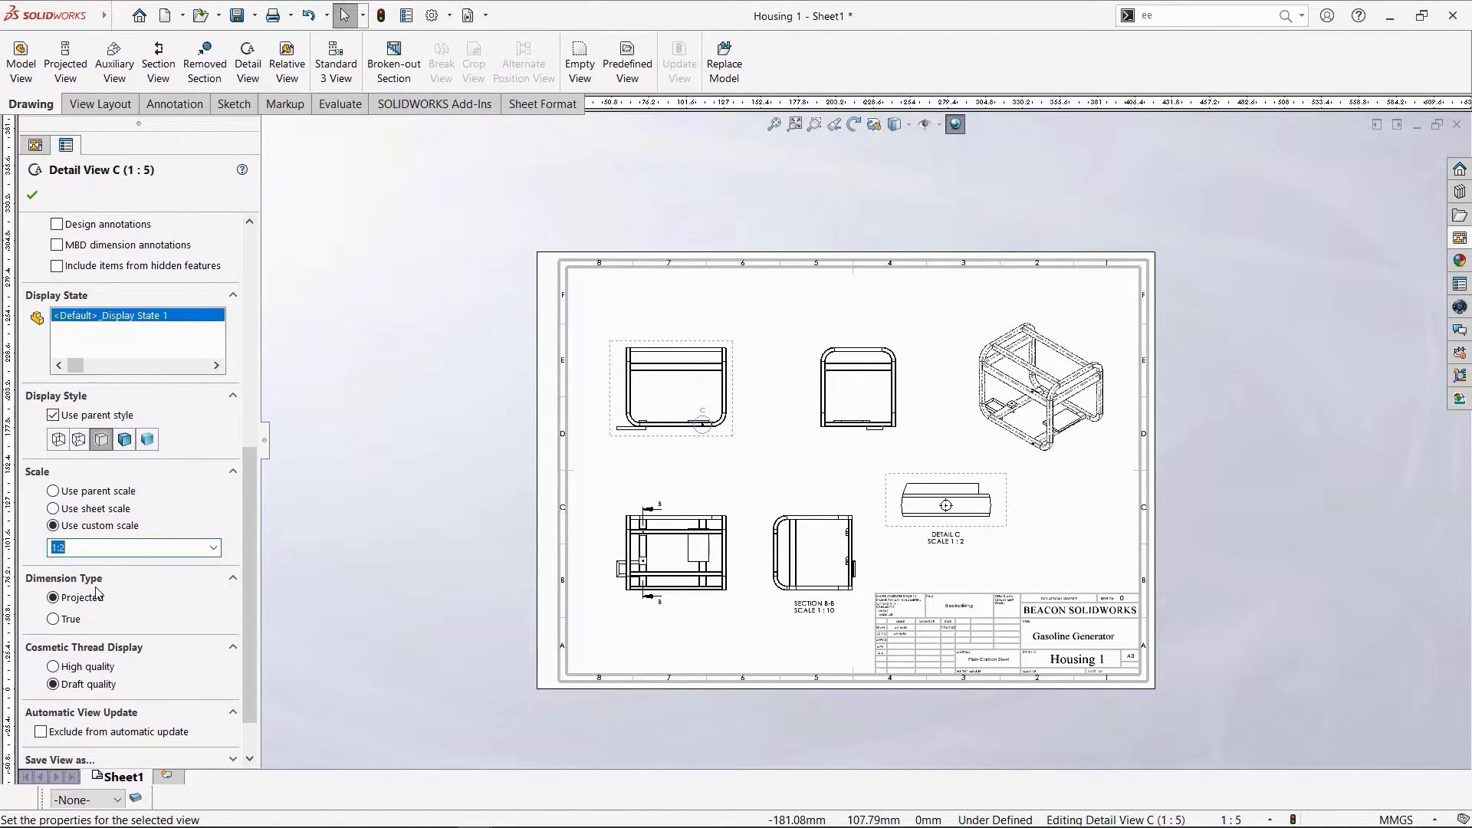
click(305, 413)
Move detail view C slightly down and right, and shift the top and front views upward on the sheet.
drag(1007, 512, 1024, 524)
click(973, 524)
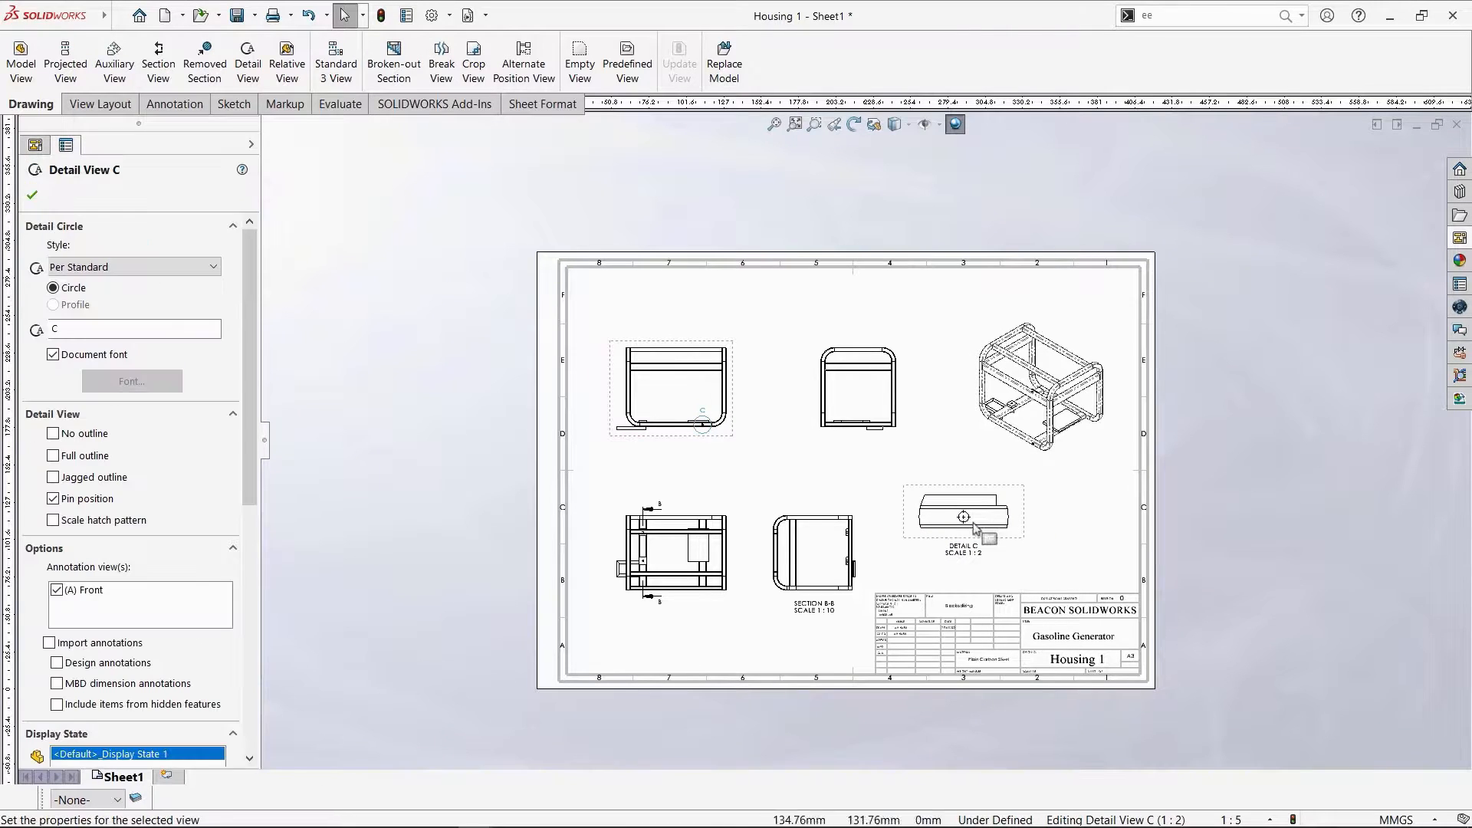
drag(735, 518, 735, 491)
drag(732, 433, 726, 410)
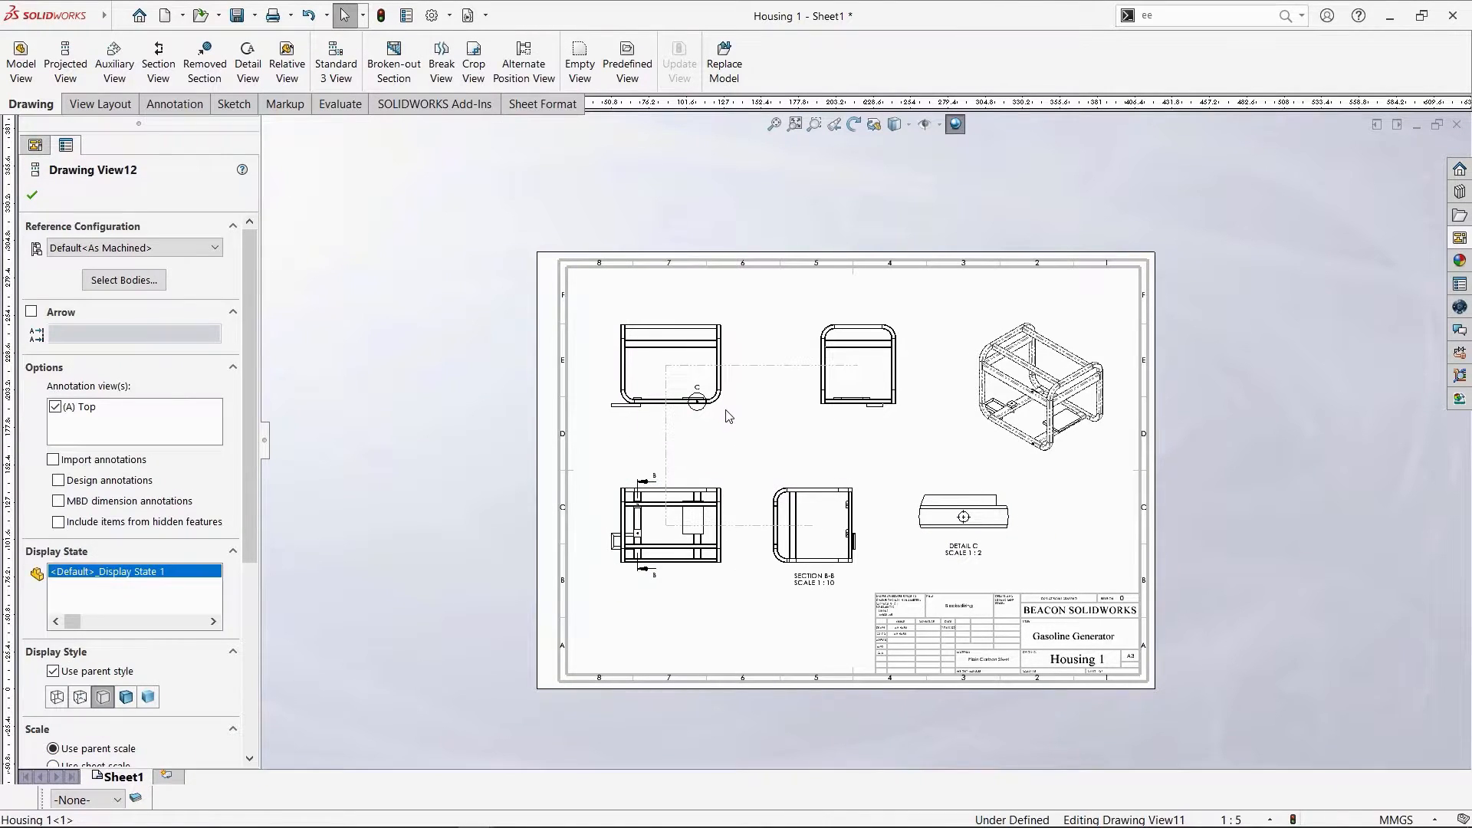
Apply the a3 - iso - Custom sheet format to Sheet1, keeping first angle projection and the 1:5 sheet scale.
click(1094, 500)
scroll(1097, 489, up, 3)
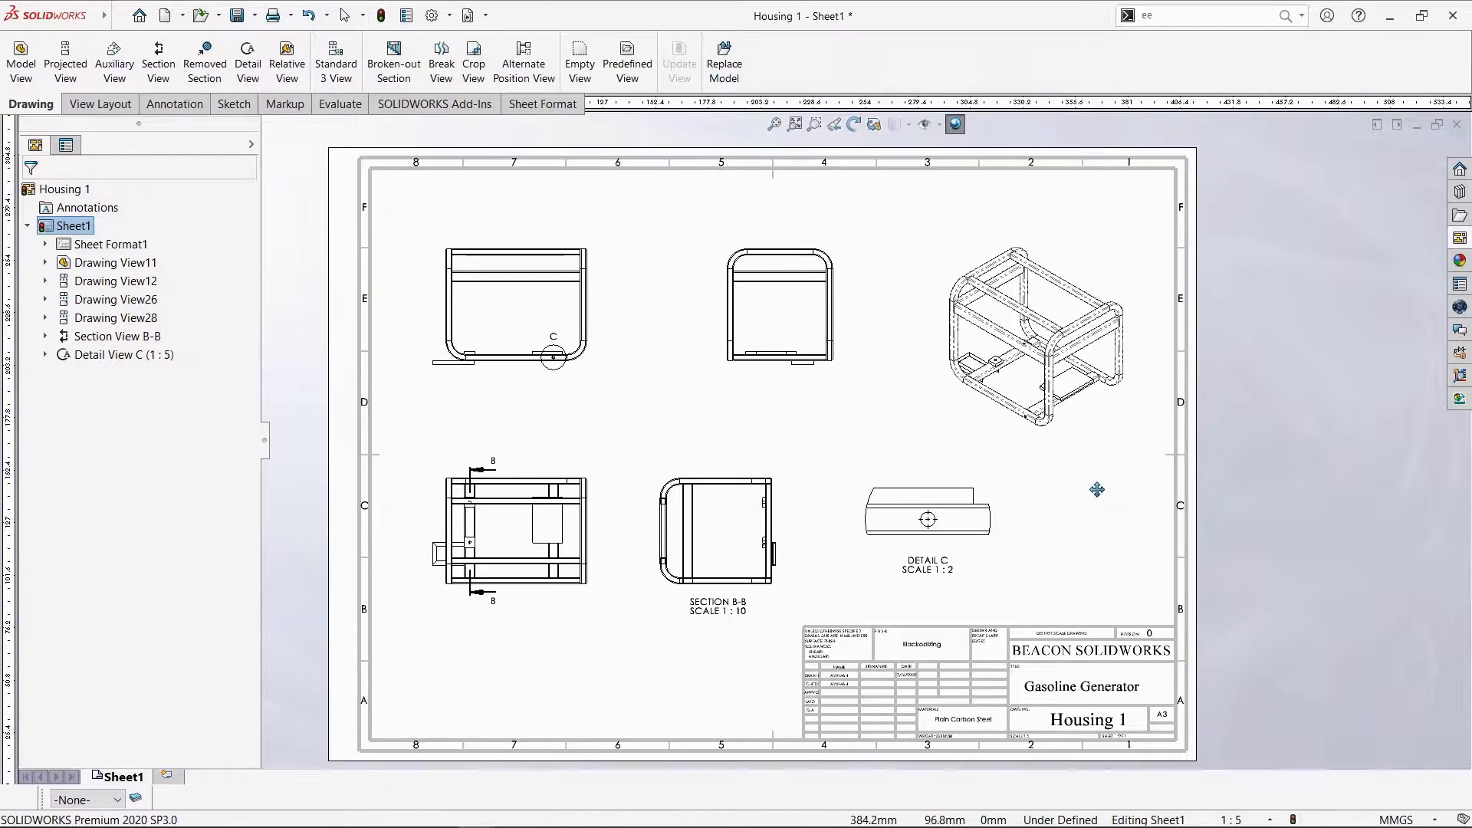
scroll(1097, 489, up, 2)
right_click(1034, 446)
click(1022, 484)
right_click(1022, 485)
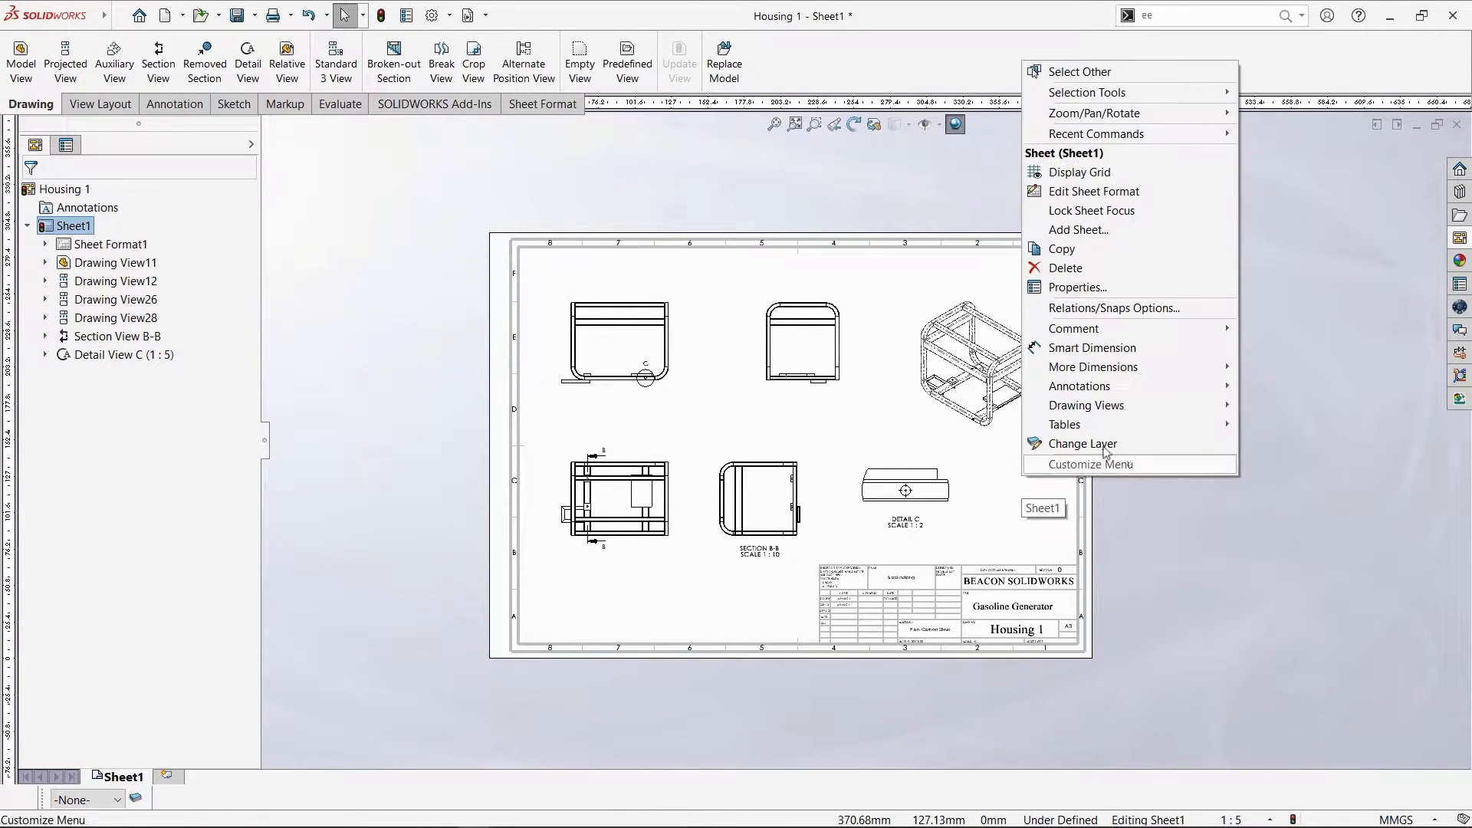
click(1078, 287)
scroll(571, 414, down, 5)
click(549, 418)
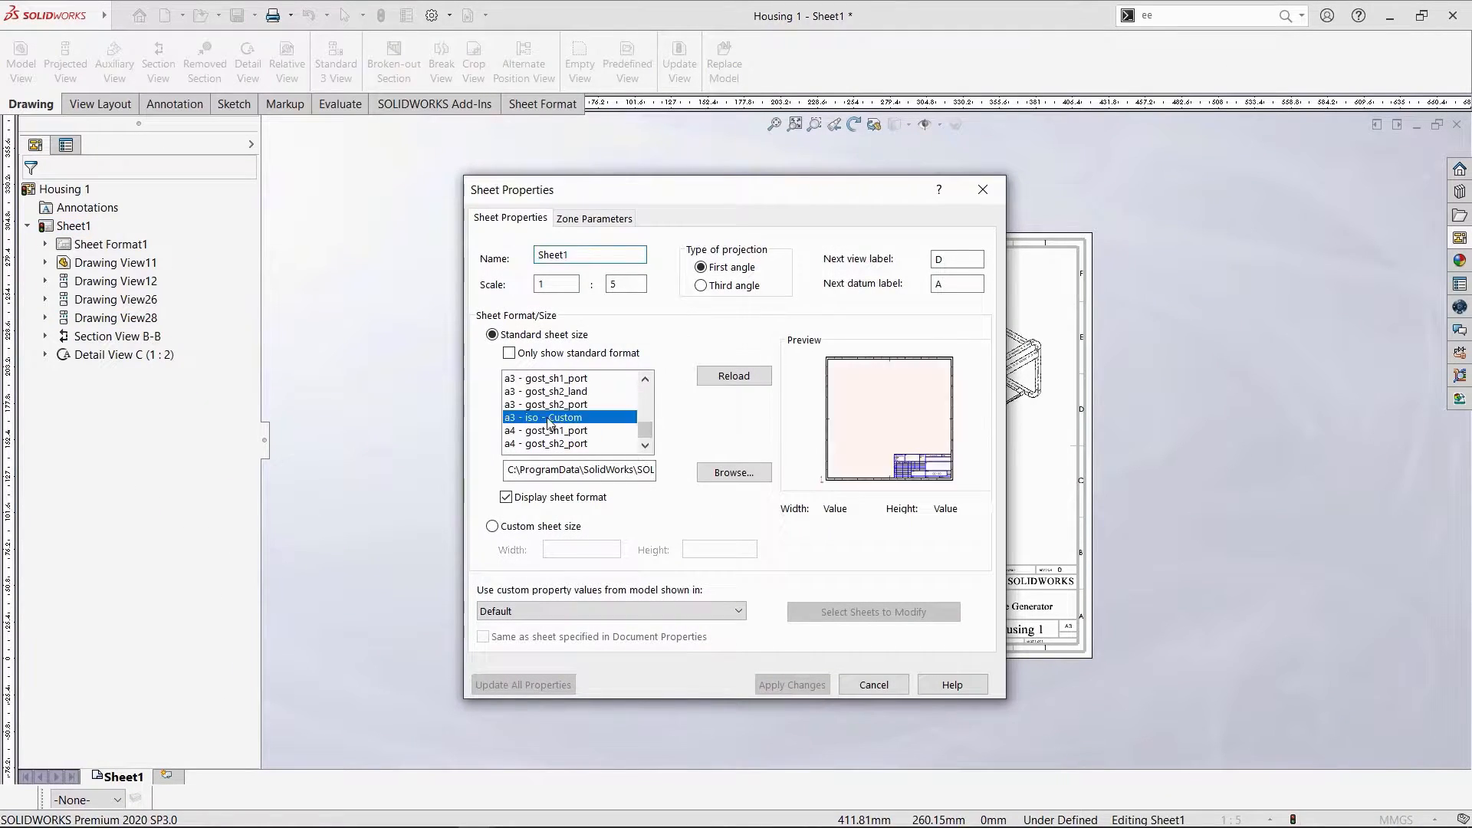
click(792, 685)
scroll(780, 683, up, 4)
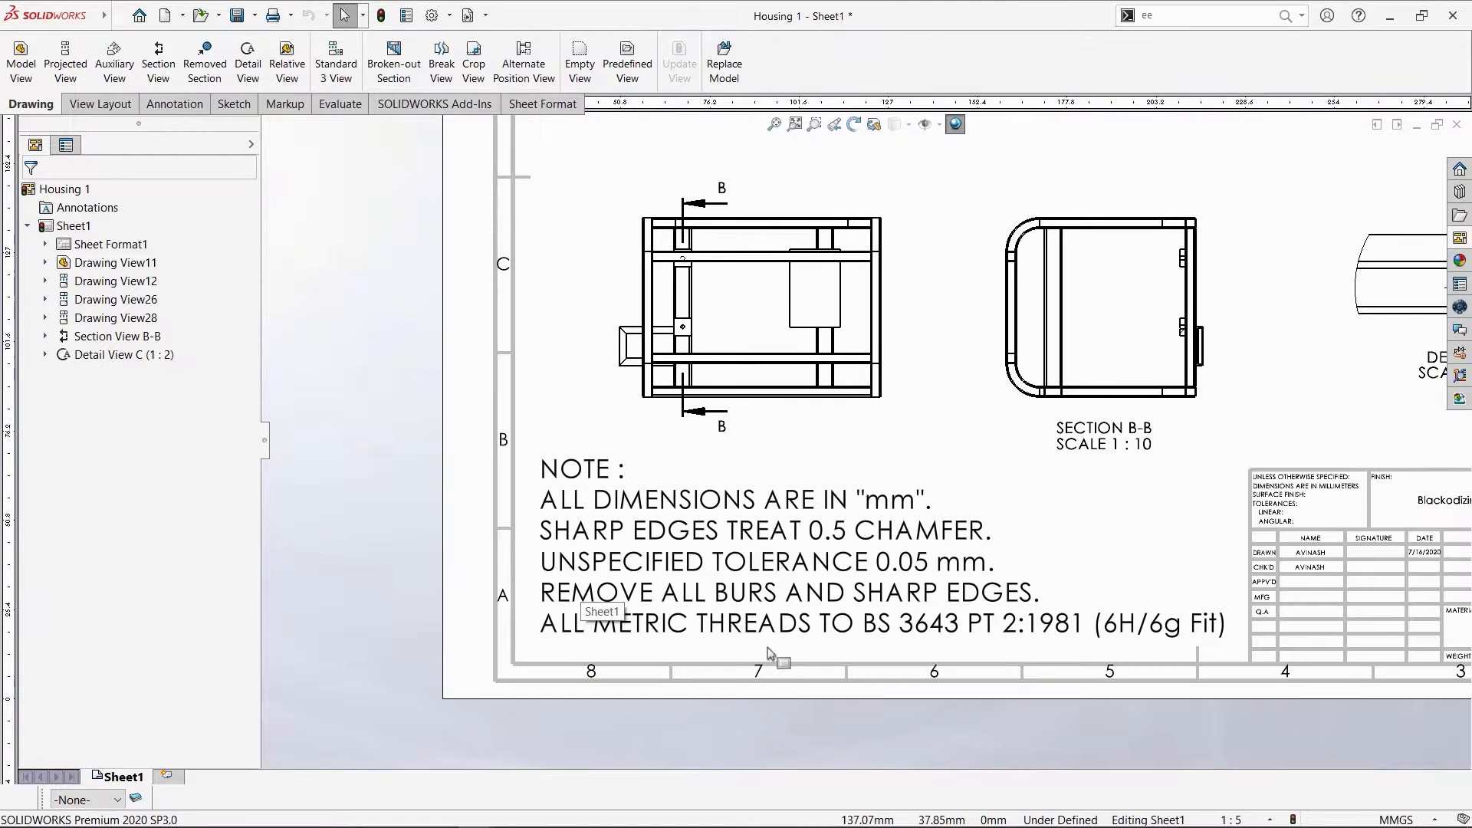
middle_drag(937, 566, 738, 547)
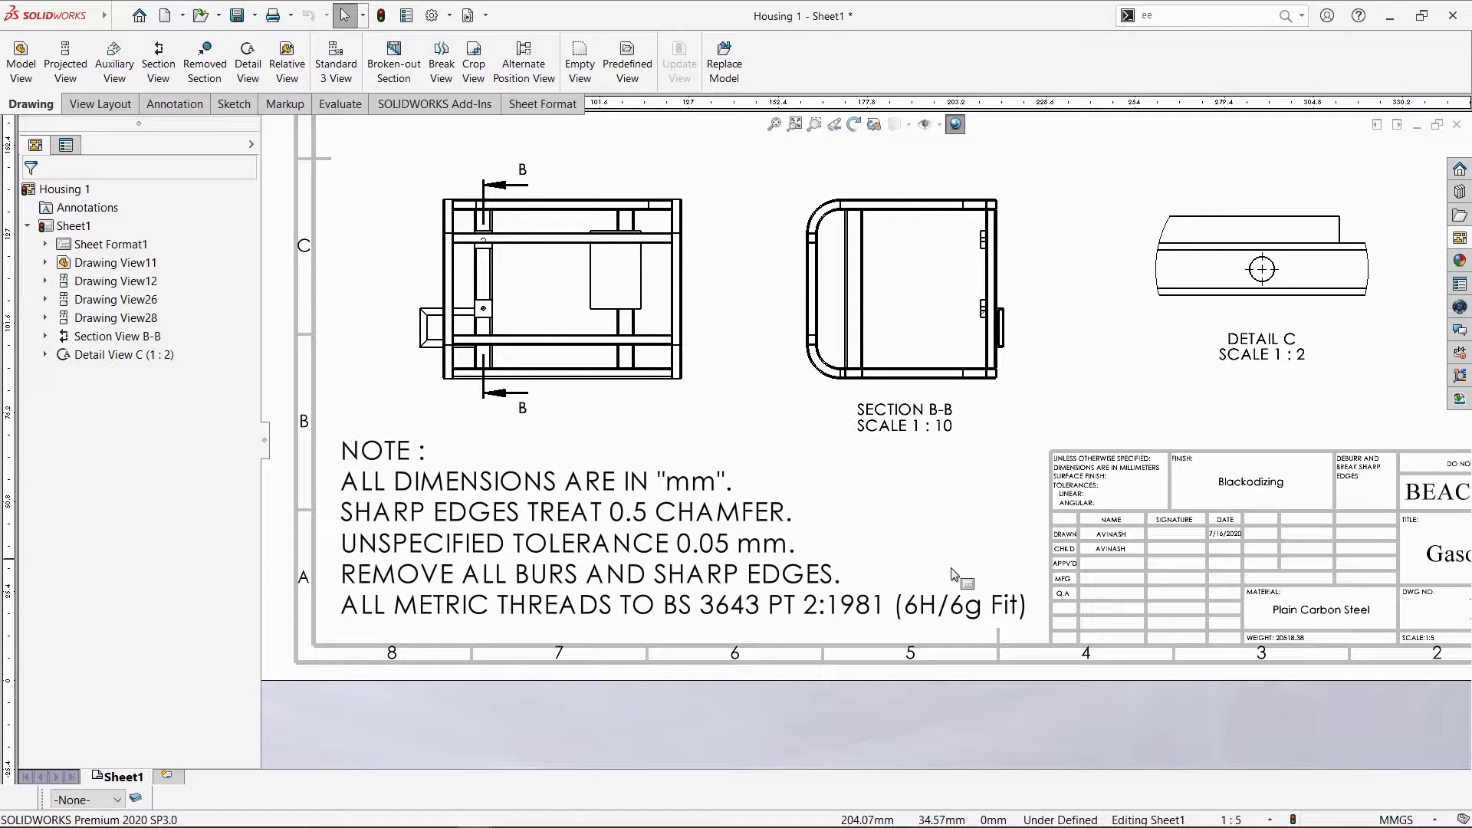
key(f)
Insert the dimensions of the entire model into all views with Model Items and arrange those around the views.
click(1141, 451)
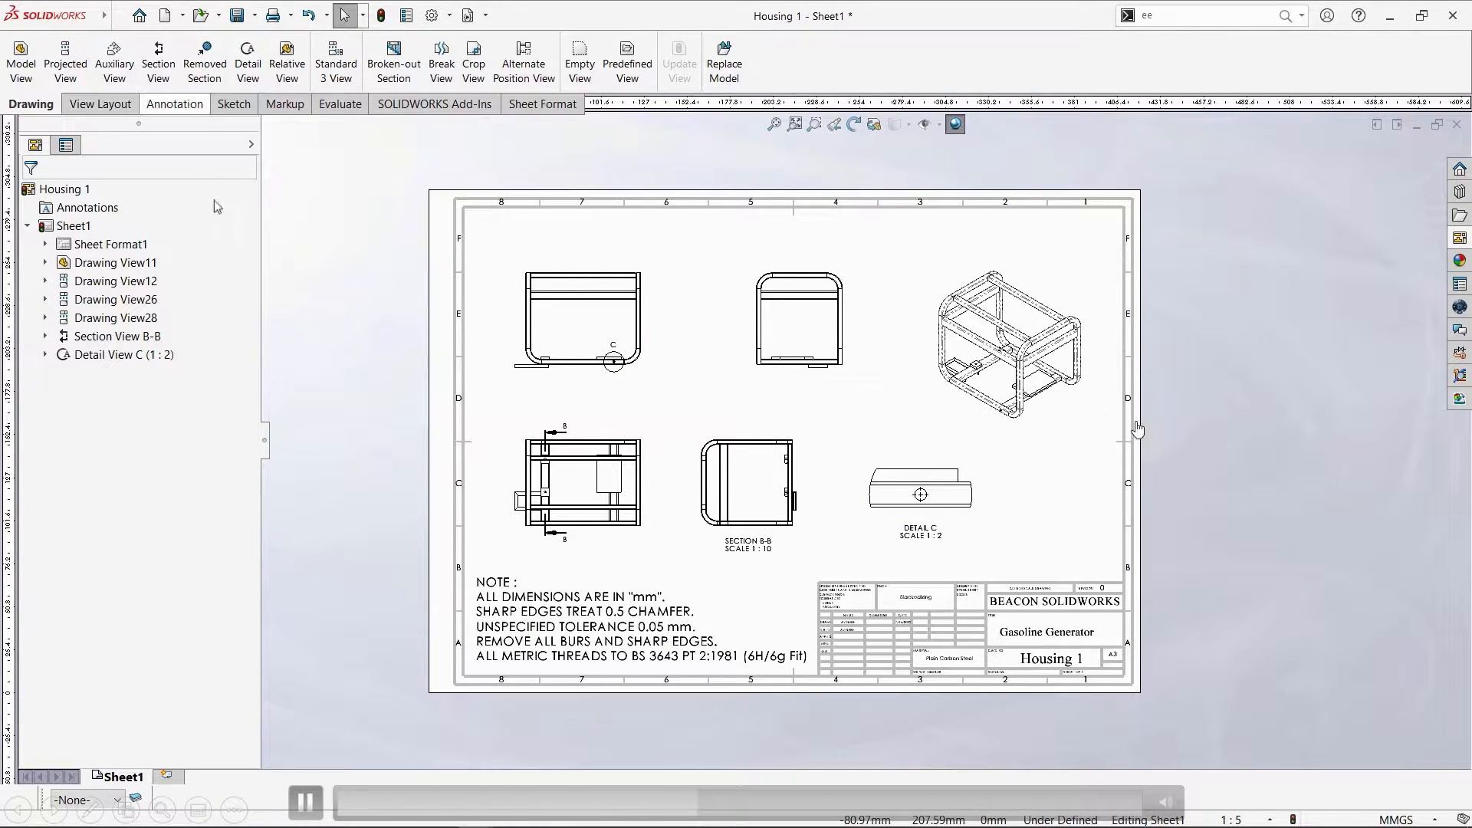
click(1089, 421)
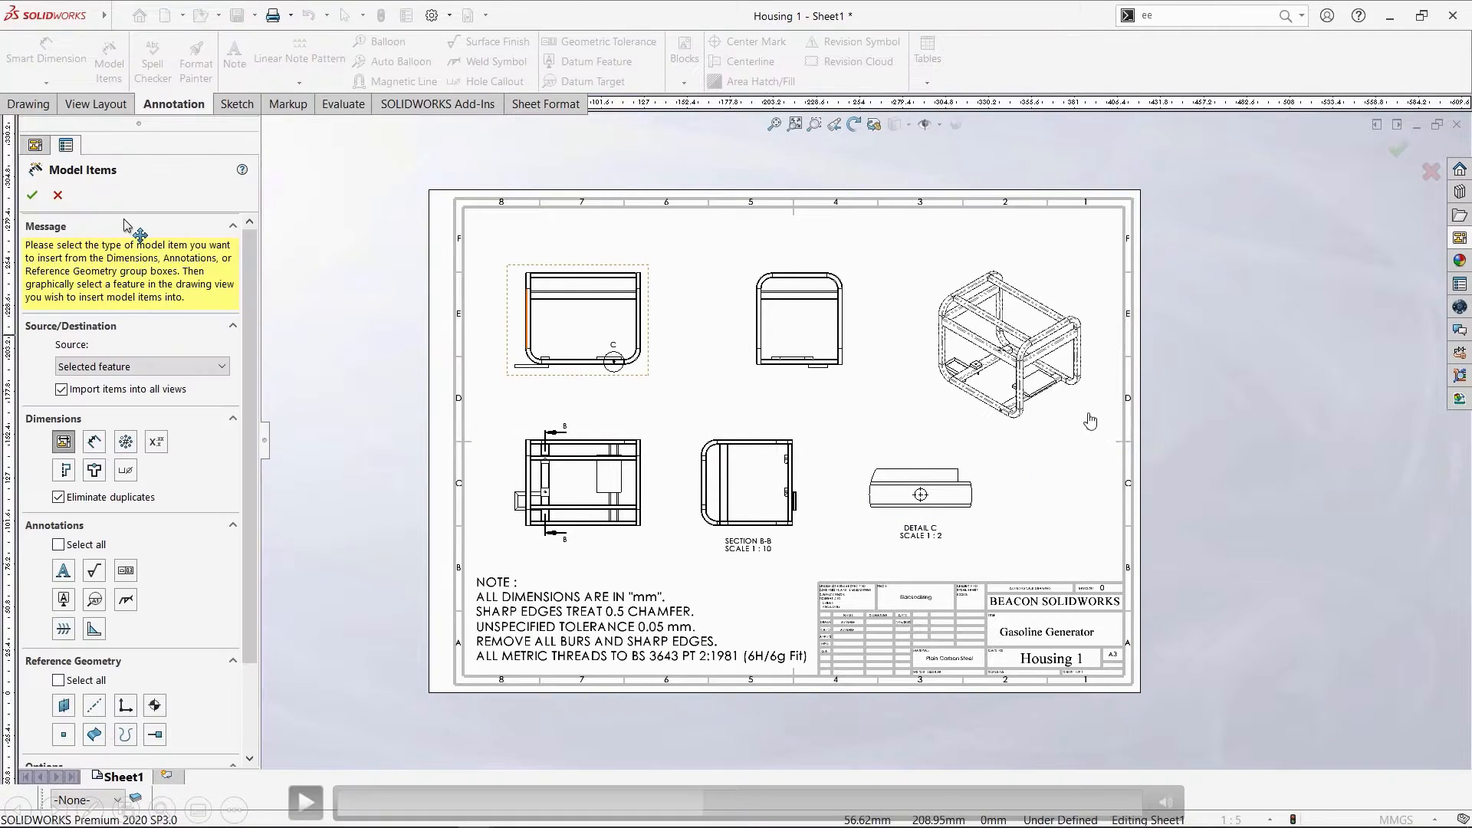
click(1178, 500)
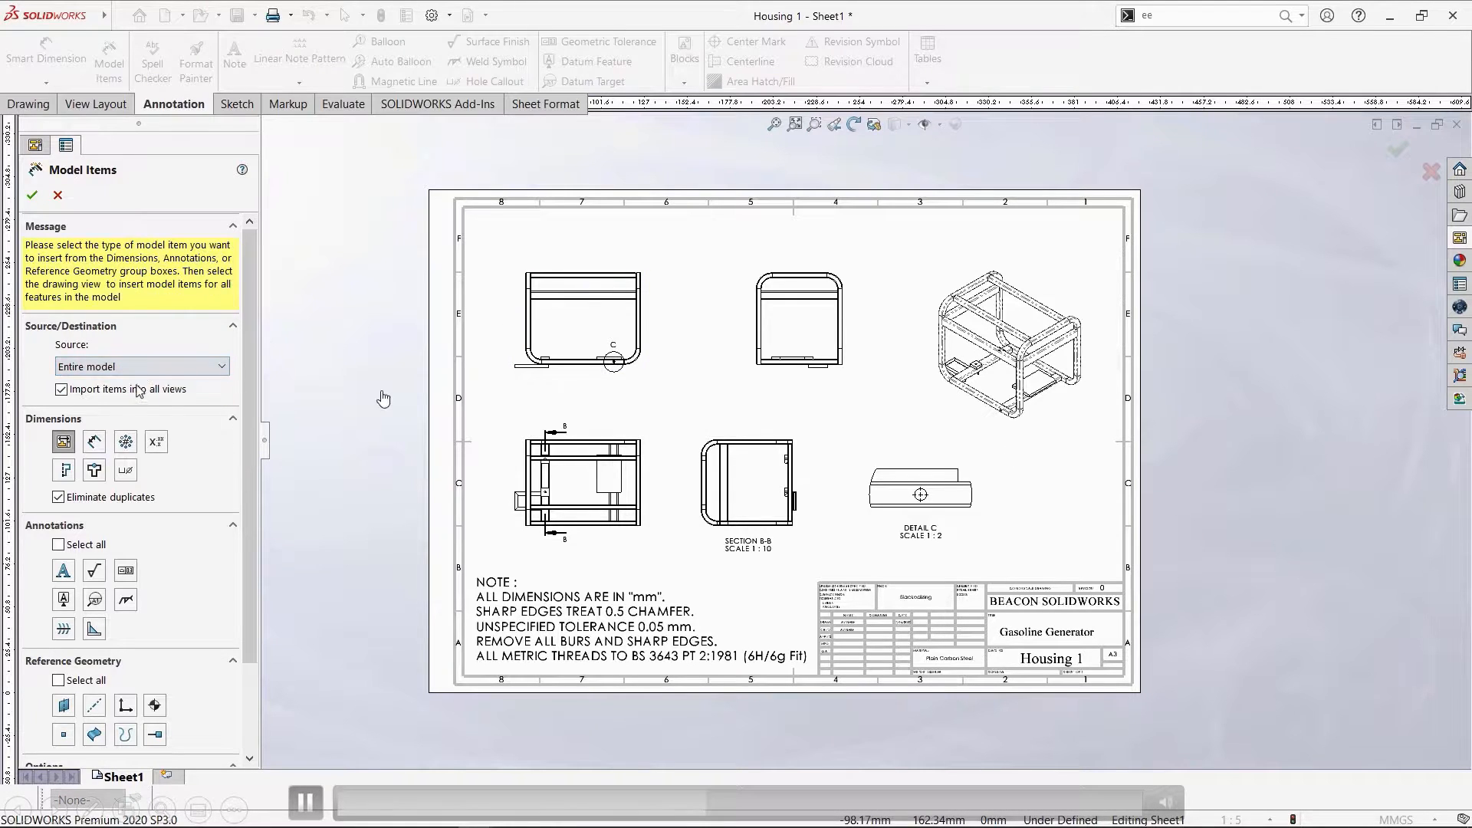
click(221, 492)
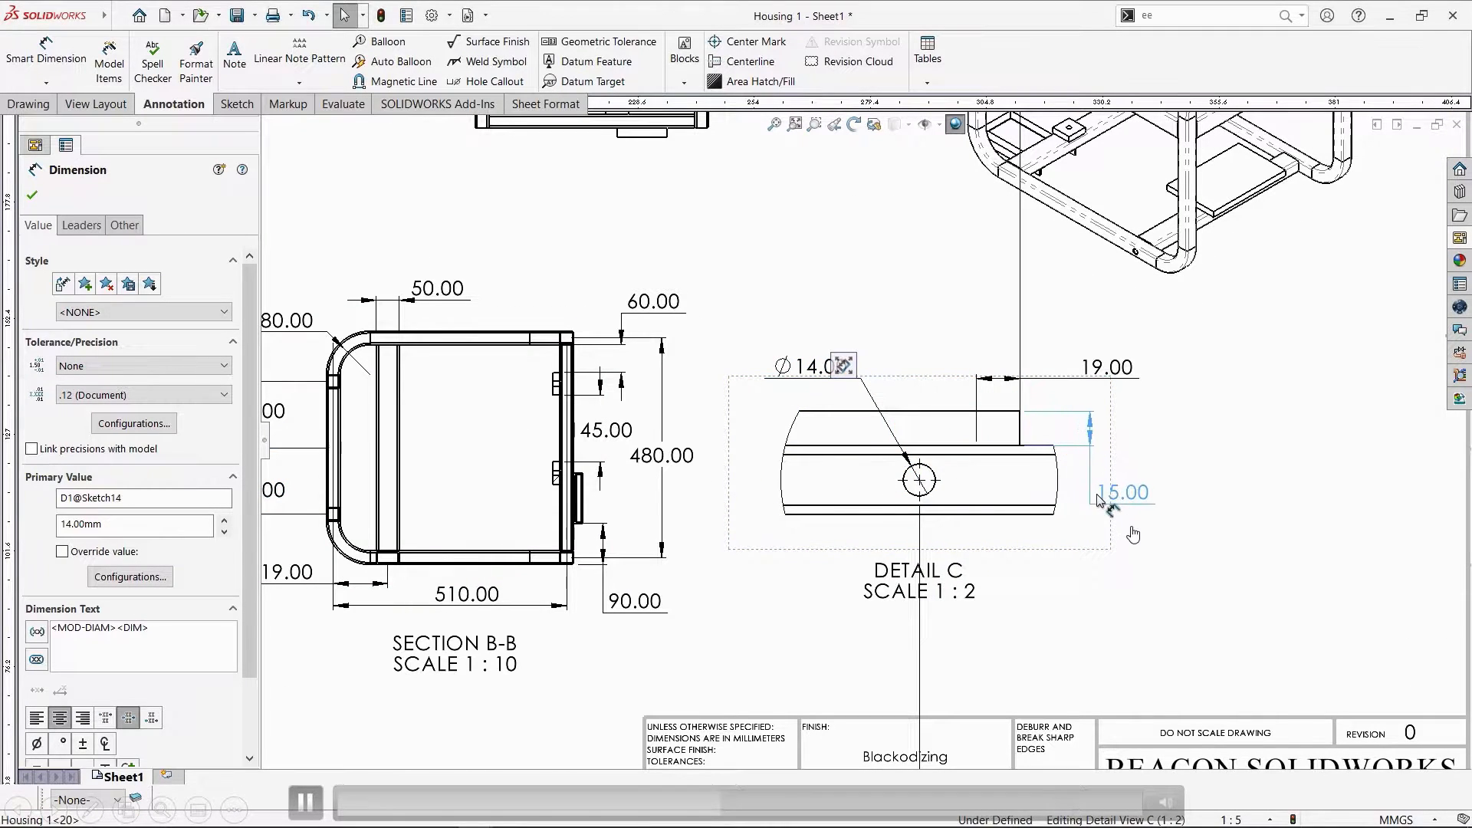
click(1154, 558)
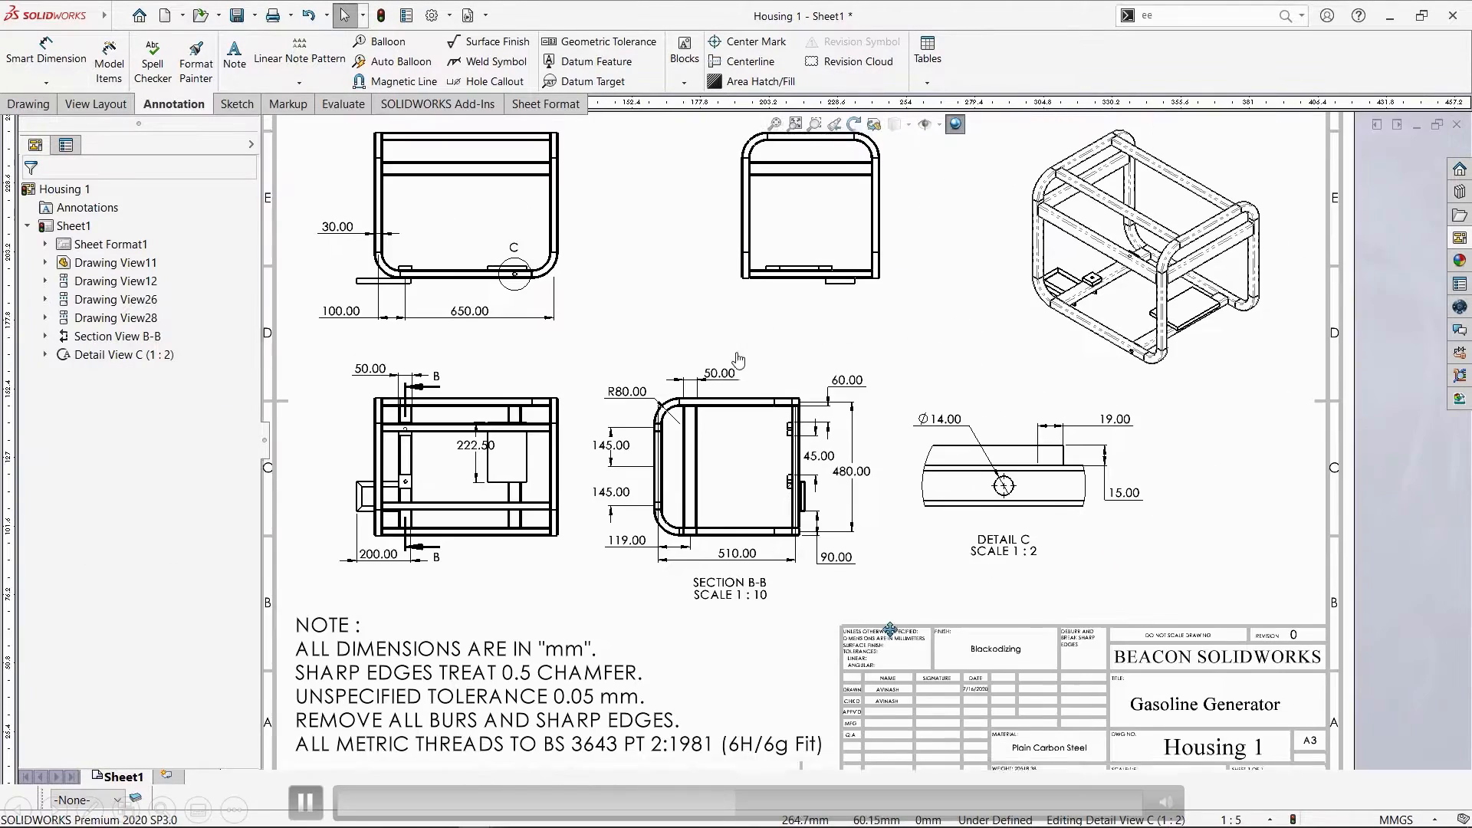
Give the hole diameter dimension in detail view C a Fit with tolerance using hole fit K6.
click(865, 473)
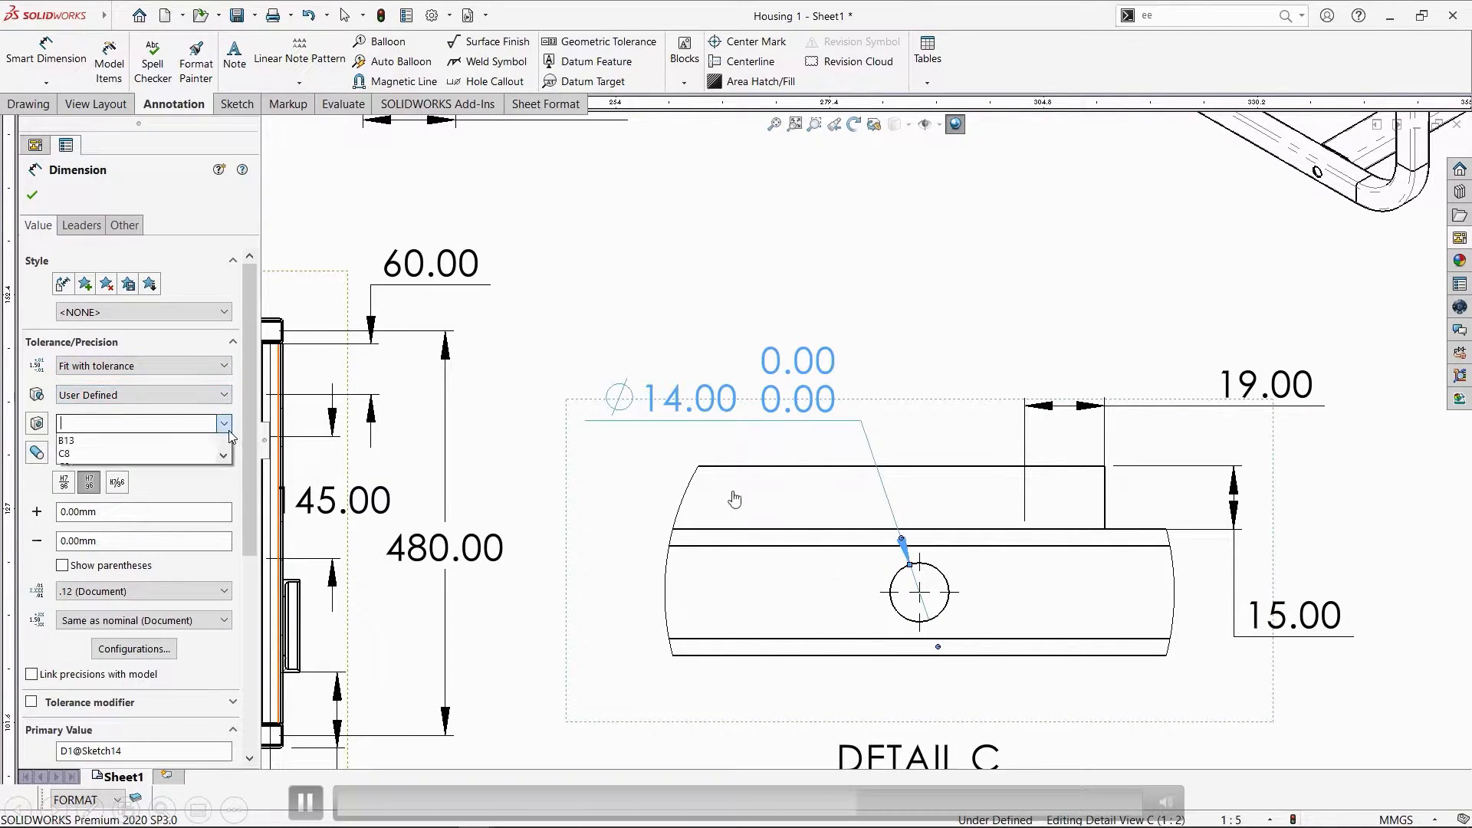
click(754, 547)
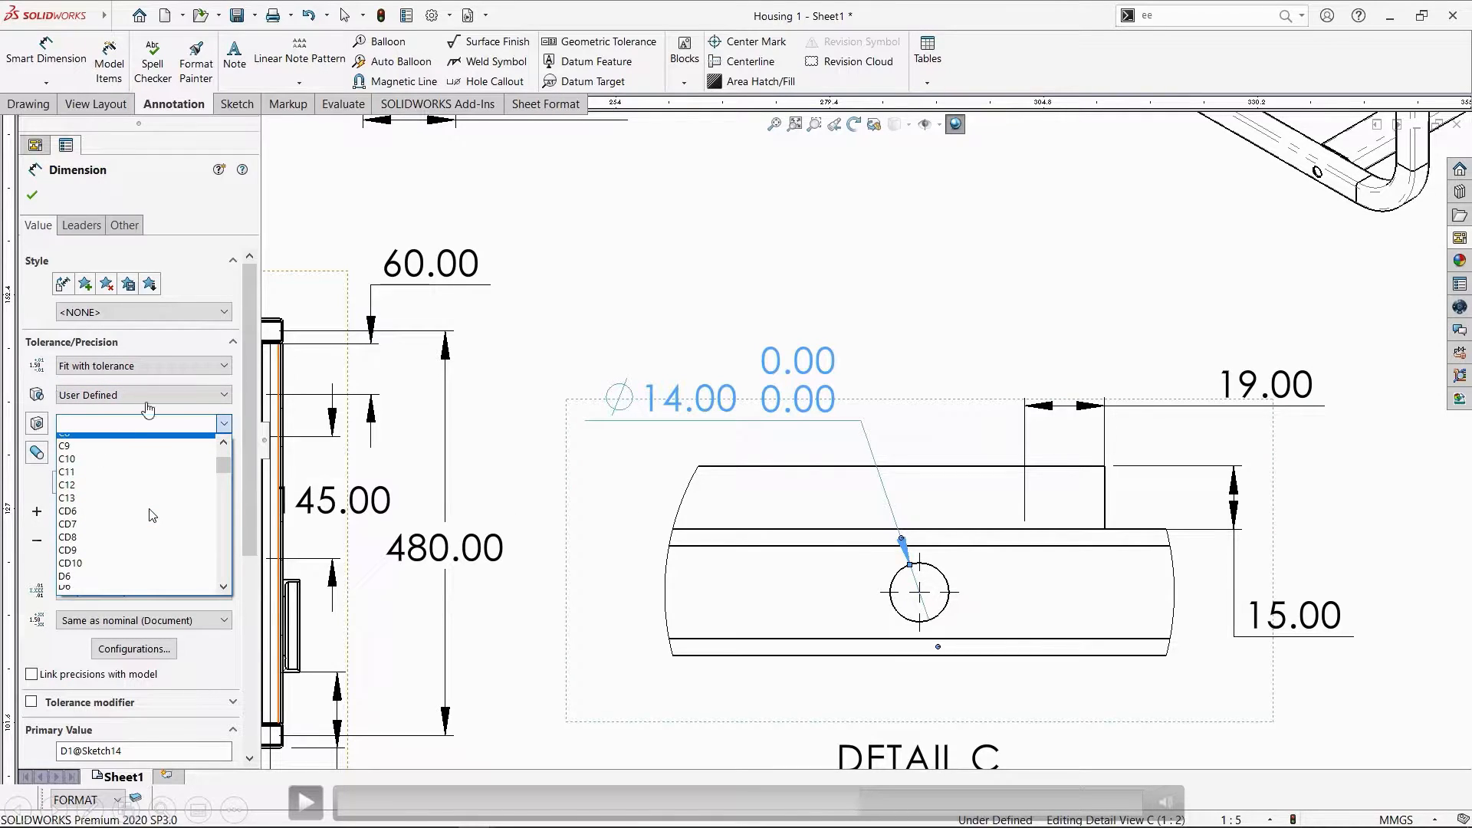
click(565, 553)
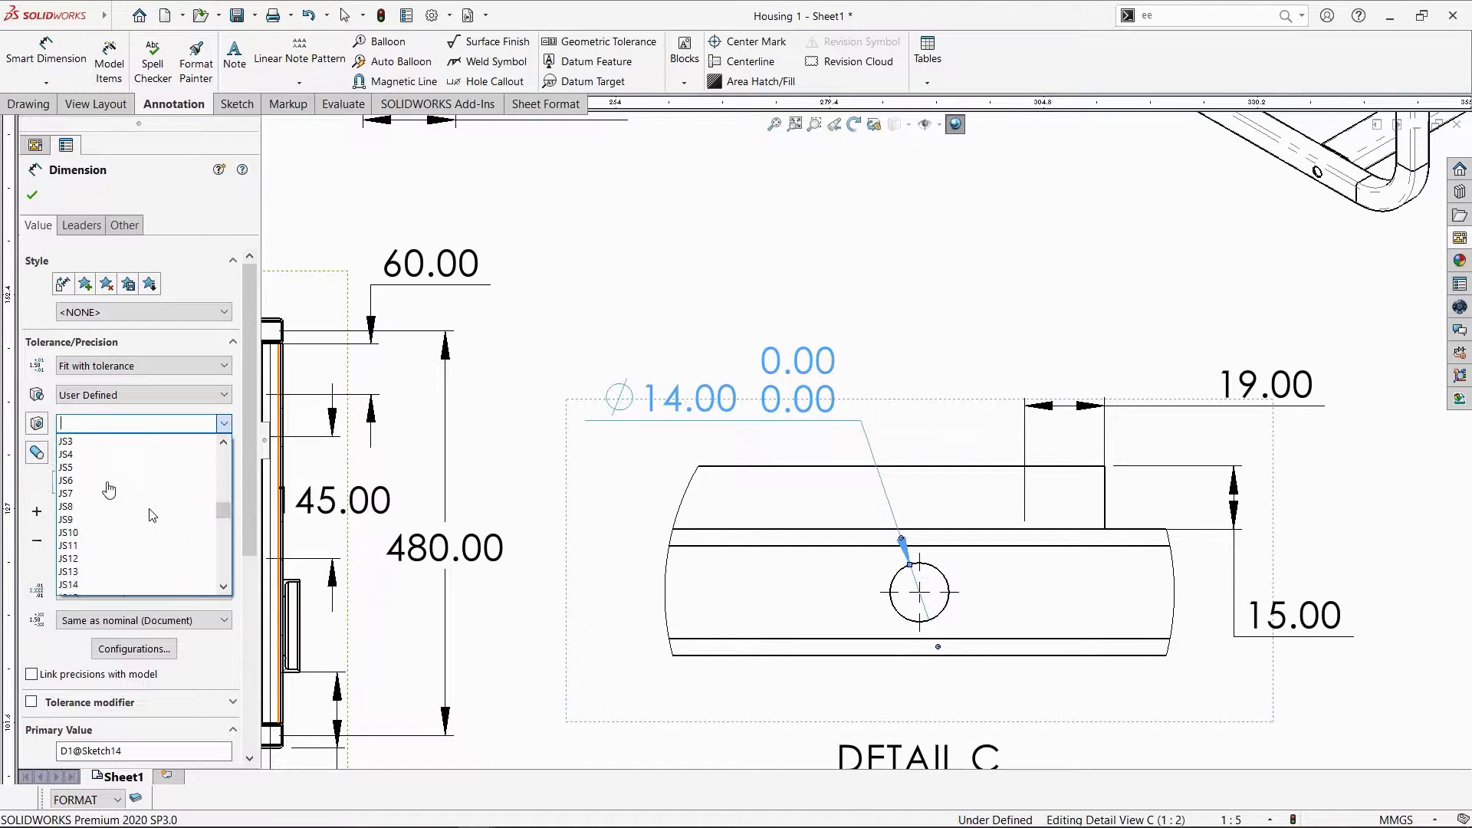
click(108, 467)
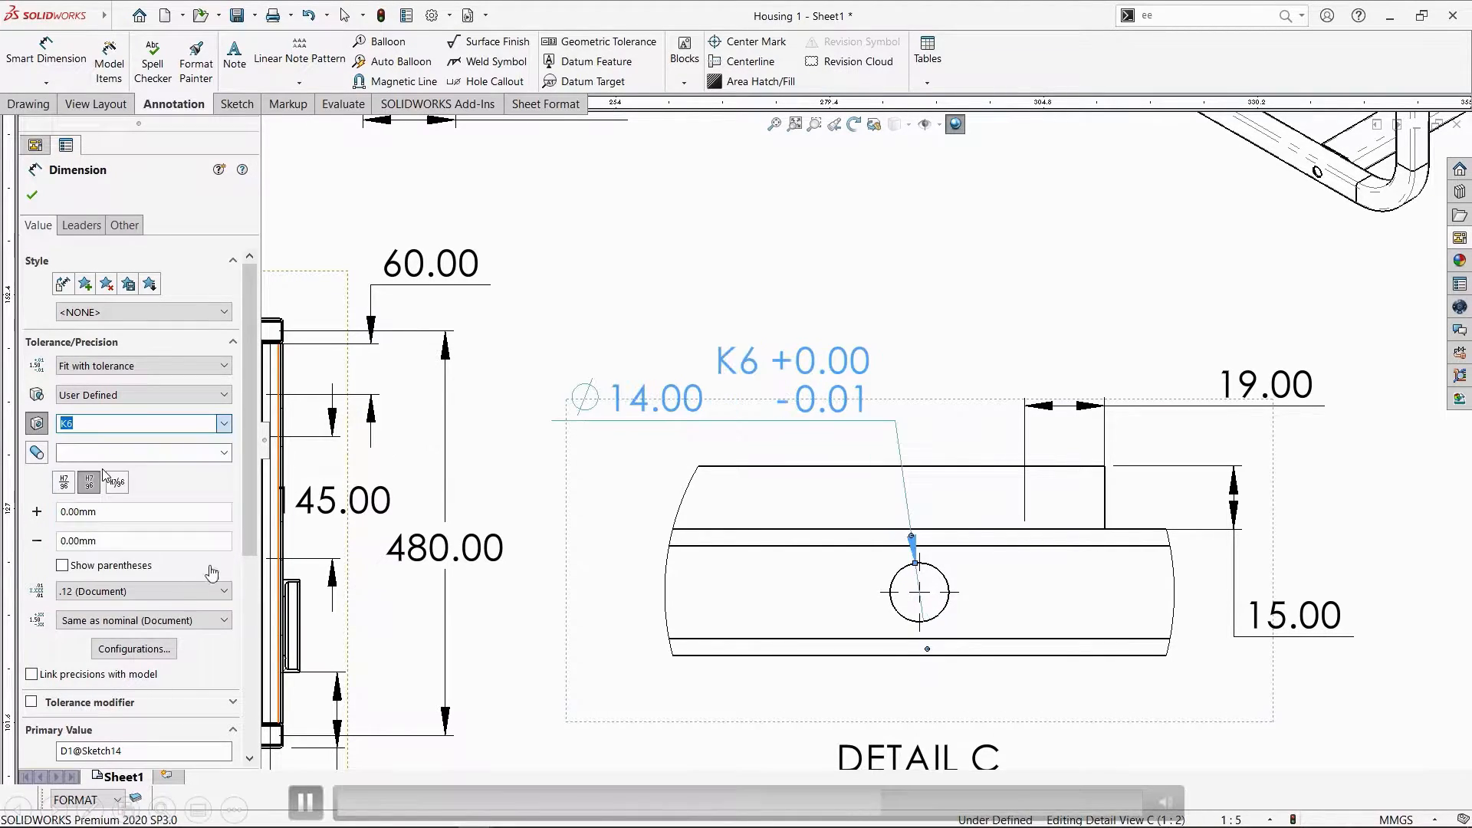
click(760, 295)
Move the 222.50 dimension out of the top view's interior to above the view.
scroll(757, 291, up, 5)
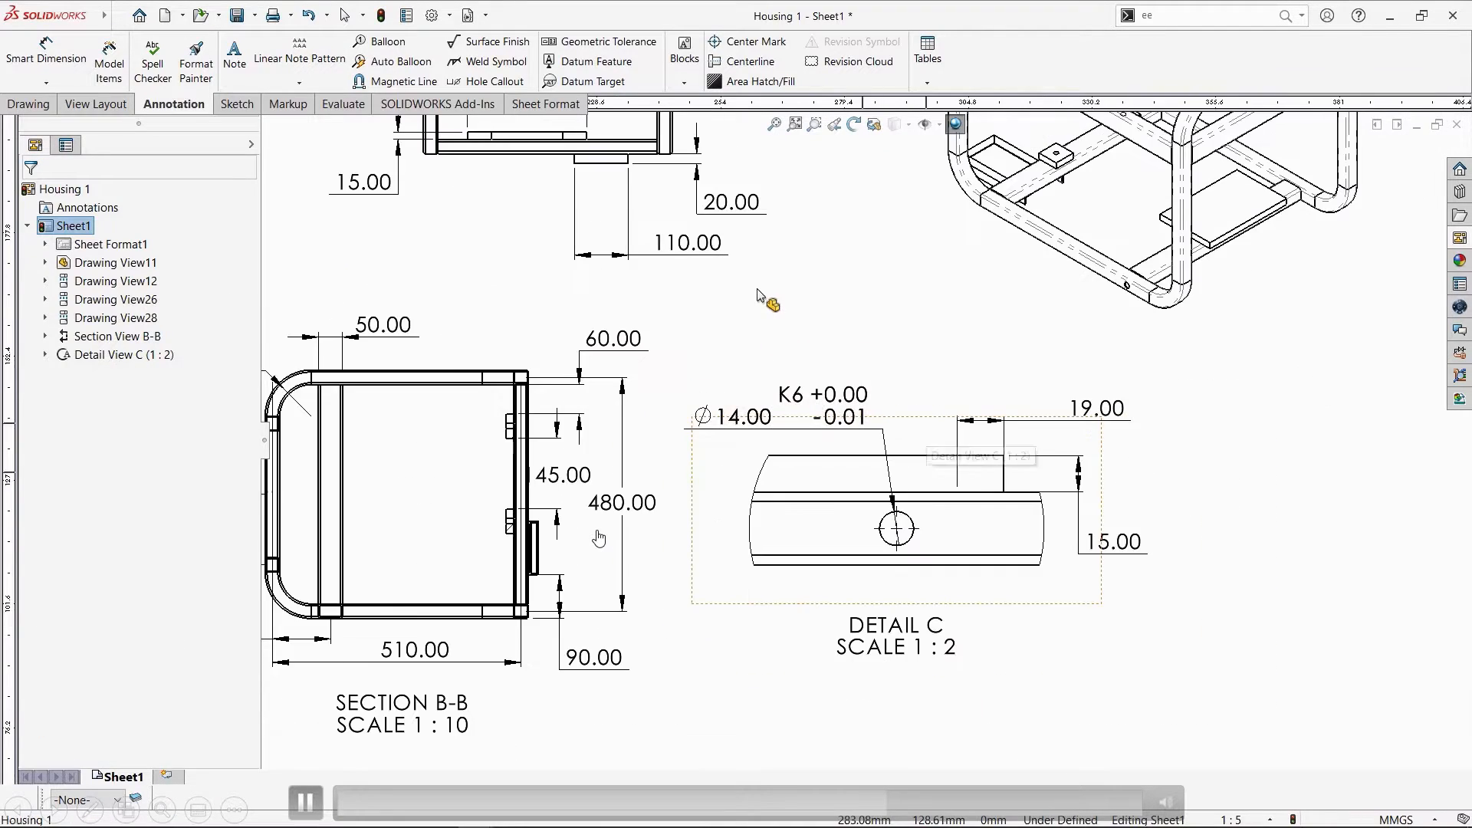
middle_drag(717, 269, 772, 302)
middle_drag(631, 355, 757, 288)
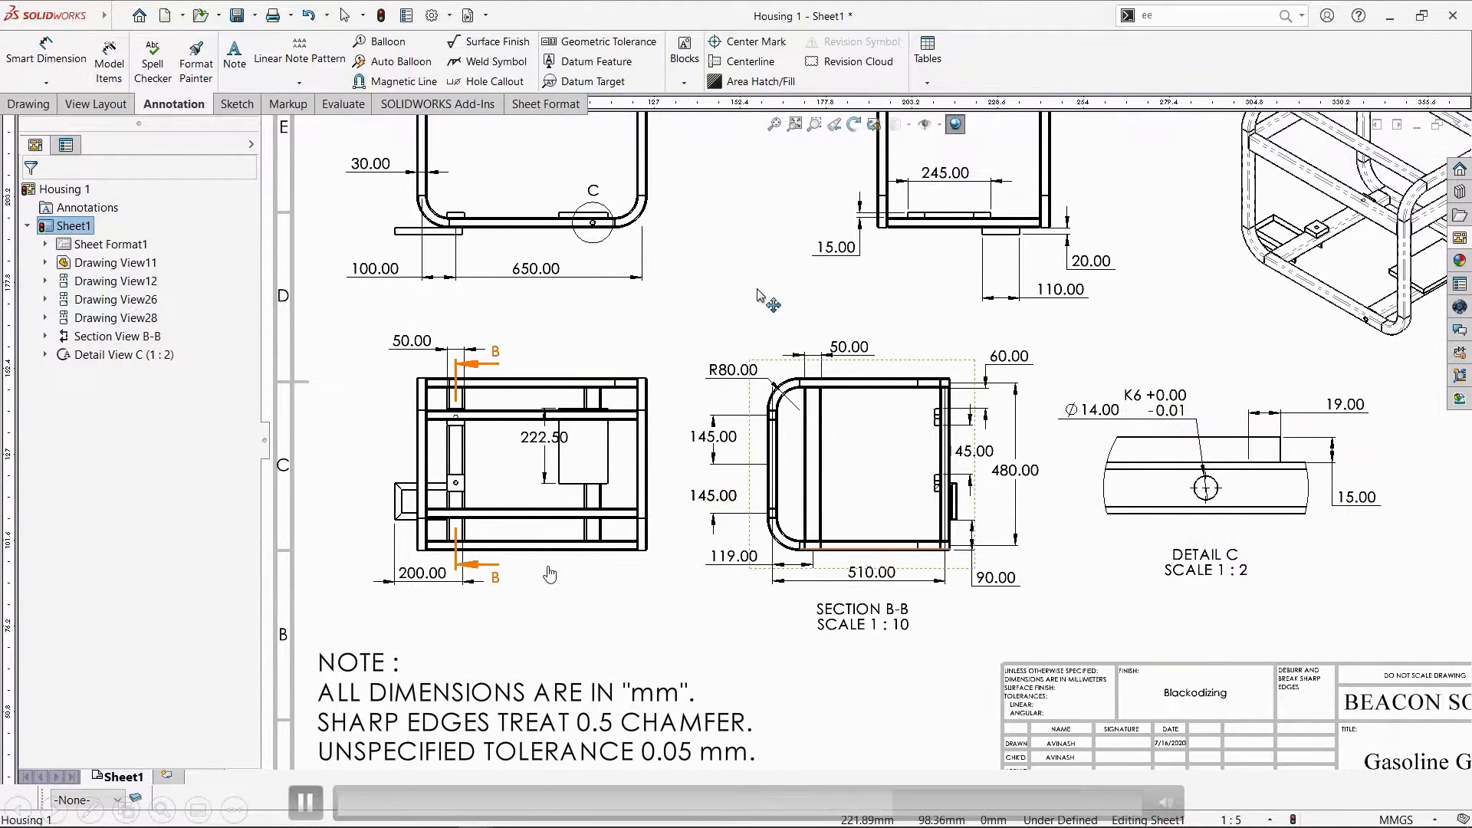
scroll(759, 292, down, 1)
middle_drag(584, 258, 733, 319)
drag(596, 350, 585, 343)
scroll(563, 365, up, 1)
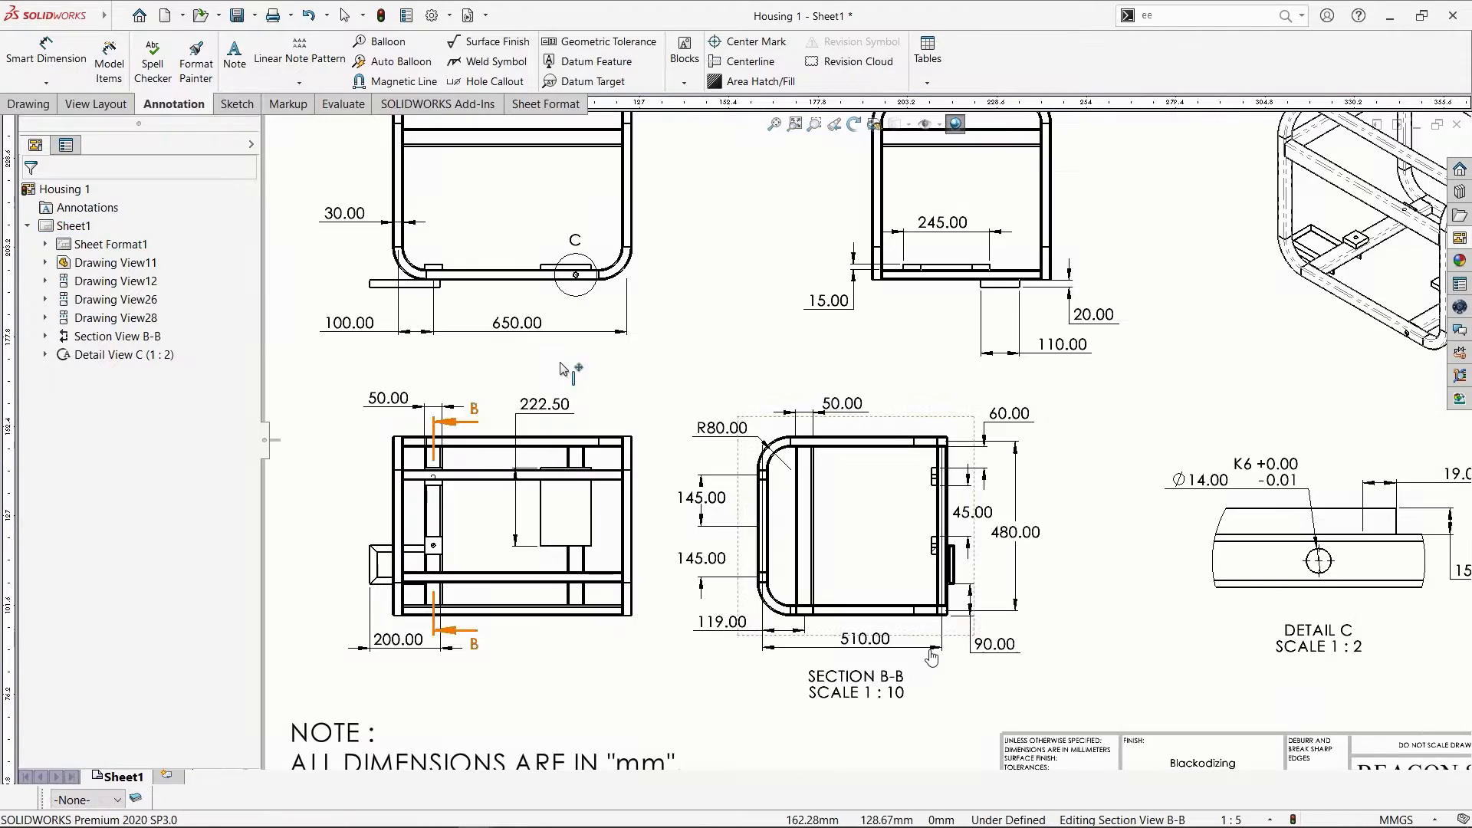
key(Escape)
Create a detail view around the small plate's hole in the top view and place it beside detail view C.
scroll(566, 371, down, 6)
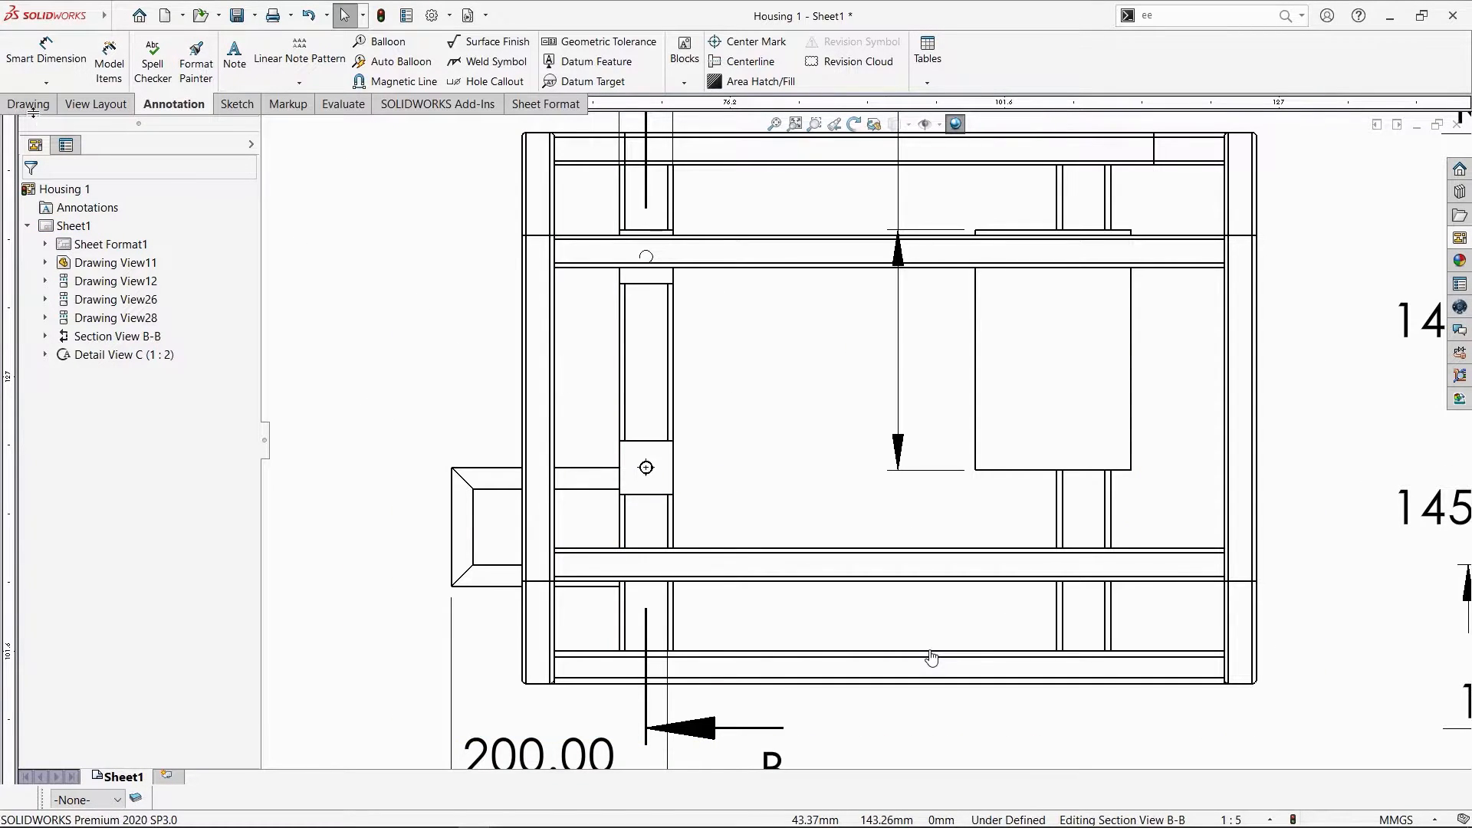
click(31, 104)
click(248, 64)
scroll(690, 433, down, 5)
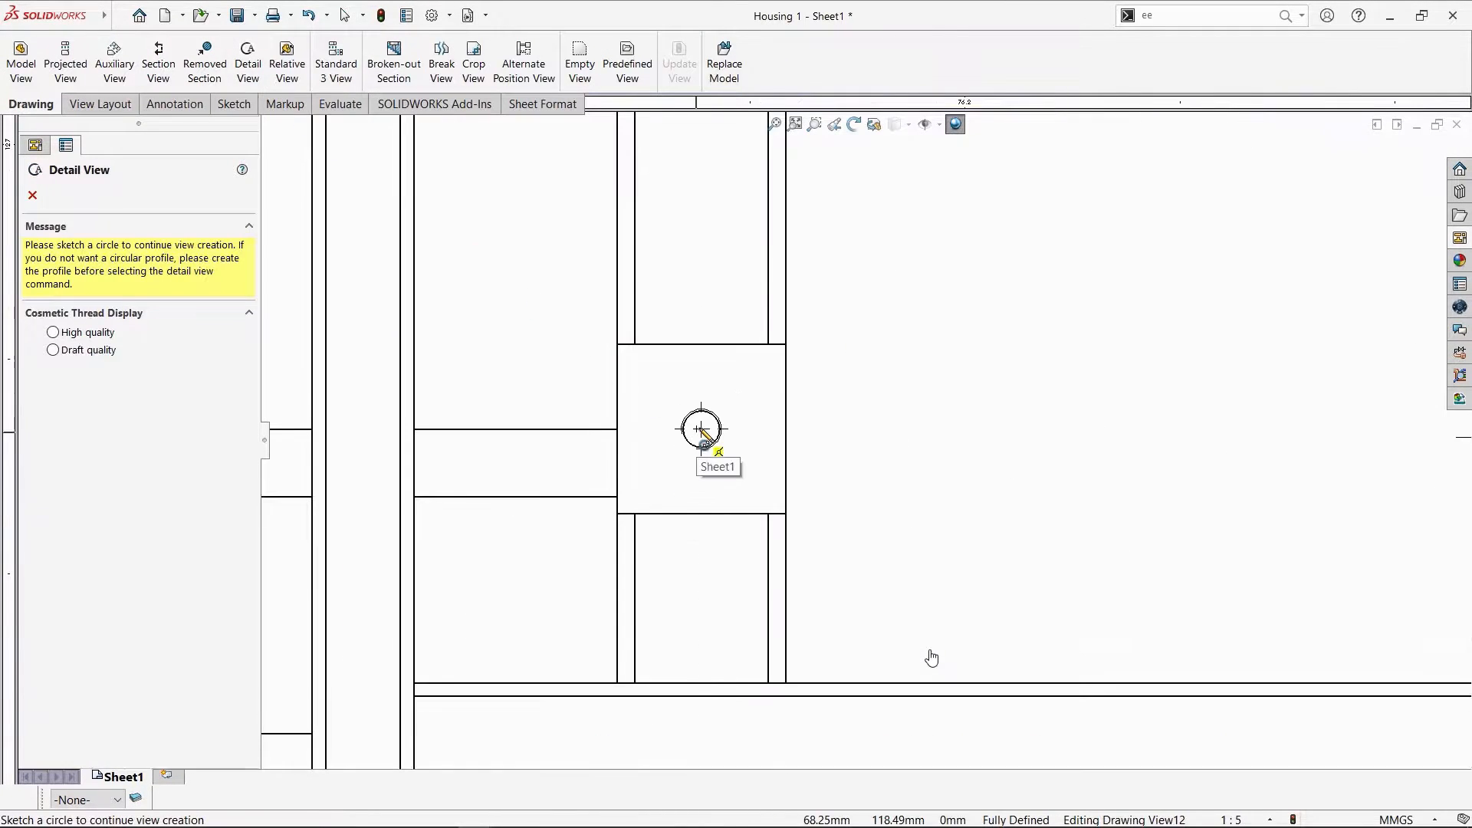
click(702, 429)
click(891, 428)
scroll(890, 426, up, 5)
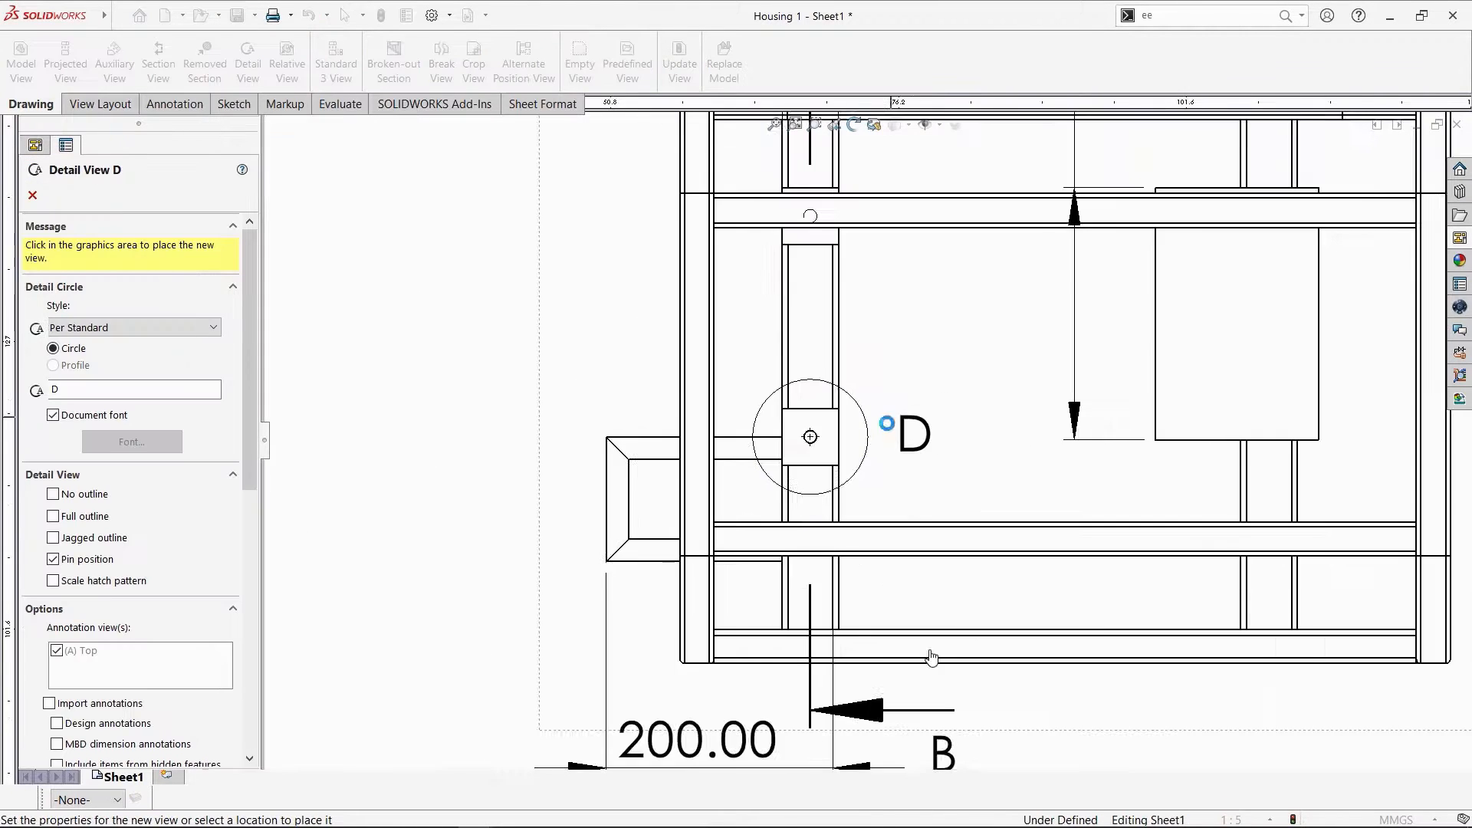
middle_drag(1301, 287, 887, 424)
middle_drag(1145, 552, 866, 416)
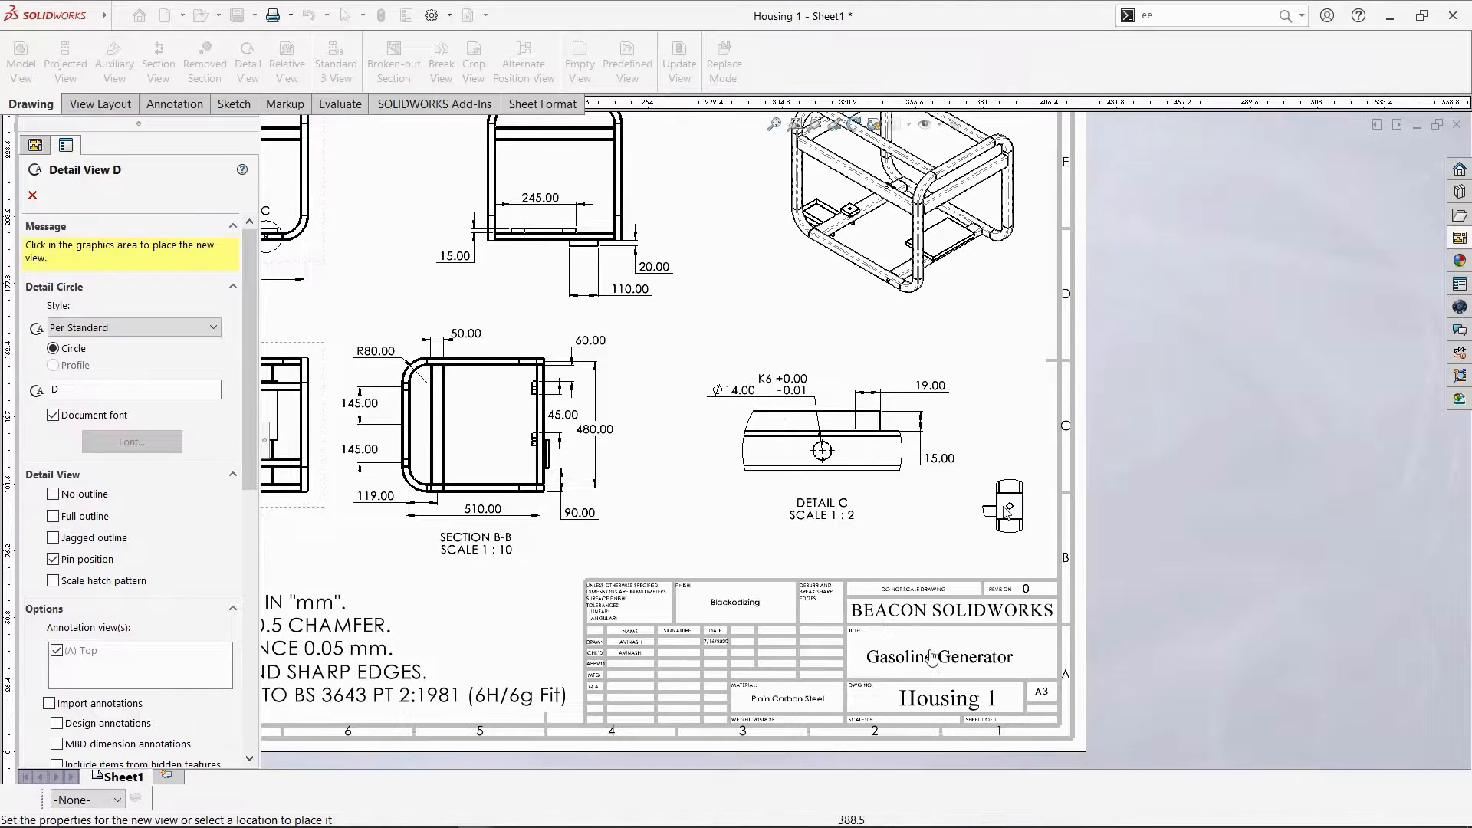
click(1004, 507)
Shift detail view C to the left, set detail view D to a custom scale of 1:2 and reposition it beside C.
drag(901, 496, 832, 462)
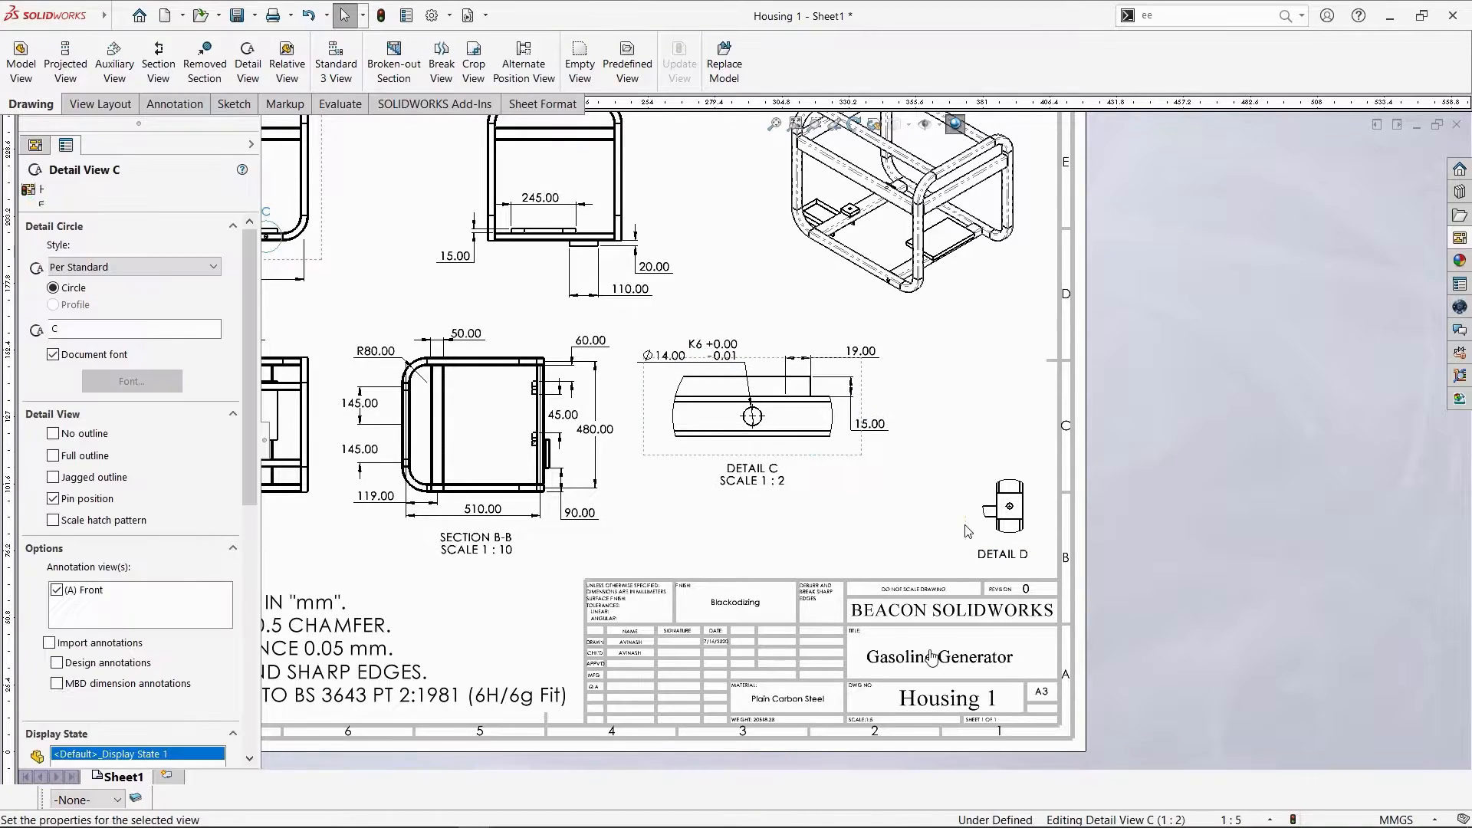
drag(967, 532, 948, 505)
scroll(174, 560, down, 5)
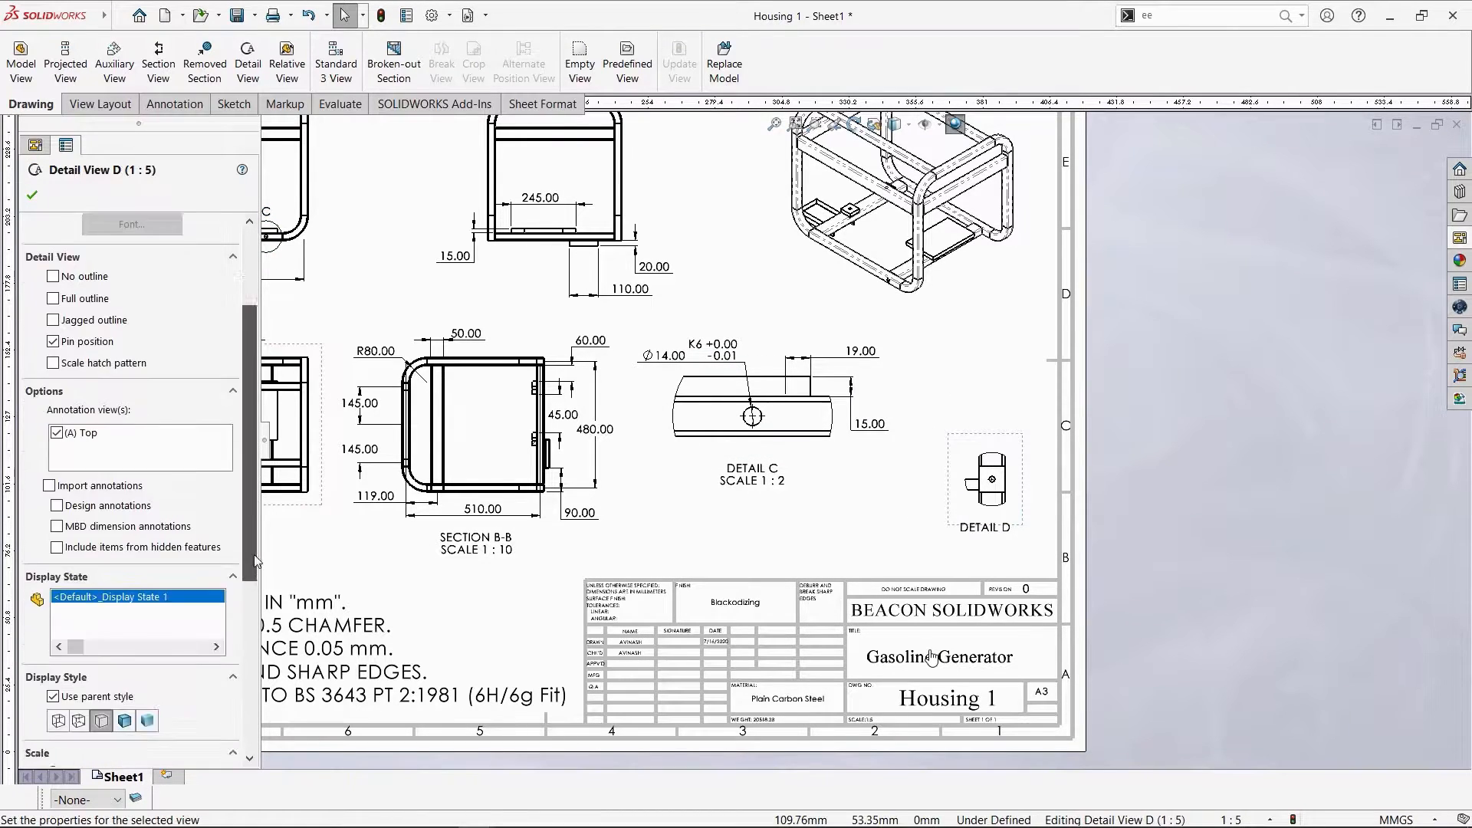
click(53, 482)
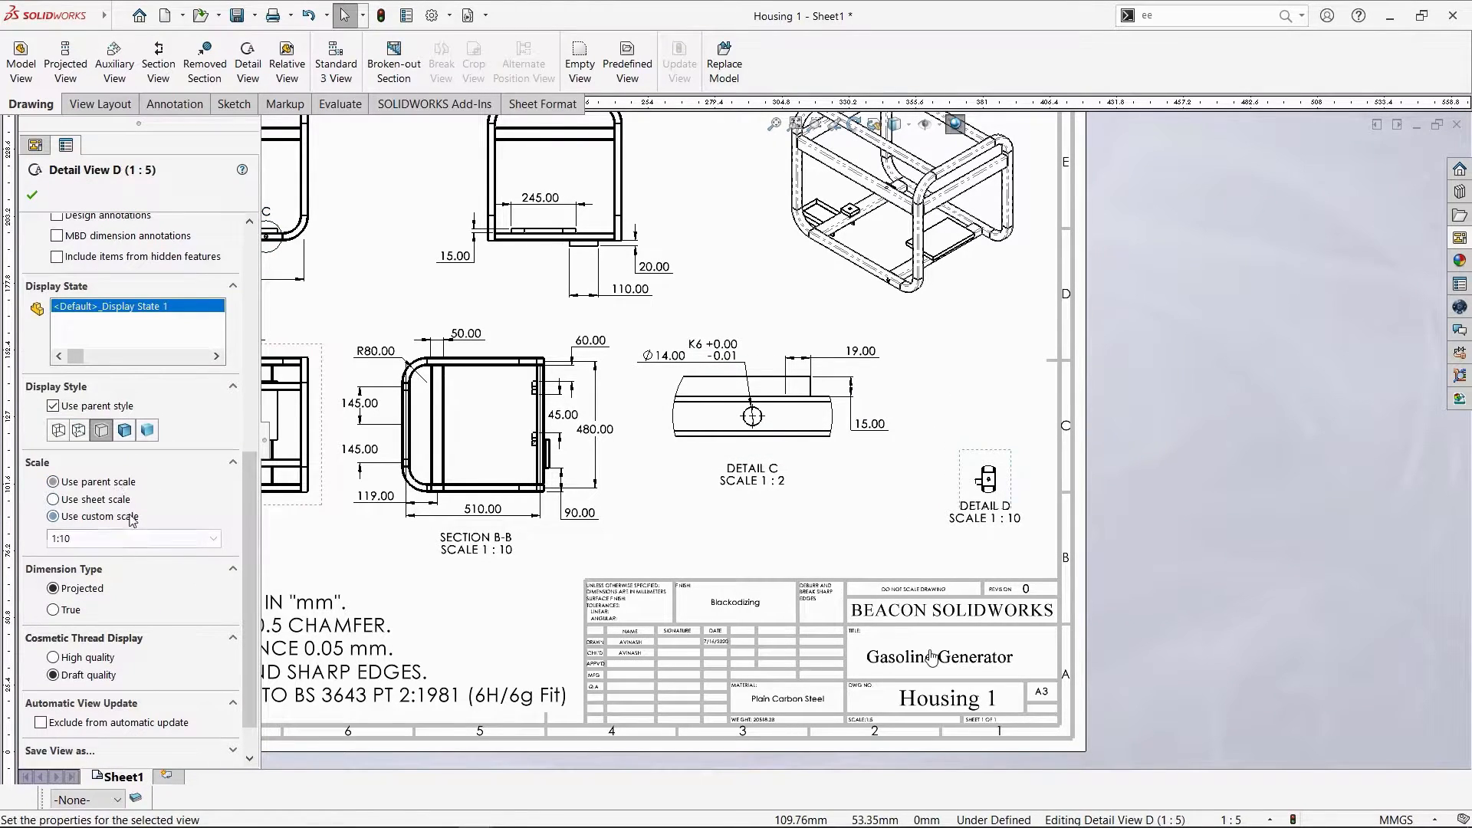
click(131, 517)
click(133, 539)
click(121, 584)
drag(910, 520, 891, 471)
scroll(1081, 422, down, 3)
Add a hole callout to the tapped hole in detail view D, with its text beside the plate.
click(156, 105)
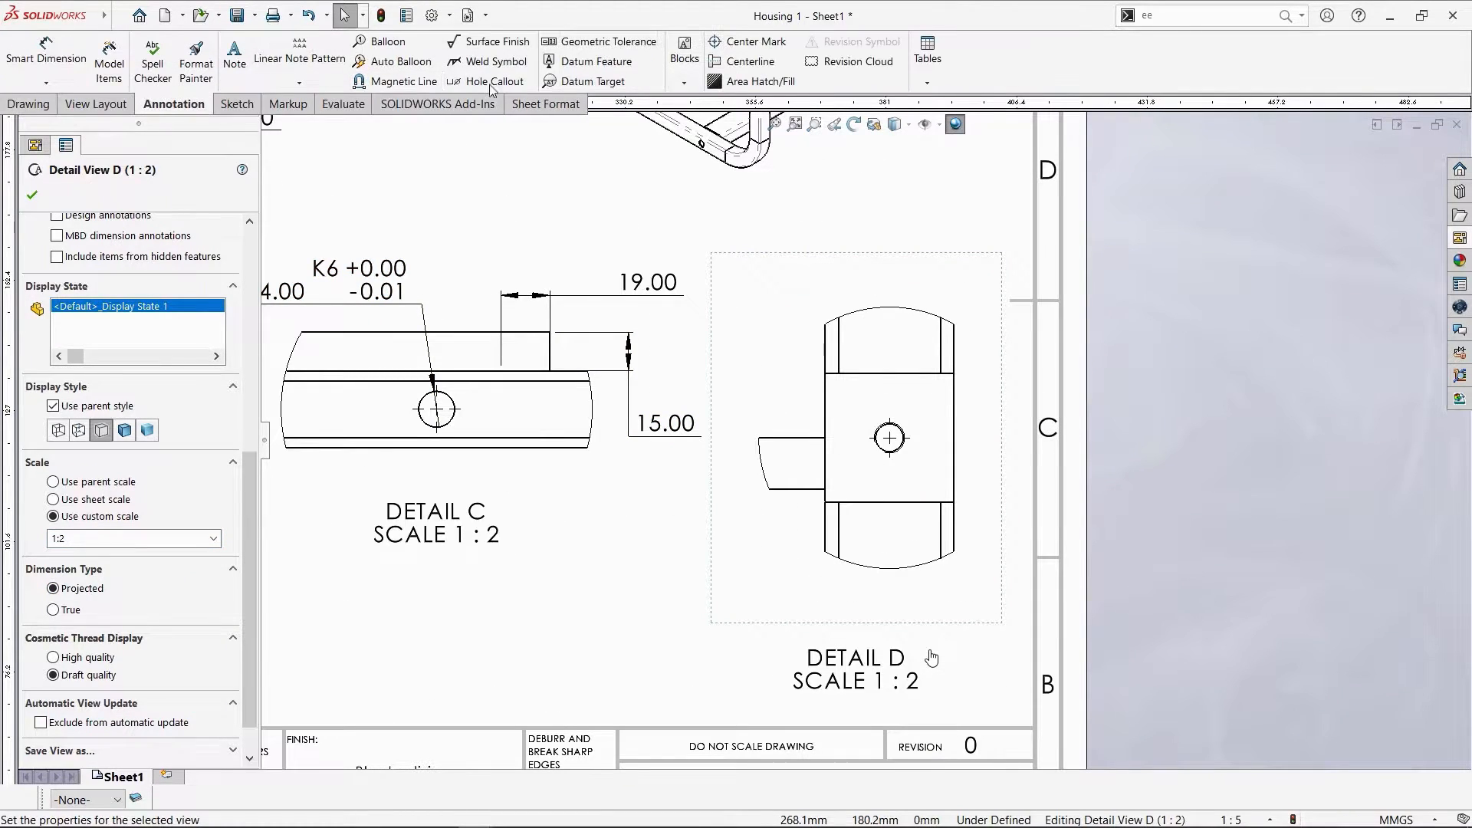
click(491, 81)
key(Escape)
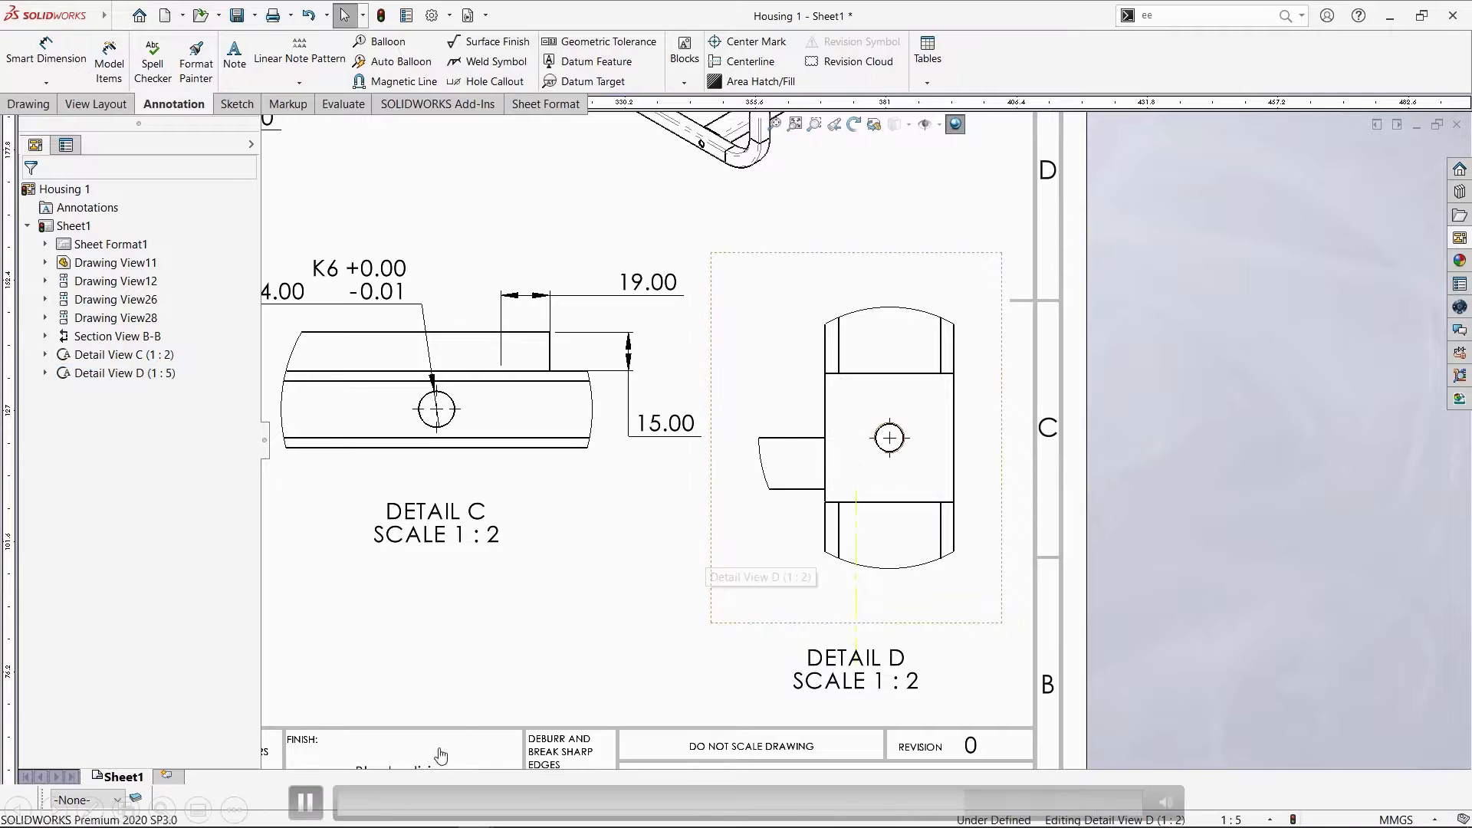
click(495, 82)
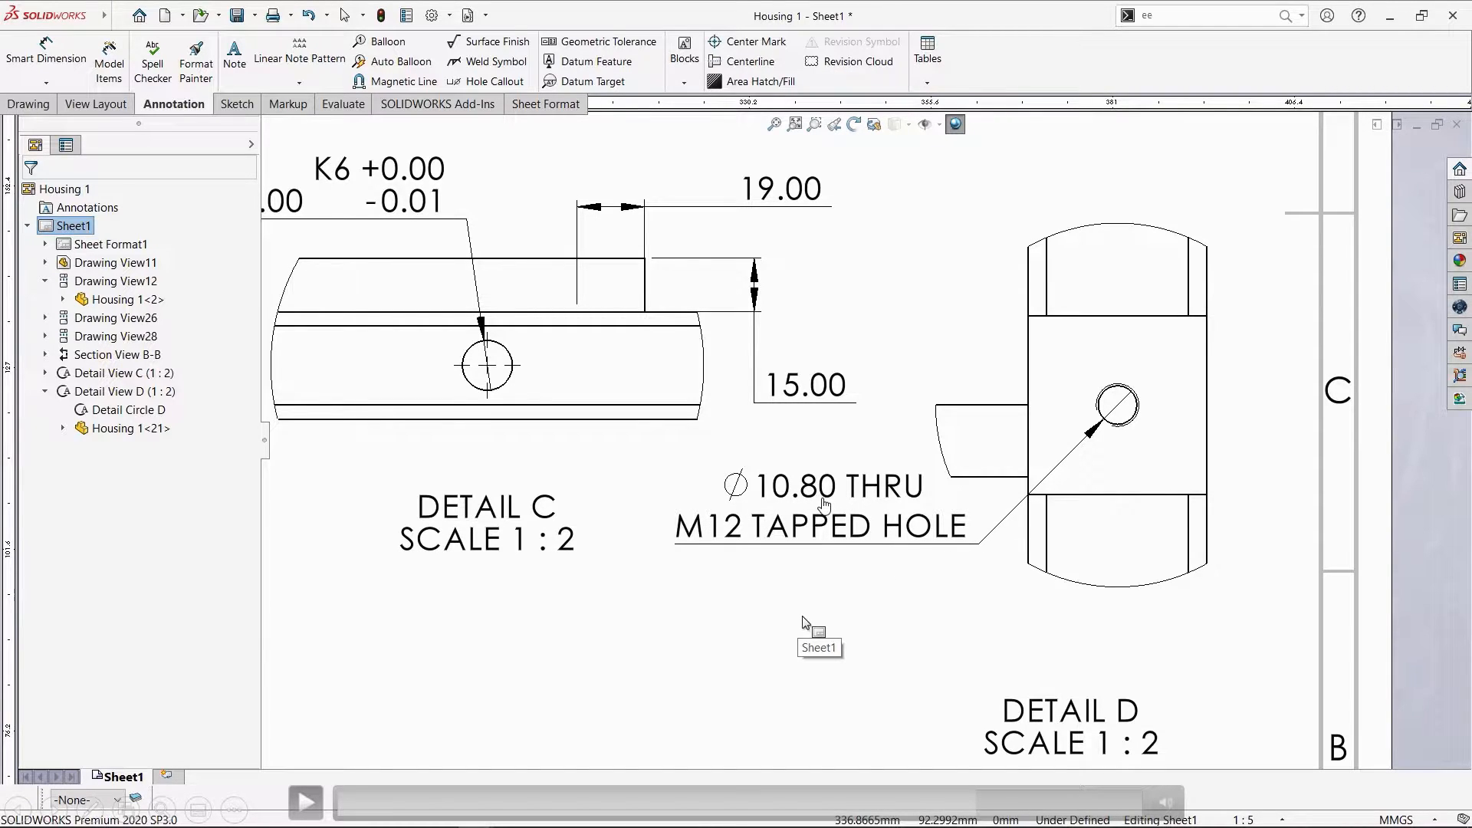
key(f)
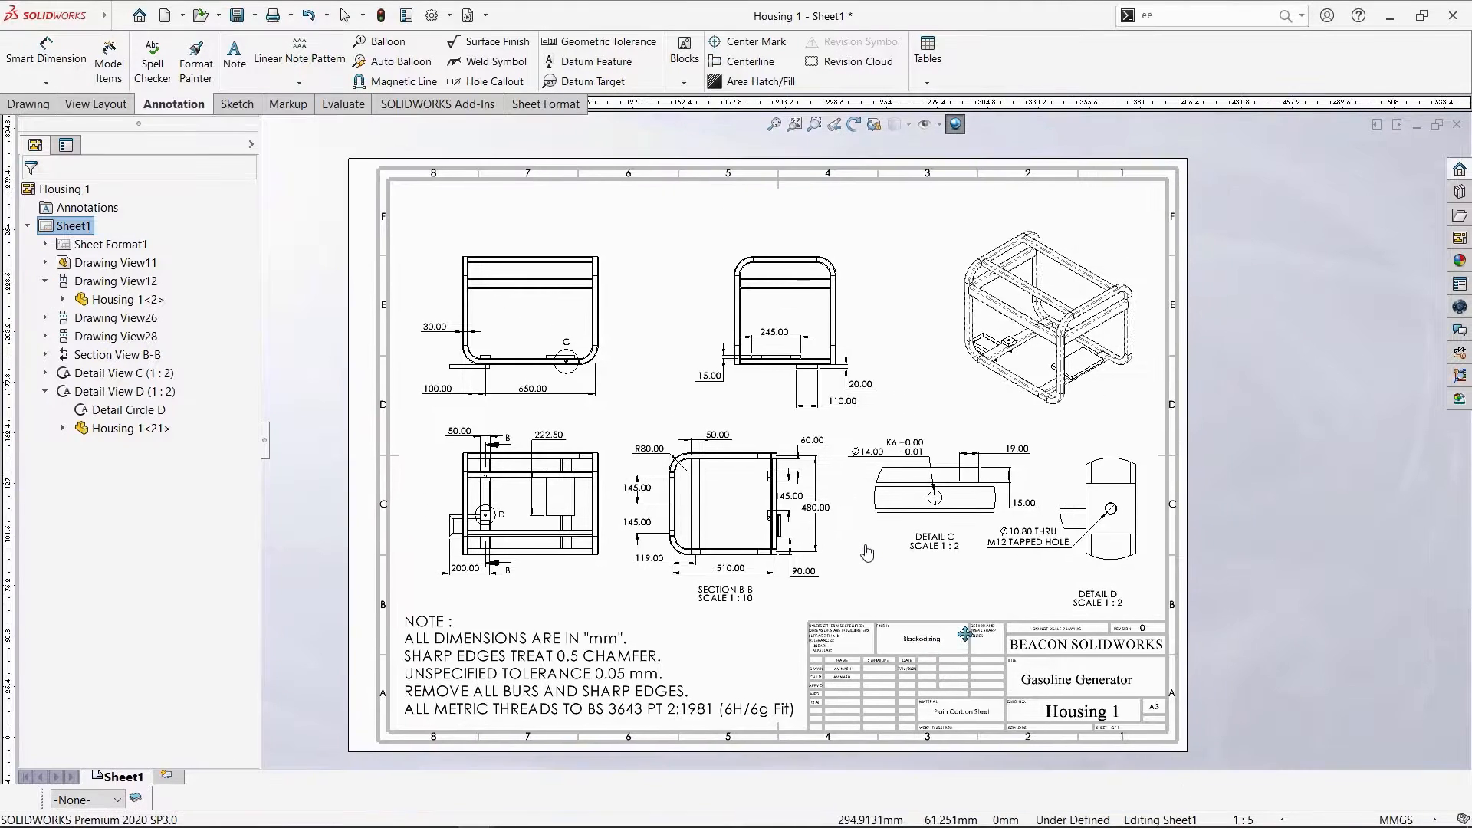
Add a second sheet to the drawing and place an isometric view of Housing 1 above its title block.
click(175, 780)
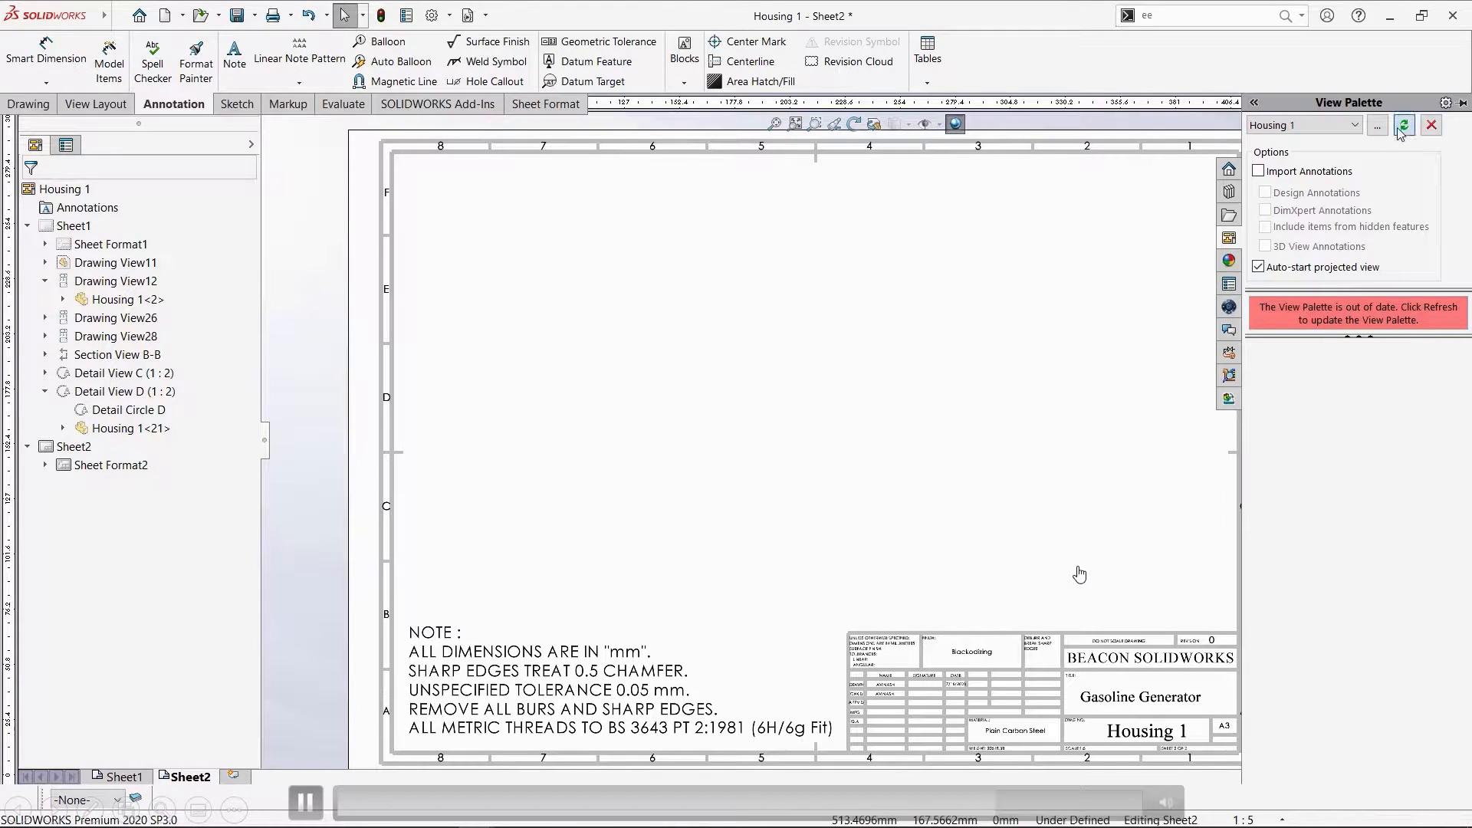
click(1404, 125)
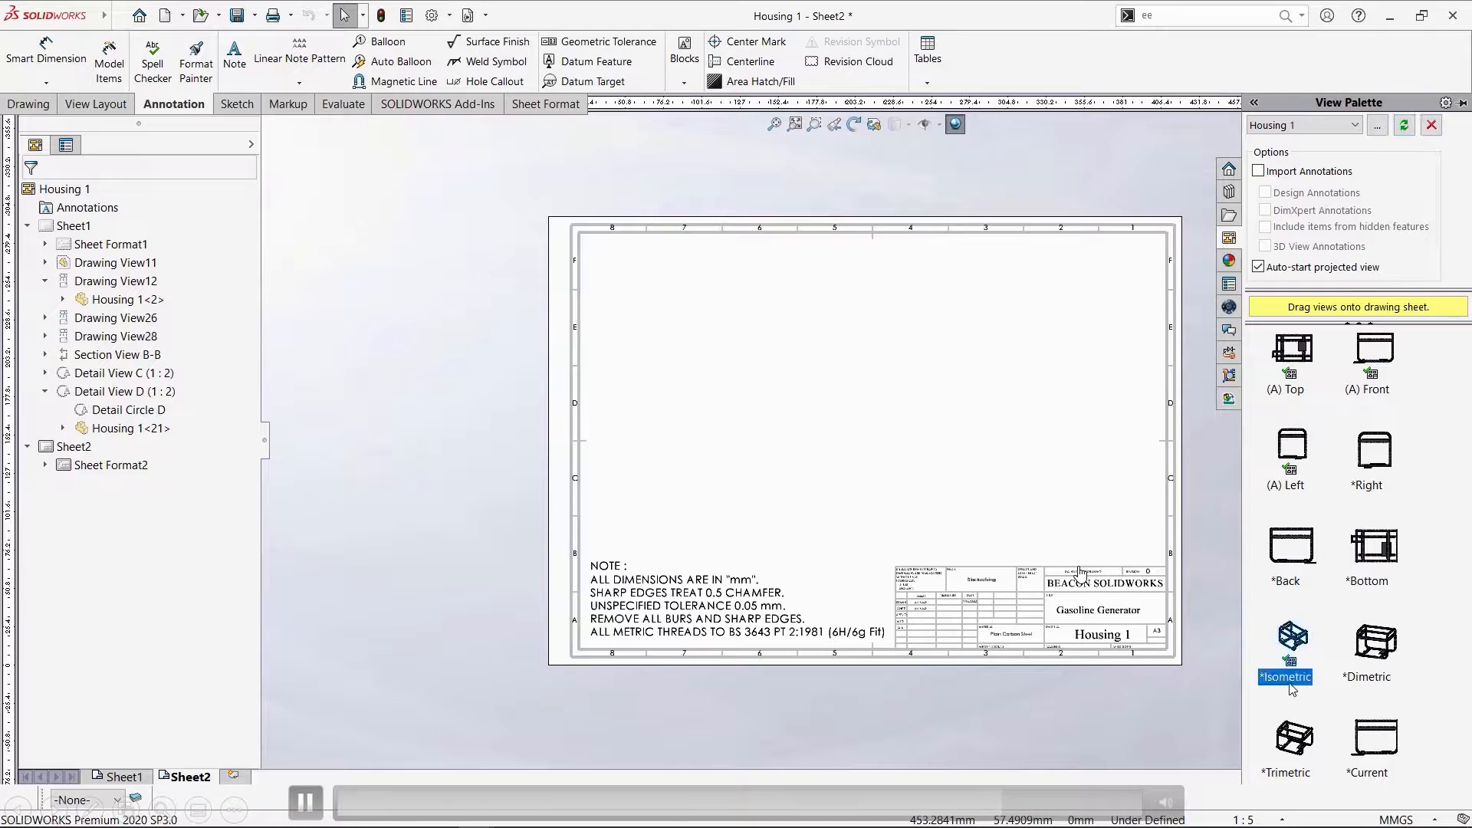
drag(1293, 688, 1004, 406)
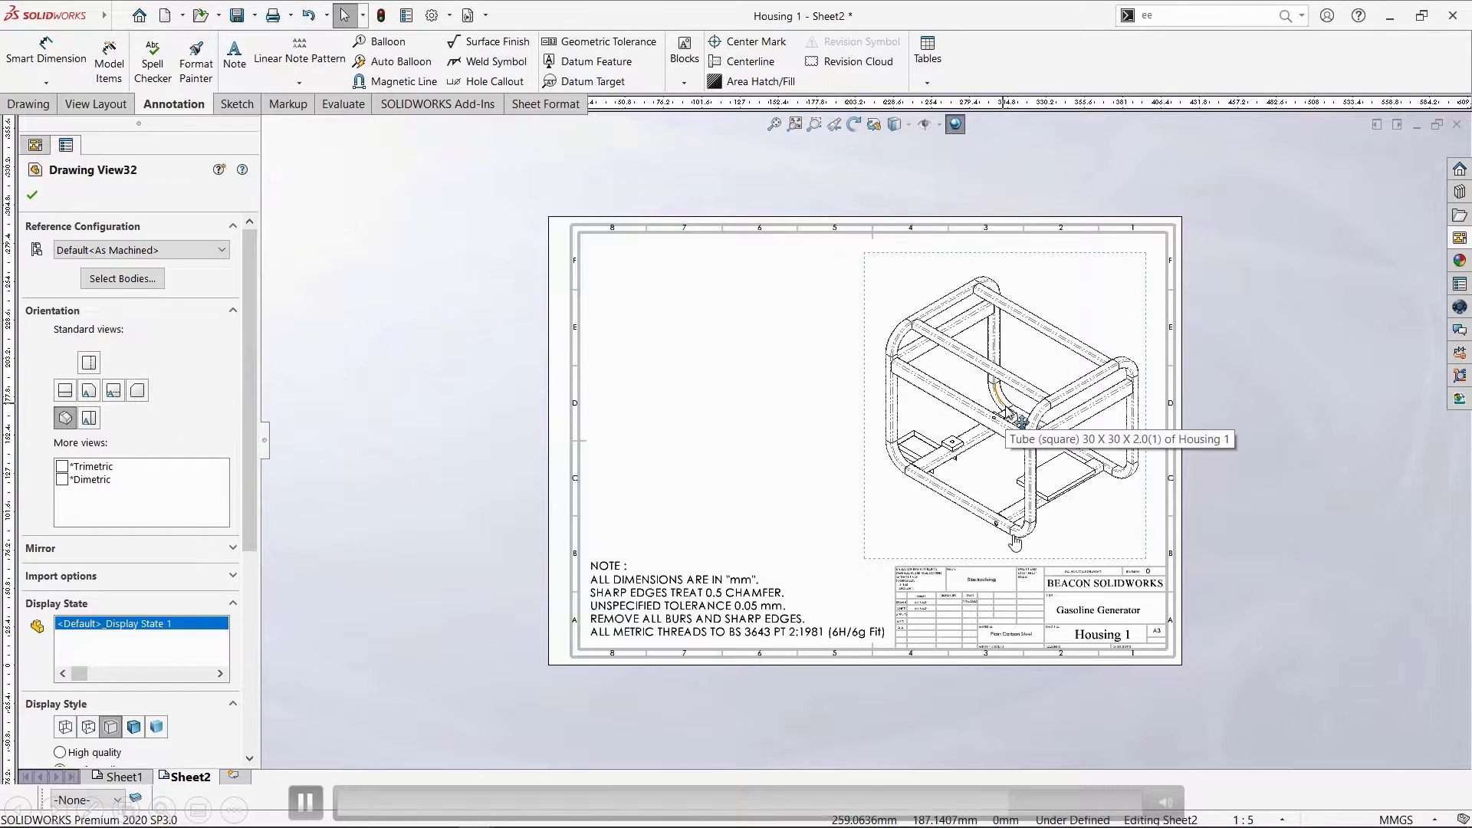
Insert a weldment cut list for the isometric view and place it in the sheet's upper-left corner.
click(392, 61)
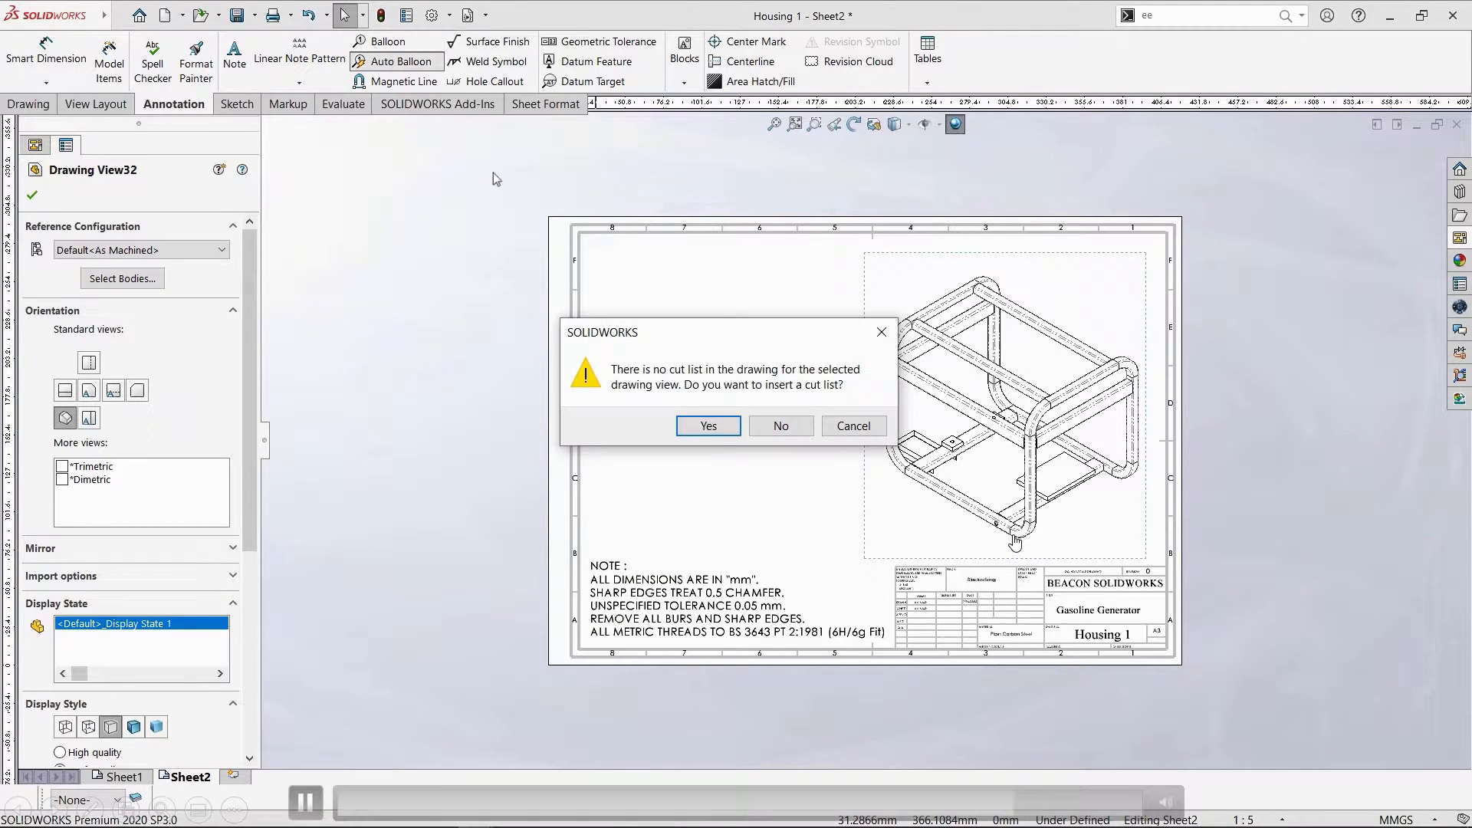
click(702, 424)
click(33, 195)
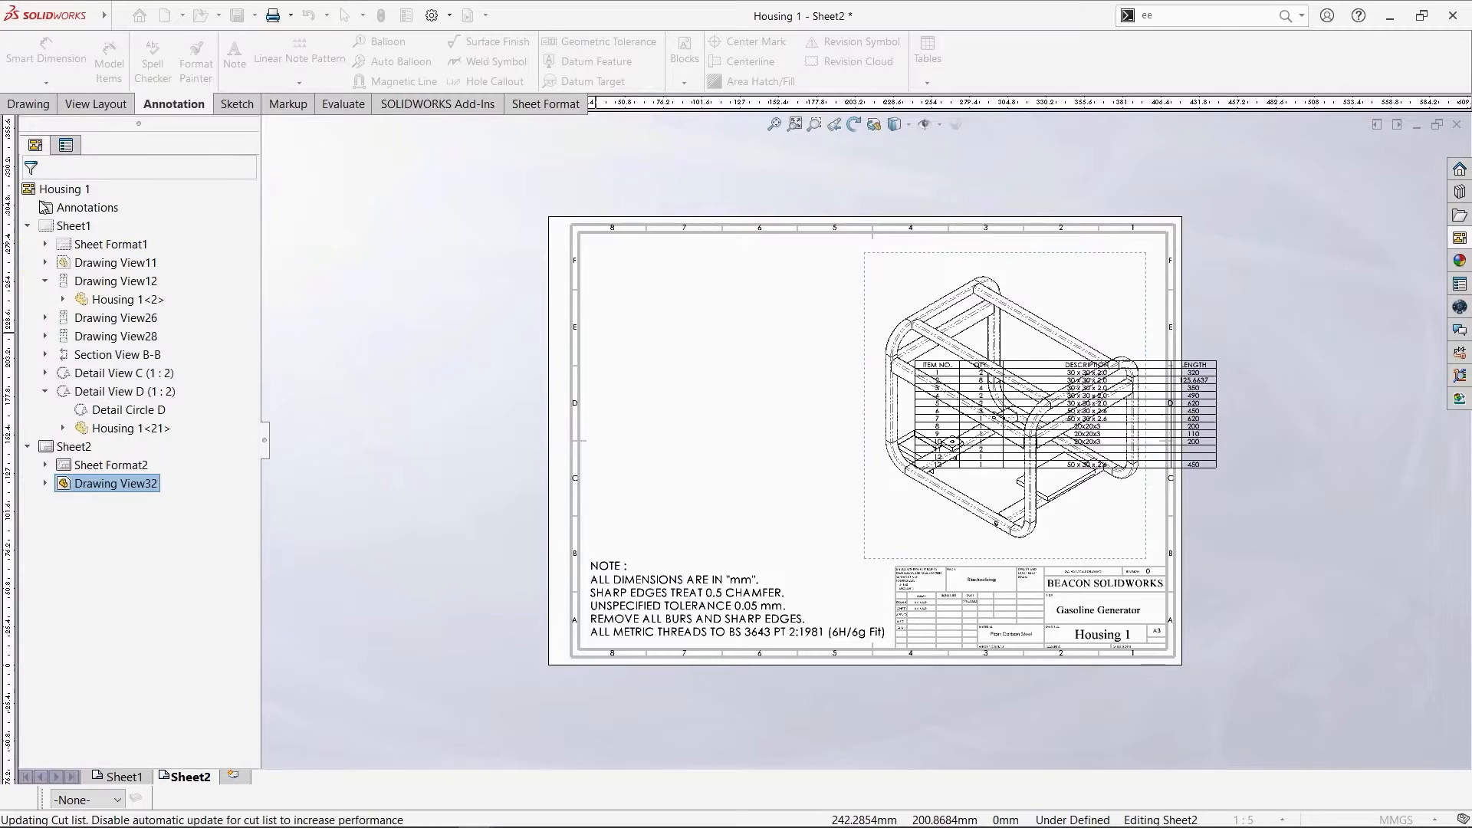
click(591, 272)
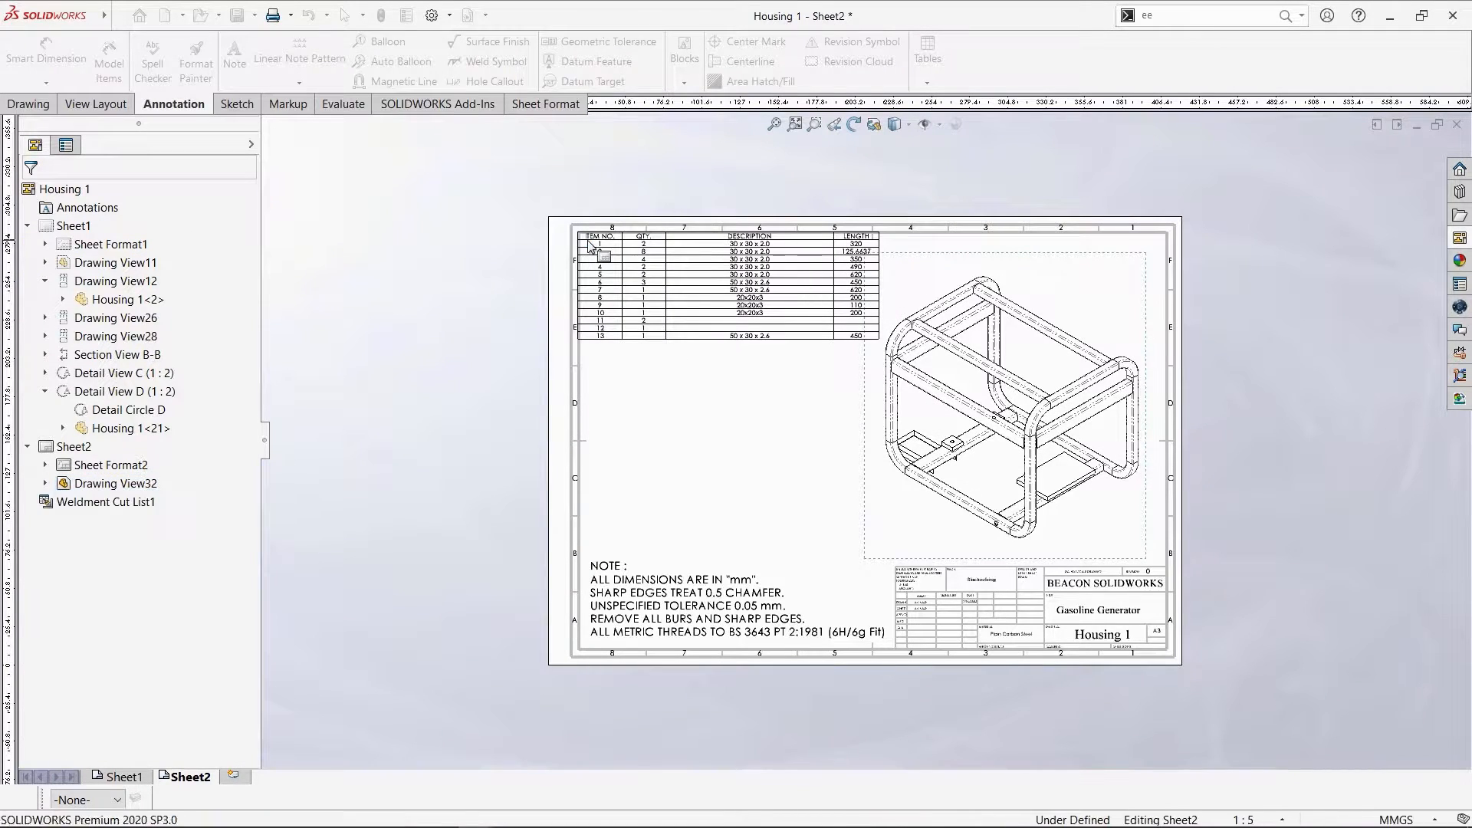
Add automatic balloons around the isometric view in a square layout and move the balloon rows closer to the frame.
click(399, 61)
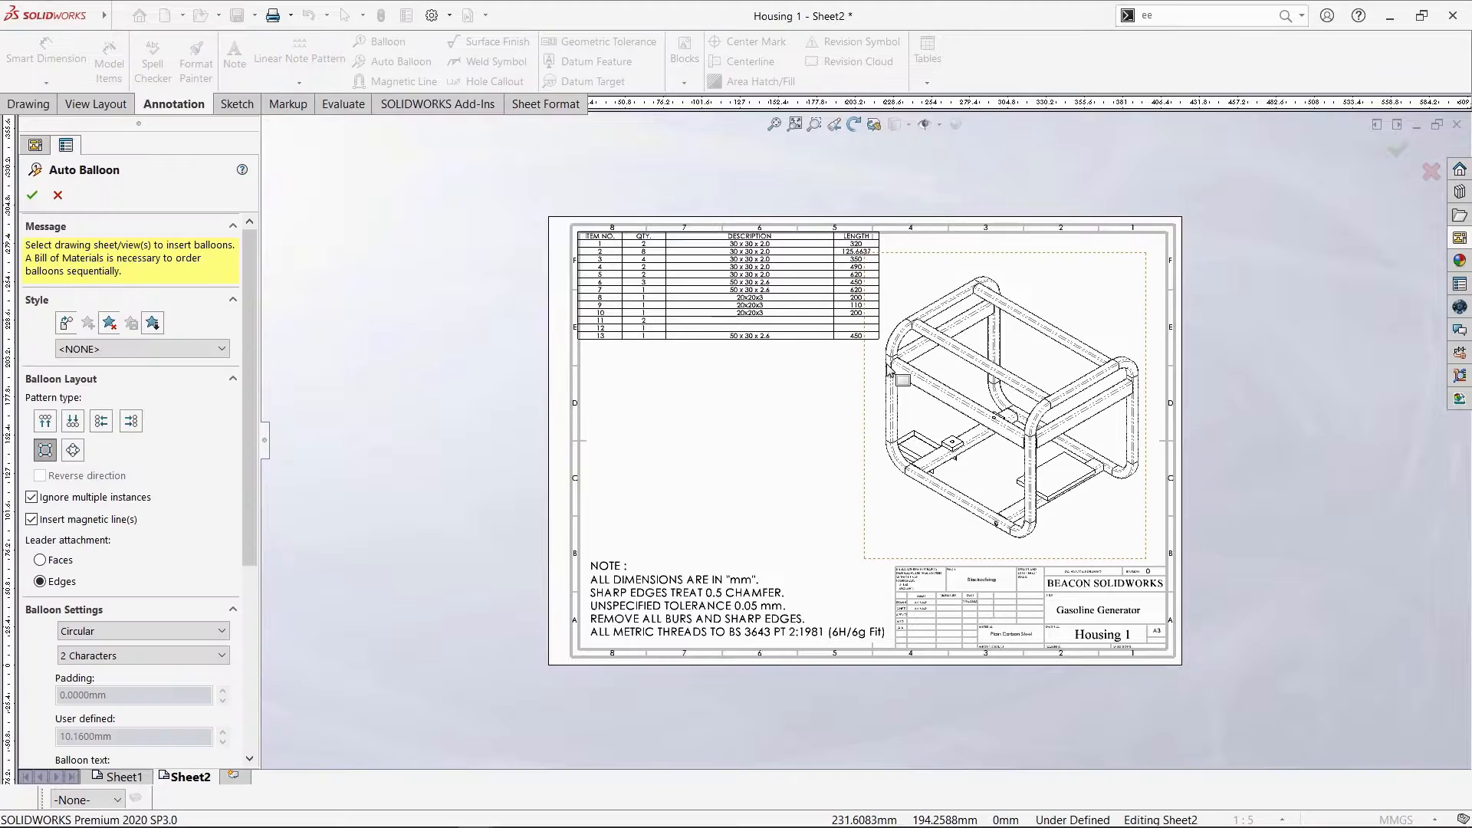
click(31, 195)
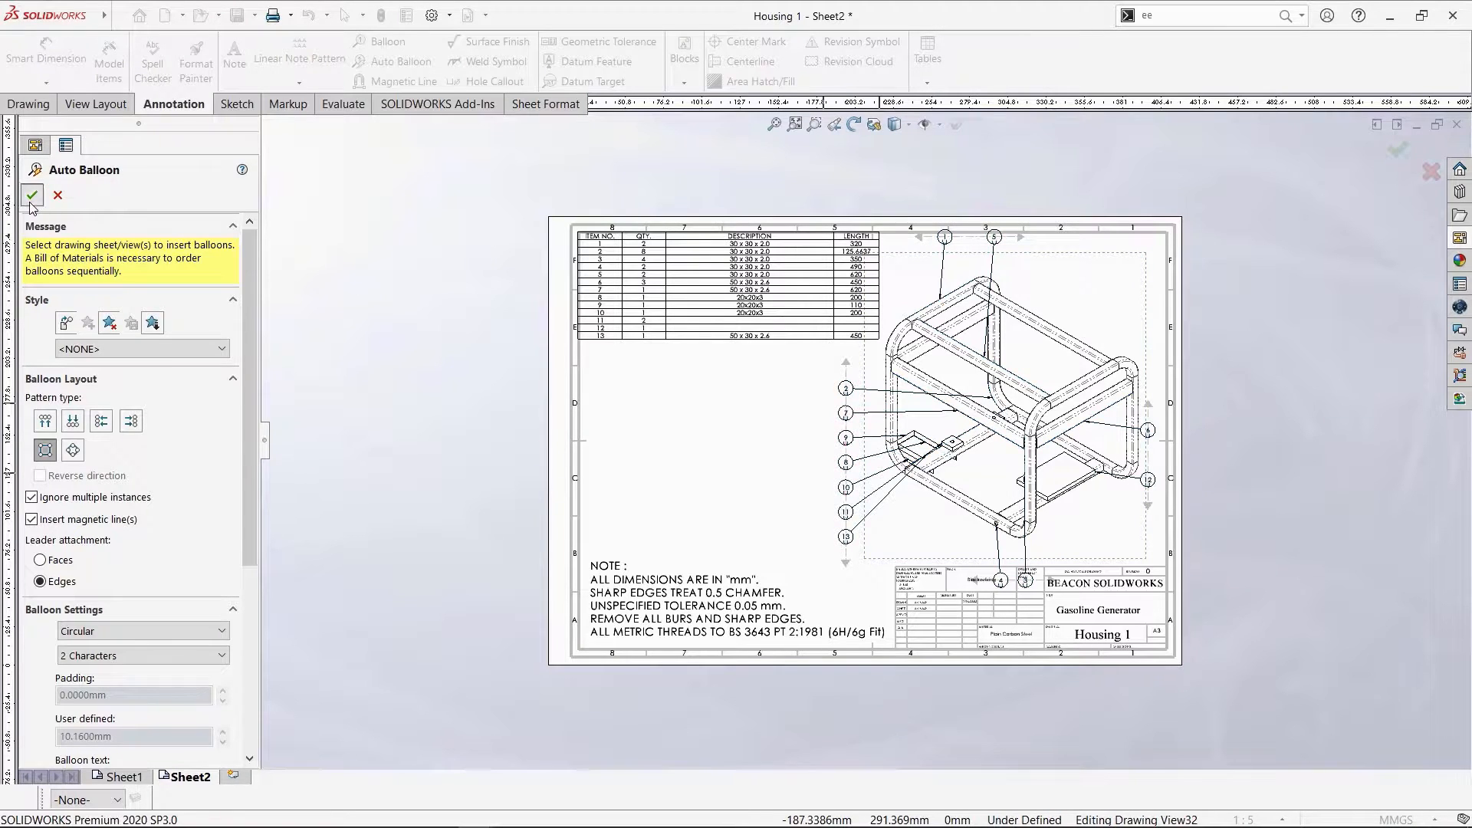
click(1003, 240)
drag(1009, 240, 1030, 262)
scroll(1029, 577, down, 4)
drag(1000, 569, 984, 500)
scroll(1267, 465, up, 2)
key(Escape)
scroll(1267, 465, up, 2)
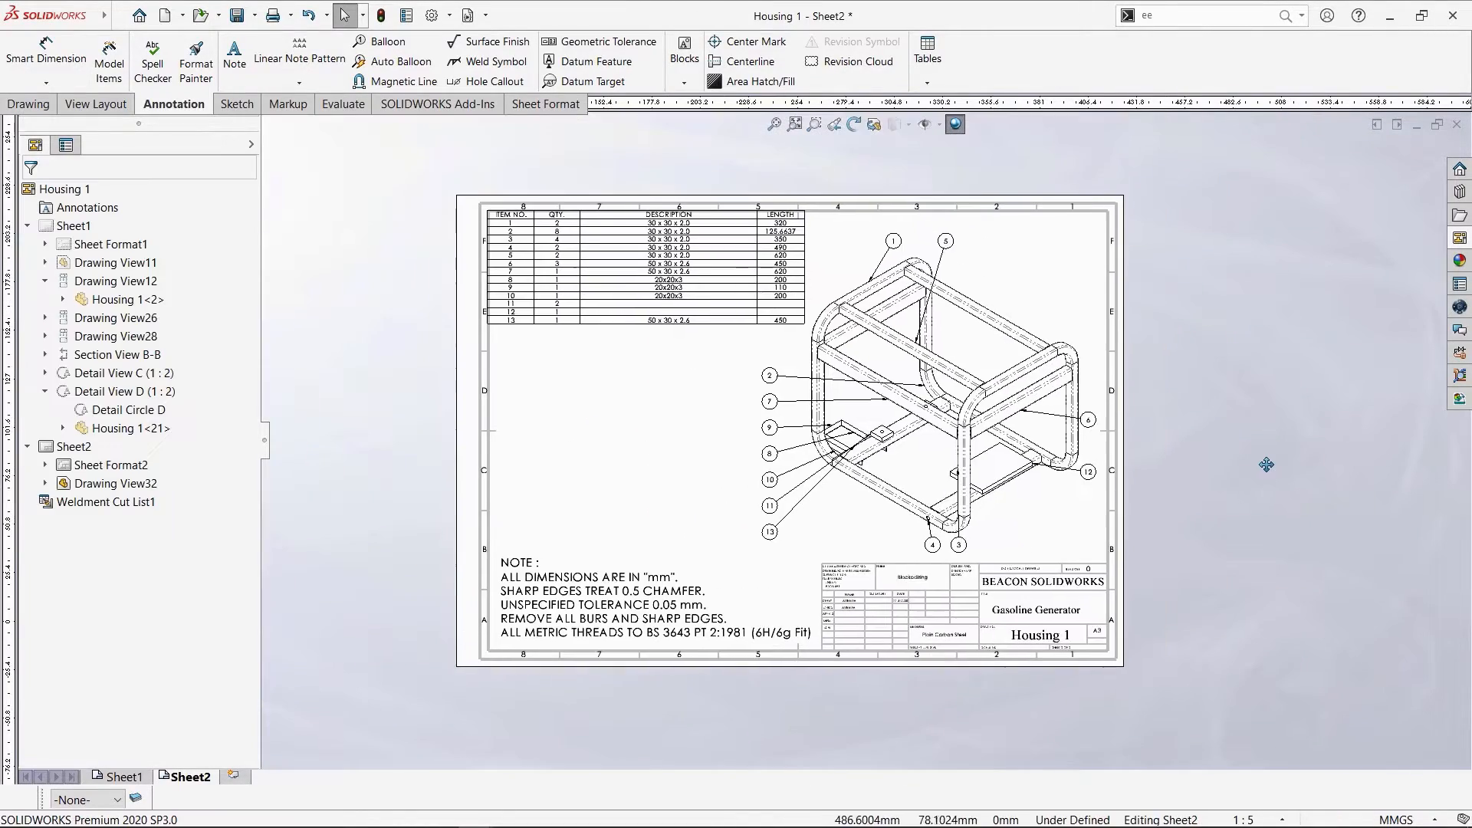
Examine the weldment cut list's descriptions and lengths alongside the numbered balloons on the isometric view.
scroll(1004, 475, down, 2)
key(f)
middle_drag(653, 154, 670, 276)
scroll(669, 276, down, 3)
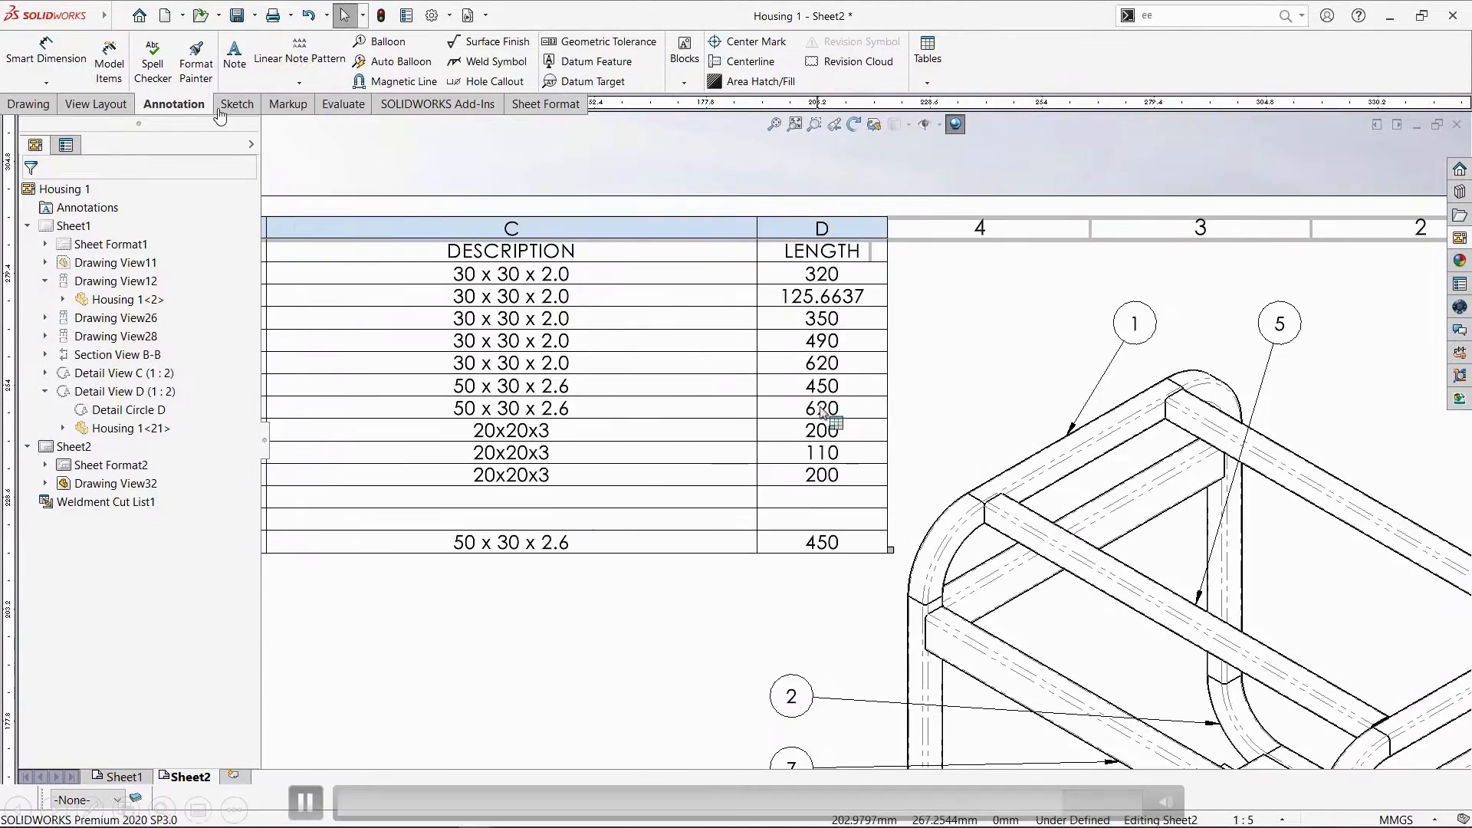
scroll(814, 410, up, 3)
scroll(730, 601, up, 2)
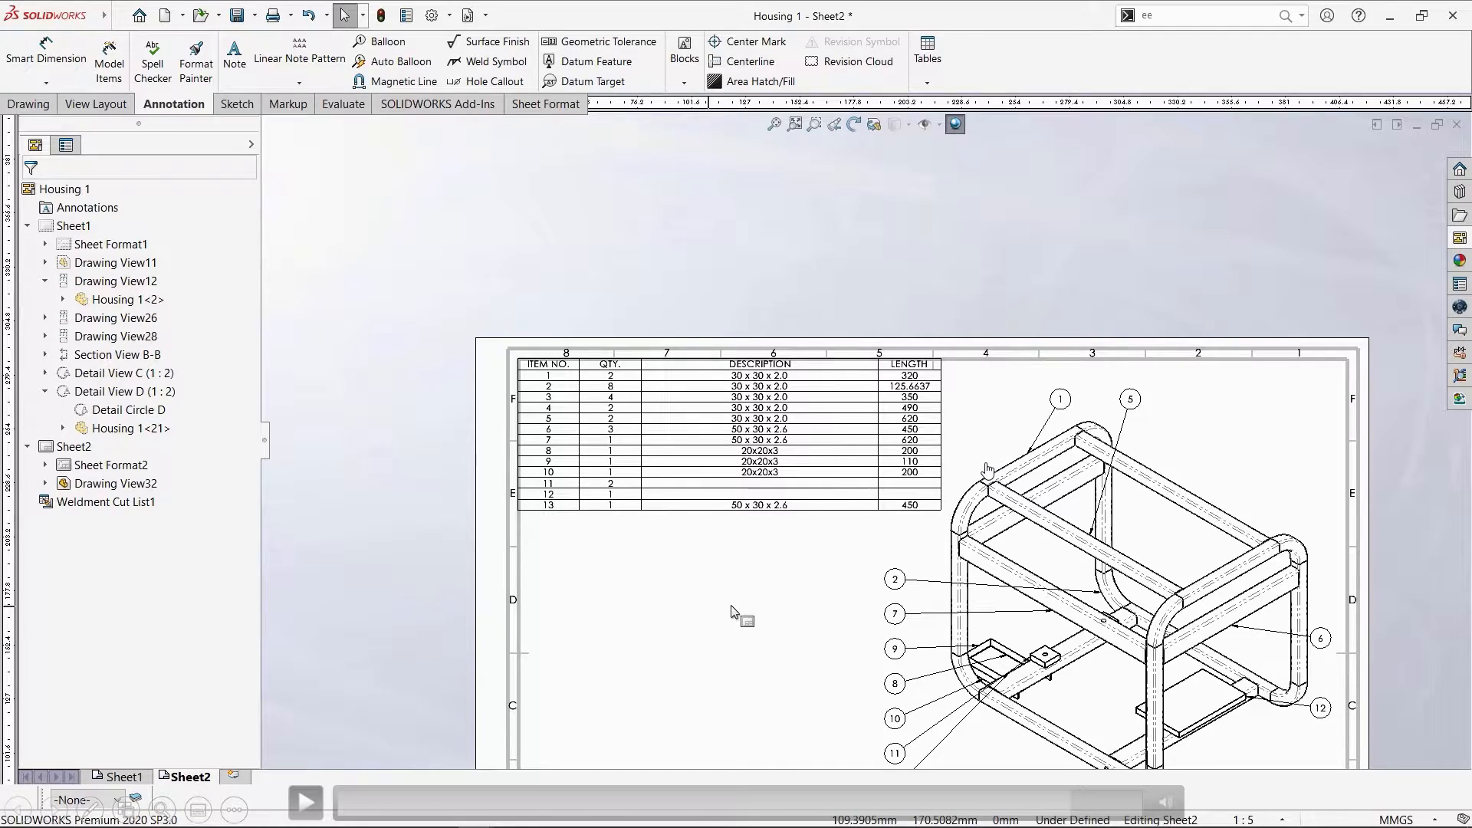
scroll(731, 611, up, 5)
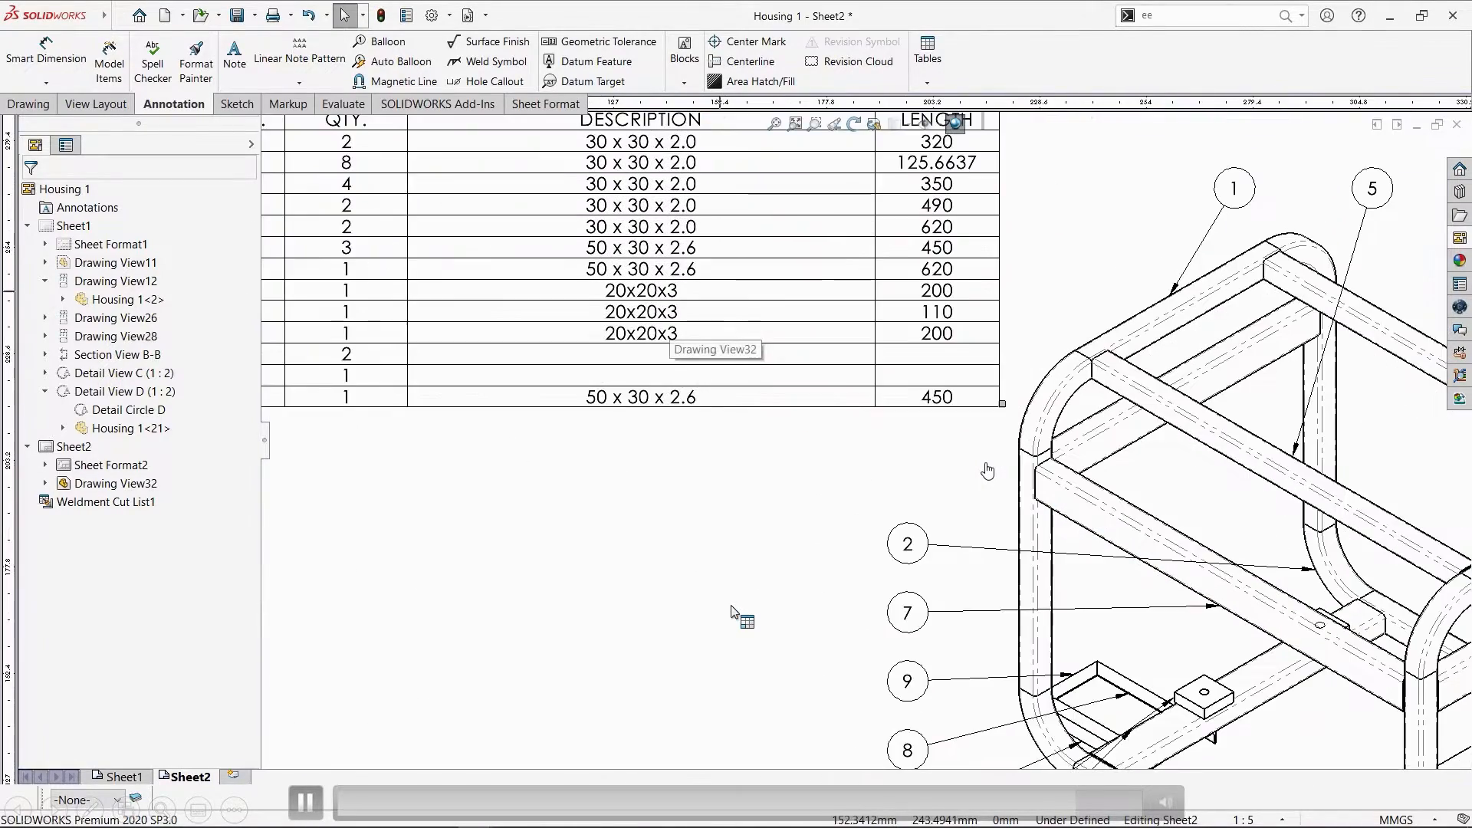
scroll(731, 612, down, 6)
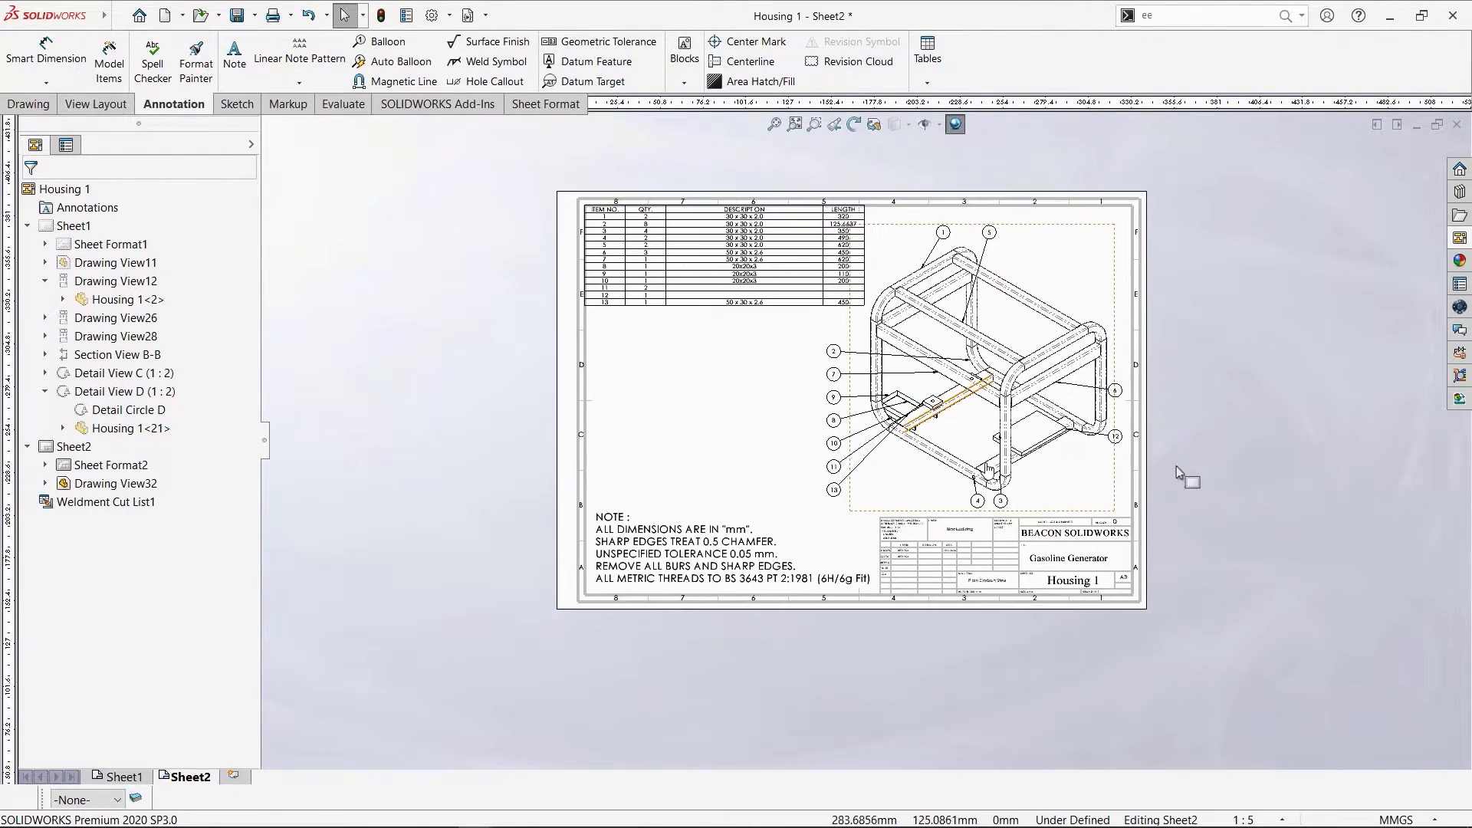
Save the Housing 1 drawing.
scroll(1190, 460, down, 1)
middle_drag(1190, 459, 1182, 517)
key(ctrl+s)
right_click(887, 544)
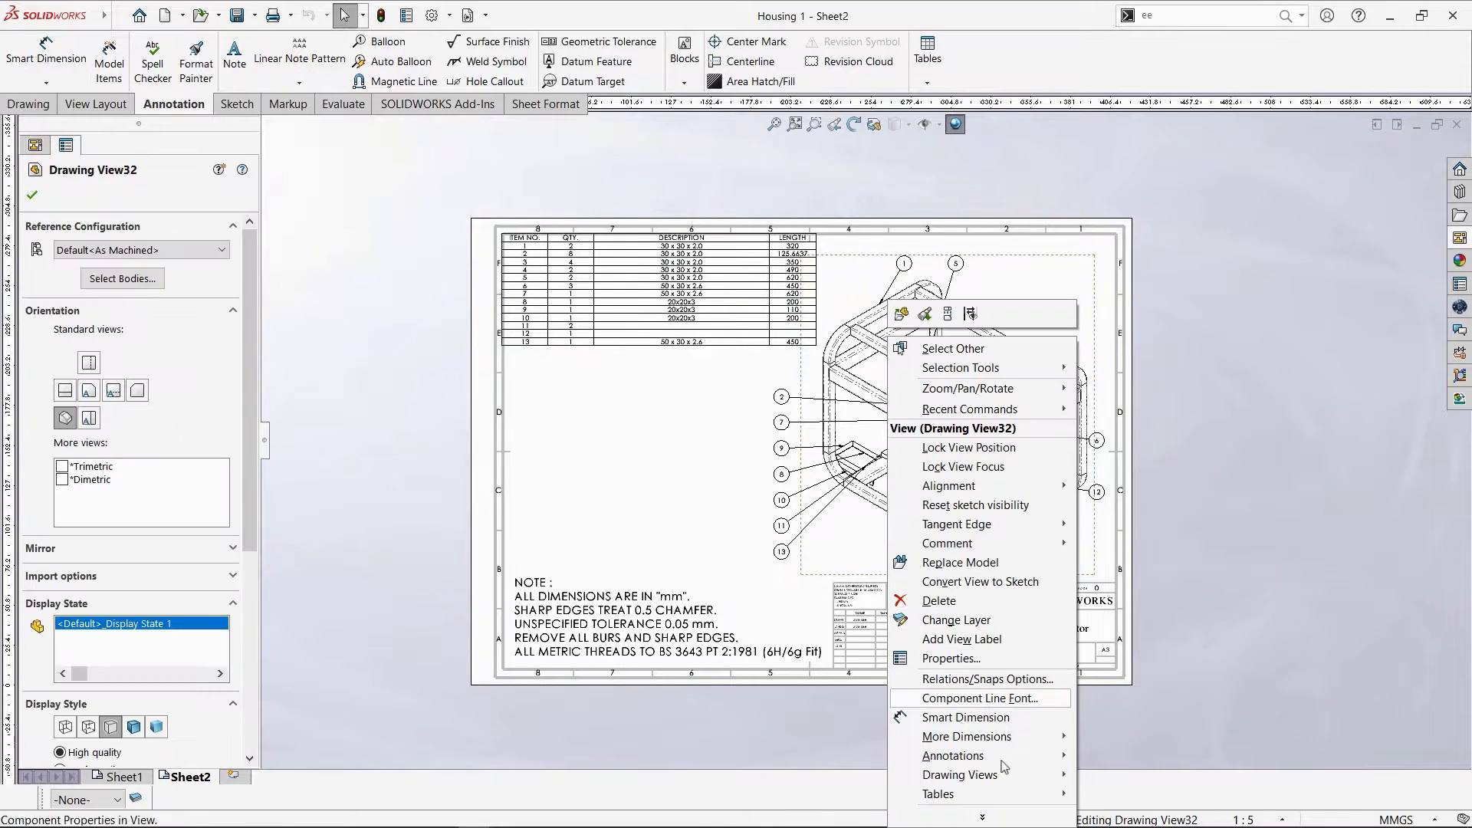
mouse_move(1047, 792)
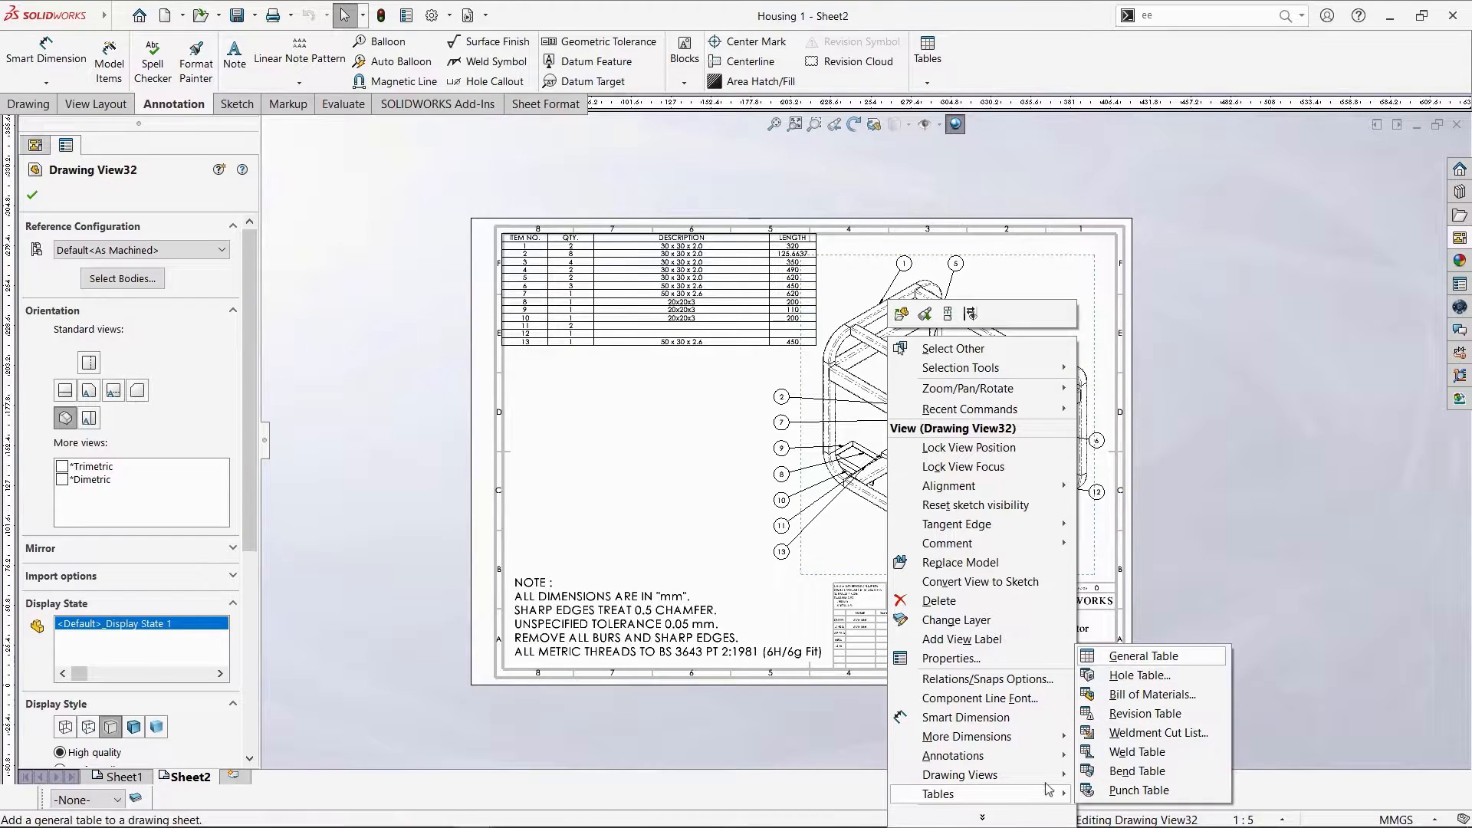
click(1144, 733)
click(782, 434)
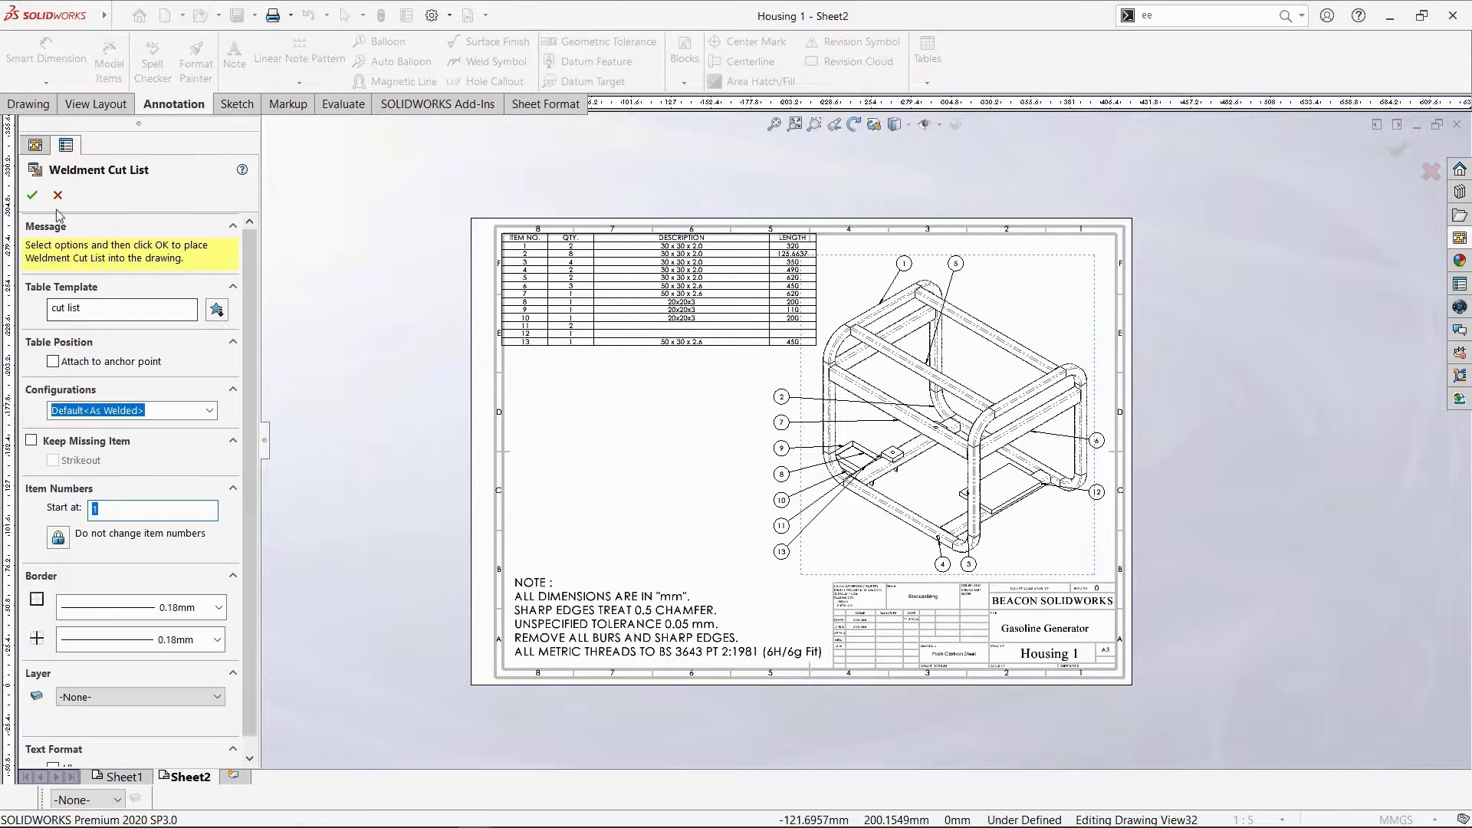
click(32, 195)
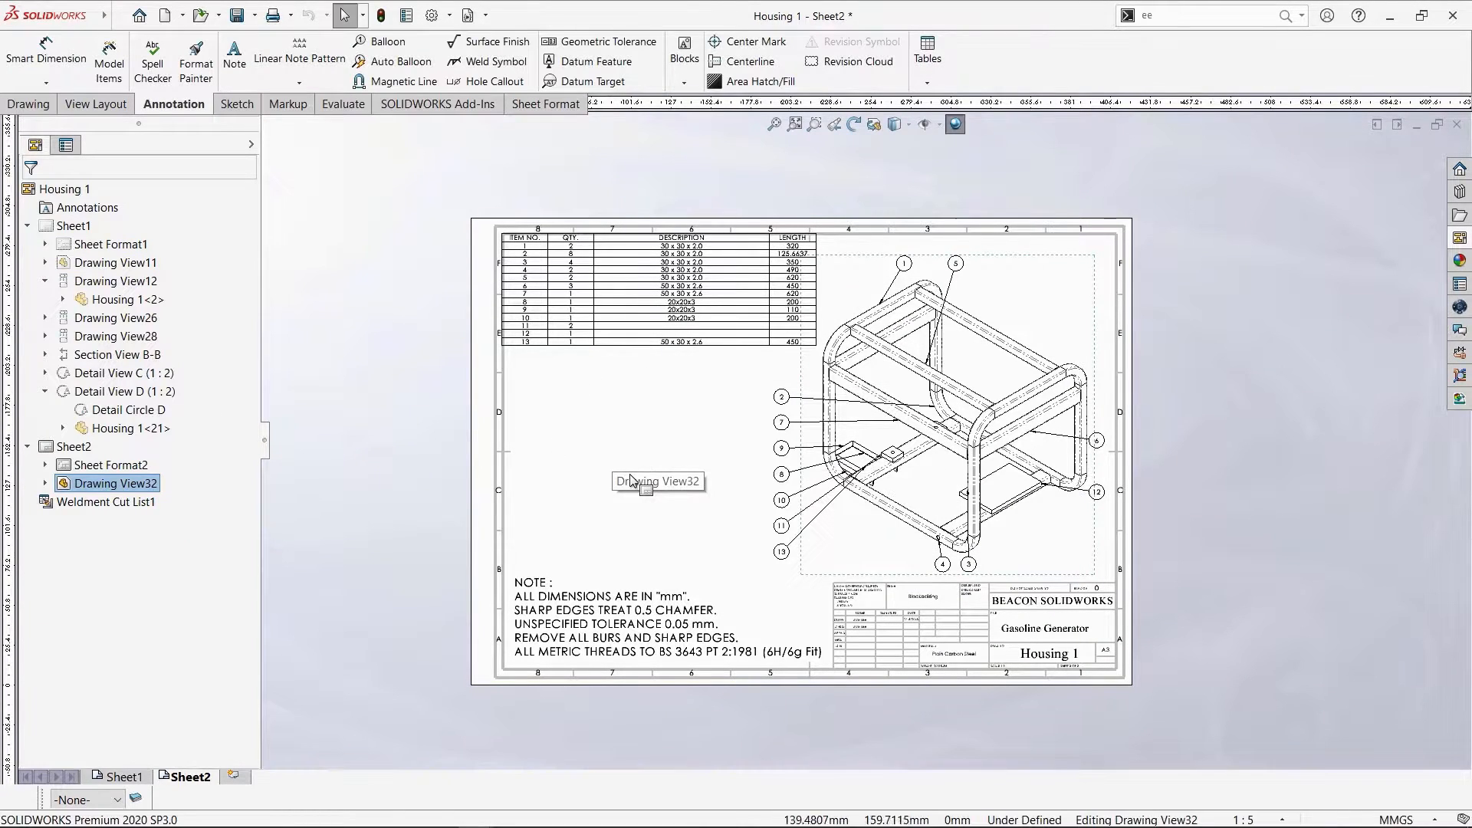
scroll(688, 457, up, 1)
mouse_move(688, 457)
middle_down()
mouse_move(782, 473)
mouse_move(740, 492)
middle_up()
scroll(1217, 495, down, 1)
middle_drag(1217, 495, 1198, 467)
click(1181, 427)
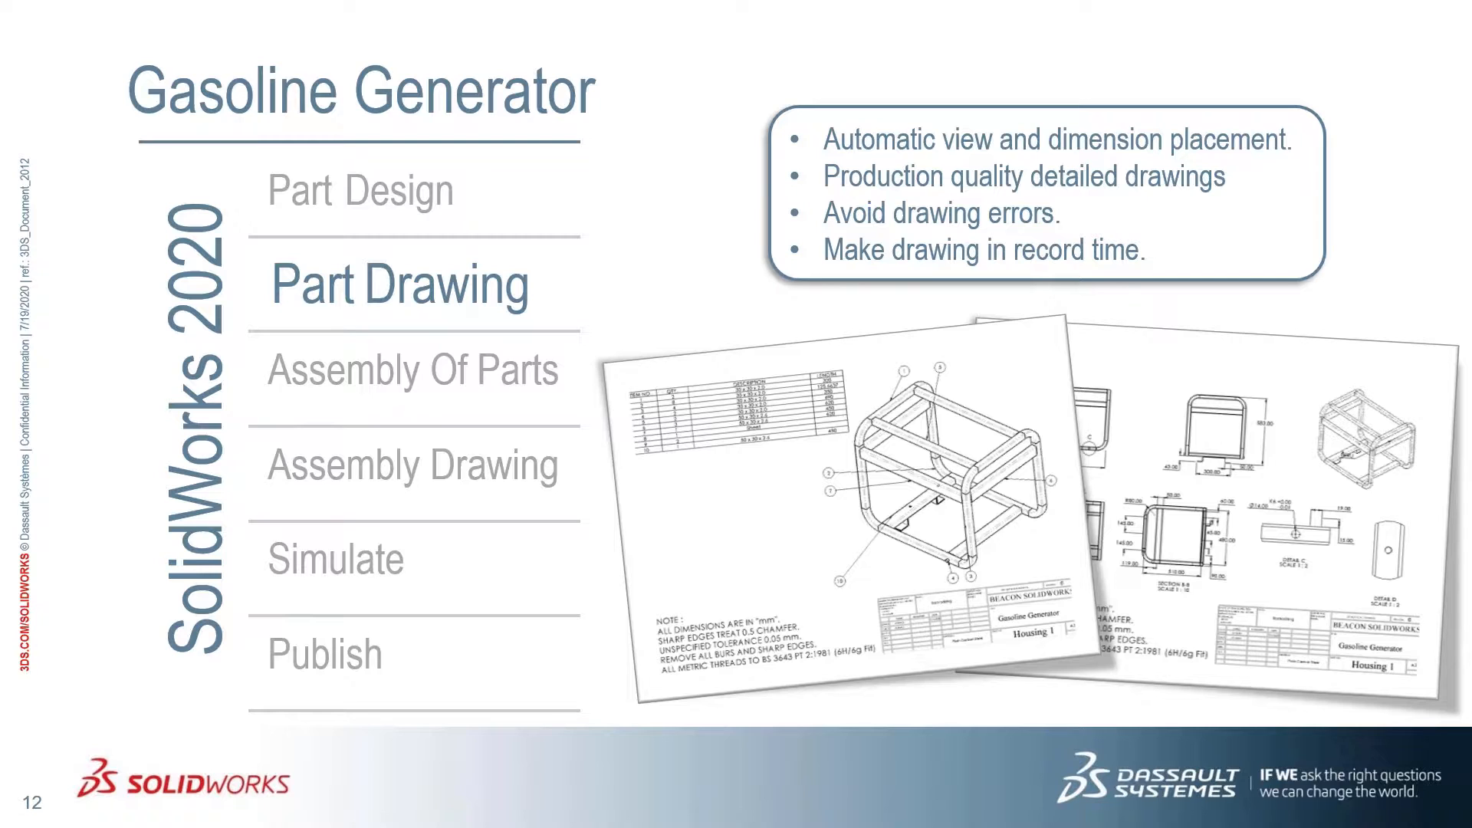
key(Right)
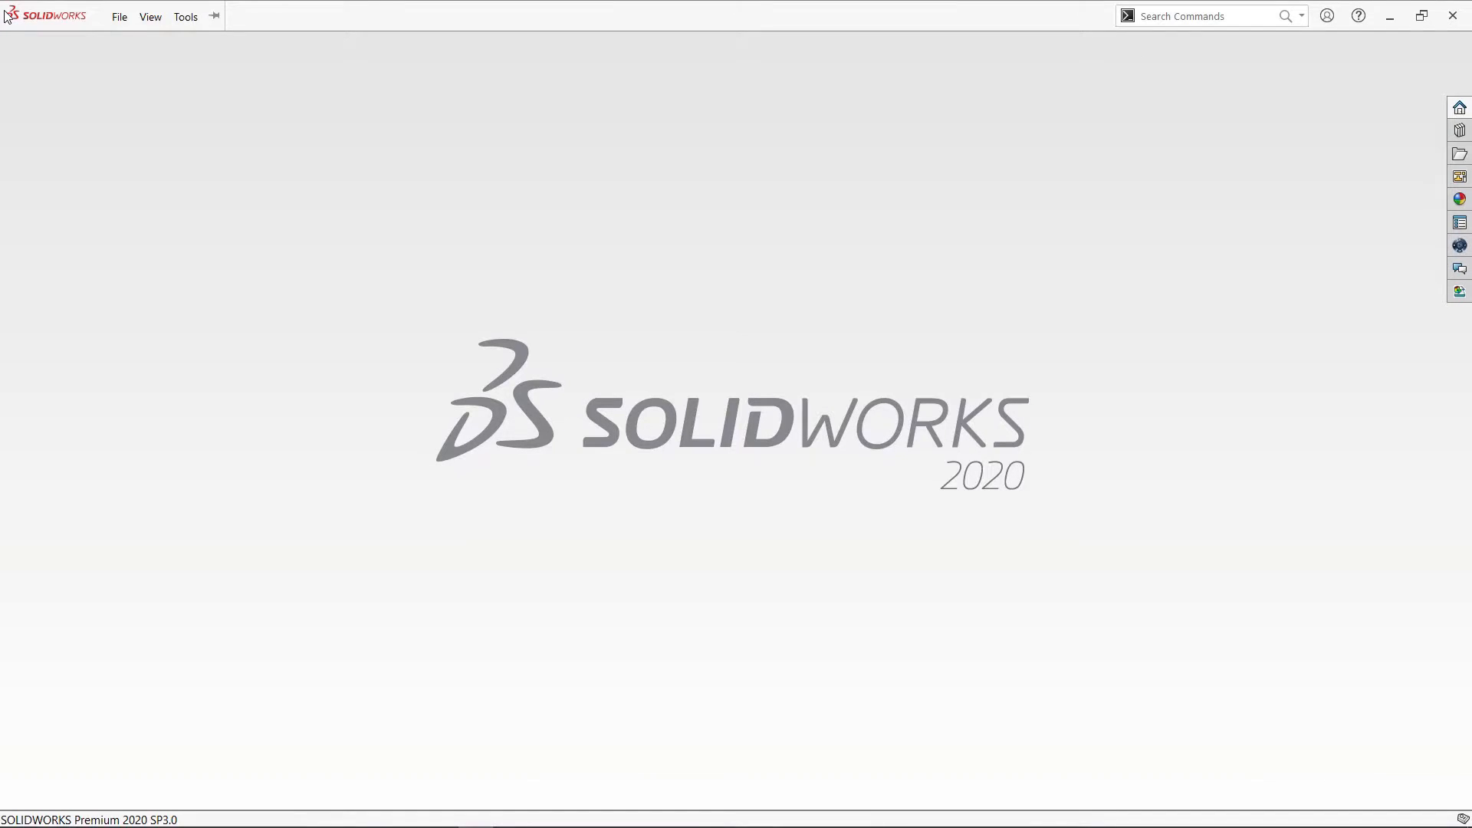
mouse_move(646, 326)
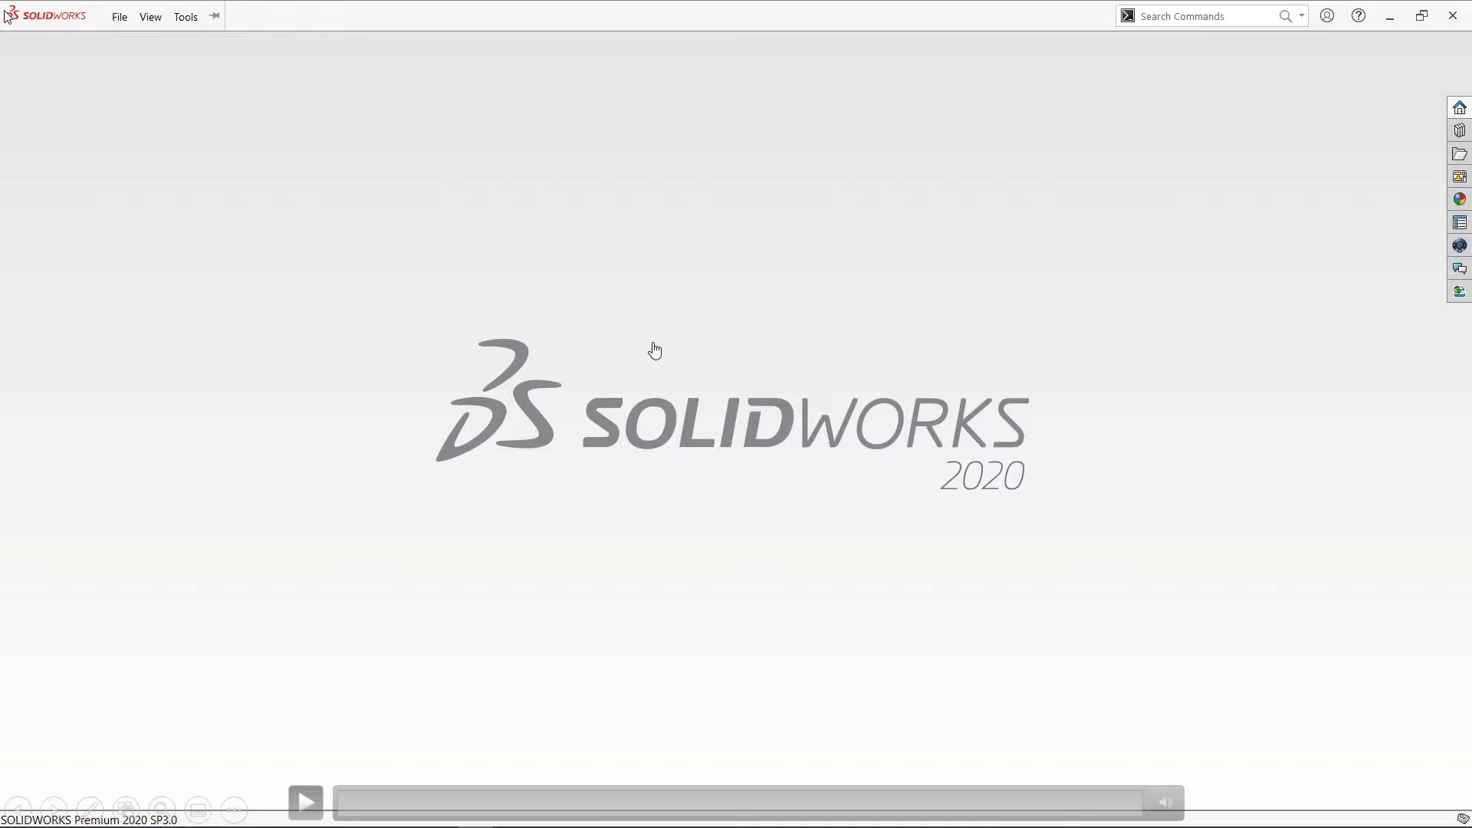
click(655, 351)
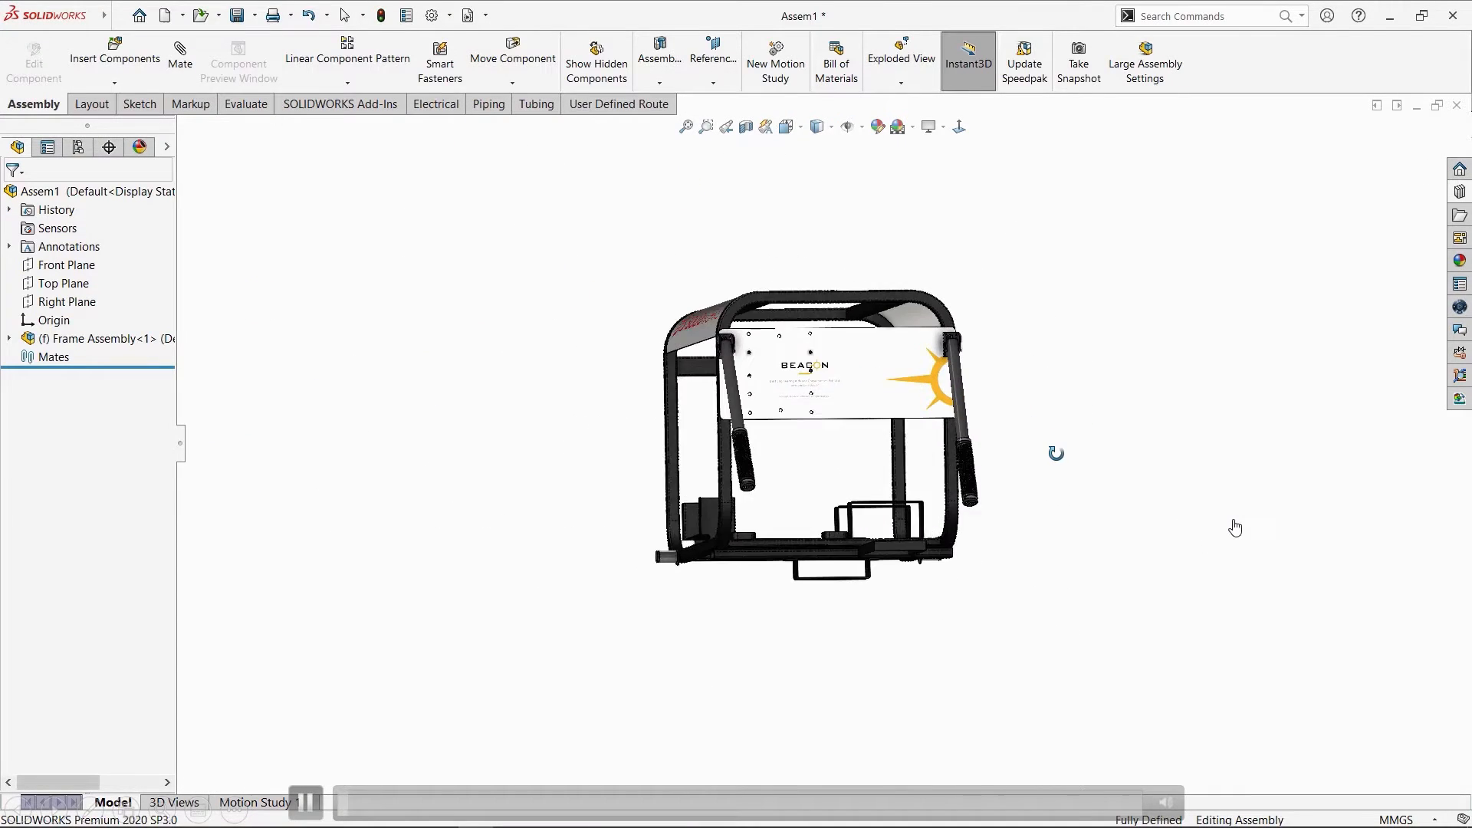
click(1235, 528)
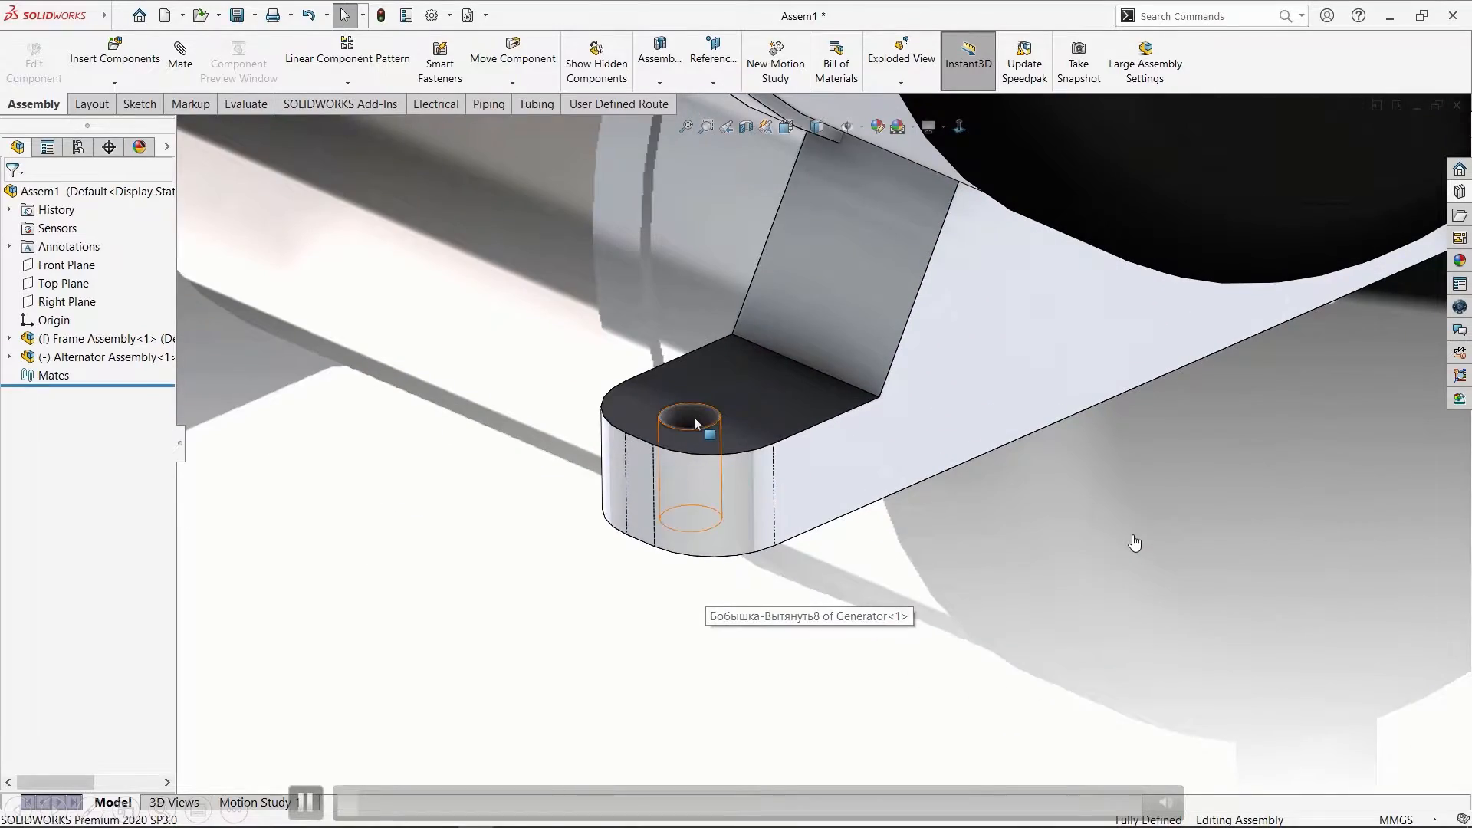
click(1132, 537)
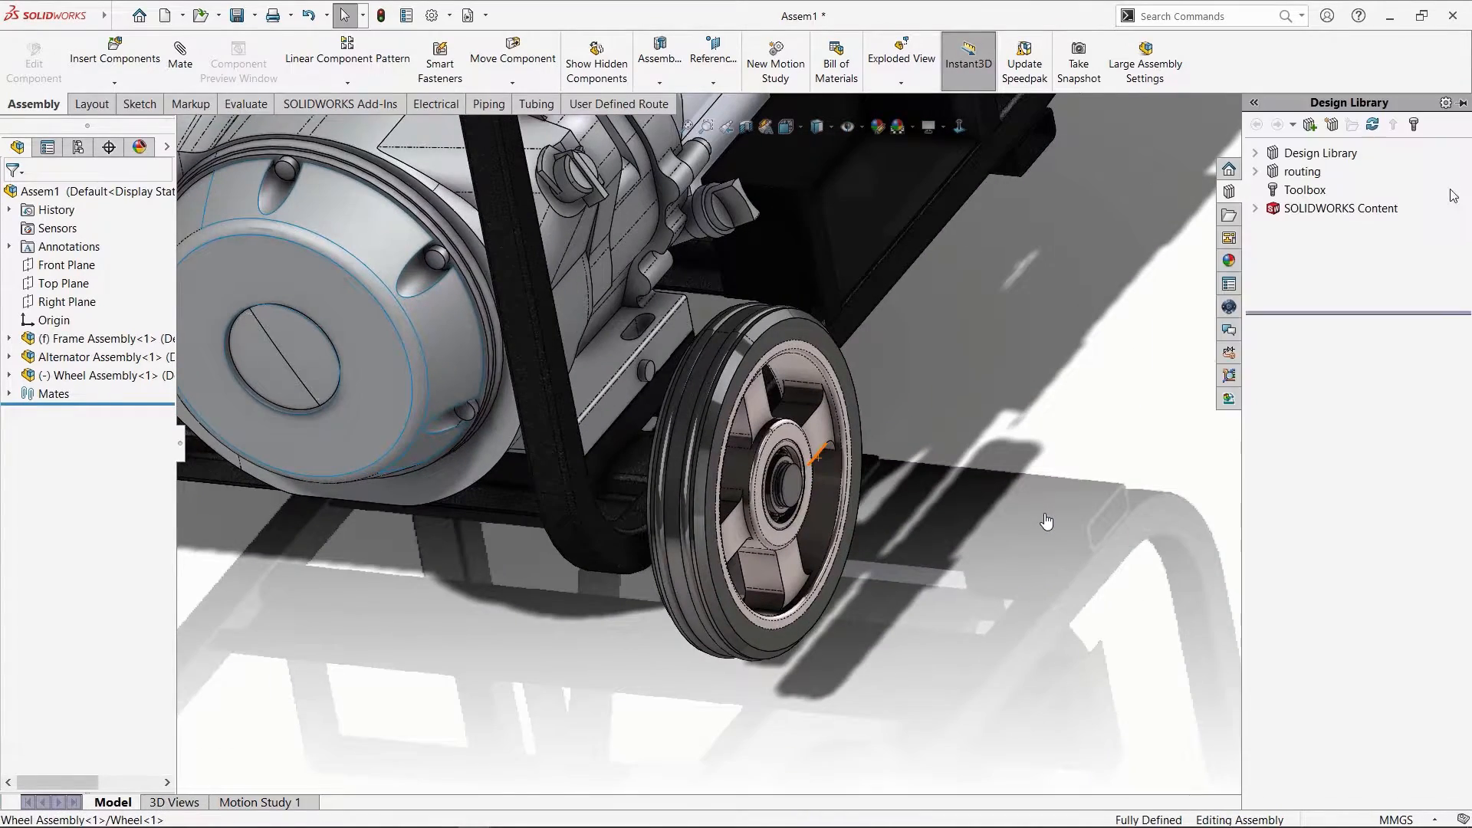
Insert an external retaining ring from the Toolbox's ANSI Metric retaining rings onto the end of the wheel shaft.
click(1362, 499)
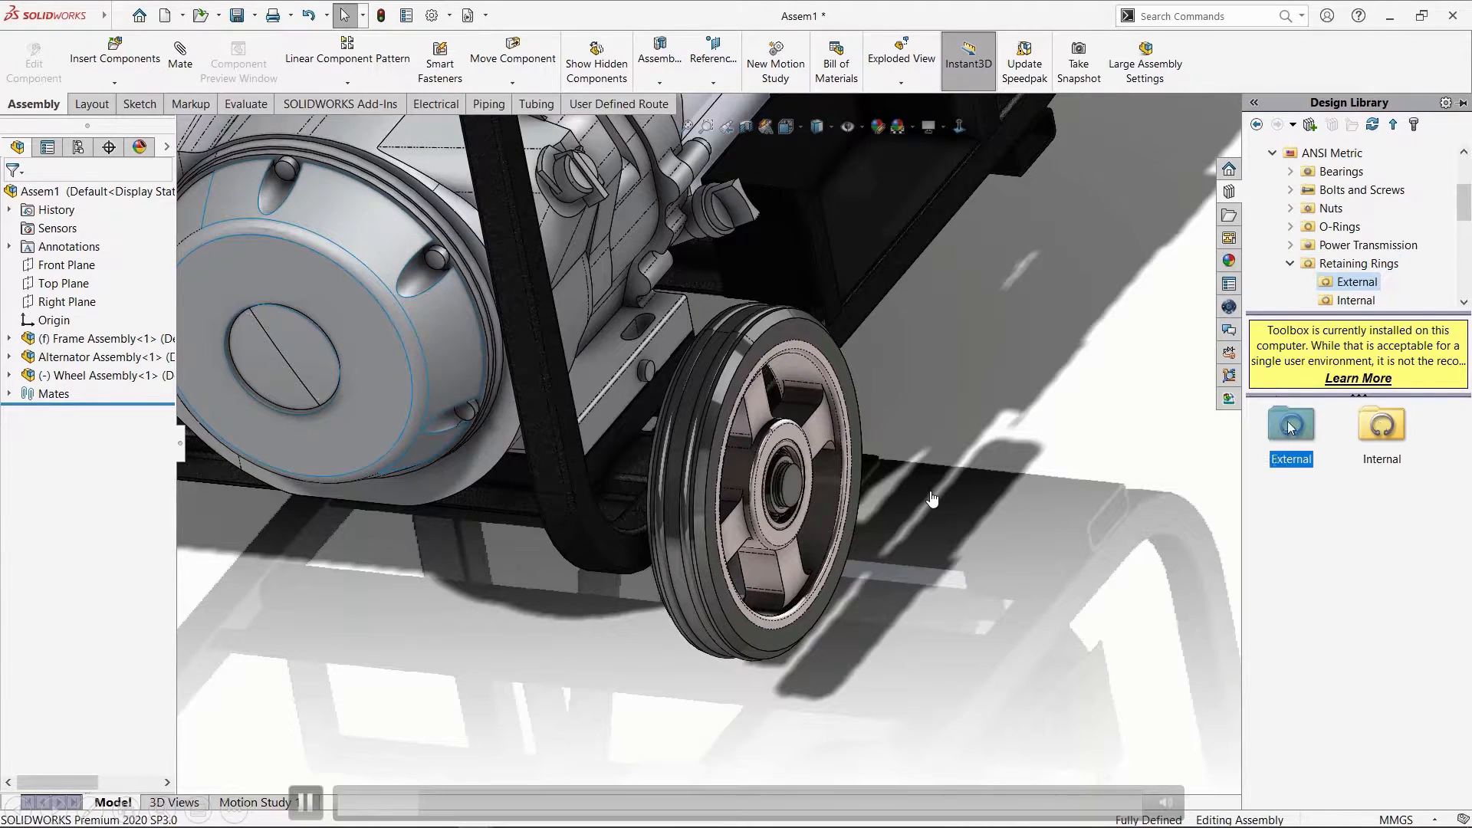
drag(783, 506, 787, 500)
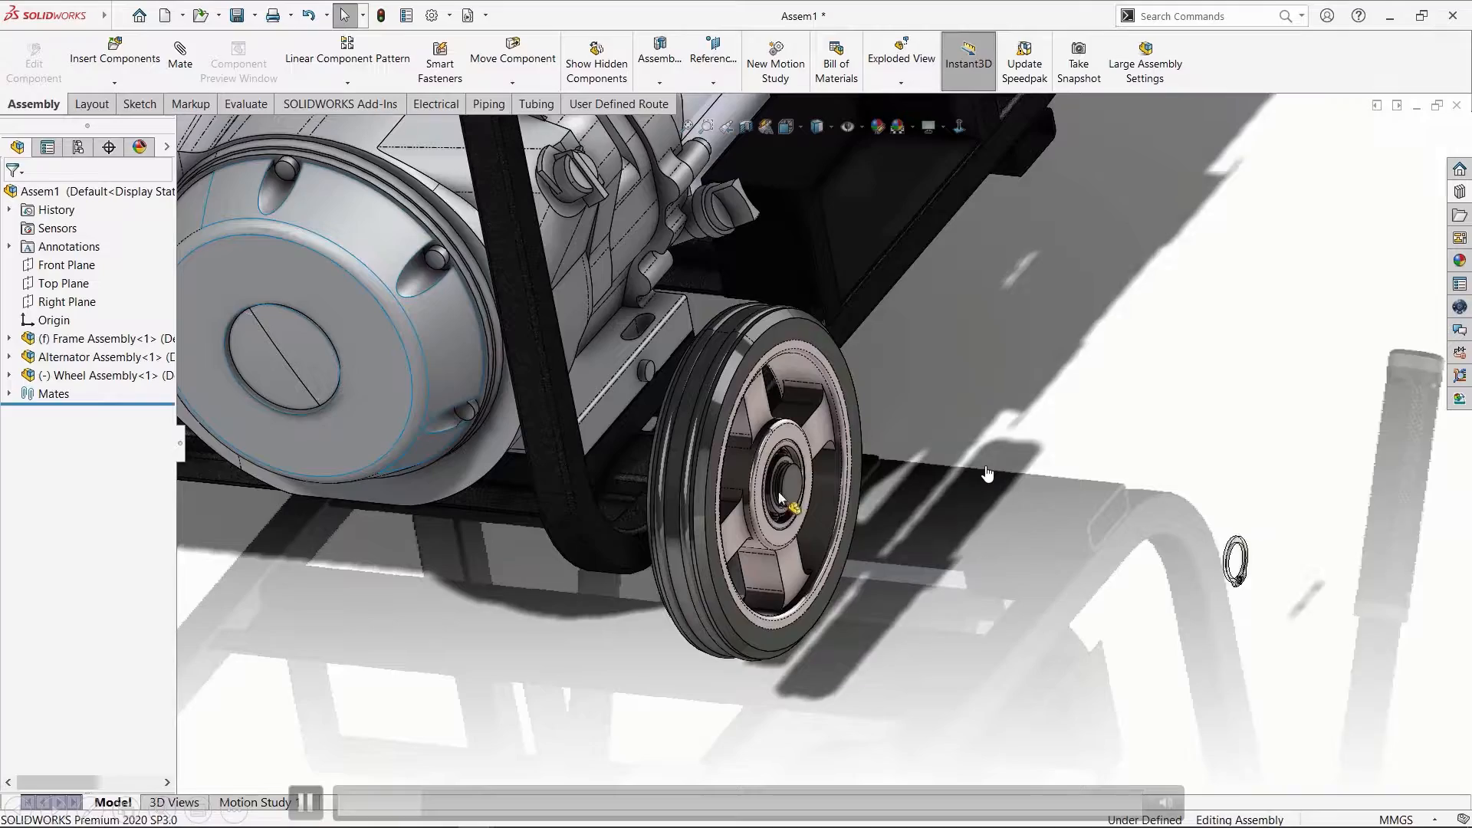
scroll(791, 482, down, 2)
scroll(791, 481, down, 5)
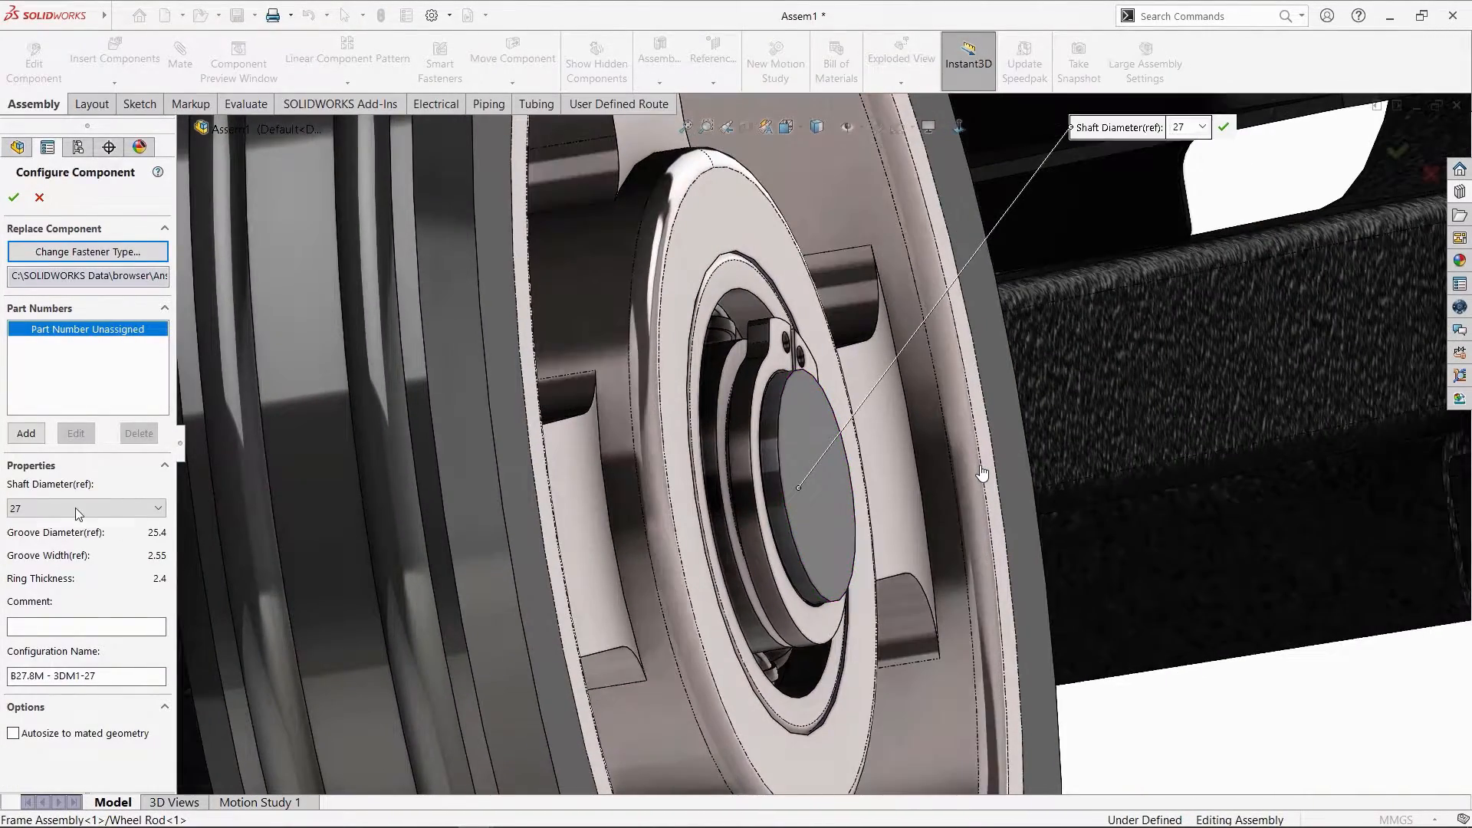
Configure the retaining ring for a shaft diameter of 22 and finish without placing further copies.
click(85, 508)
click(46, 648)
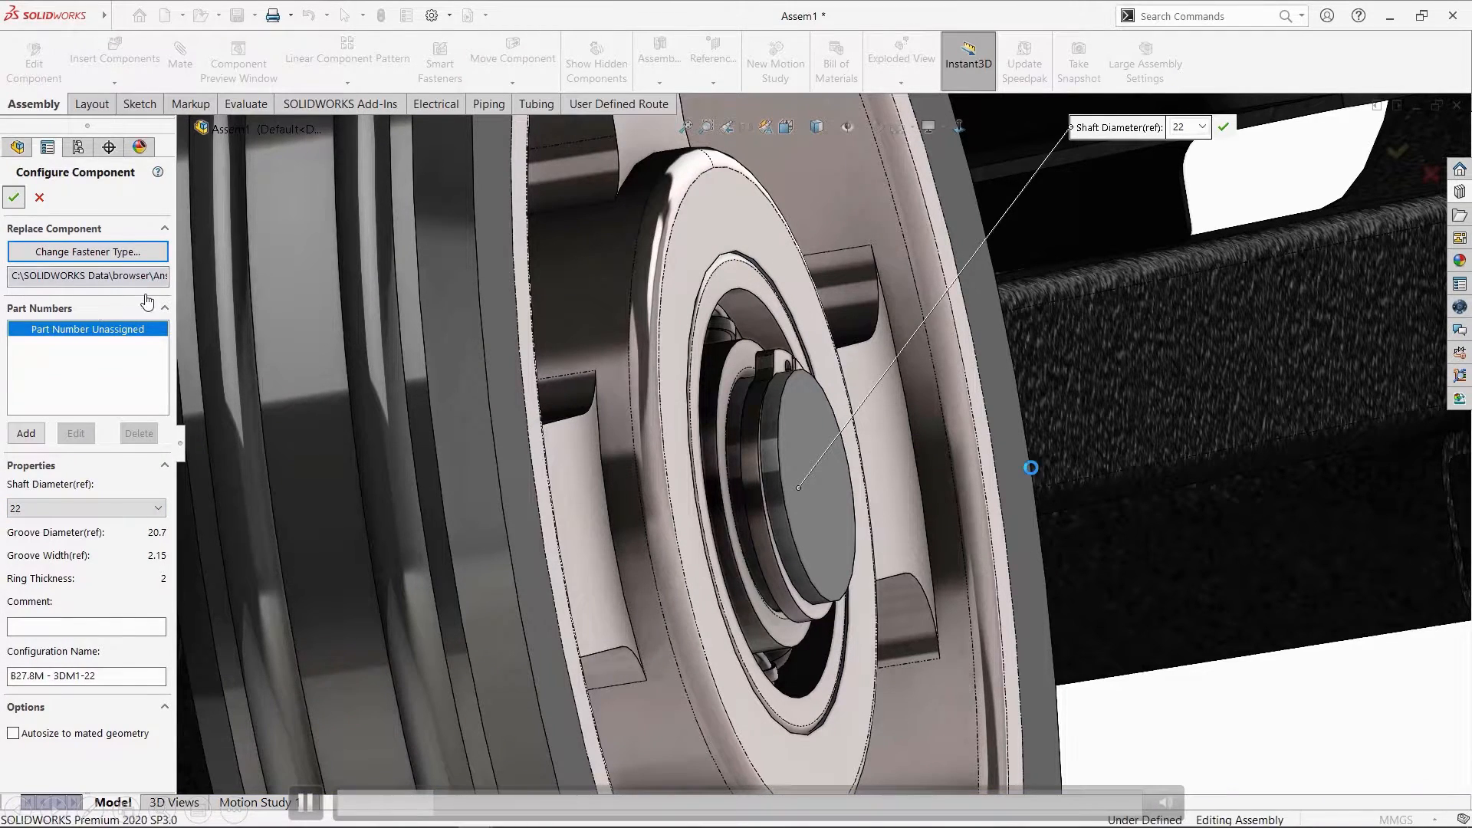
right_click(930, 504)
scroll(933, 503, up, 12)
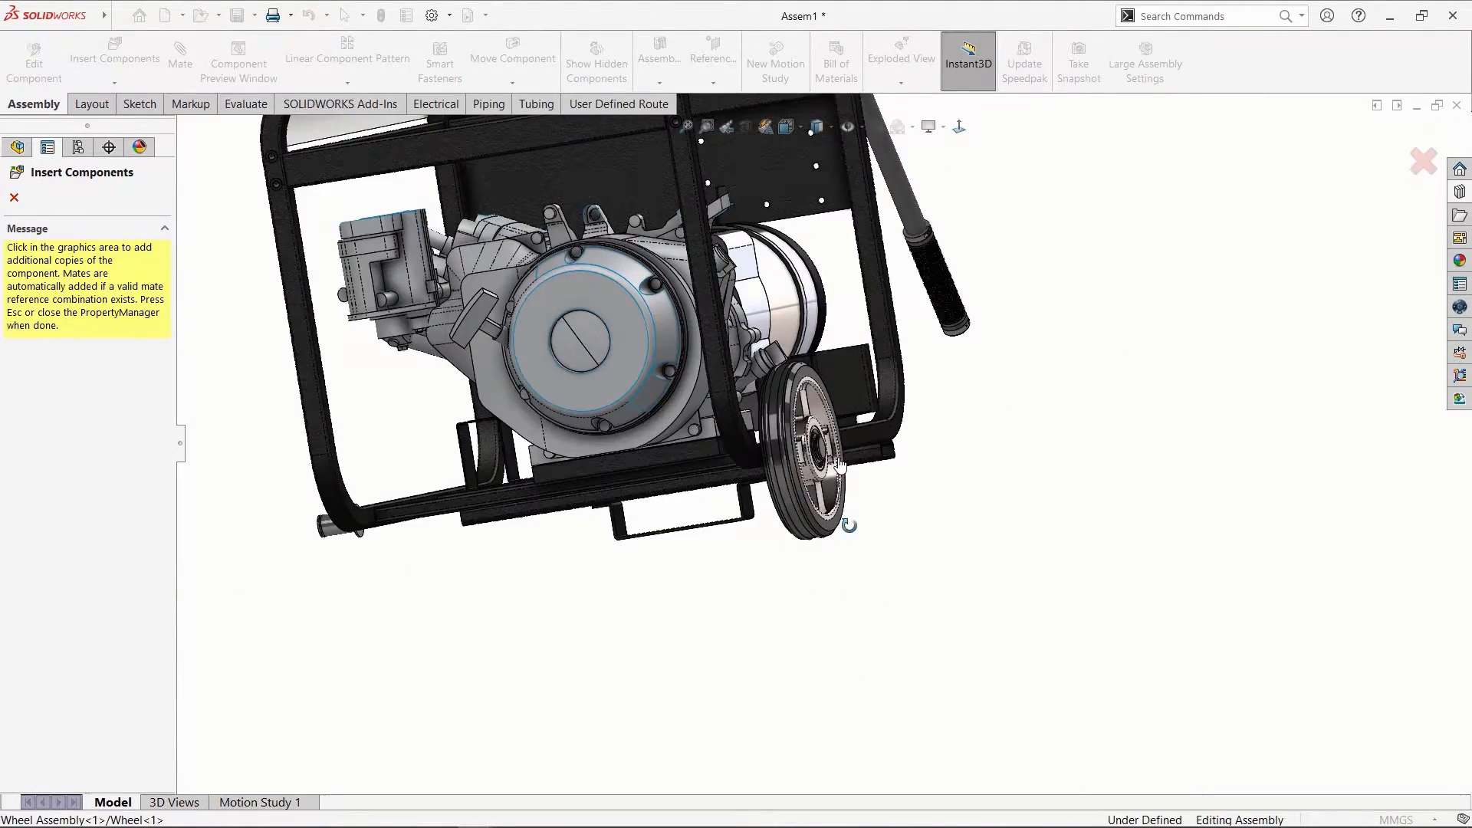
key(Escape)
Insert the Battery part into the assembly and place it outside the frame beside the wheels.
middle_drag(848, 526, 936, 539)
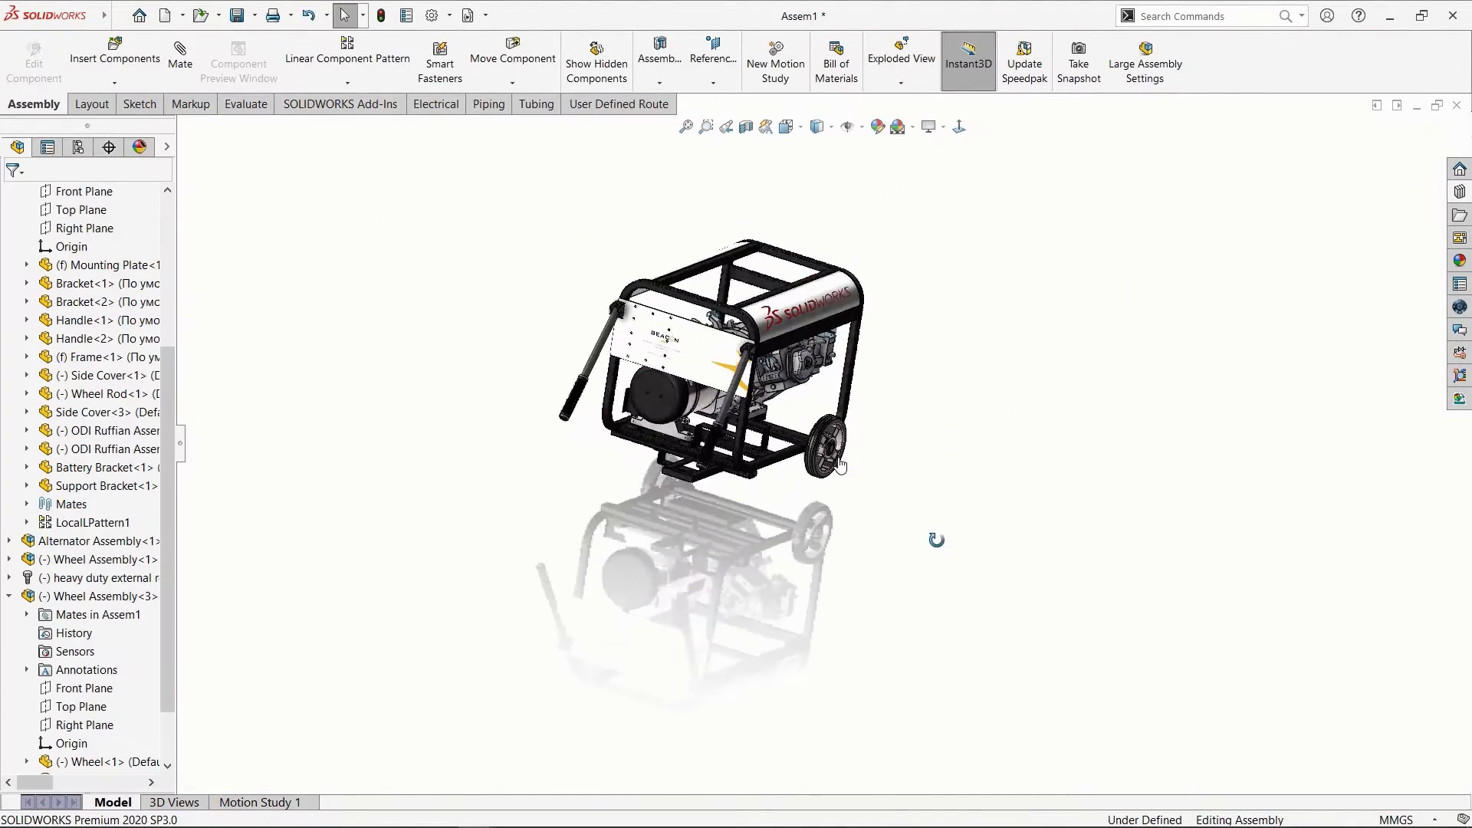
key(f)
click(115, 54)
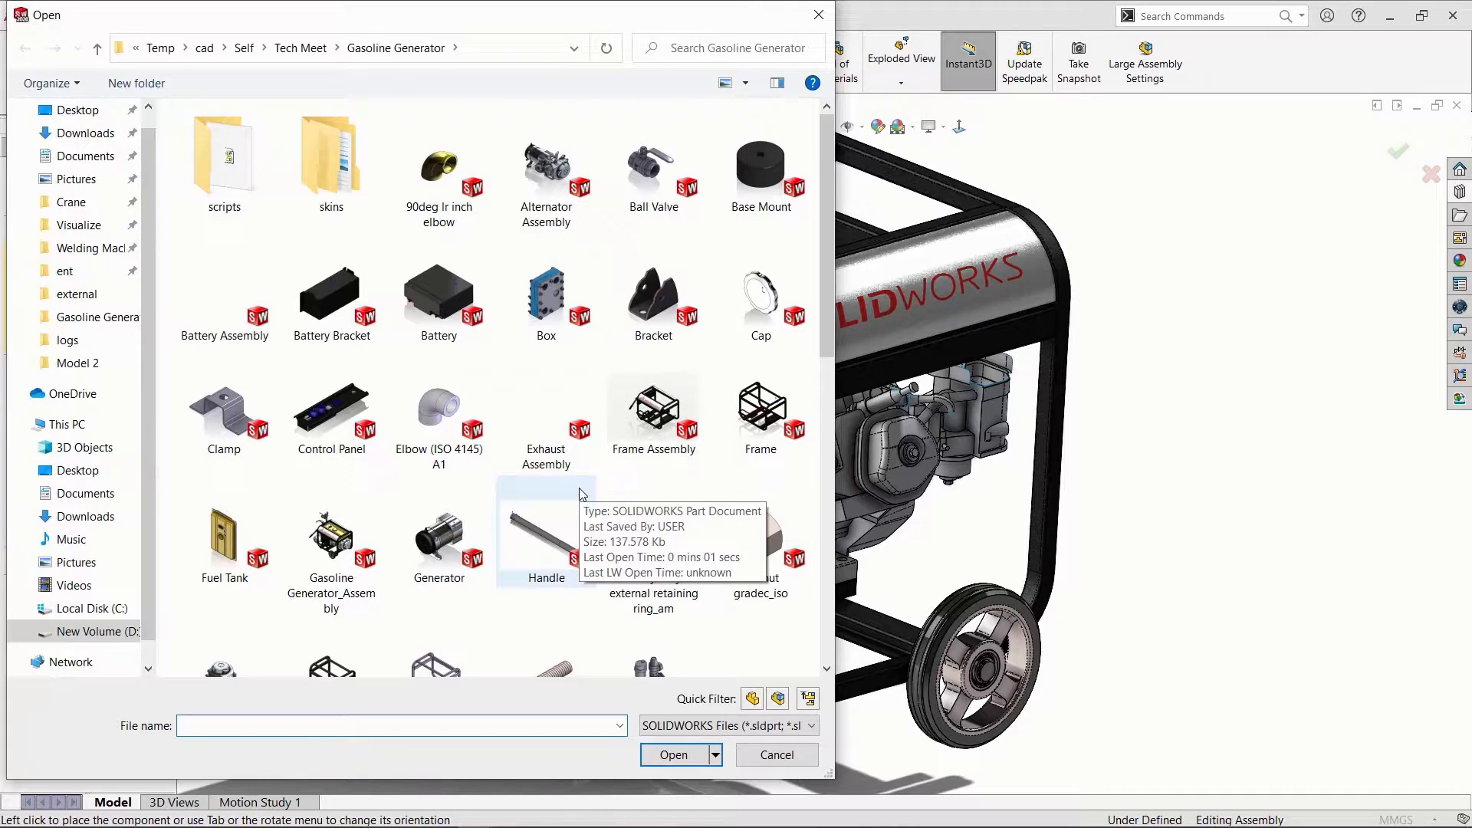
click(428, 296)
click(675, 755)
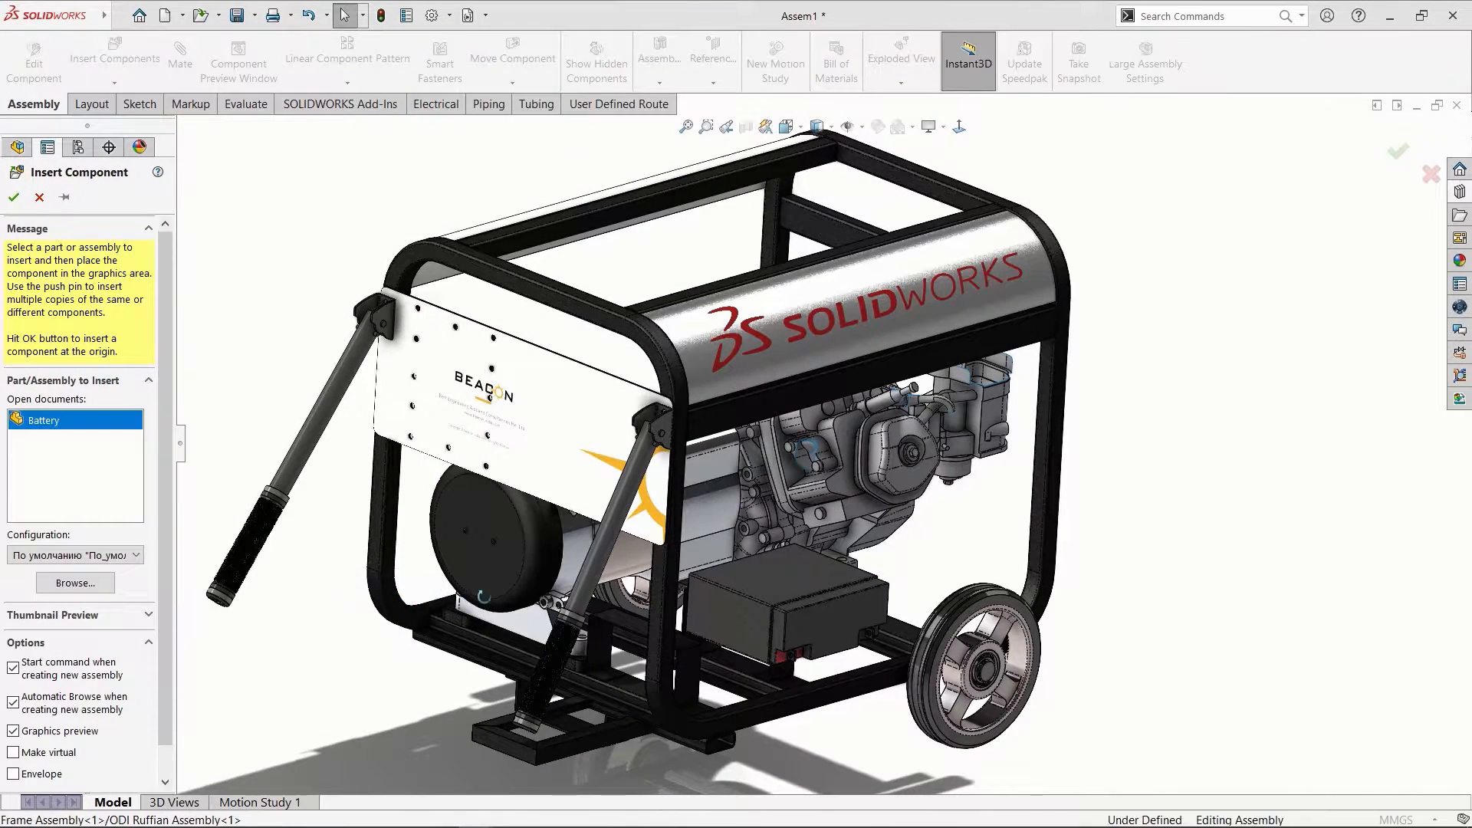
click(644, 560)
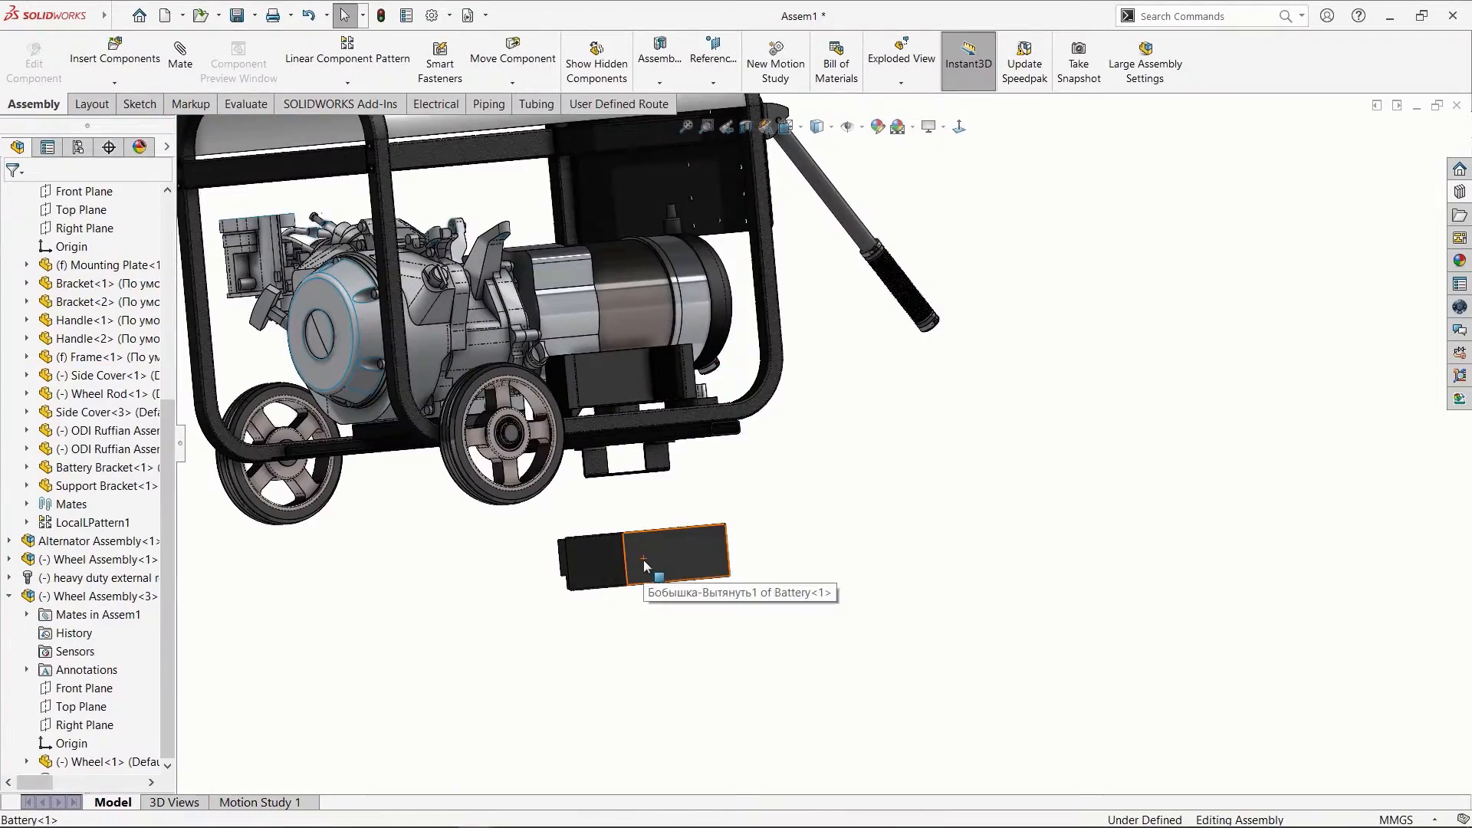
Mate the battery's bottom face to the inner face of the battery bracket, seating the battery upright.
click(643, 559)
middle_drag(644, 559, 606, 481)
scroll(606, 482, down, 1)
ctrl+click(592, 458)
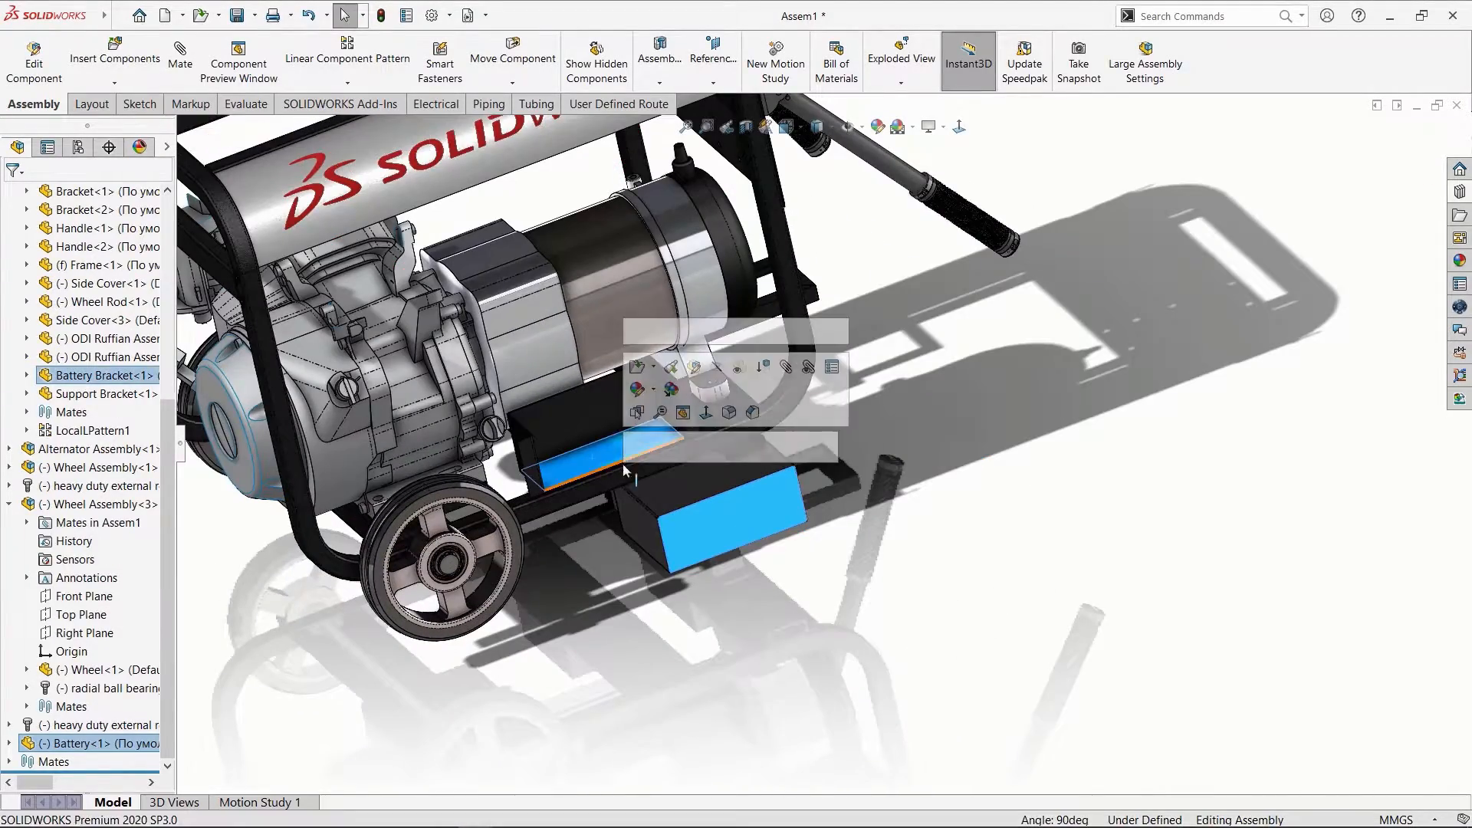
click(644, 449)
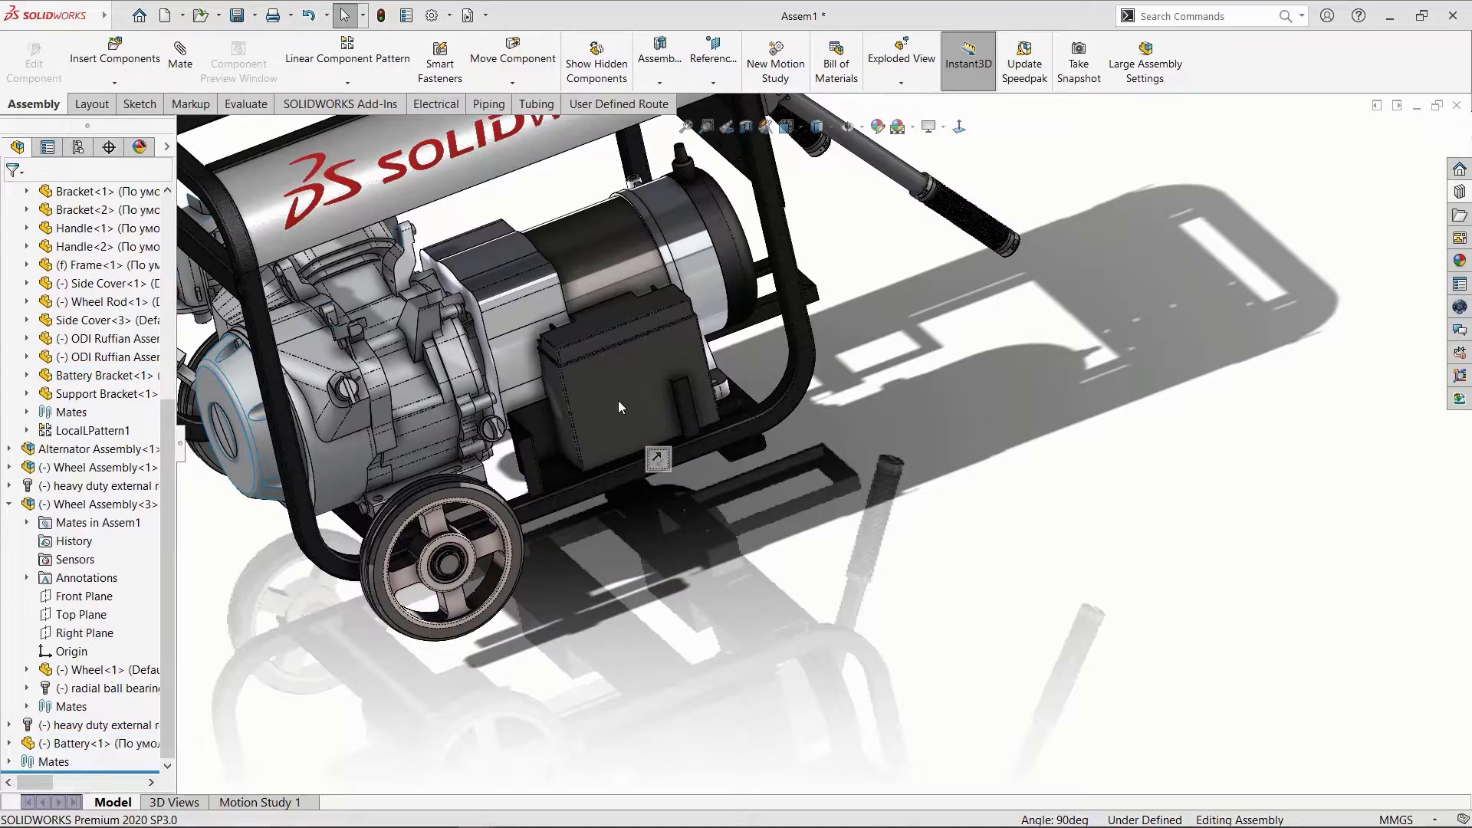
right_click(831, 391)
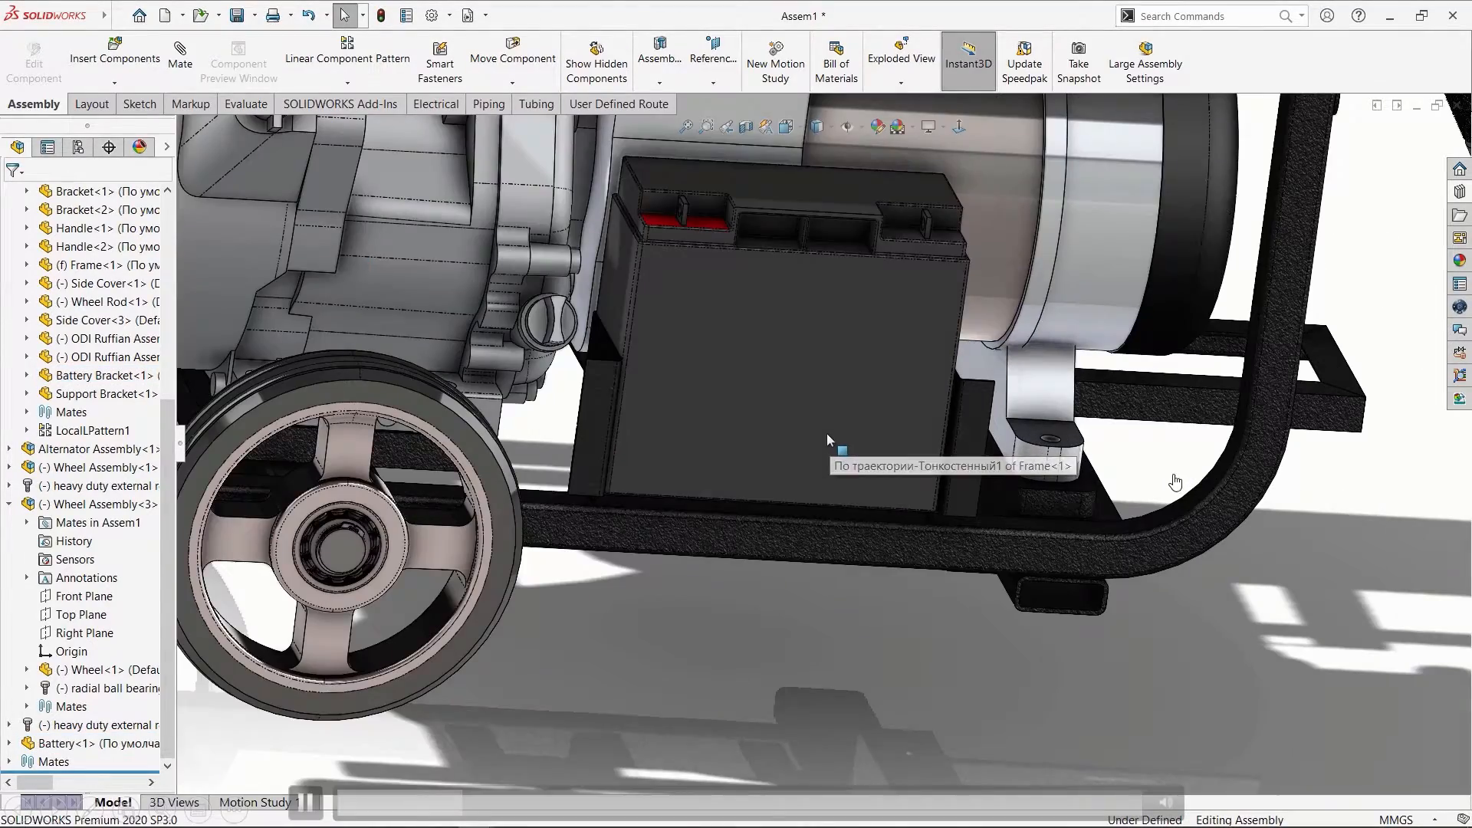
Insert the Plate part in front of the battery and mate it coincident across the battery bracket's front flanges.
scroll(827, 434, down, 3)
middle_drag(826, 434, 845, 484)
key(f)
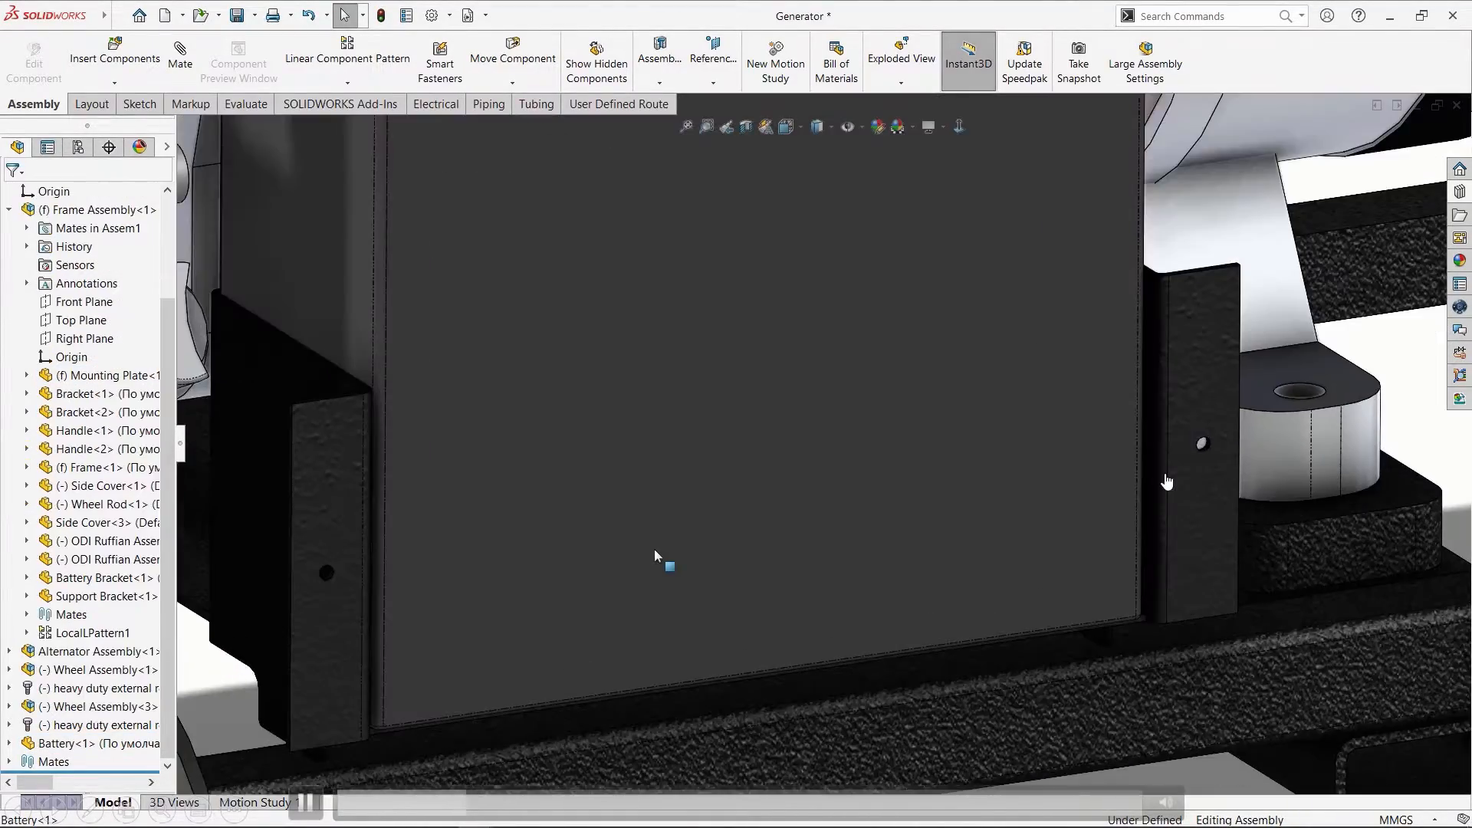
middle_drag(655, 556, 636, 641)
click(108, 65)
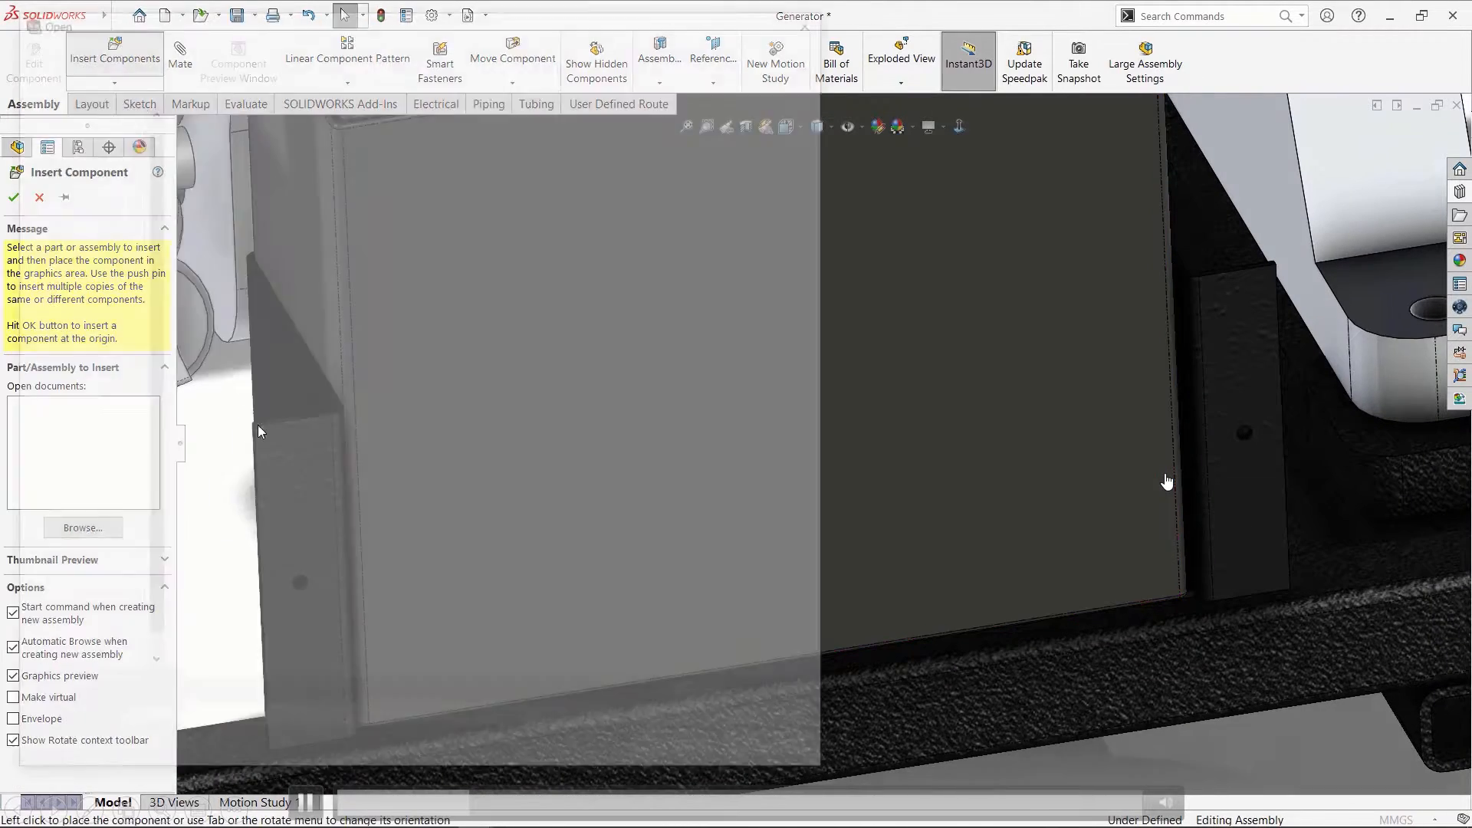
scroll(561, 543, down, 10)
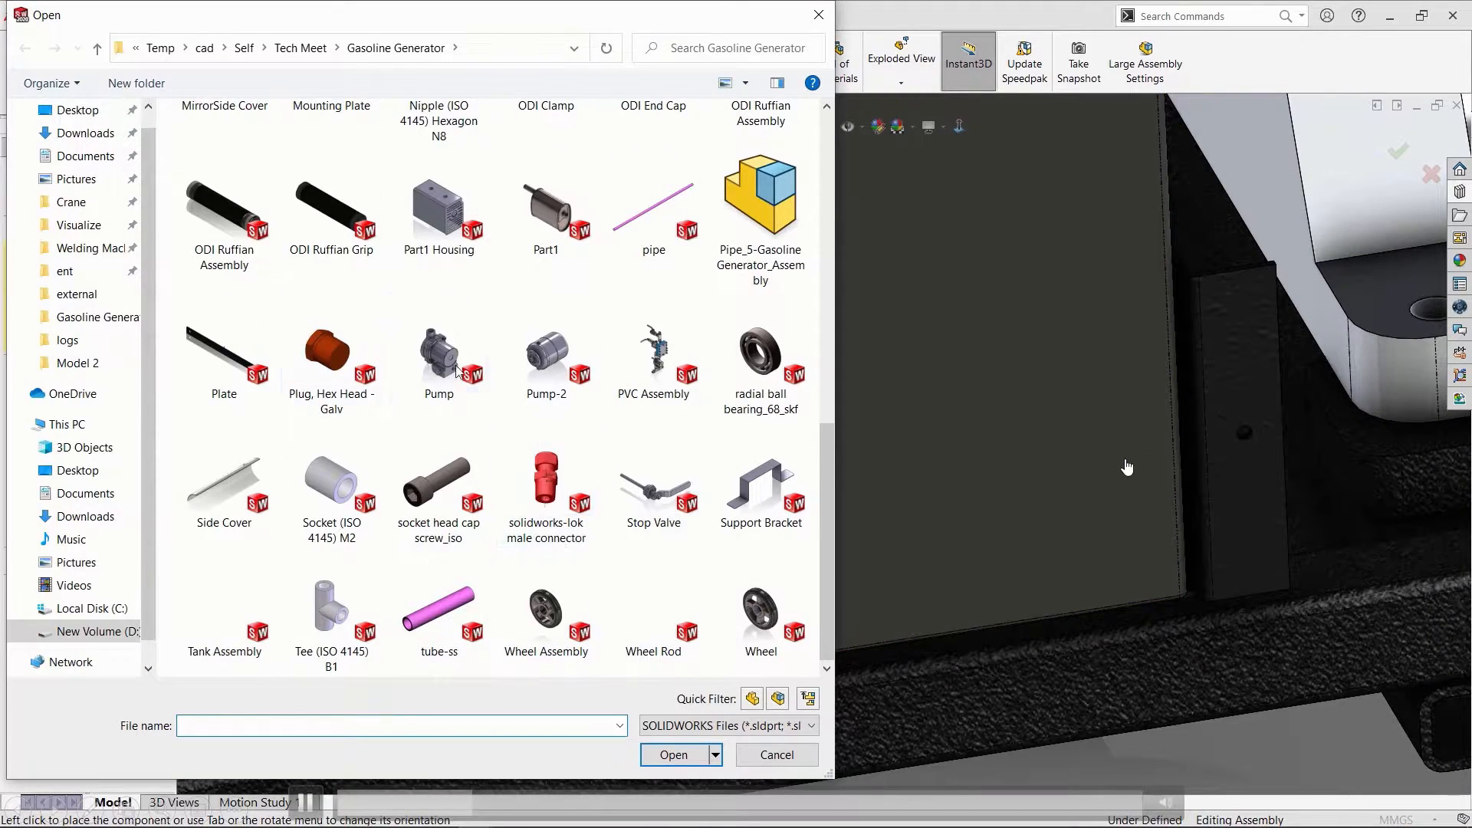
click(224, 352)
click(674, 754)
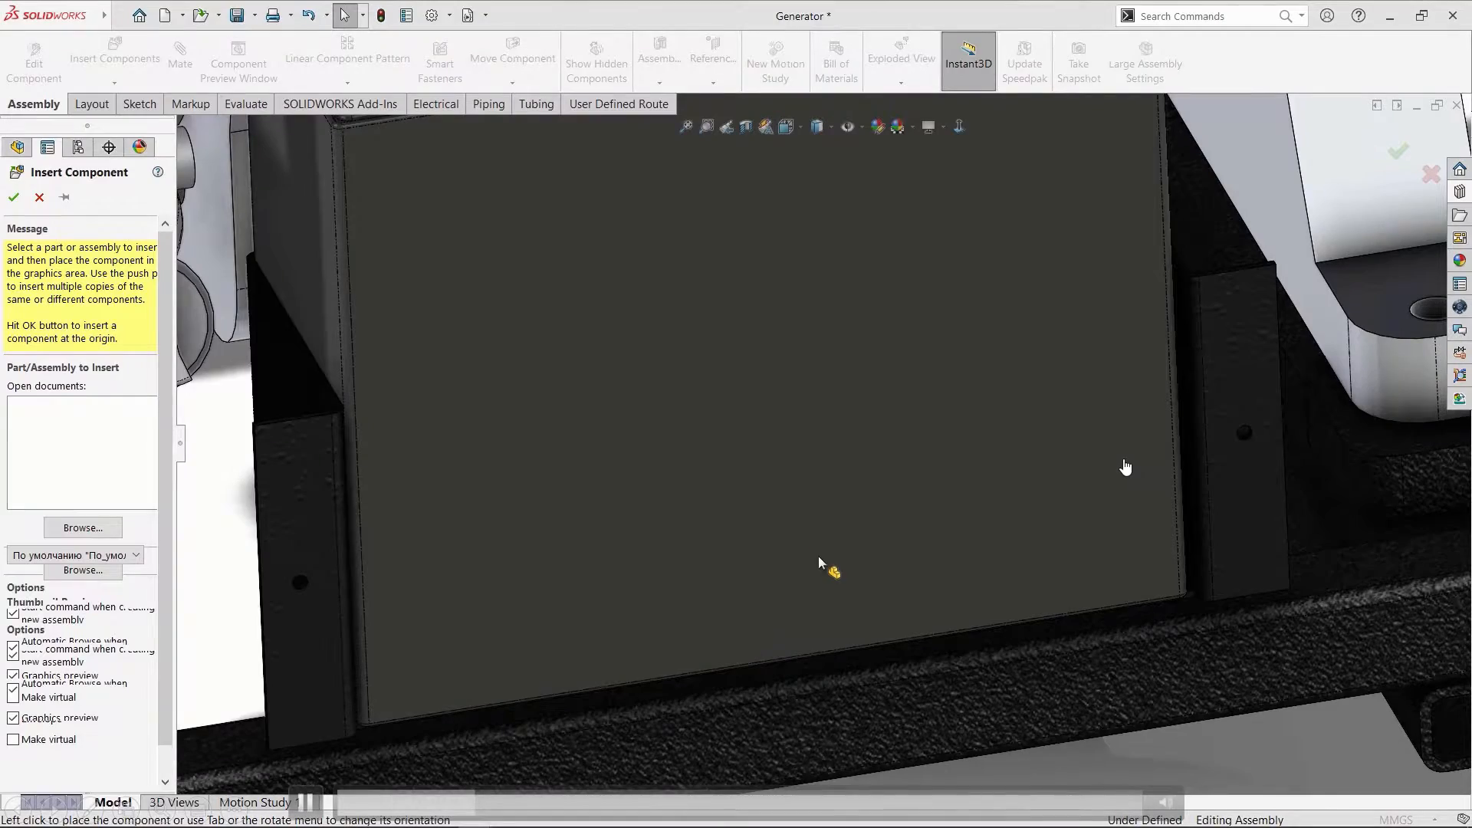
scroll(818, 555, up, 5)
click(830, 592)
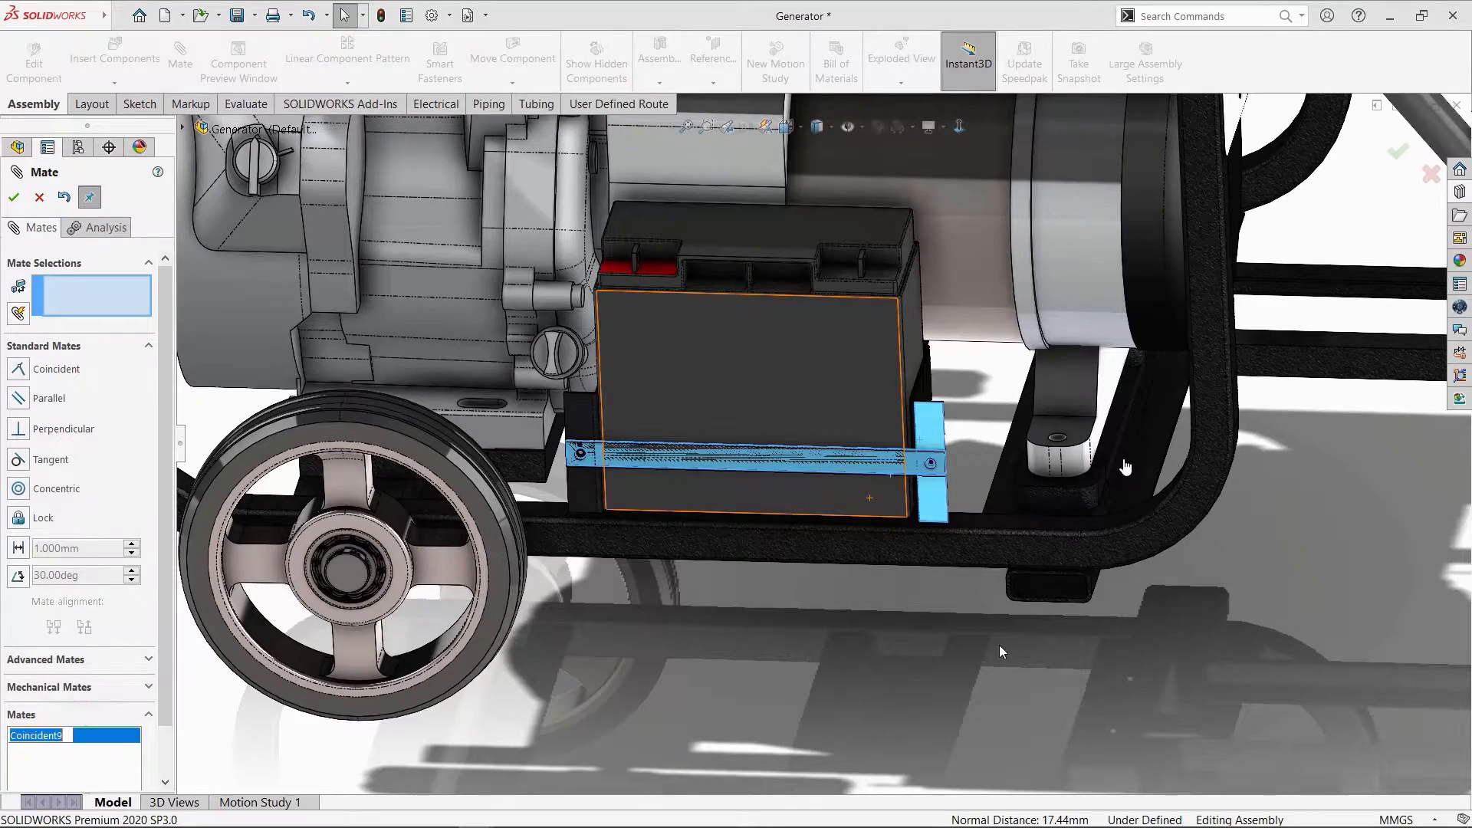
click(966, 618)
middle_drag(966, 618, 908, 485)
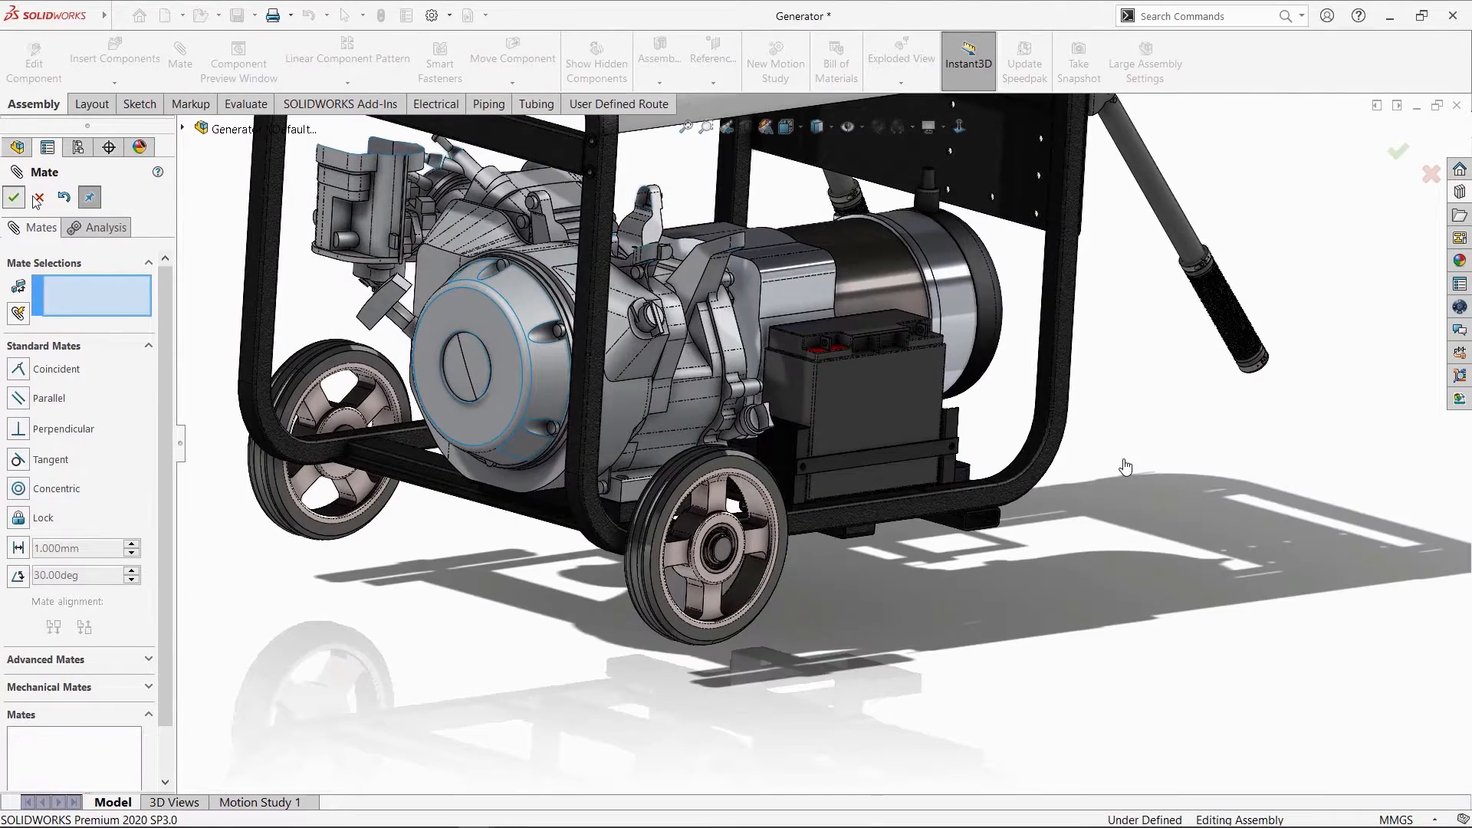
Insert the Control Panel part into the generator assembly.
click(107, 61)
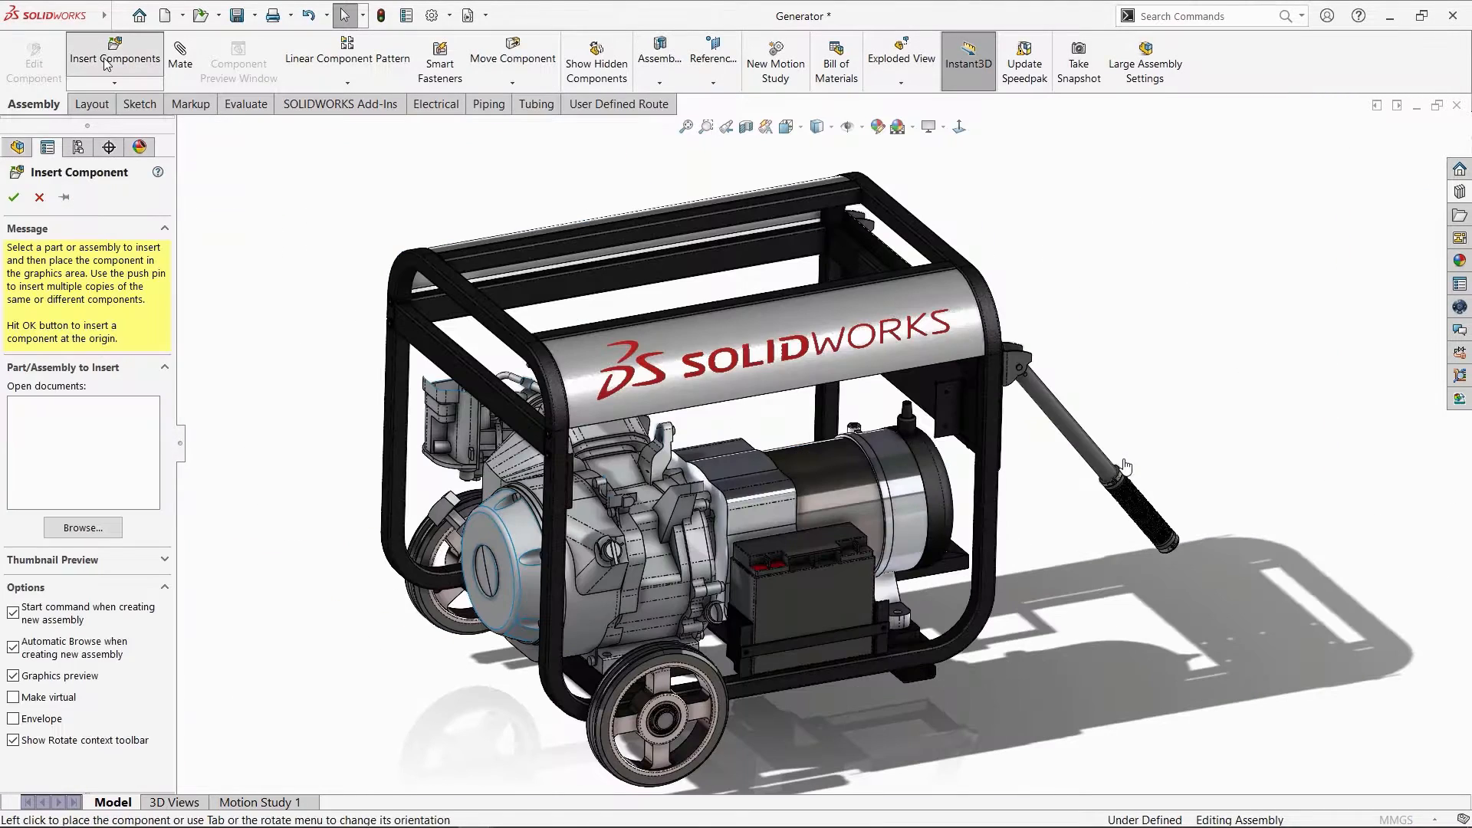
scroll(452, 480, down, 5)
scroll(460, 485, up, 5)
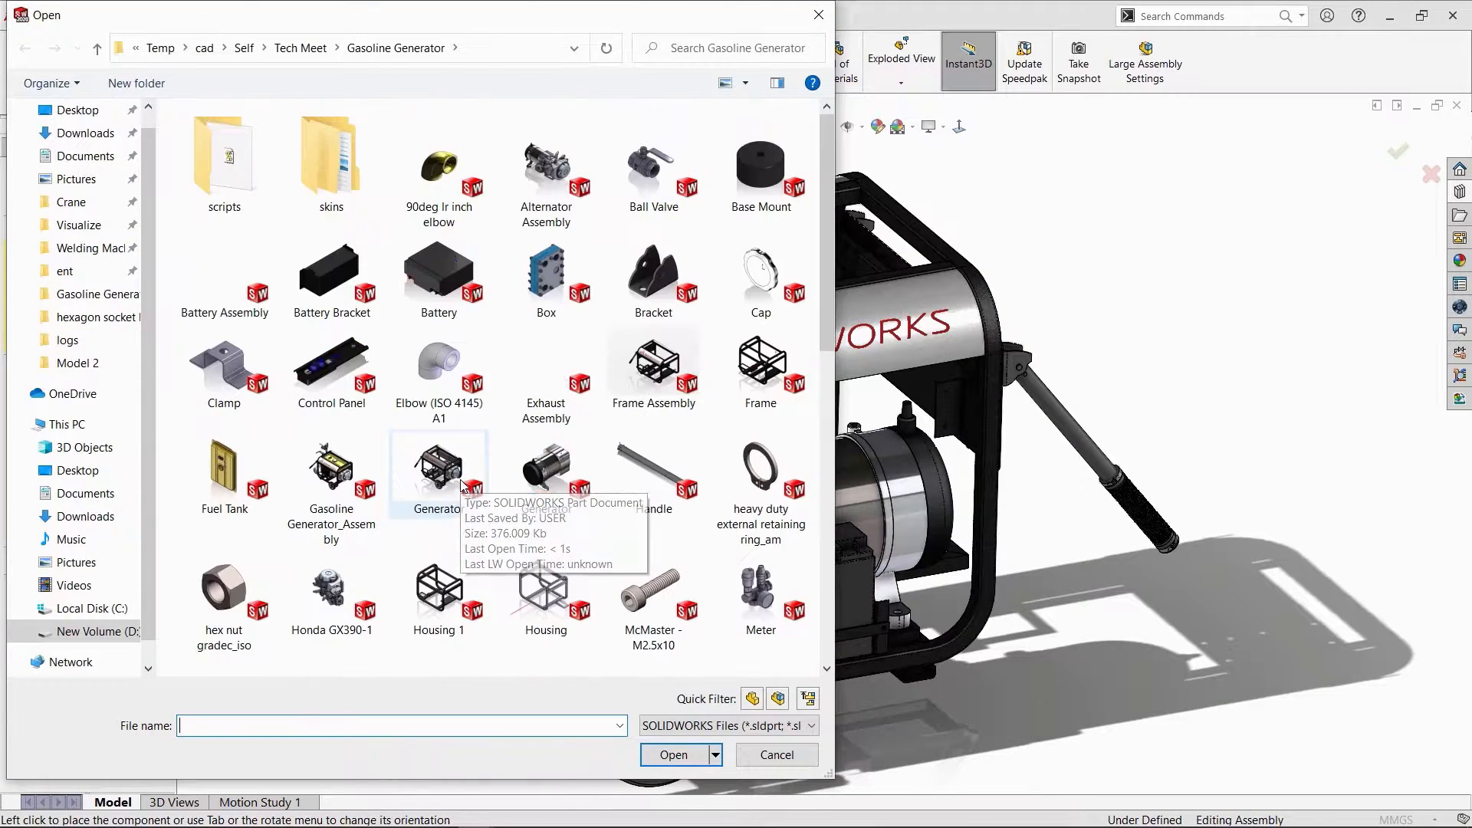
click(332, 366)
click(673, 755)
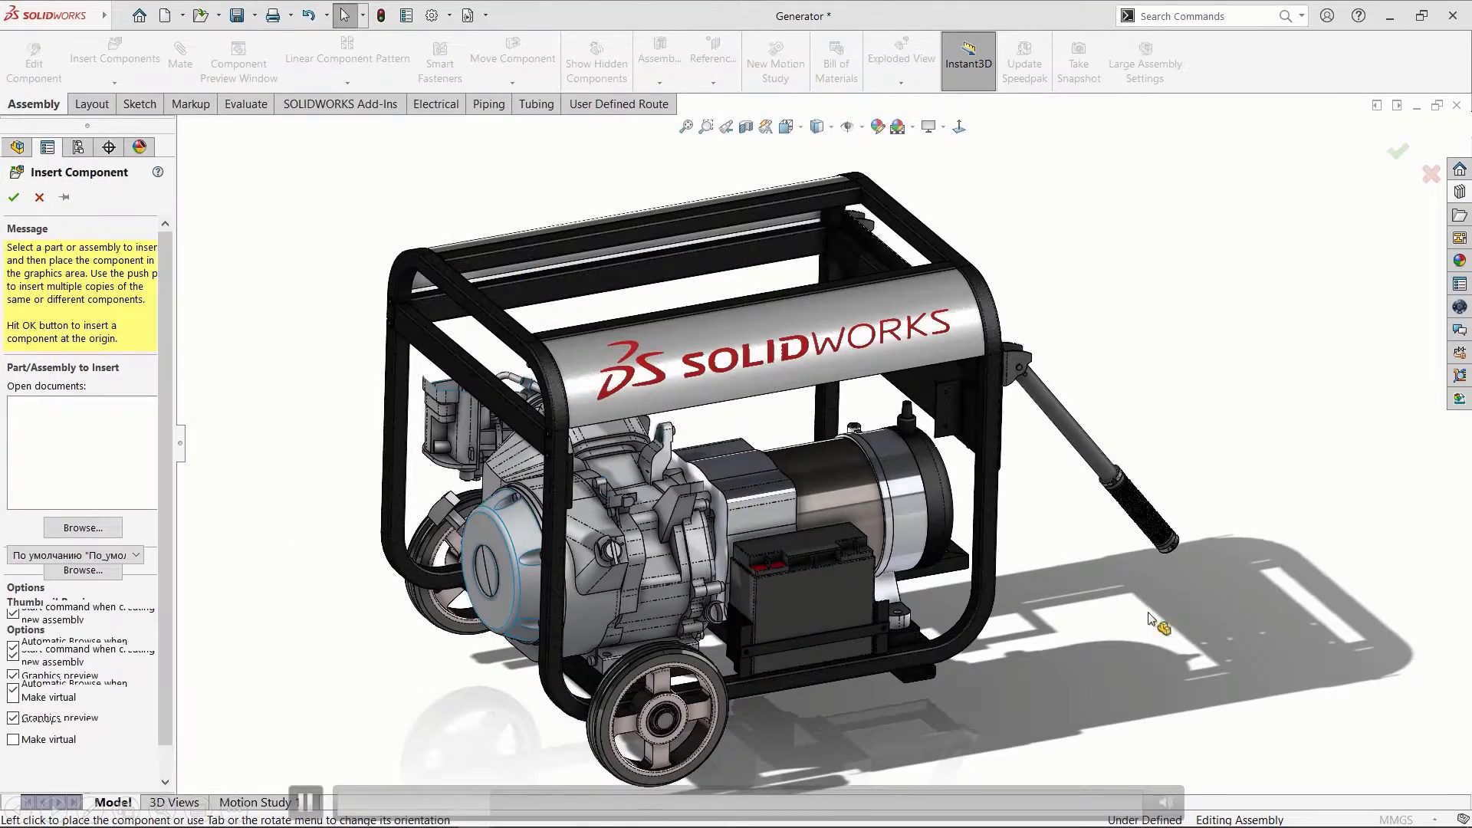
click(511, 807)
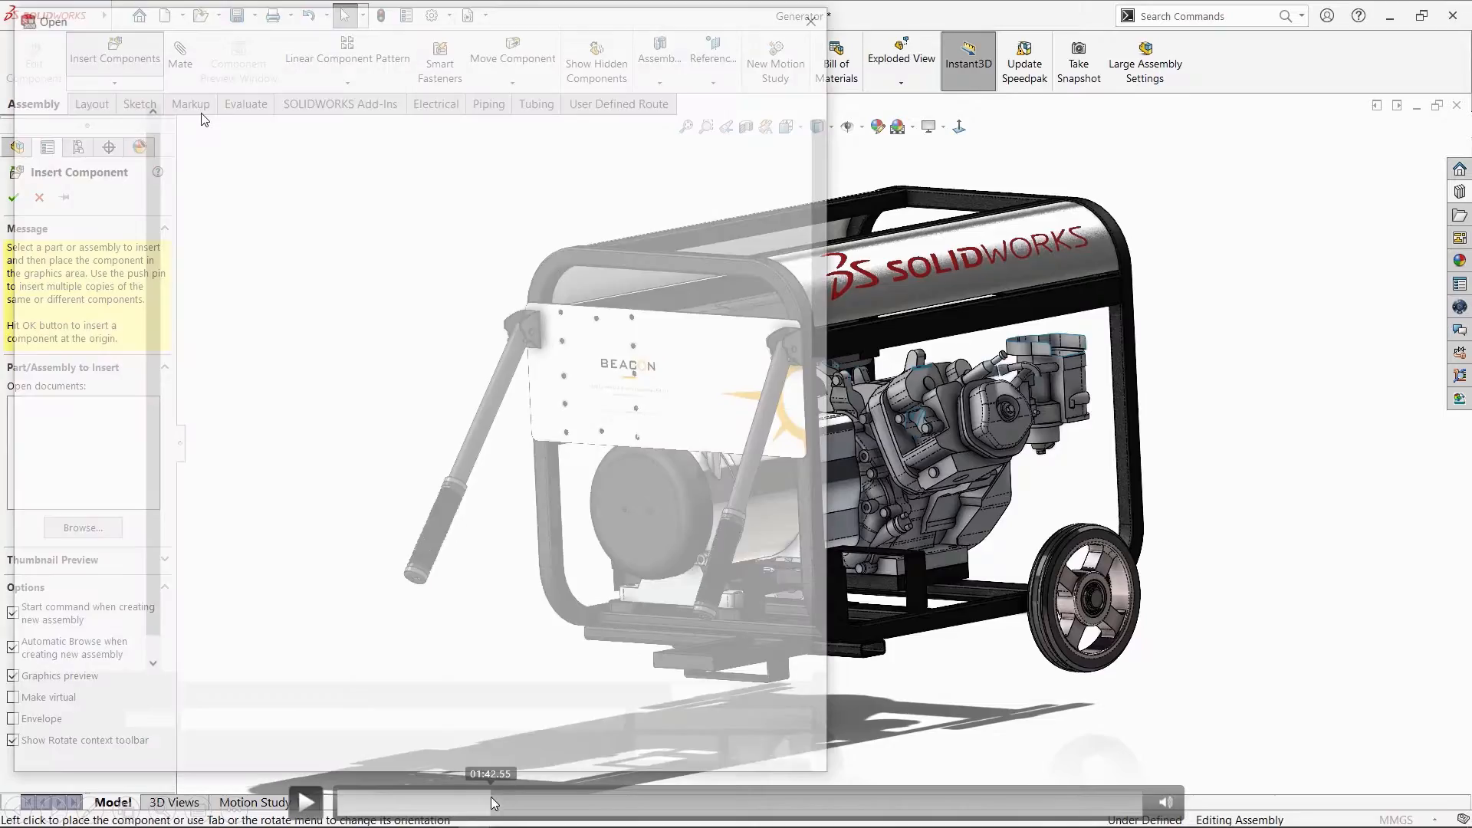
click(492, 800)
click(510, 806)
click(529, 804)
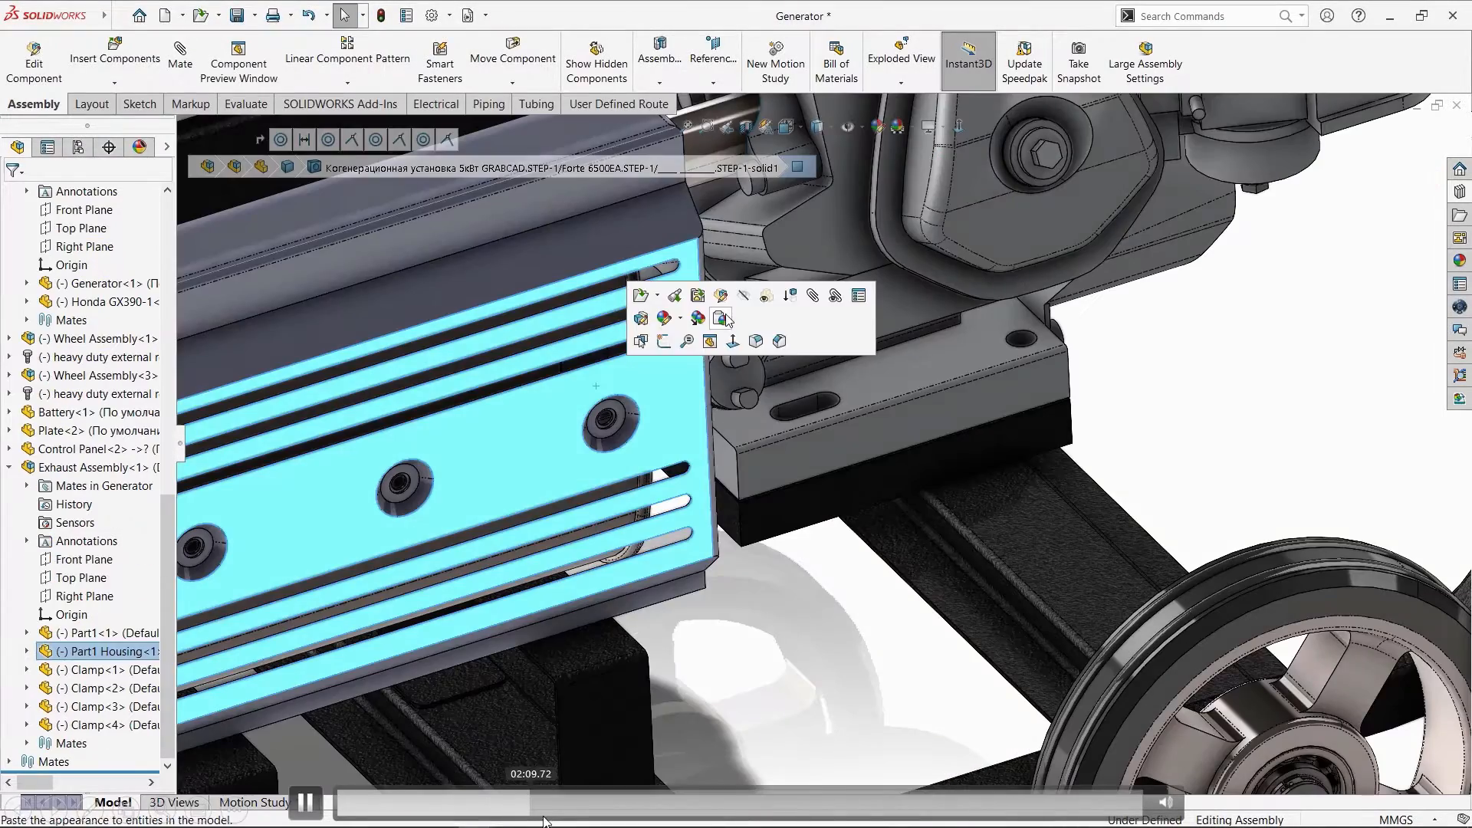
click(550, 809)
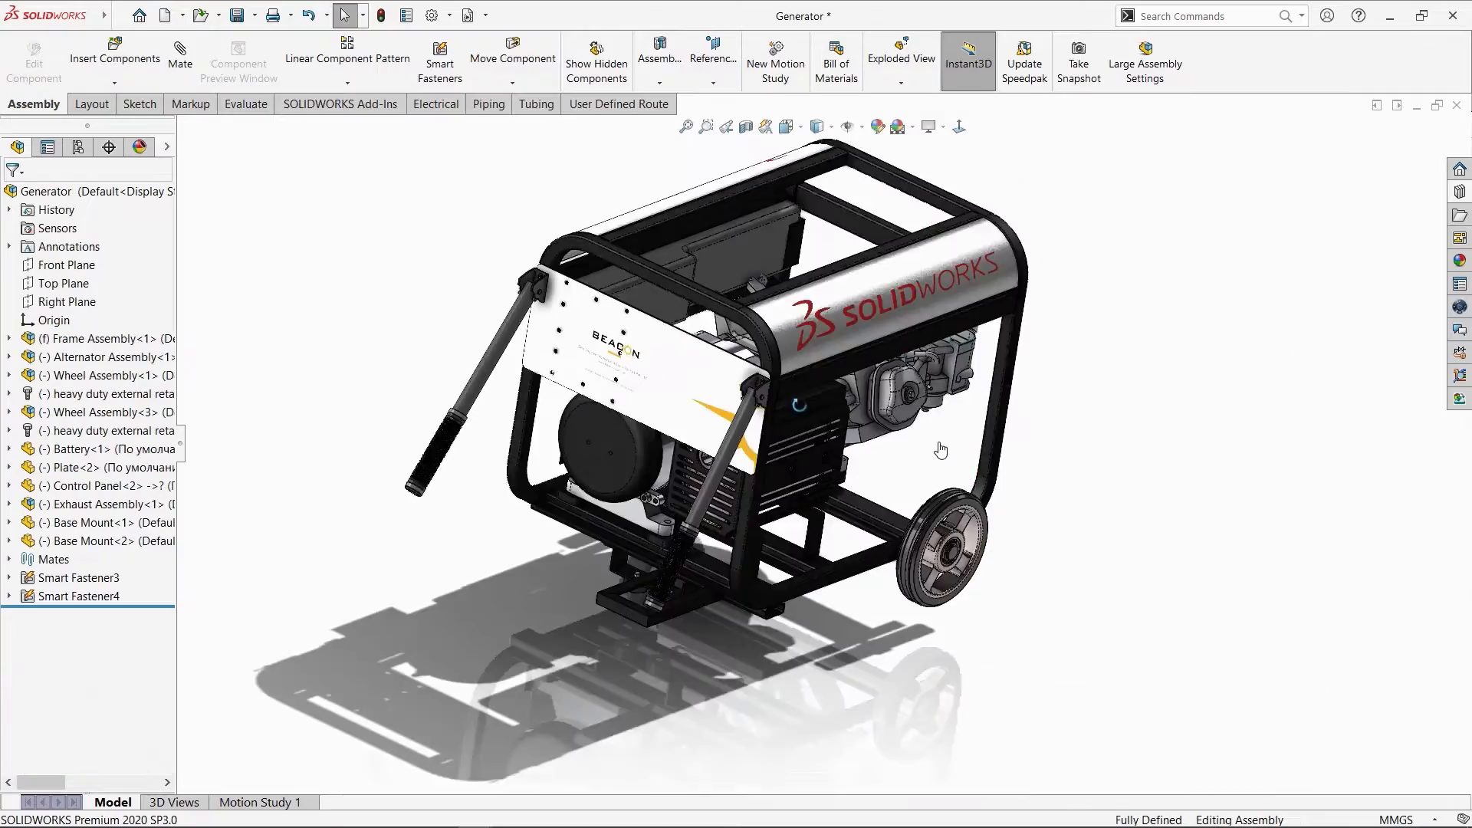
Insert the PVC Assembly into the generator assembly, showing only assembly files while choosing it.
click(68, 49)
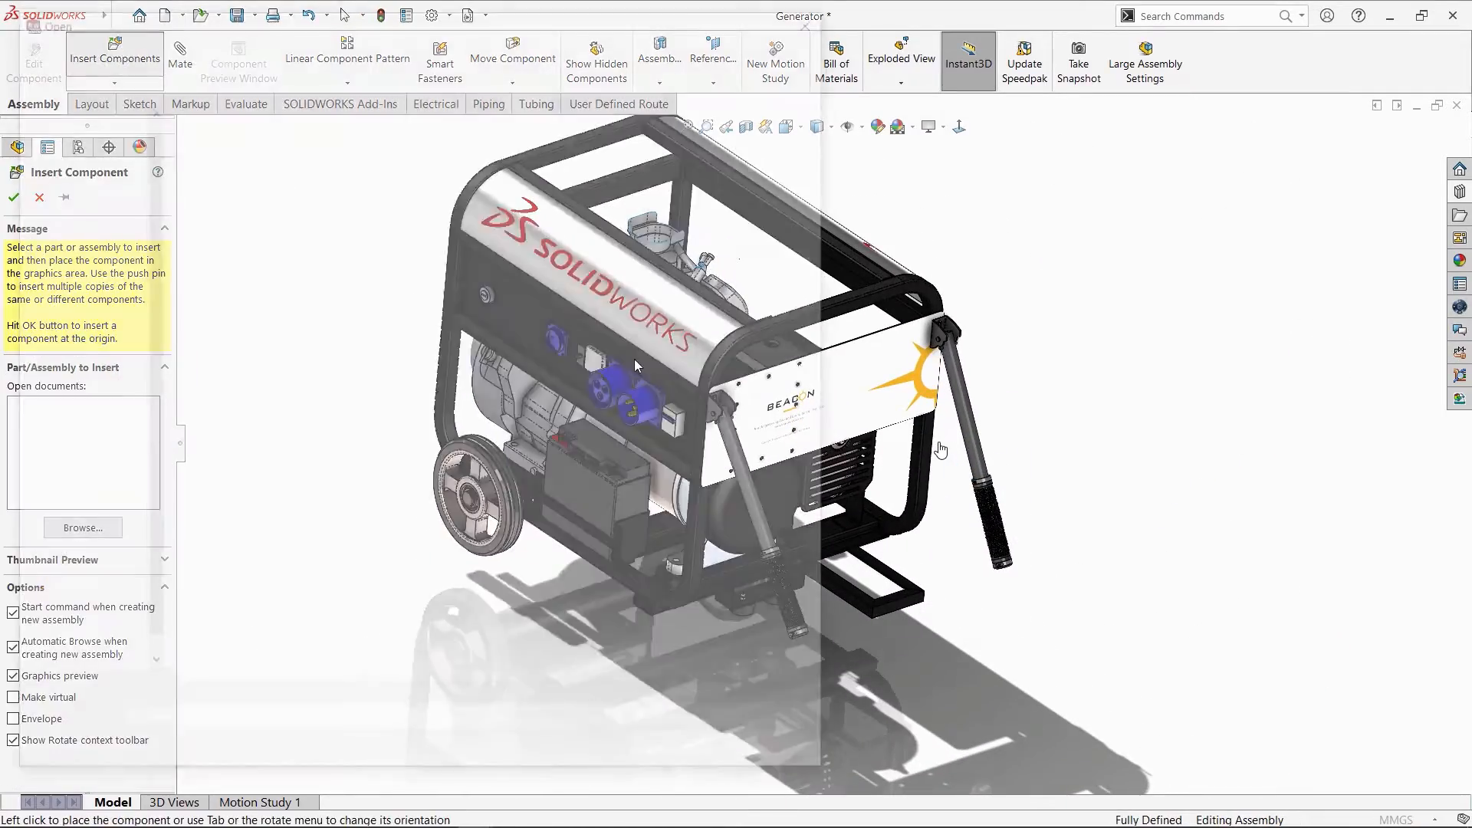
click(561, 361)
click(784, 701)
click(664, 289)
click(674, 756)
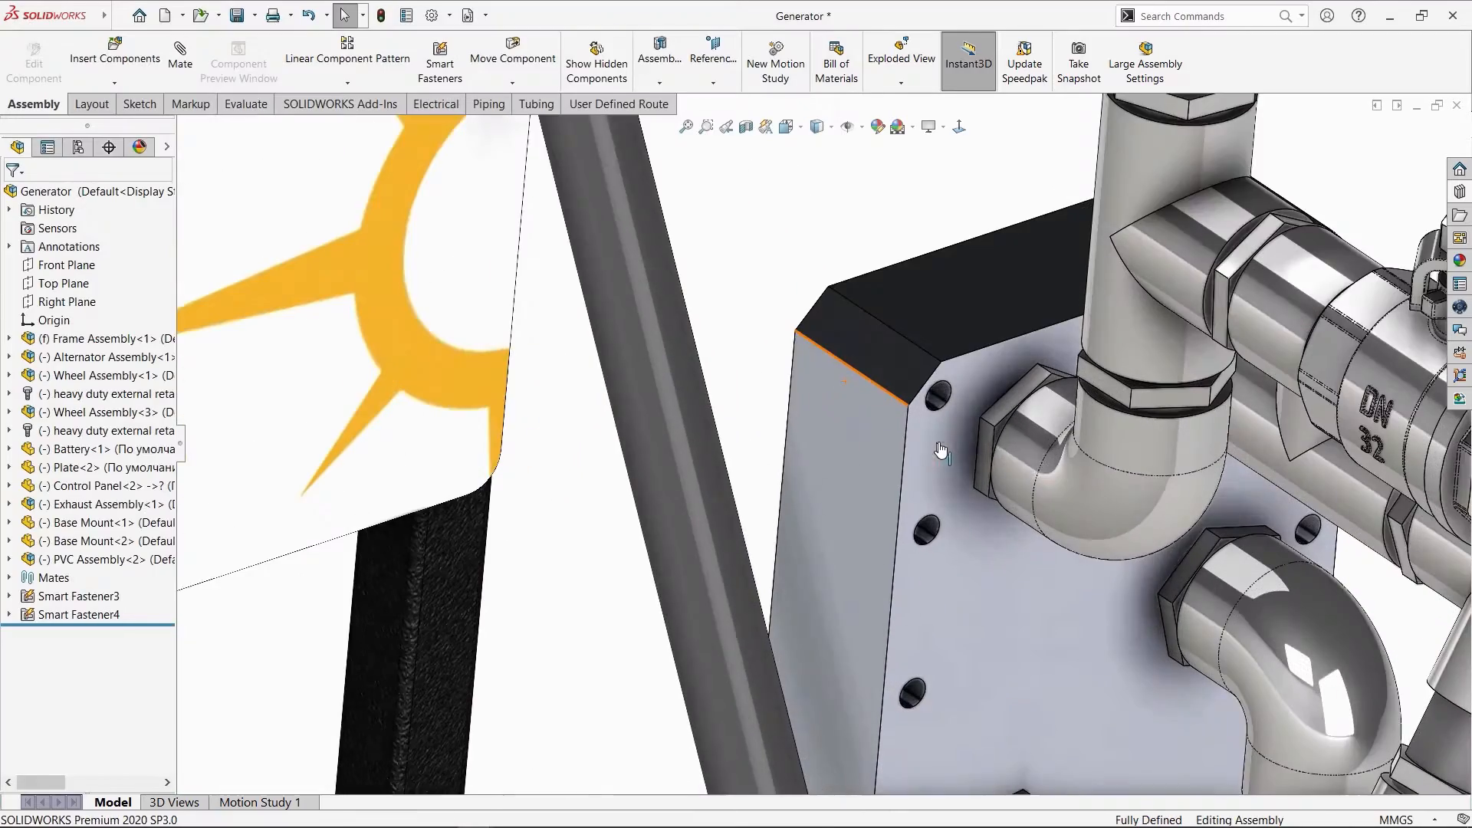
Mate the upper corner hole of the PVC Assembly's box concentric with the matching hole in the frame's mounting plate.
click(938, 397)
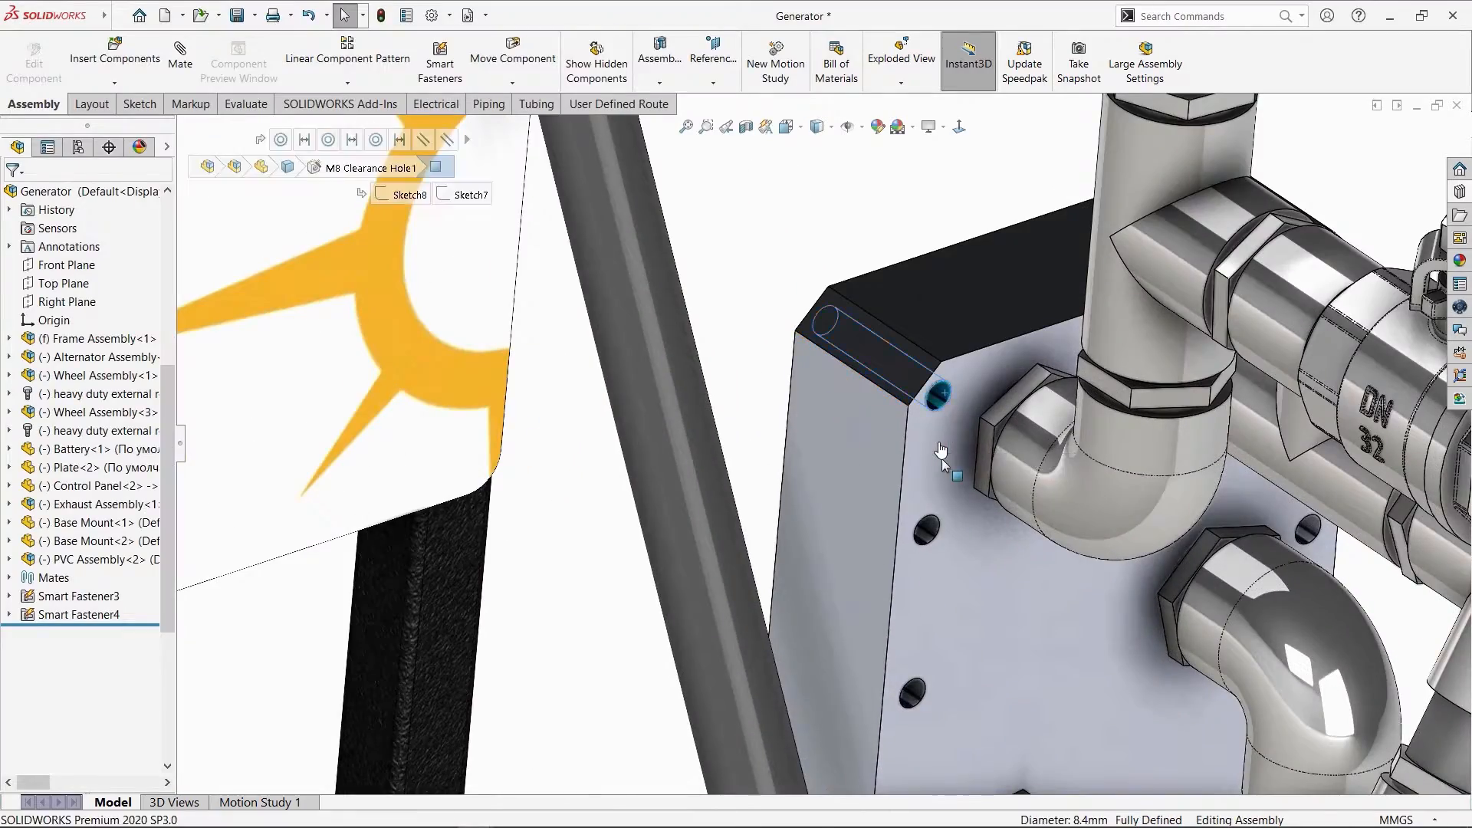
scroll(938, 407, up, 8)
scroll(526, 438, down, 12)
click(739, 440)
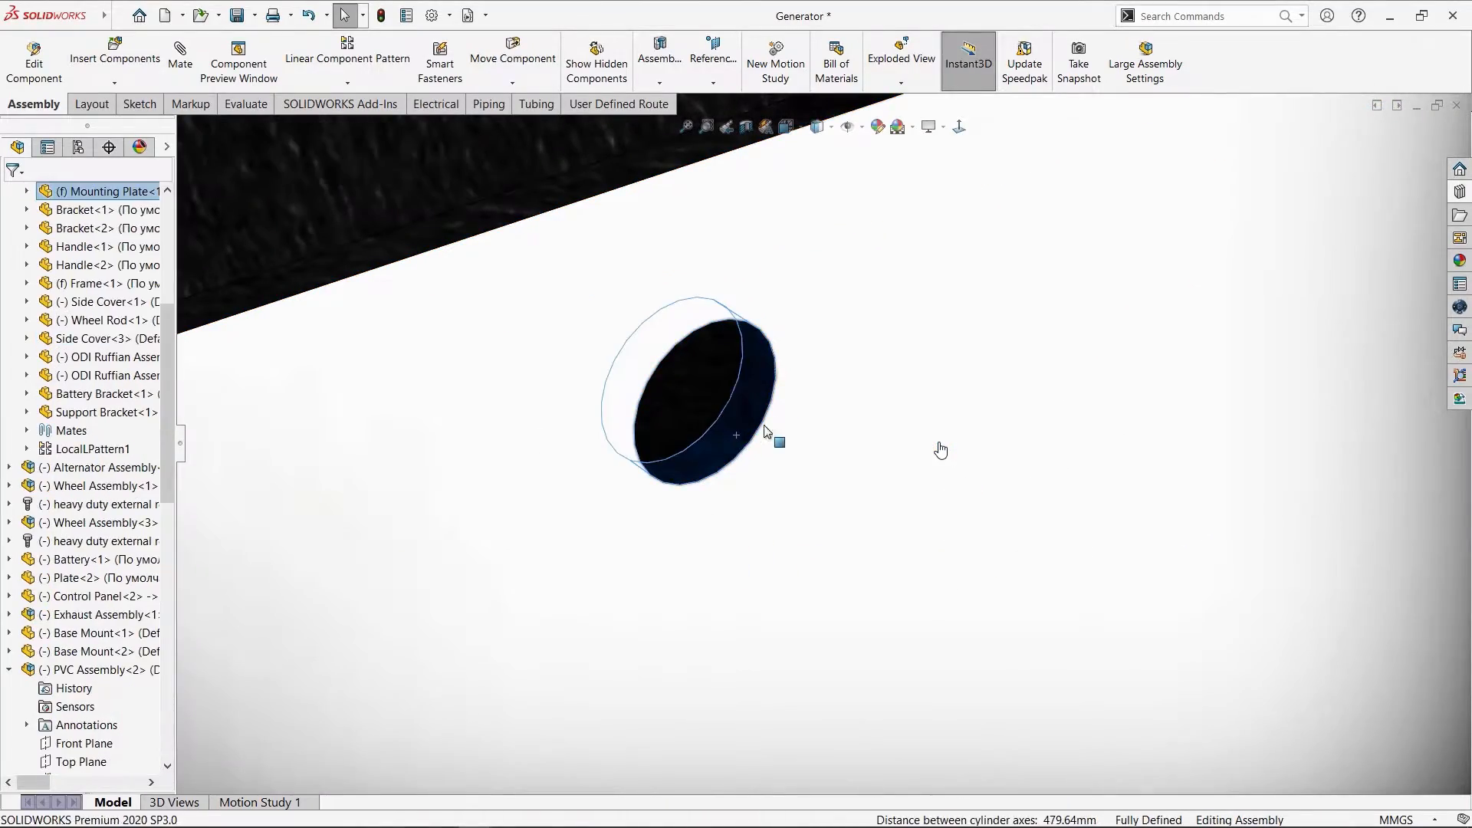
scroll(783, 491, up, 6)
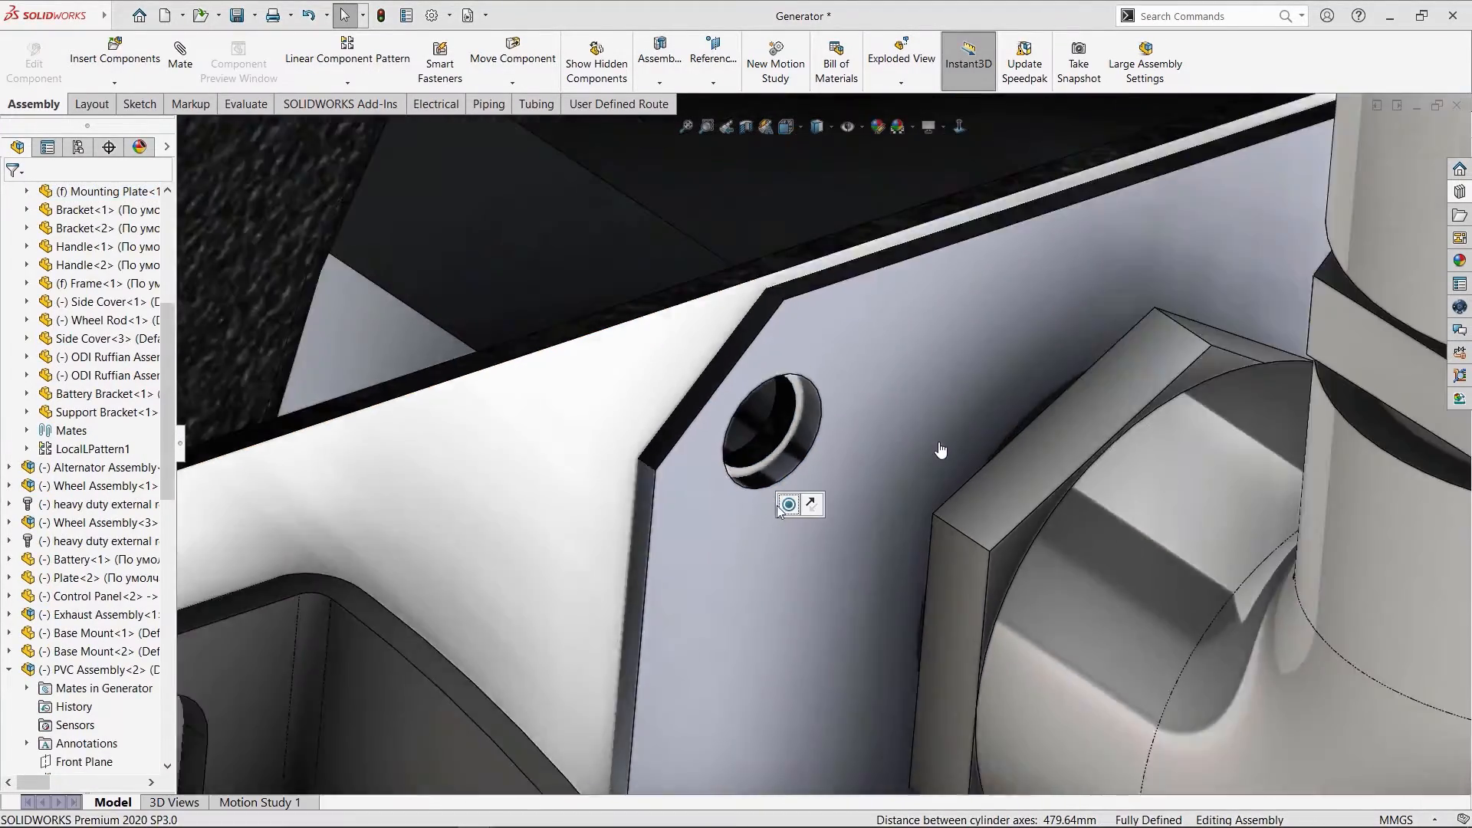
scroll(867, 540, down, 4)
scroll(867, 540, down, 2)
drag(867, 540, 1001, 802)
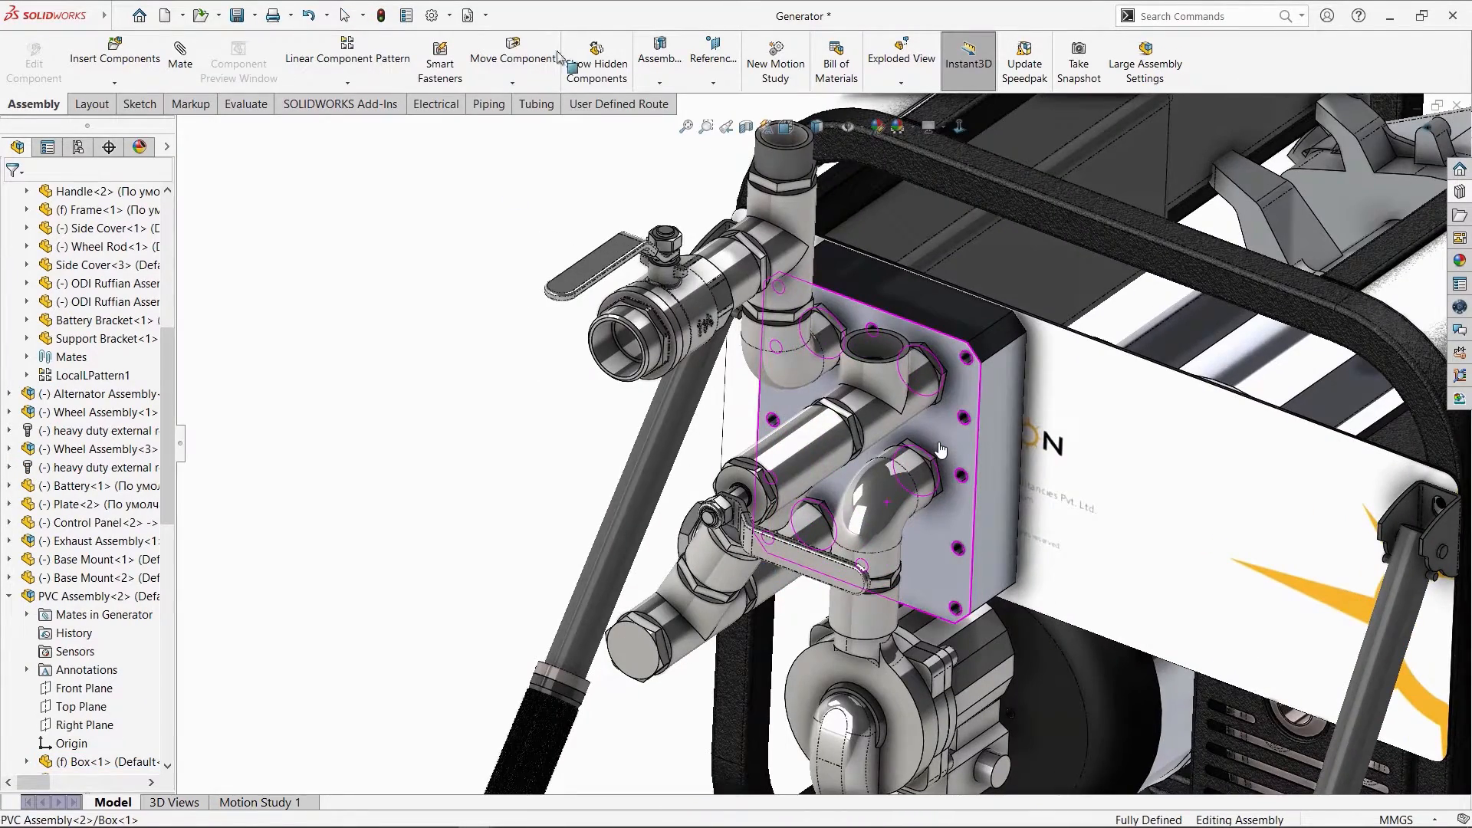
Populate the holes on the front face of the PVC Assembly's box with M8 Smart Fasteners.
click(441, 63)
click(780, 464)
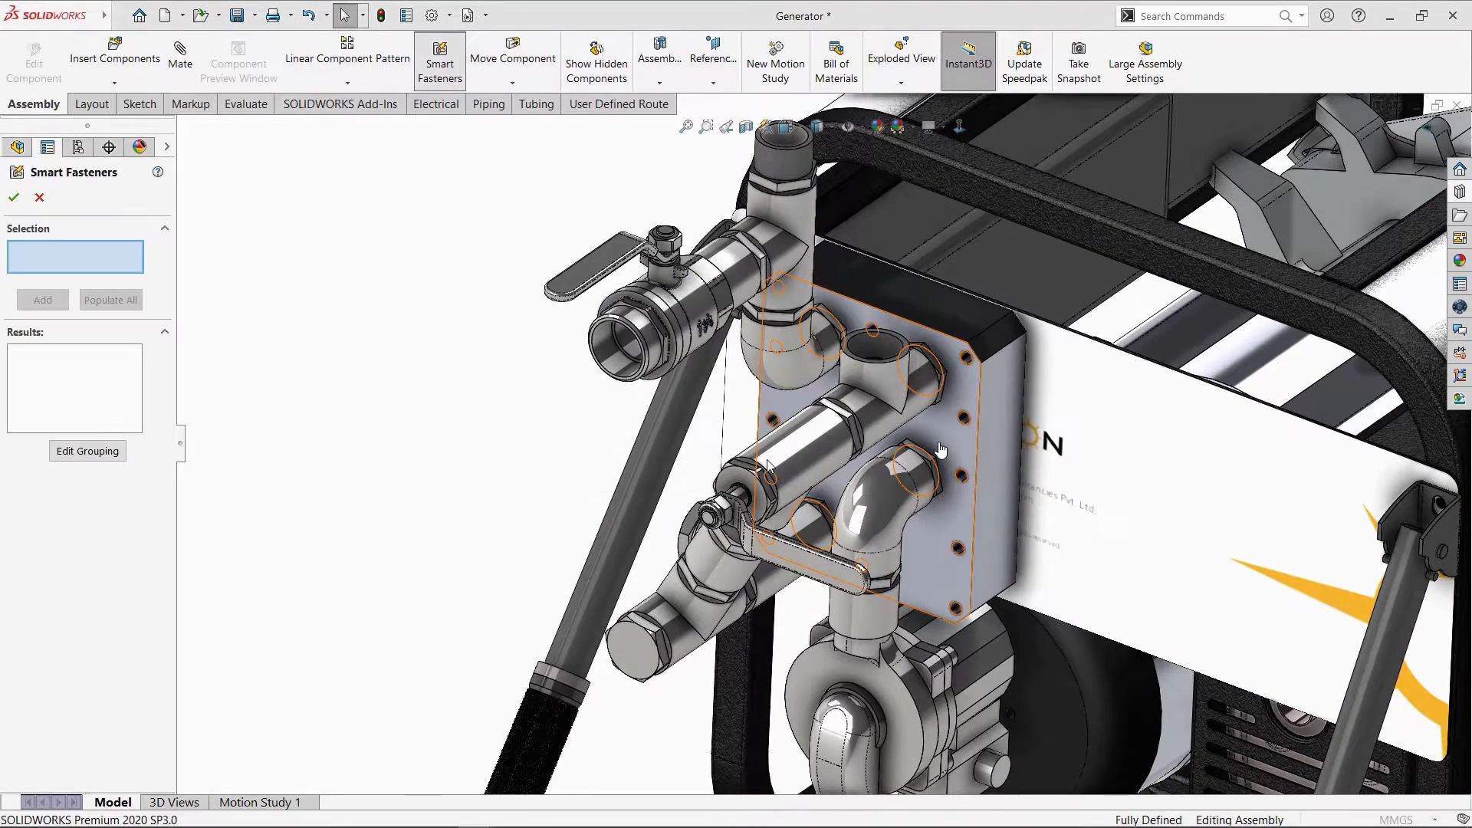
click(964, 445)
click(111, 300)
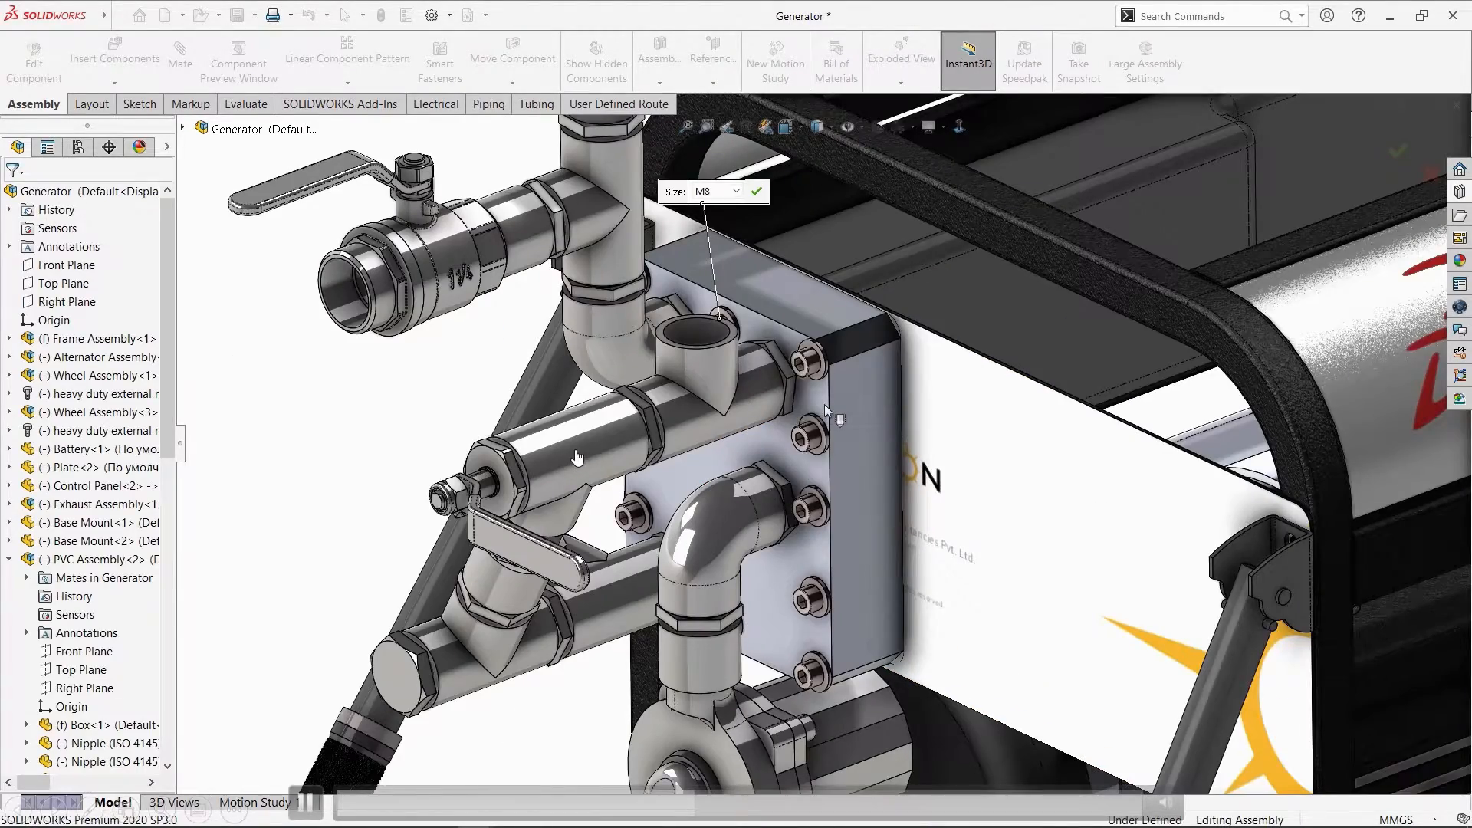
middle_drag(825, 403, 721, 606)
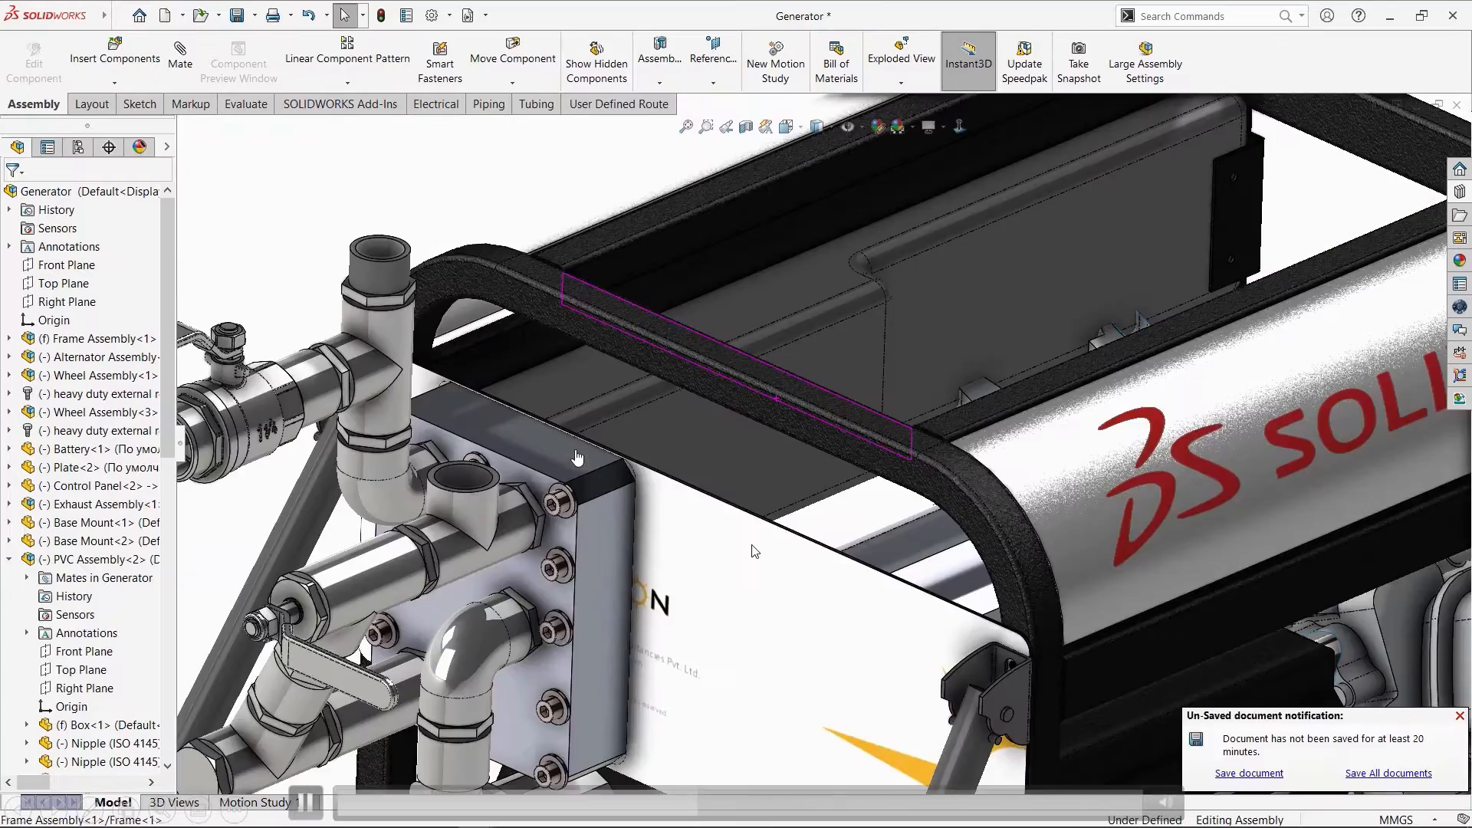
Insert the Tank Assembly and place it in the open upper part of the generator frame.
scroll(736, 460, up, 5)
scroll(762, 564, down, 5)
scroll(762, 564, up, 2)
mouse_move(761, 563)
middle_down()
mouse_move(882, 491)
mouse_move(767, 498)
mouse_move(793, 612)
mouse_move(782, 471)
mouse_move(933, 457)
mouse_move(763, 584)
middle_up()
click(123, 64)
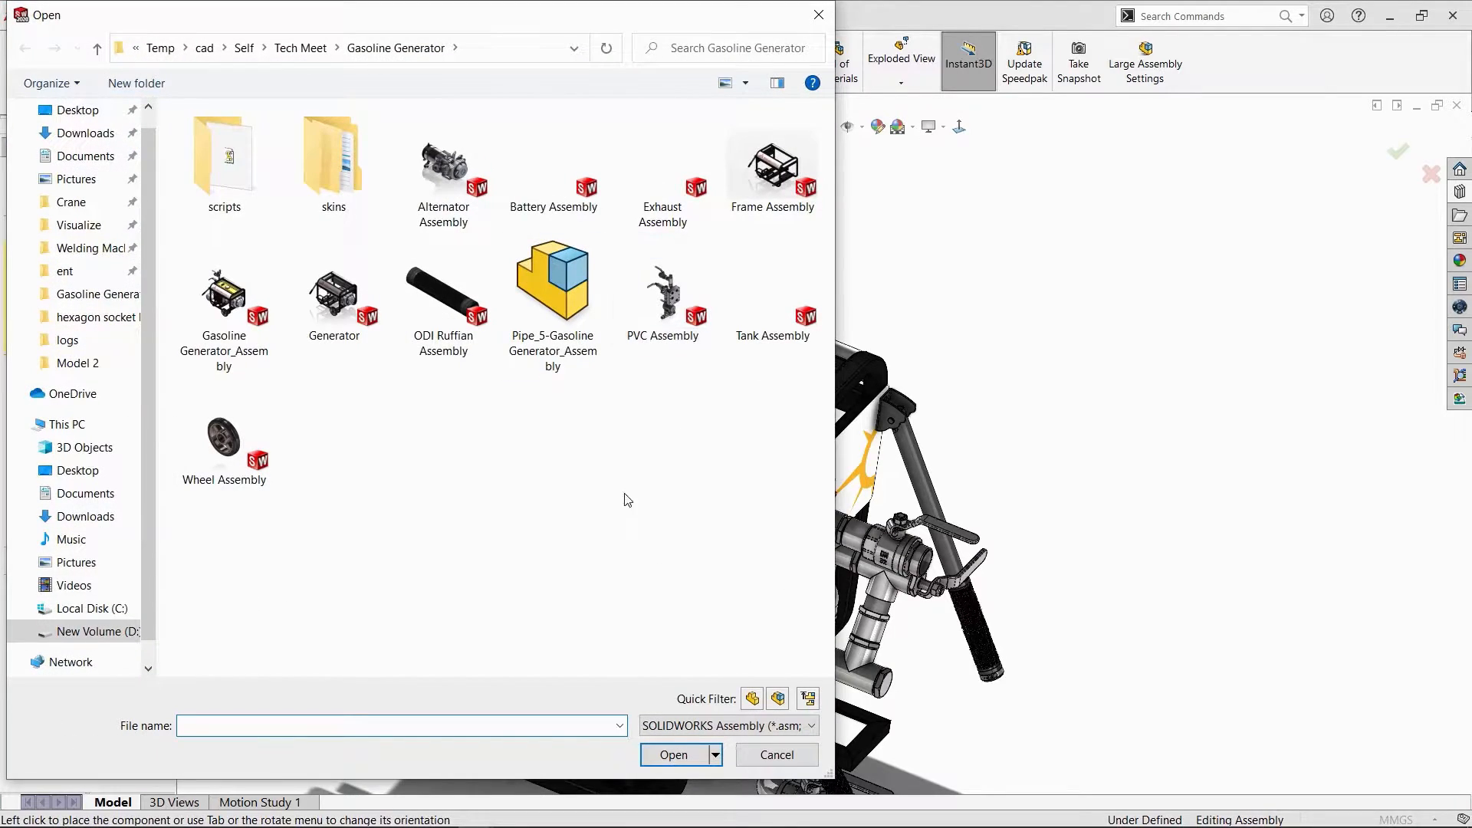
double_click(773, 303)
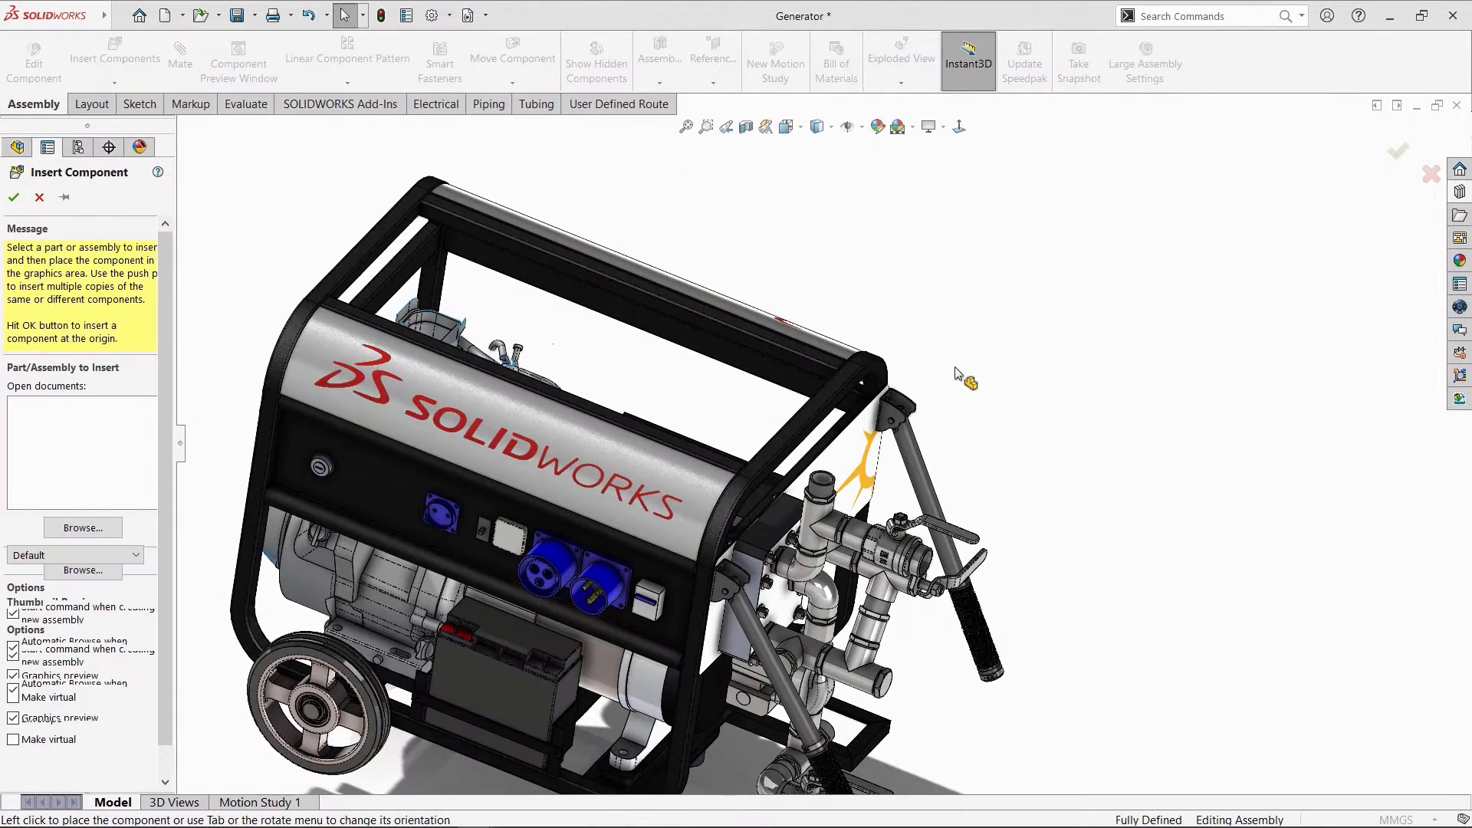
click(955, 366)
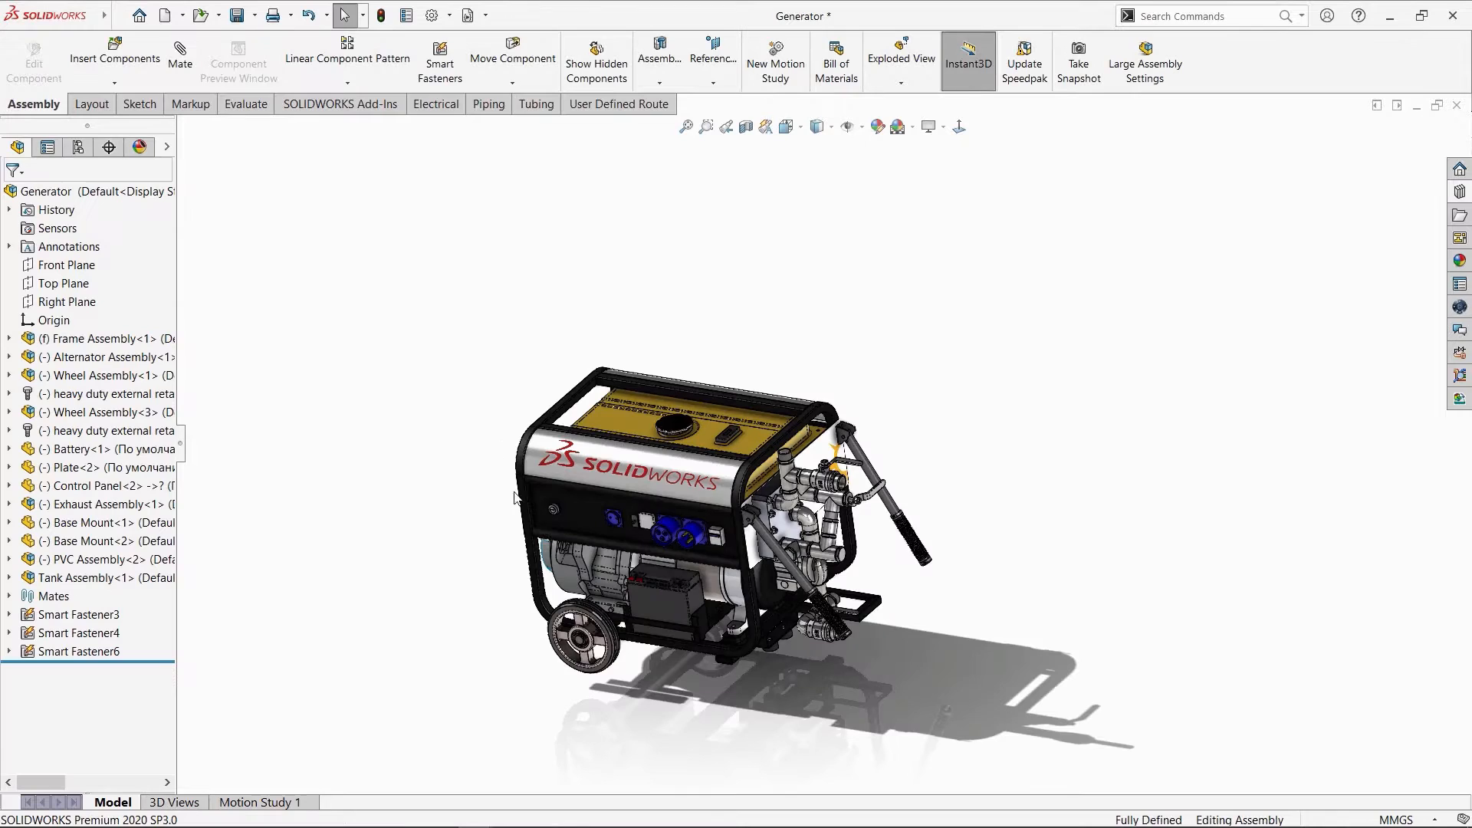
scroll(712, 580, down, 2)
middle_drag(711, 580, 558, 537)
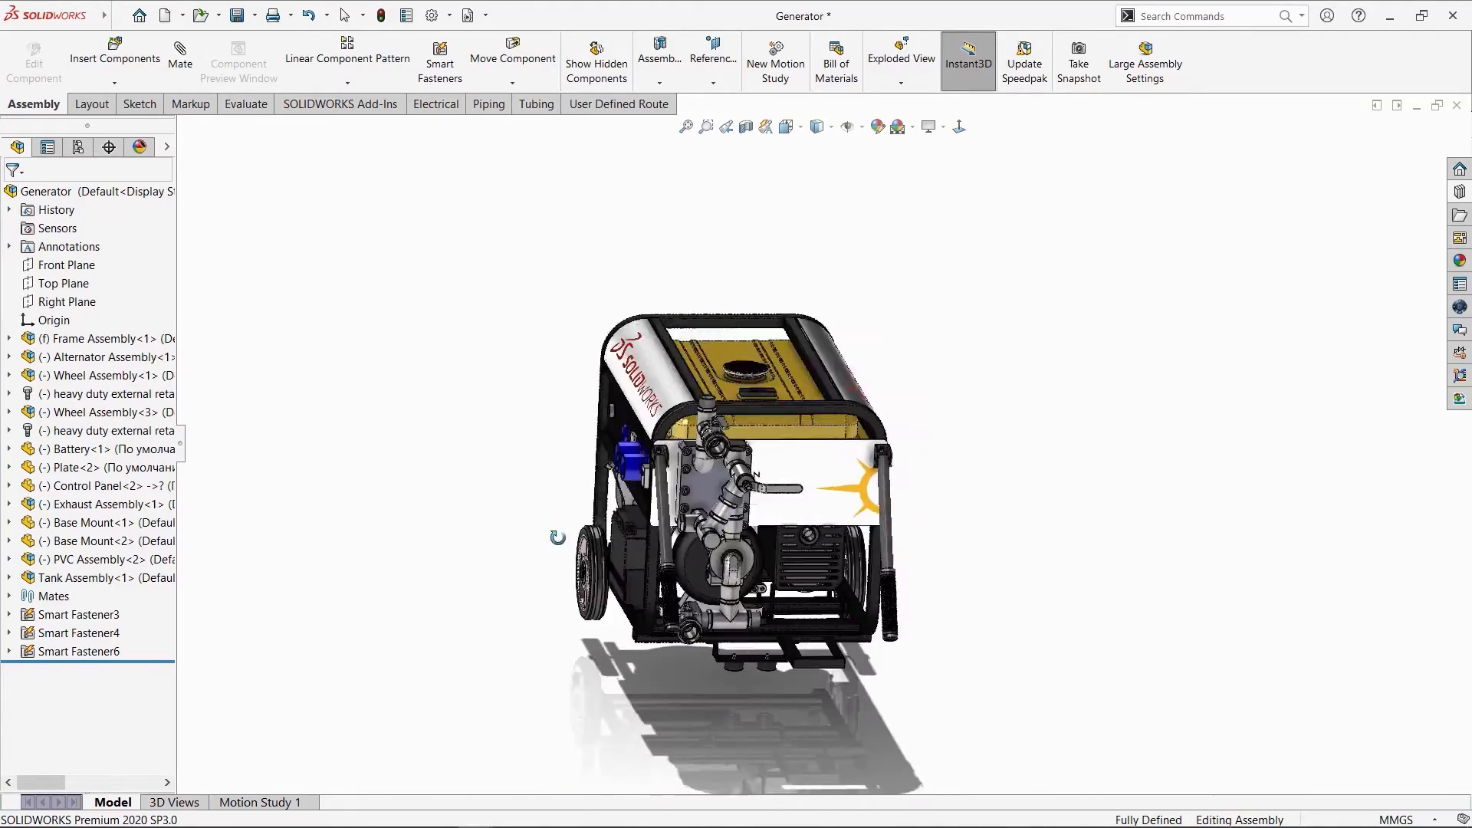
click(749, 804)
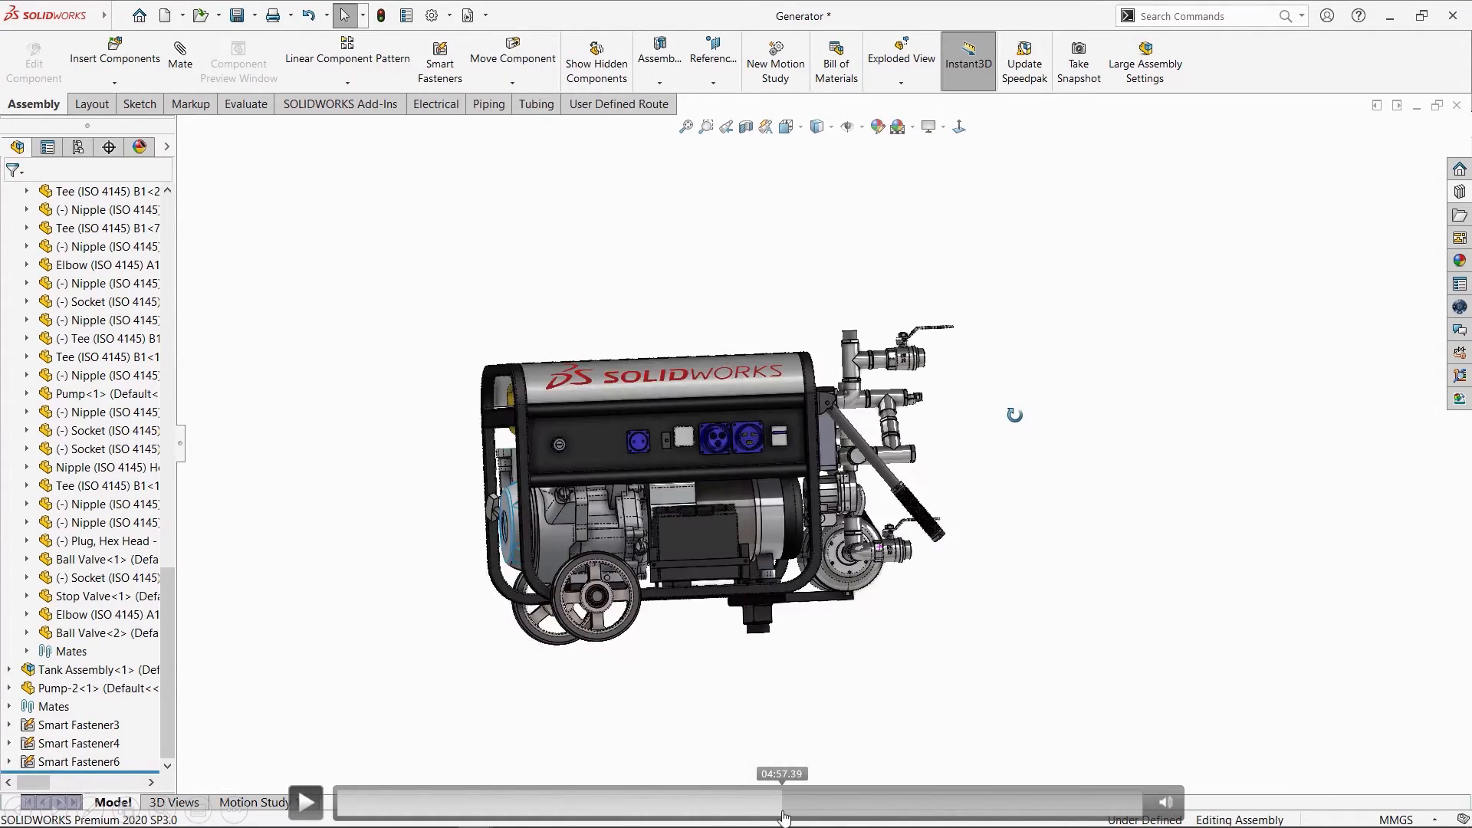
click(783, 812)
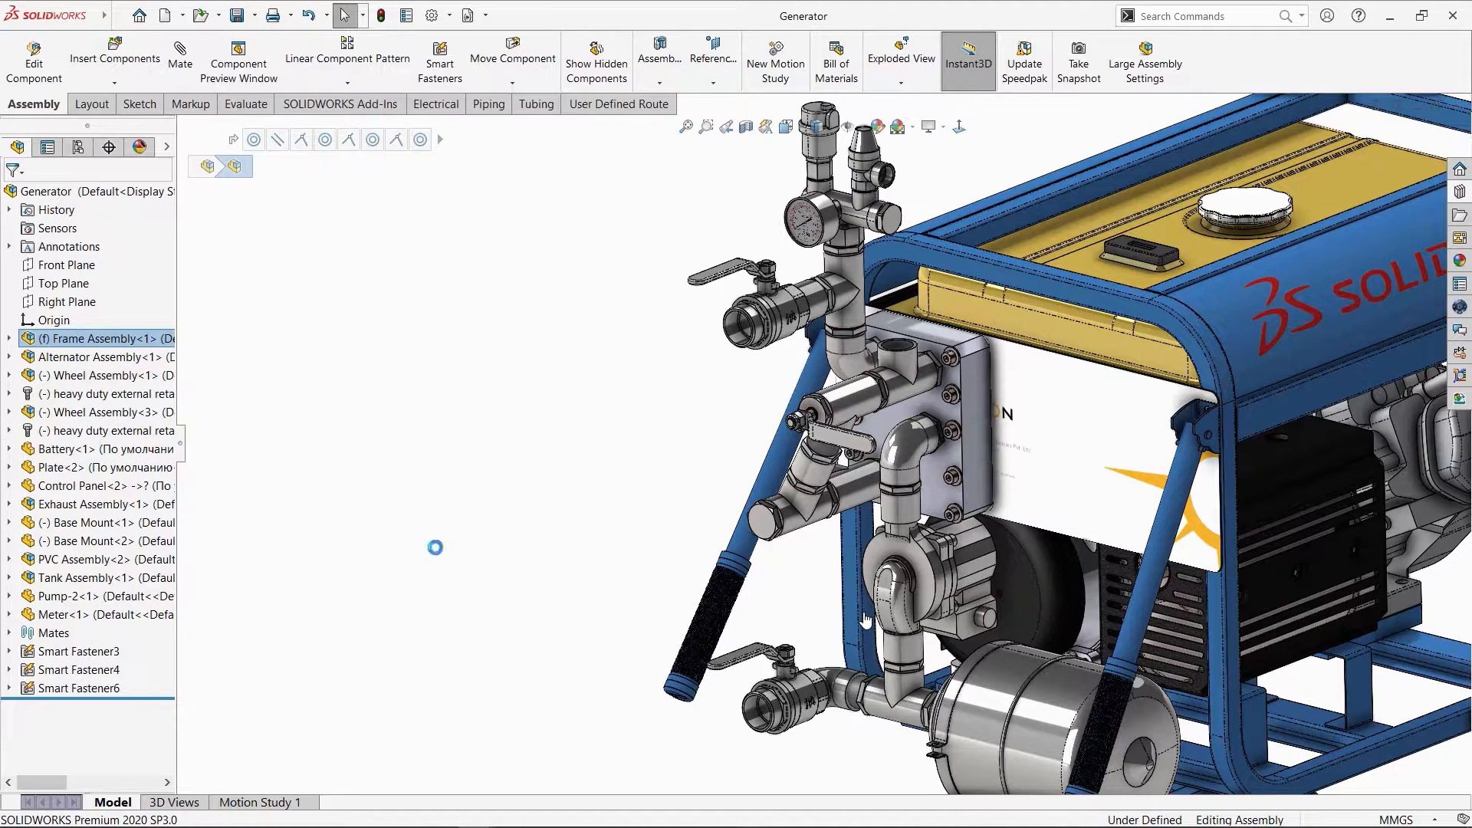
mouse_move(501, 319)
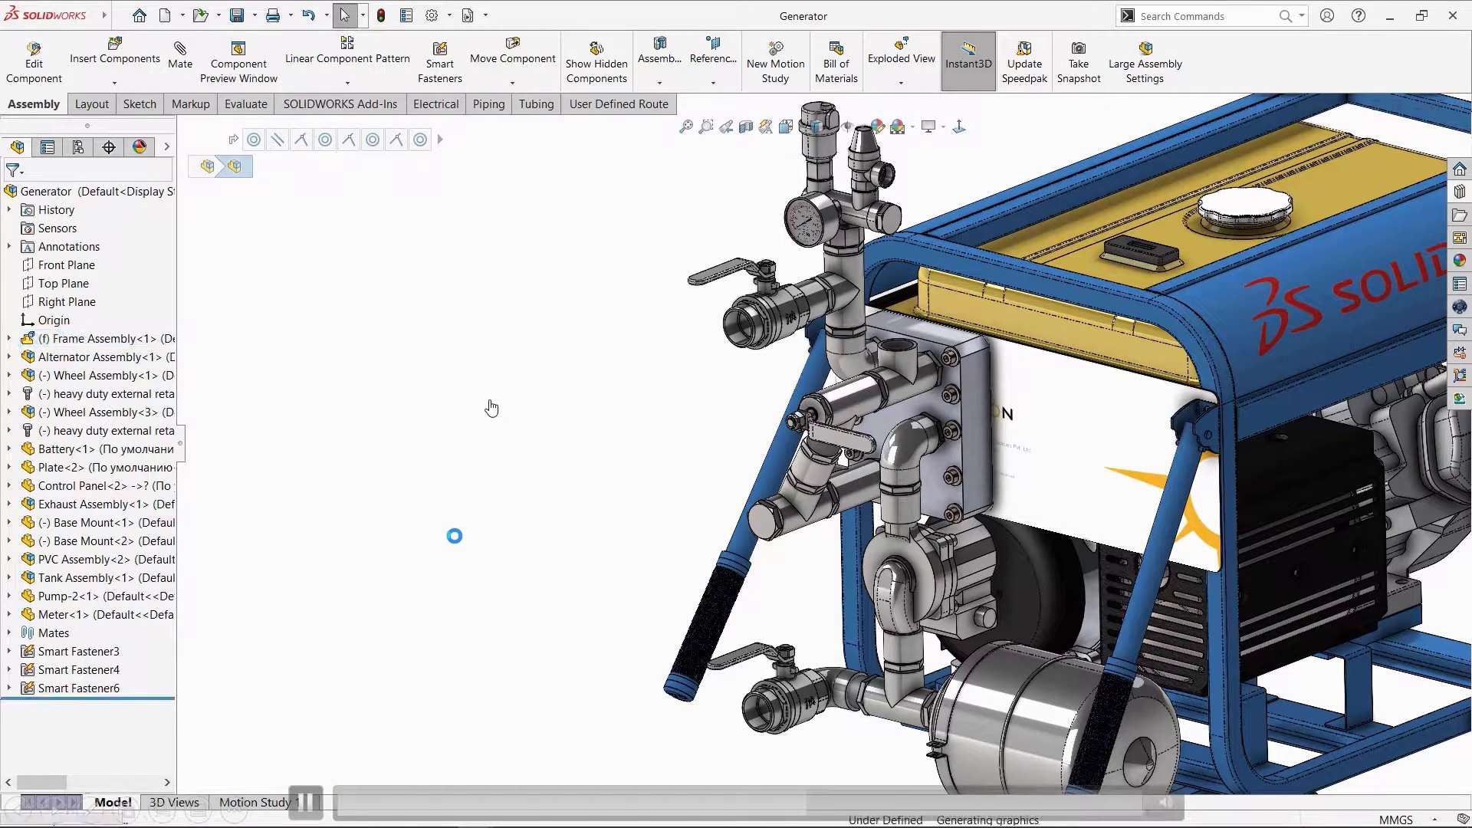
click(490, 401)
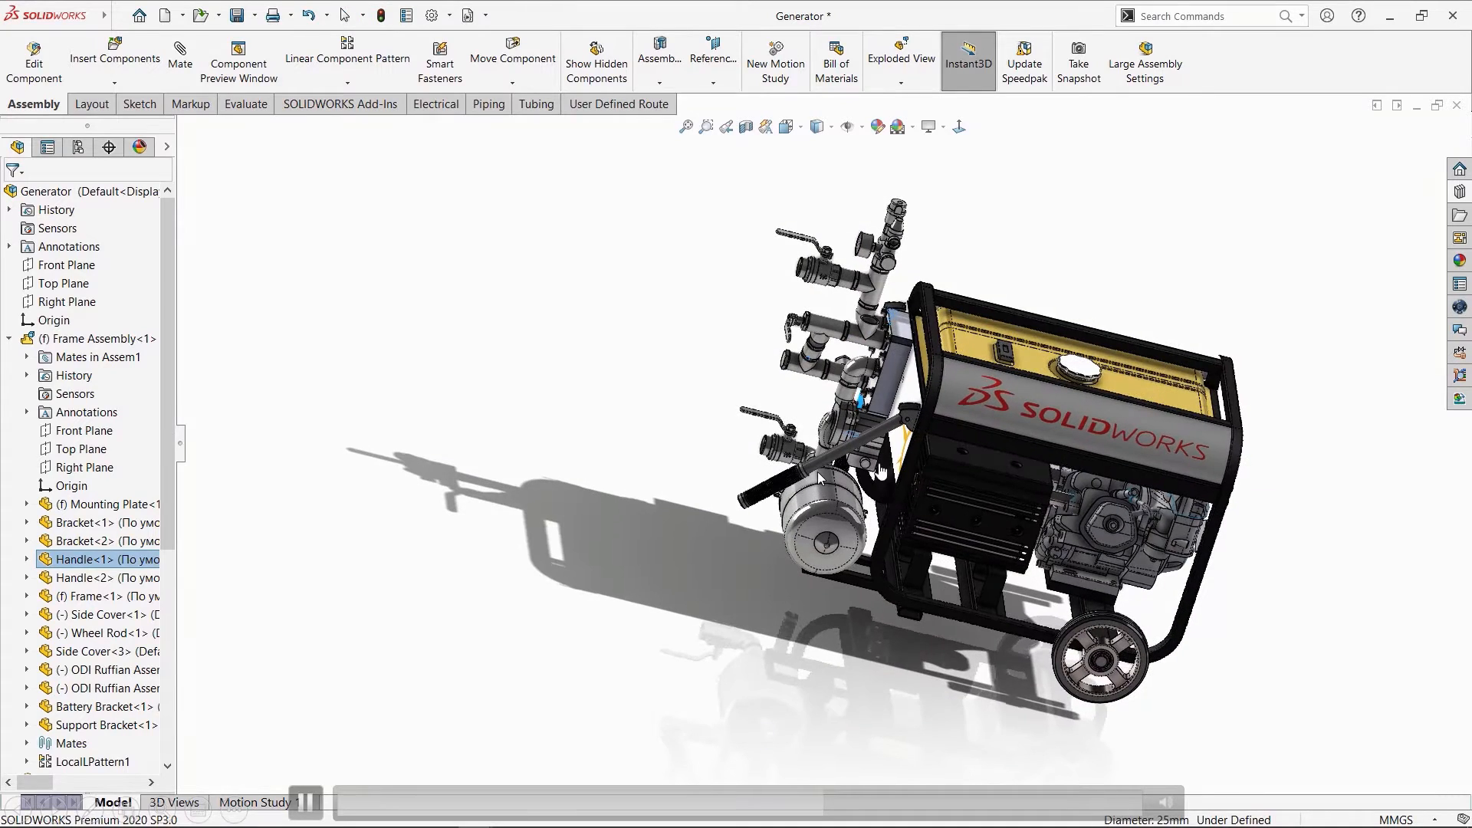
Swing the frame's handle downward about its bracket pivot.
click(821, 469)
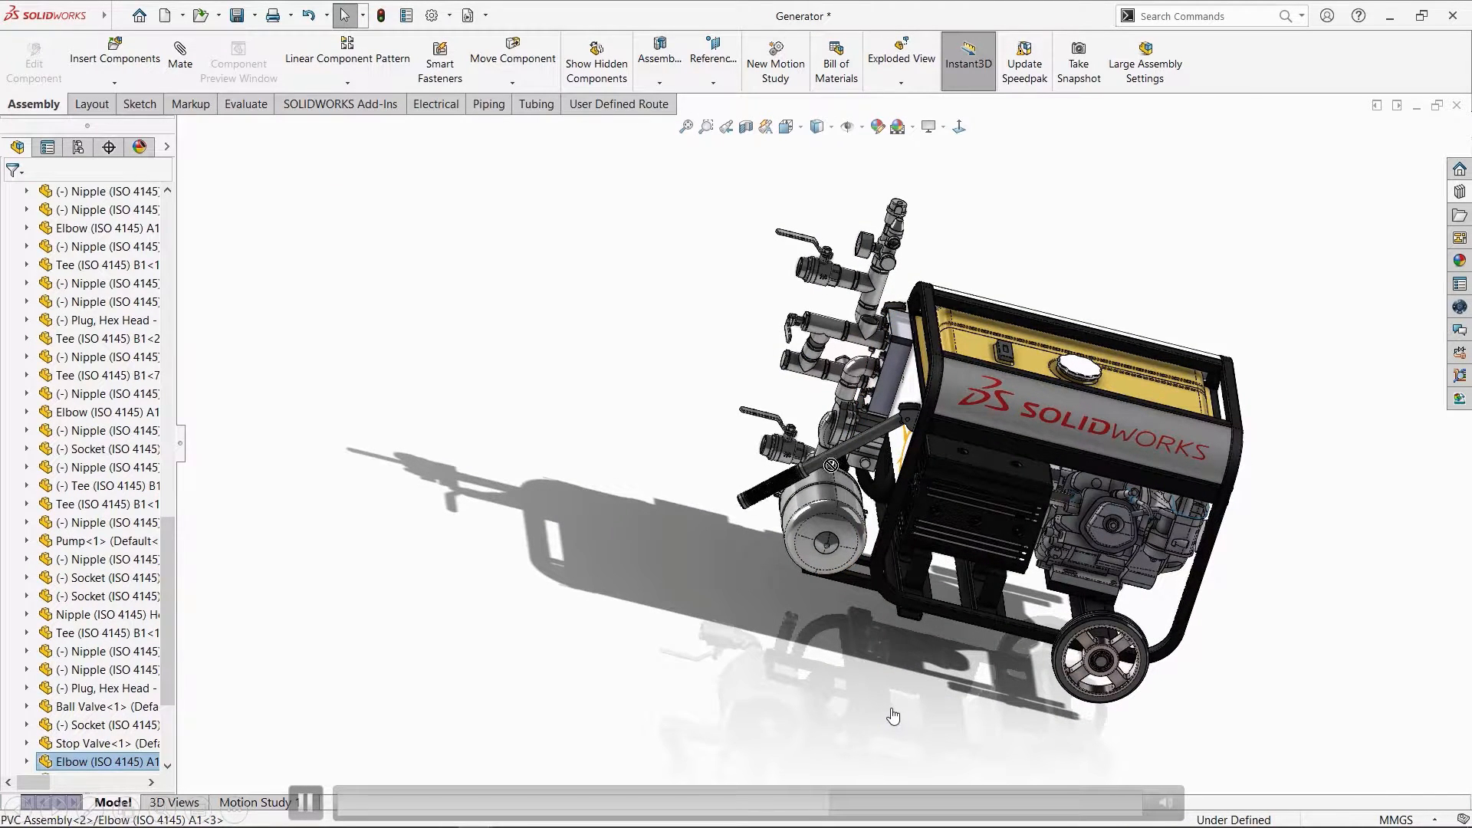
scroll(901, 542, up, 5)
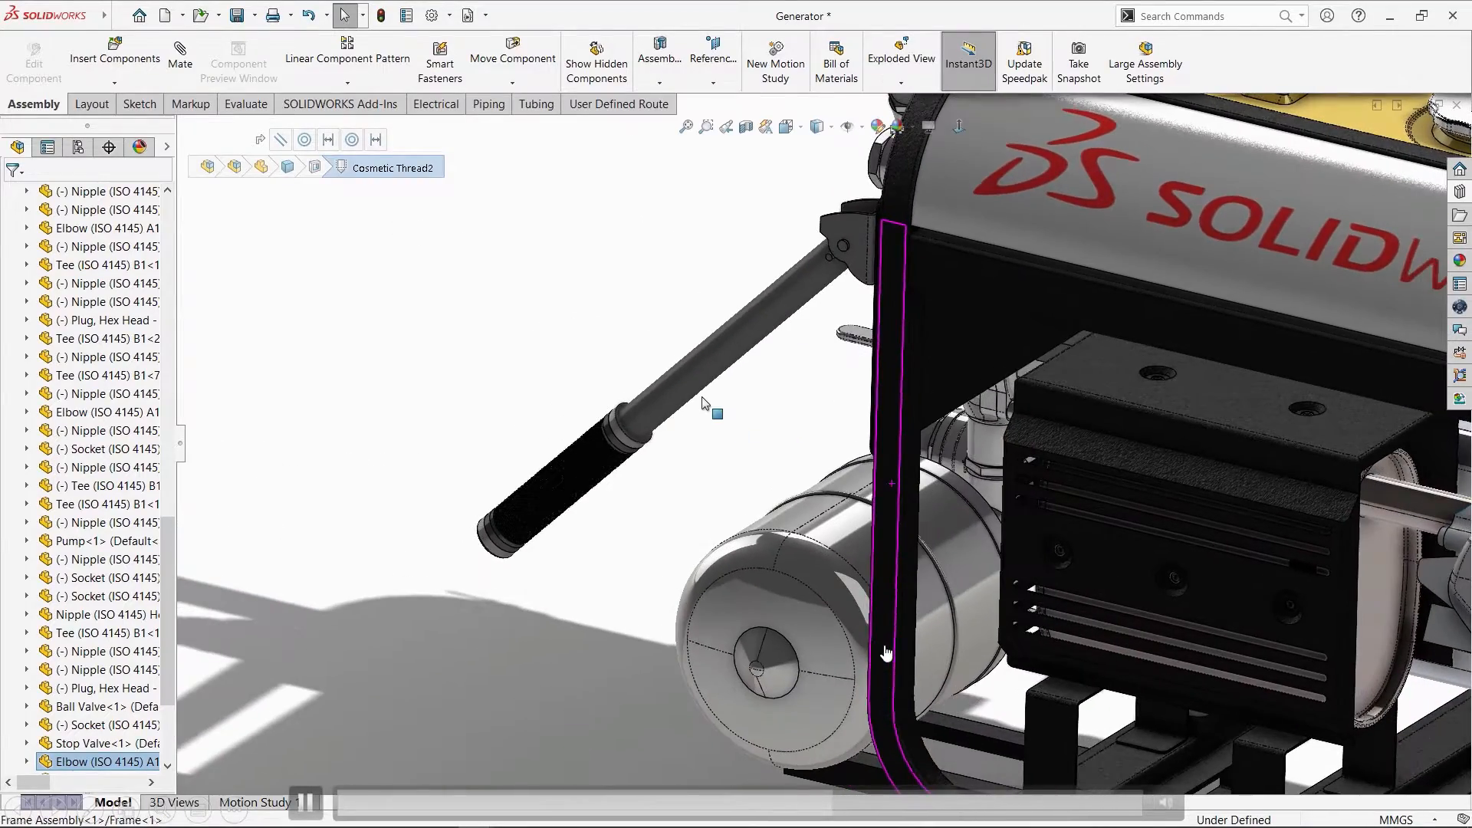
click(694, 387)
drag(691, 387, 698, 472)
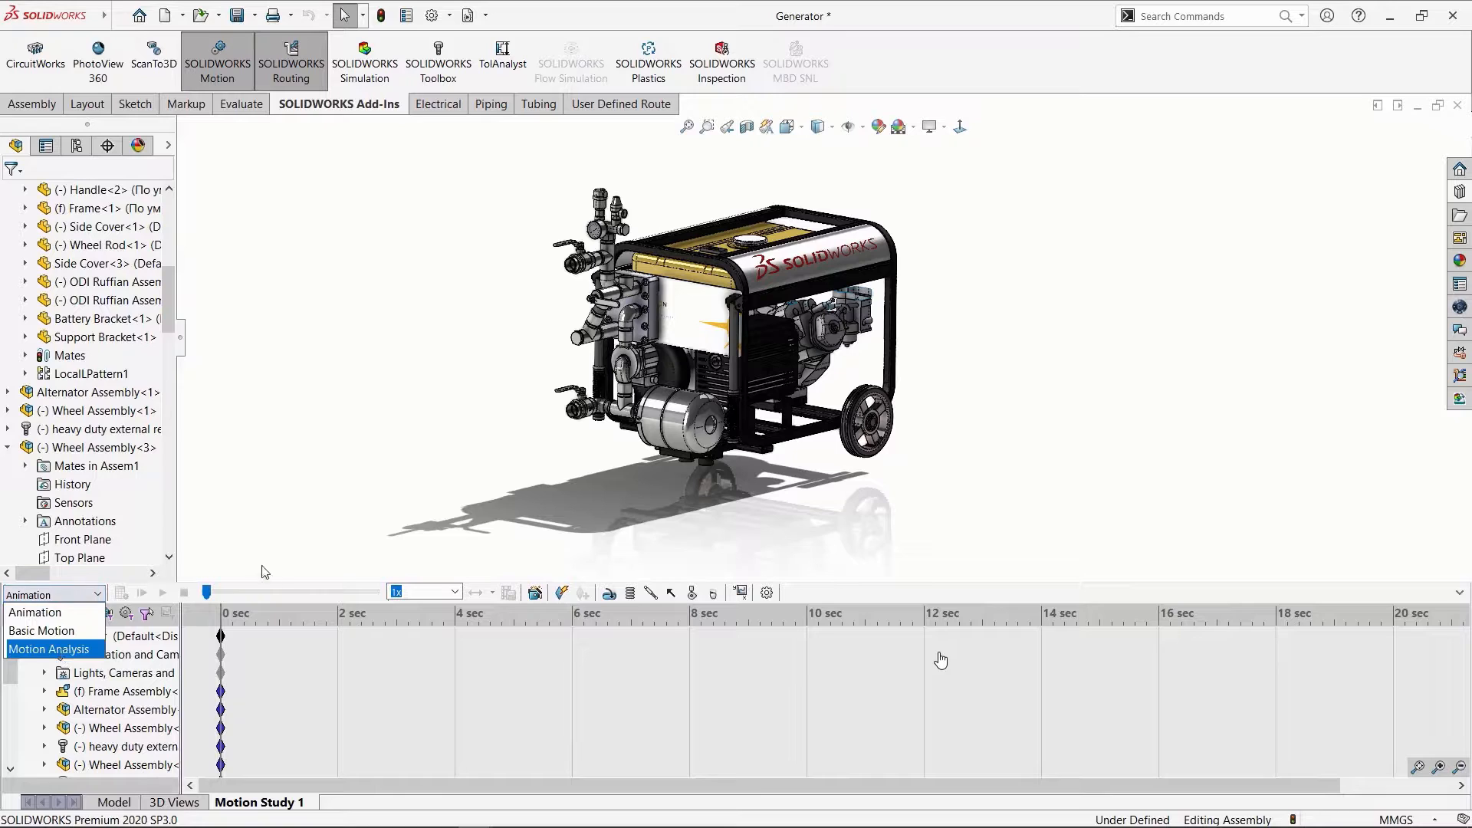
Set Motion Study 1 to Motion Analysis and place a rotary motor on the hub face of the wheel on the exhaust side.
scroll(921, 395, down, 8)
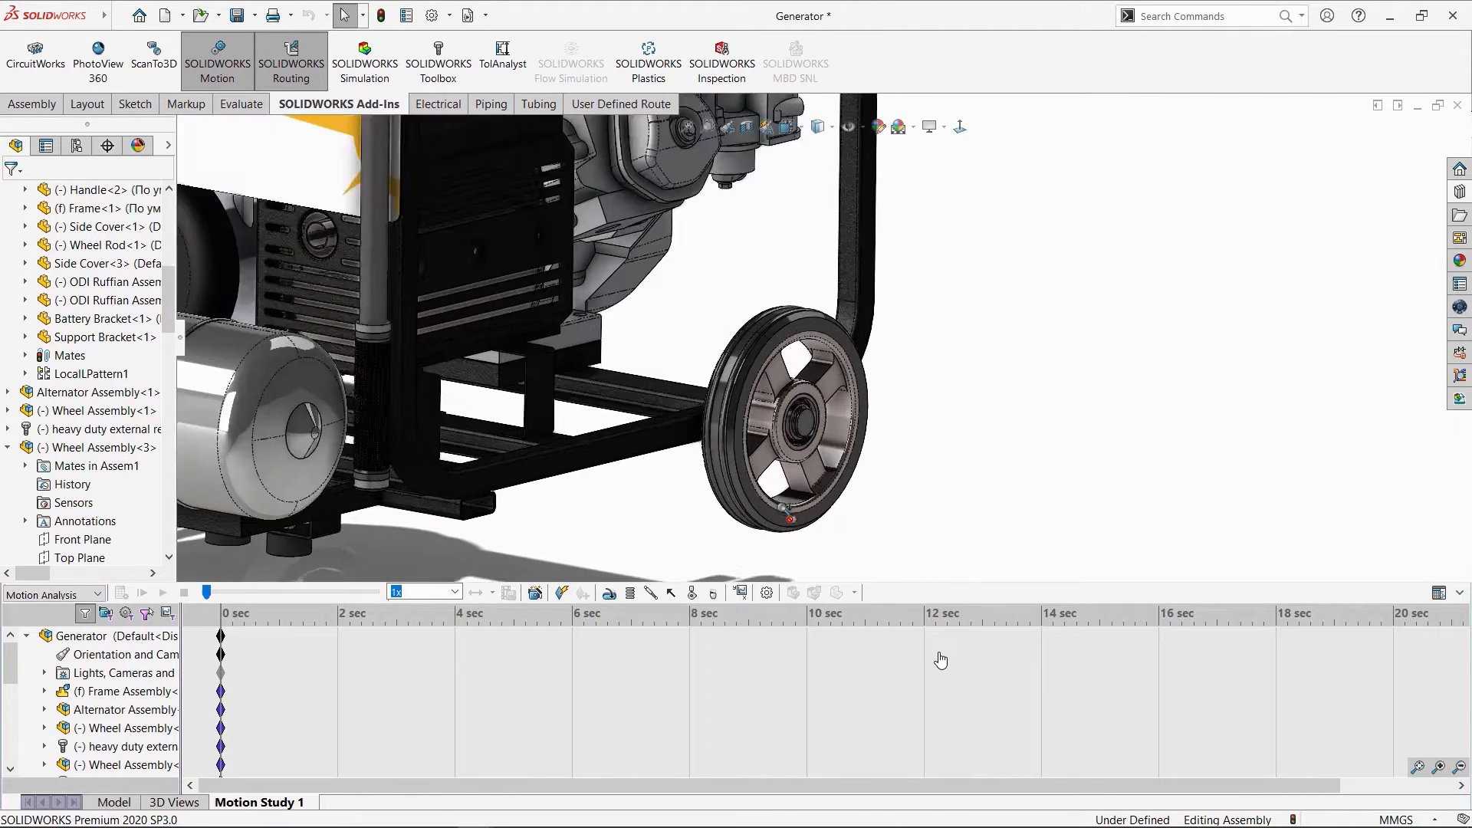
click(609, 593)
scroll(726, 339, down, 3)
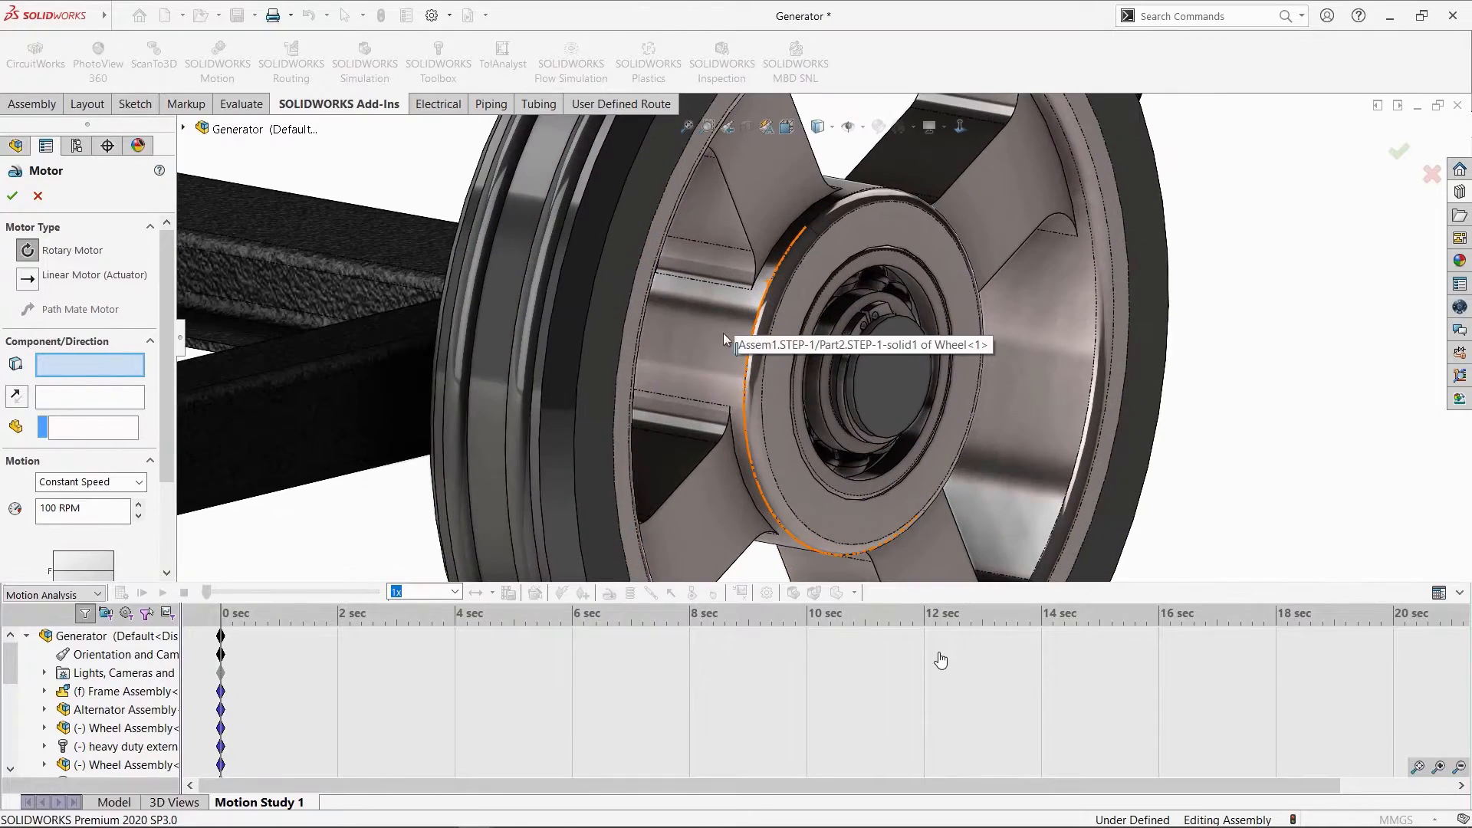
click(726, 339)
scroll(767, 349, down, 5)
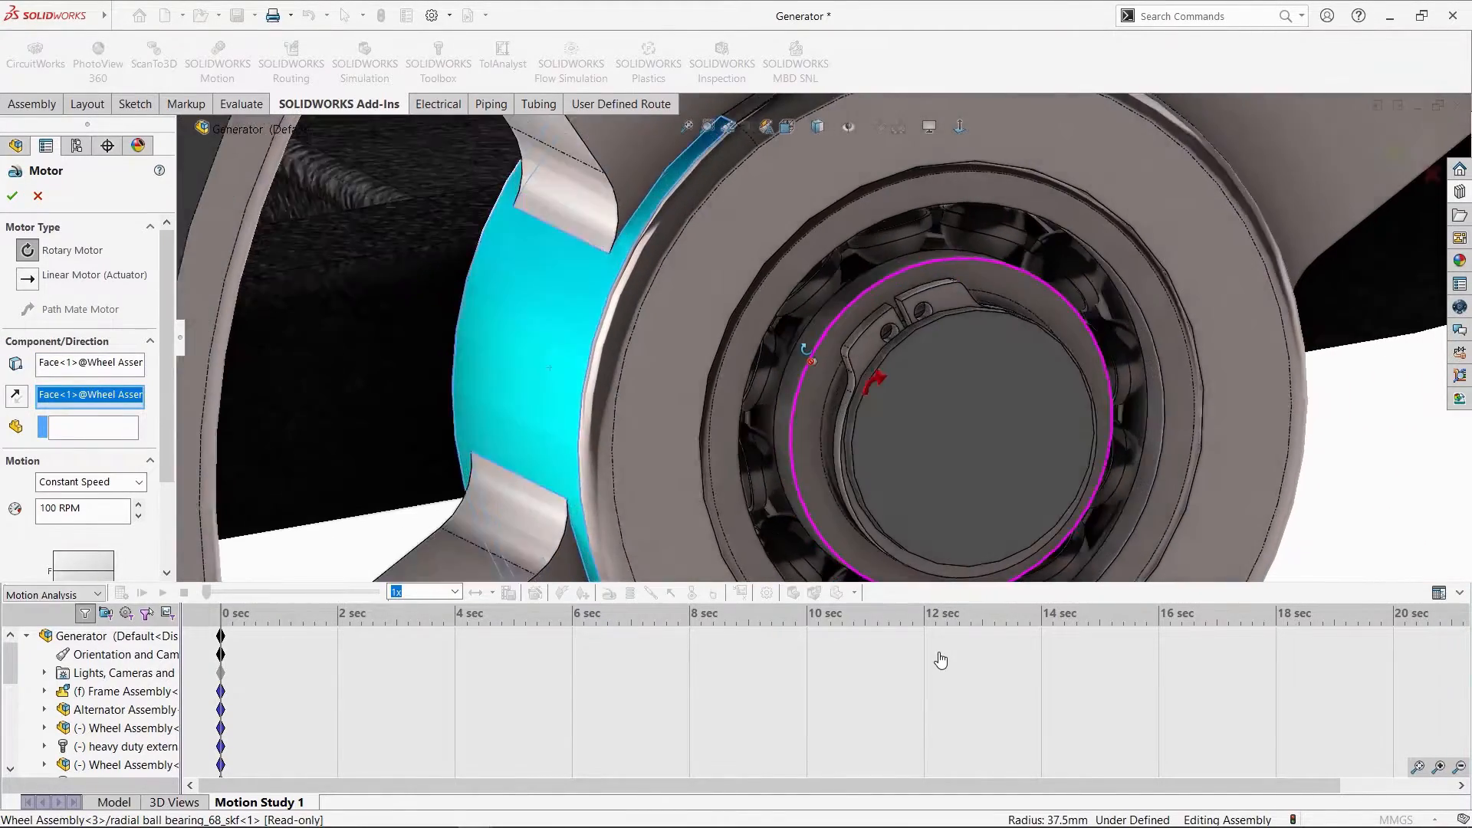
Reverse the rotary motor's direction and finish it with a constant speed of 100 RPM.
scroll(805, 357, up, 8)
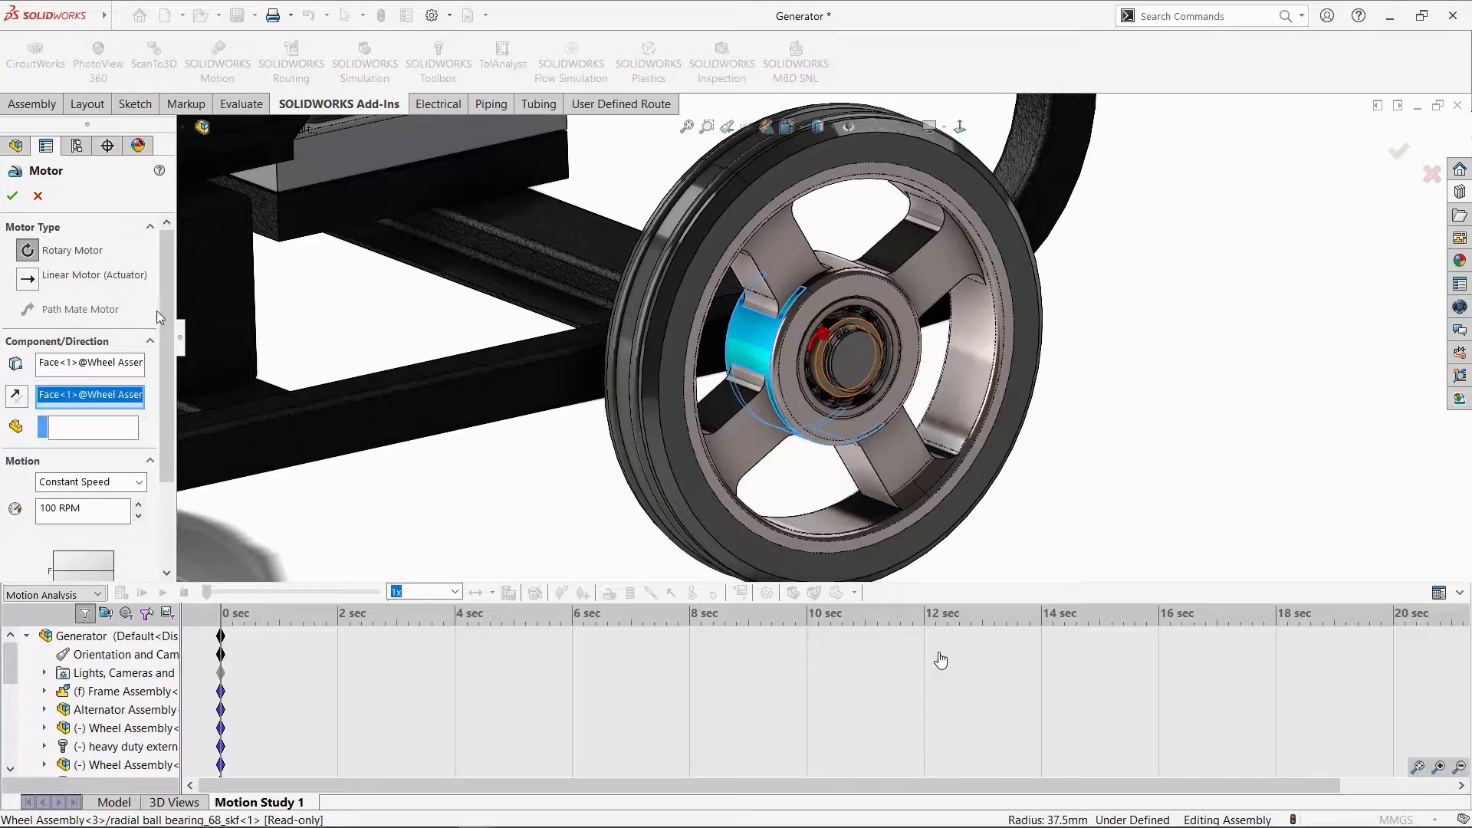
scroll(164, 411, down, 3)
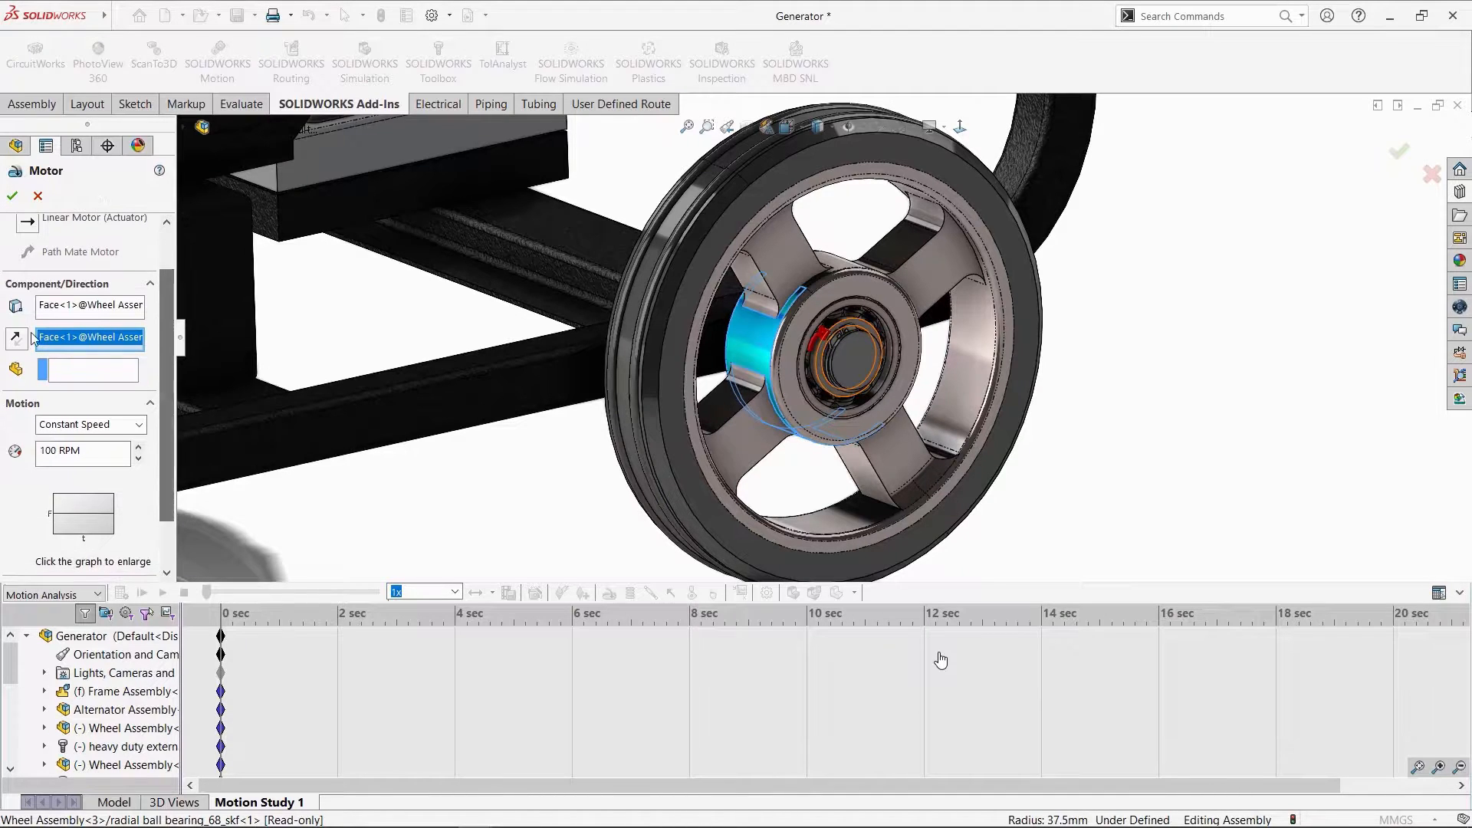
scroll(172, 435, down, 1)
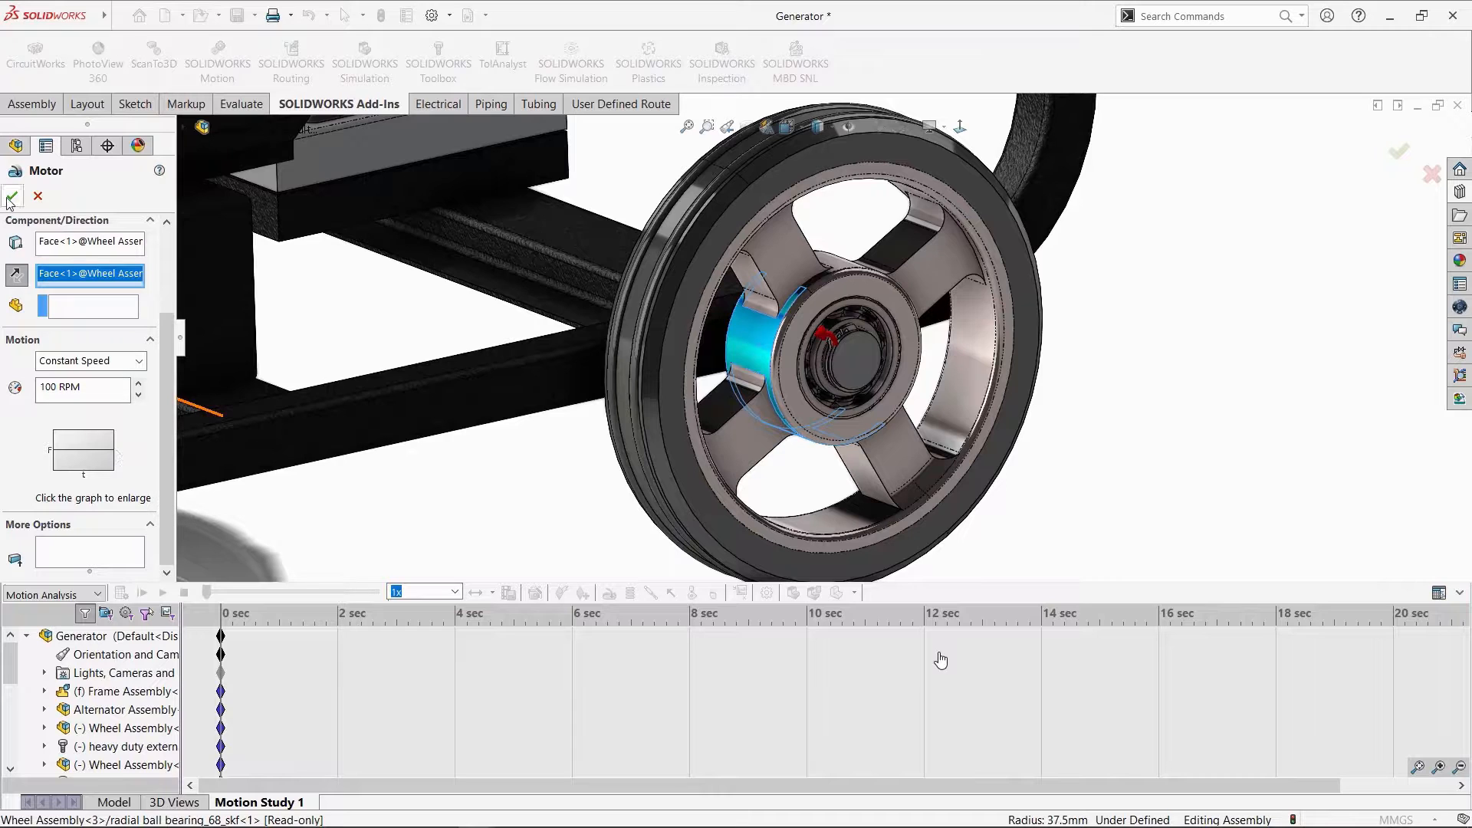
key(Return)
Place a second rotary motor on the hub face of the wheel on the battery side of the generator.
scroll(605, 481, up, 5)
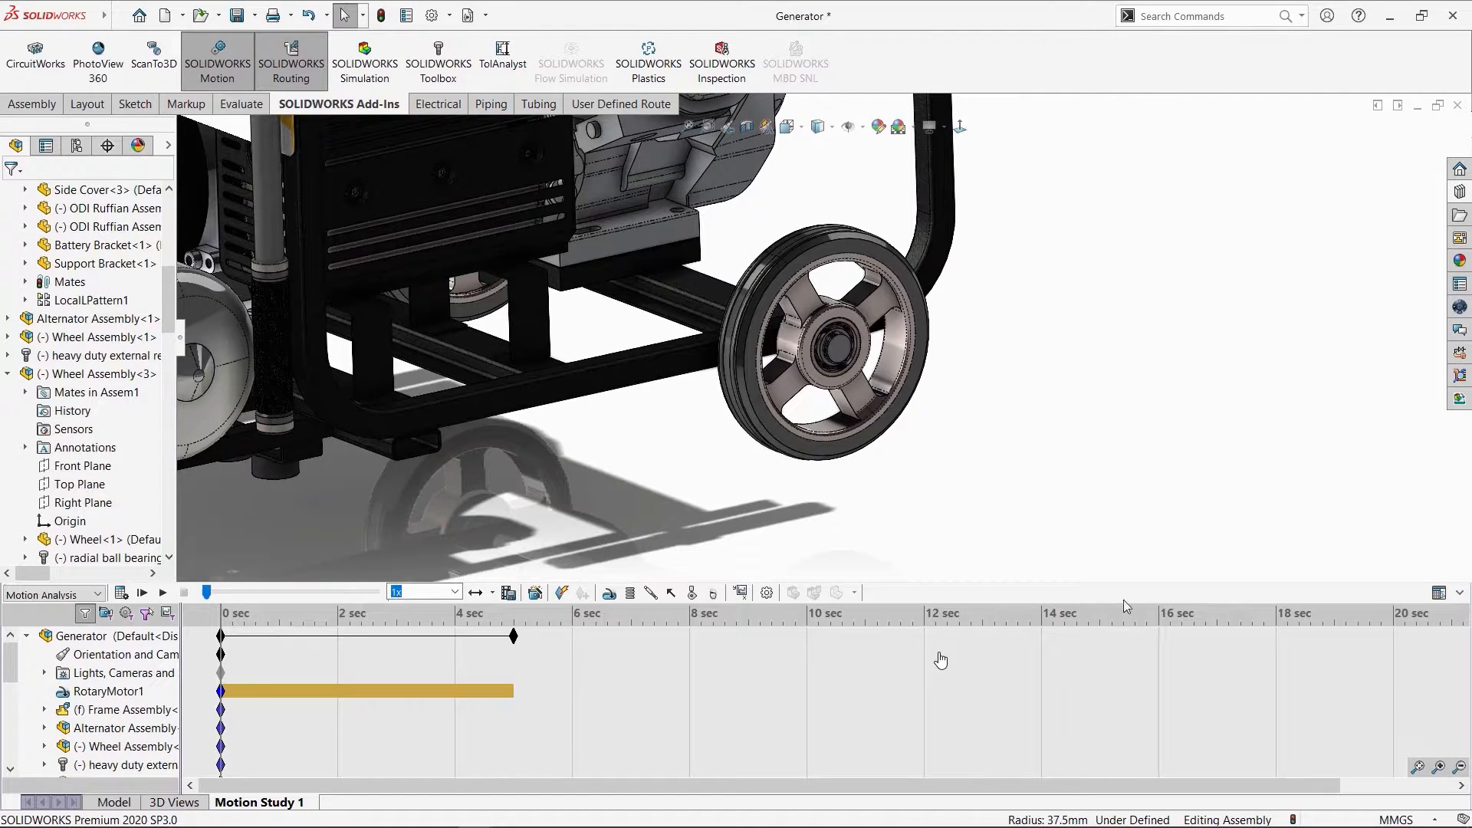
scroll(942, 445, up, 6)
scroll(767, 368, down, 2)
scroll(766, 368, up, 1)
scroll(784, 208, down, 1)
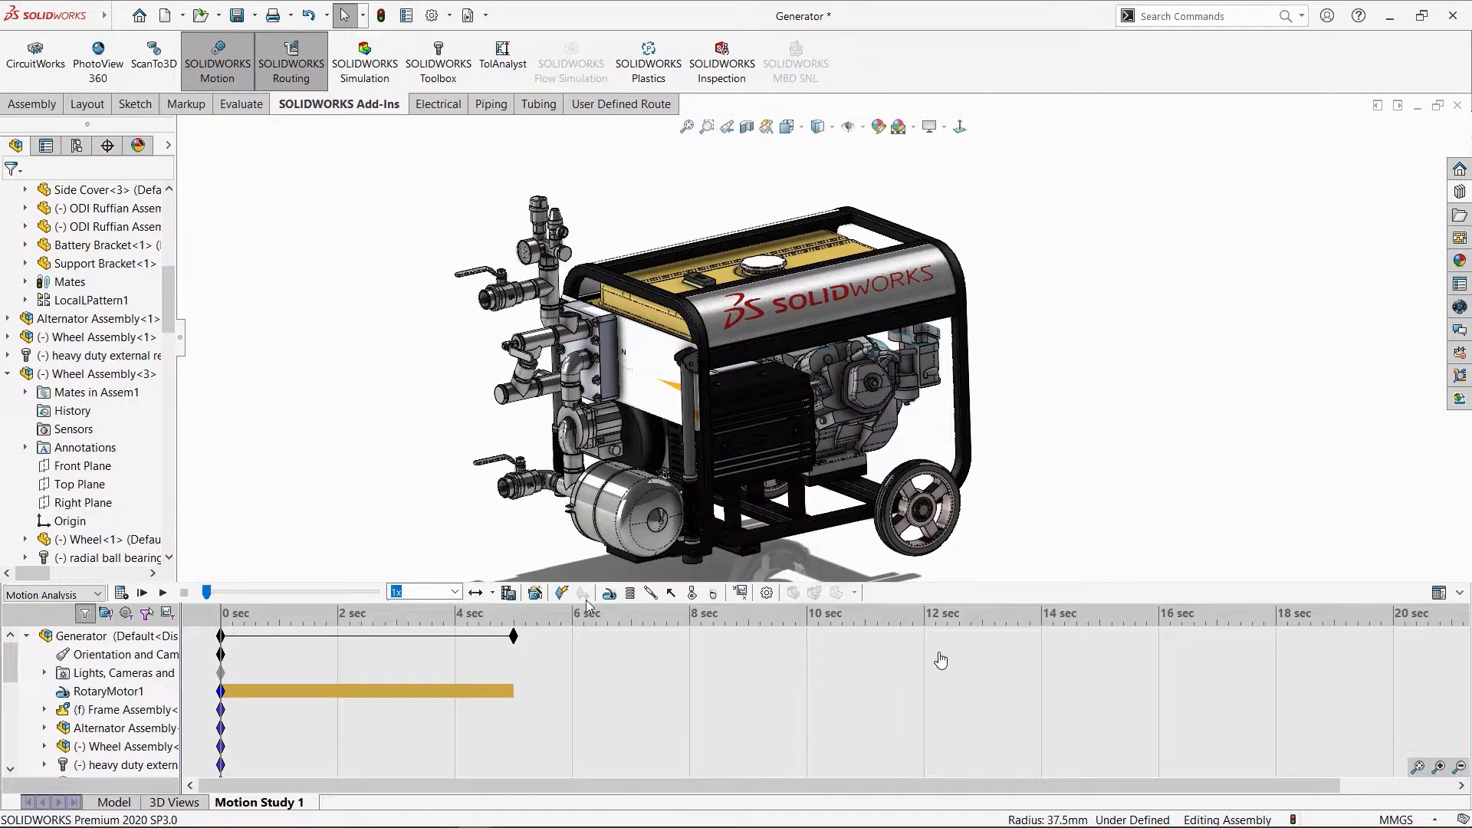
click(630, 593)
middle_drag(644, 537, 287, 489)
scroll(290, 487, down, 8)
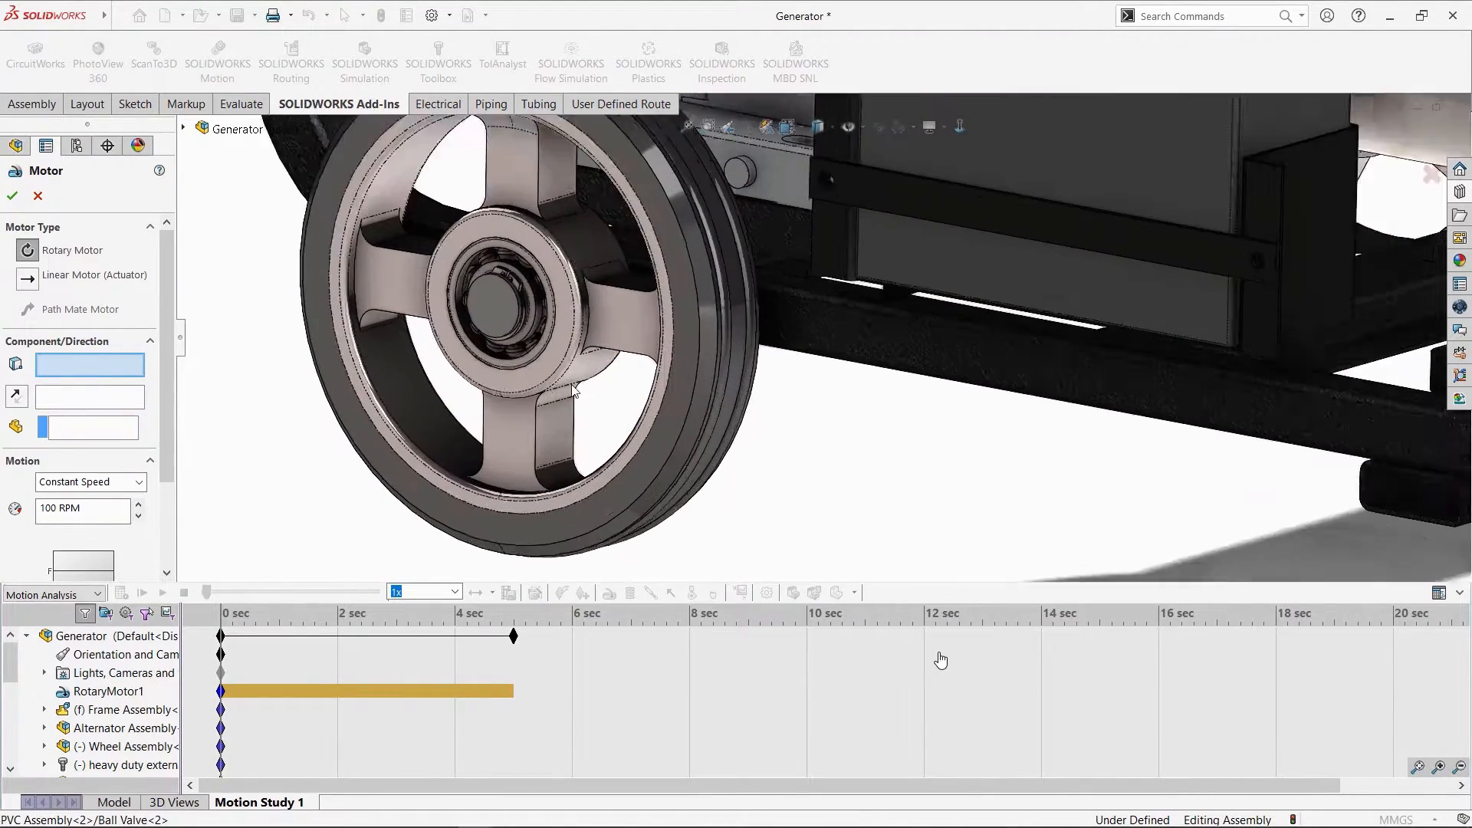
click(591, 381)
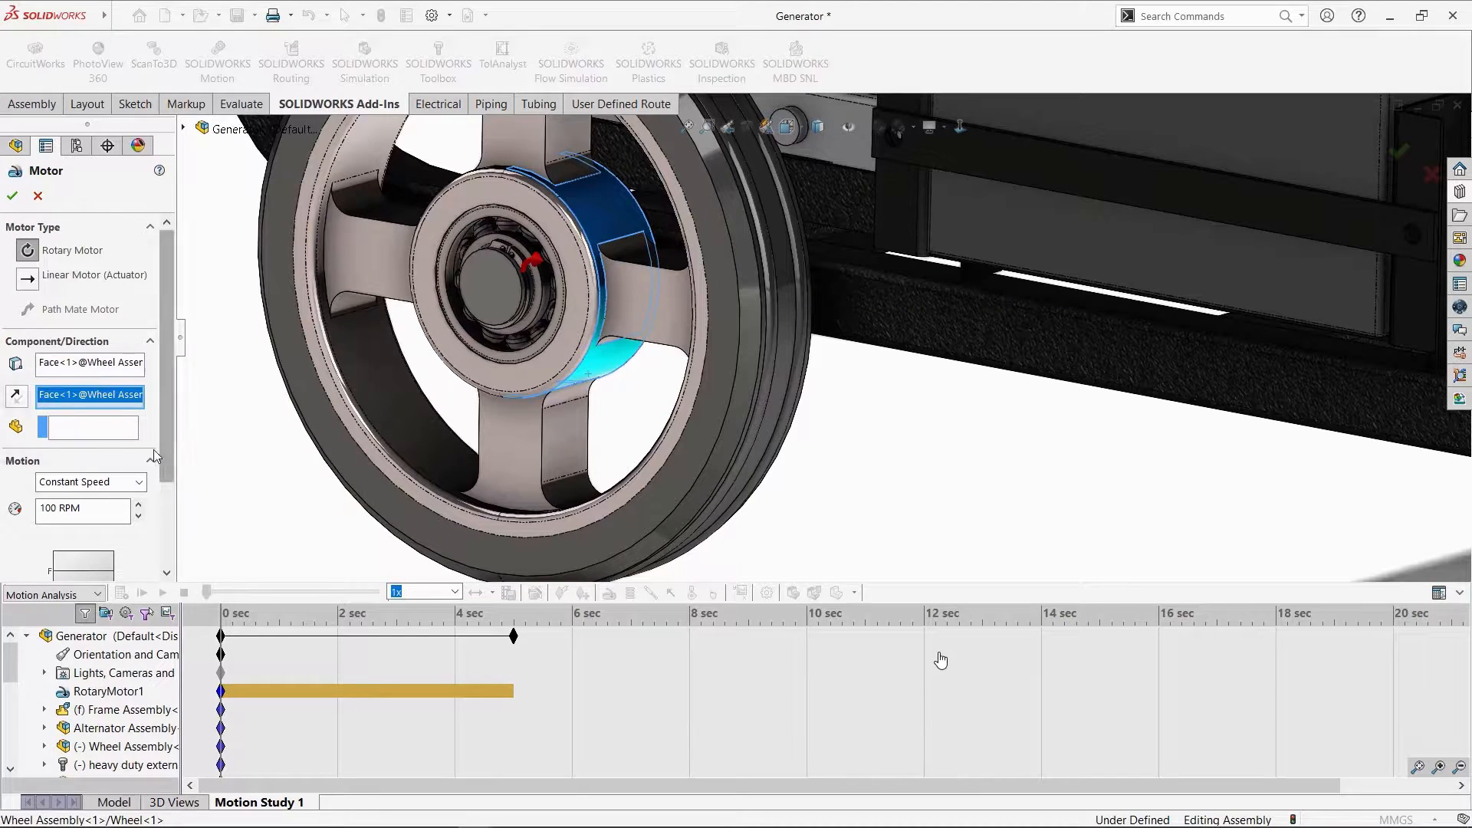
Give the battery-side wheel's rotary motor a constant speed of 100 RPM and finish it.
scroll(113, 491, down, 3)
click(123, 377)
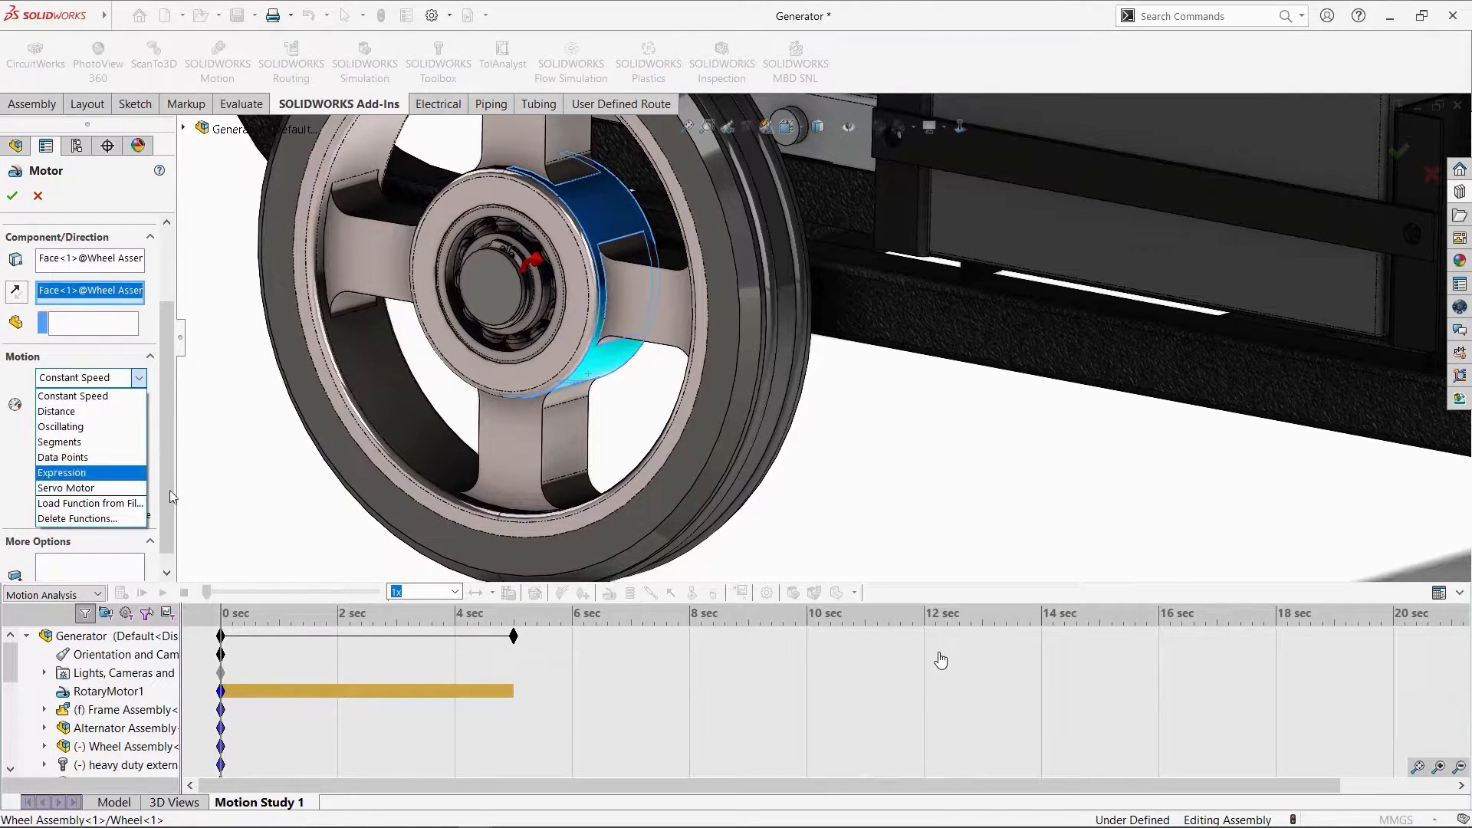
click(72, 395)
scroll(168, 535, down, 1)
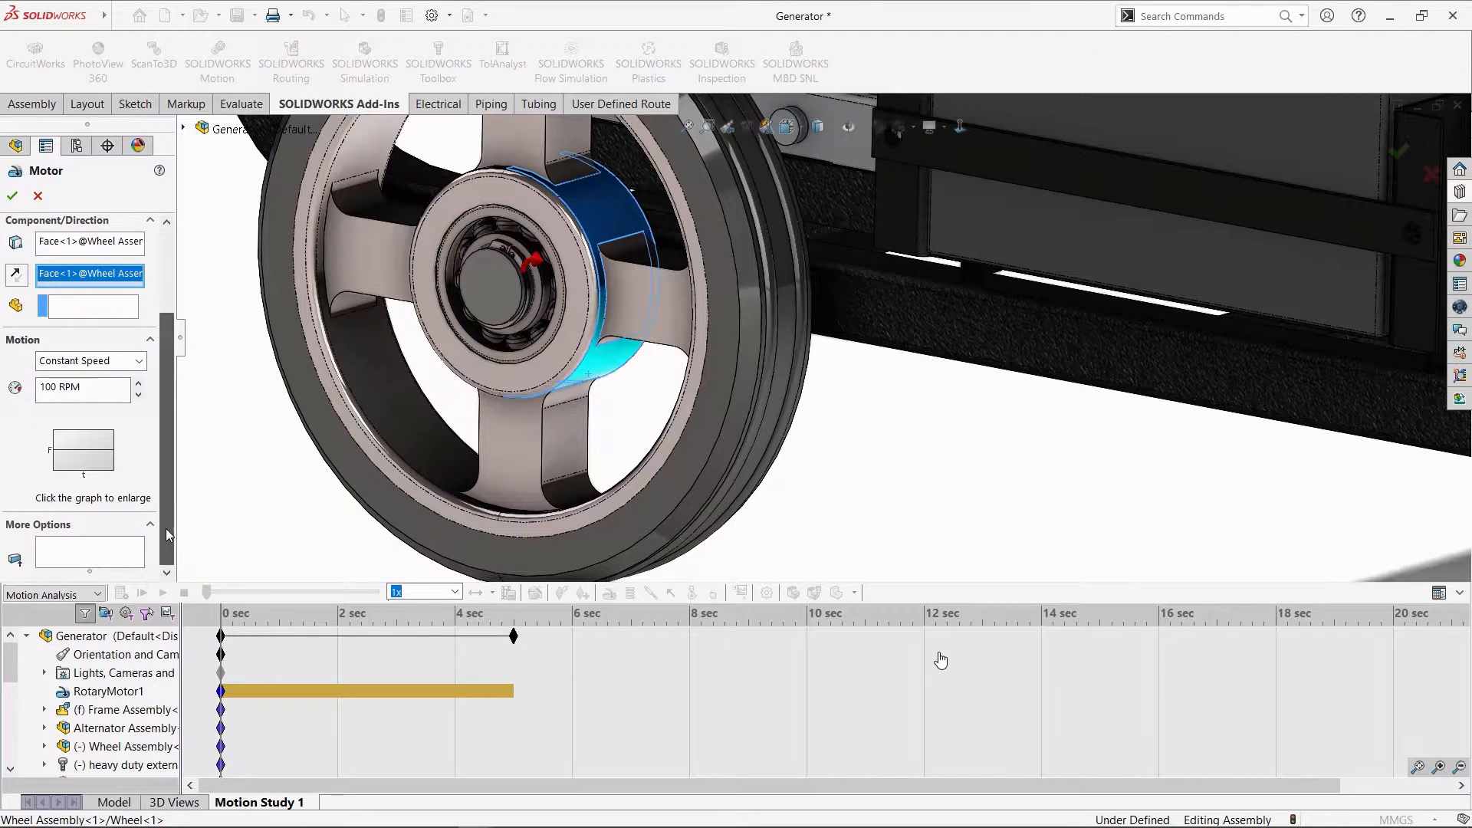
click(13, 196)
Calculate Motion Study 1 with both wheel motors over the 5-second timeline.
scroll(865, 425, up, 4)
scroll(865, 426, up, 5)
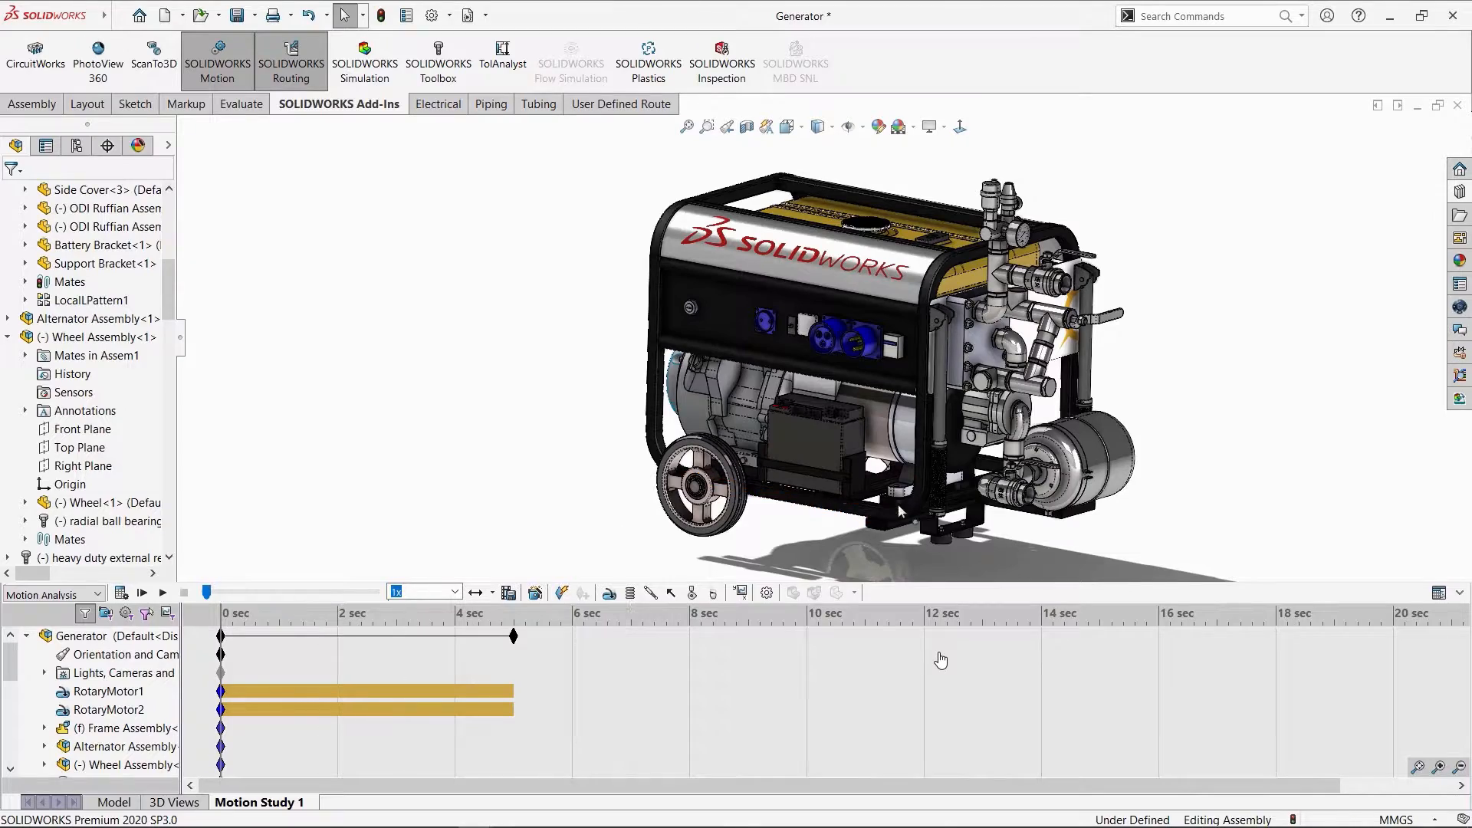
mouse_move(901, 510)
middle_down()
mouse_move(774, 537)
mouse_move(870, 539)
mouse_move(899, 445)
mouse_move(890, 516)
middle_up()
scroll(1013, 429, up, 1)
scroll(1084, 361, down, 1)
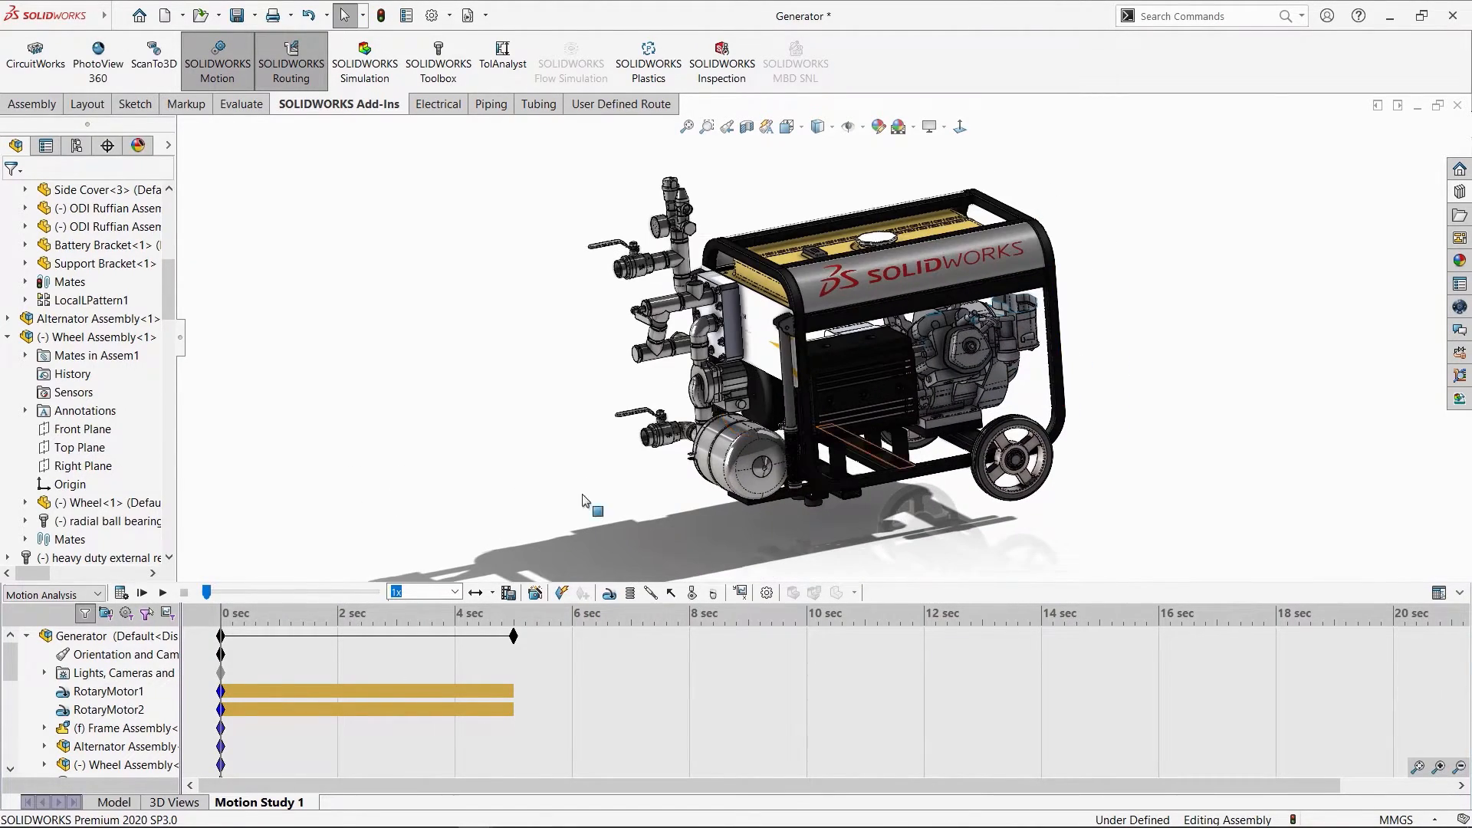
click(122, 594)
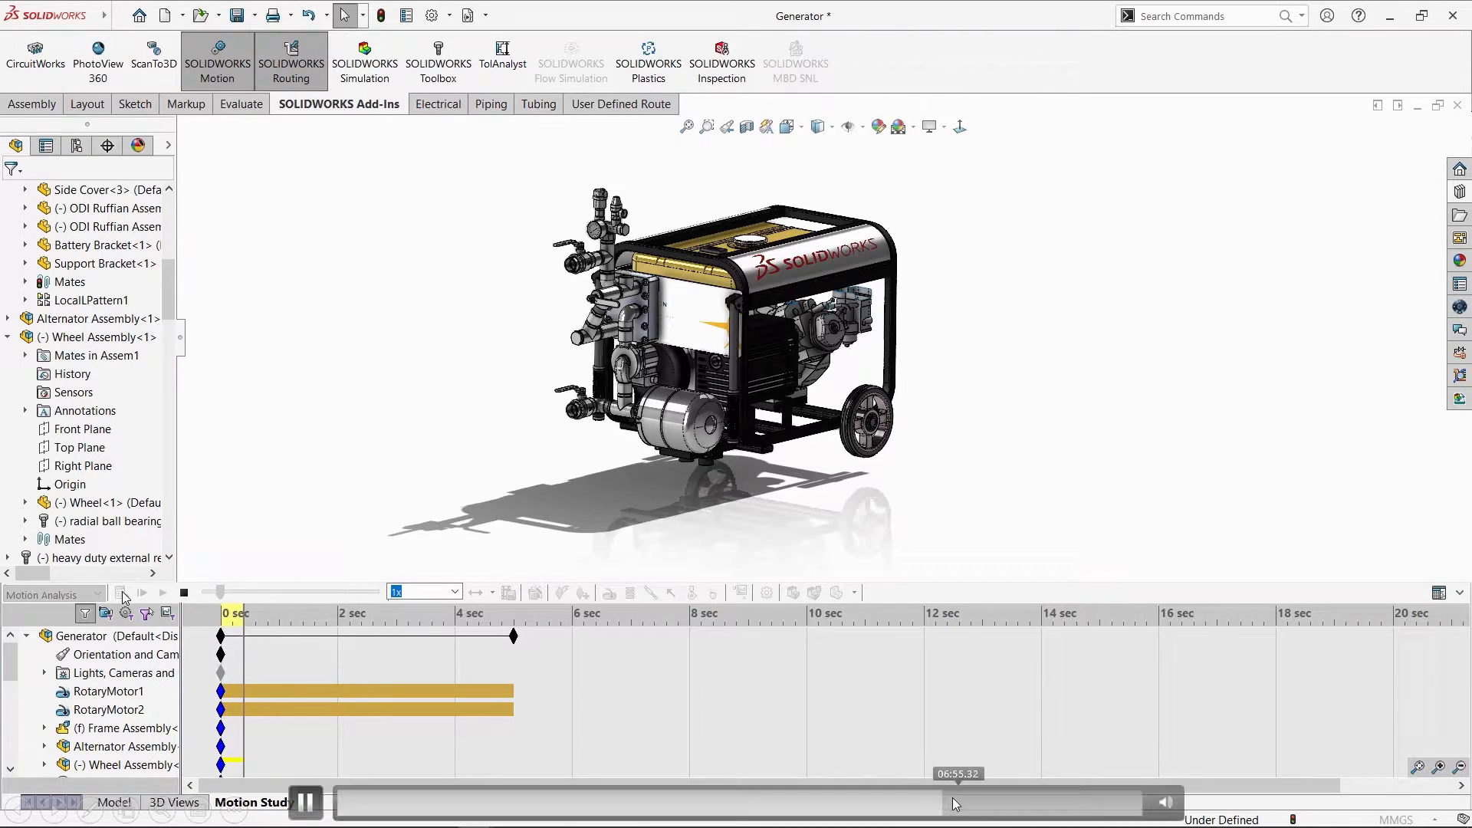
click(952, 800)
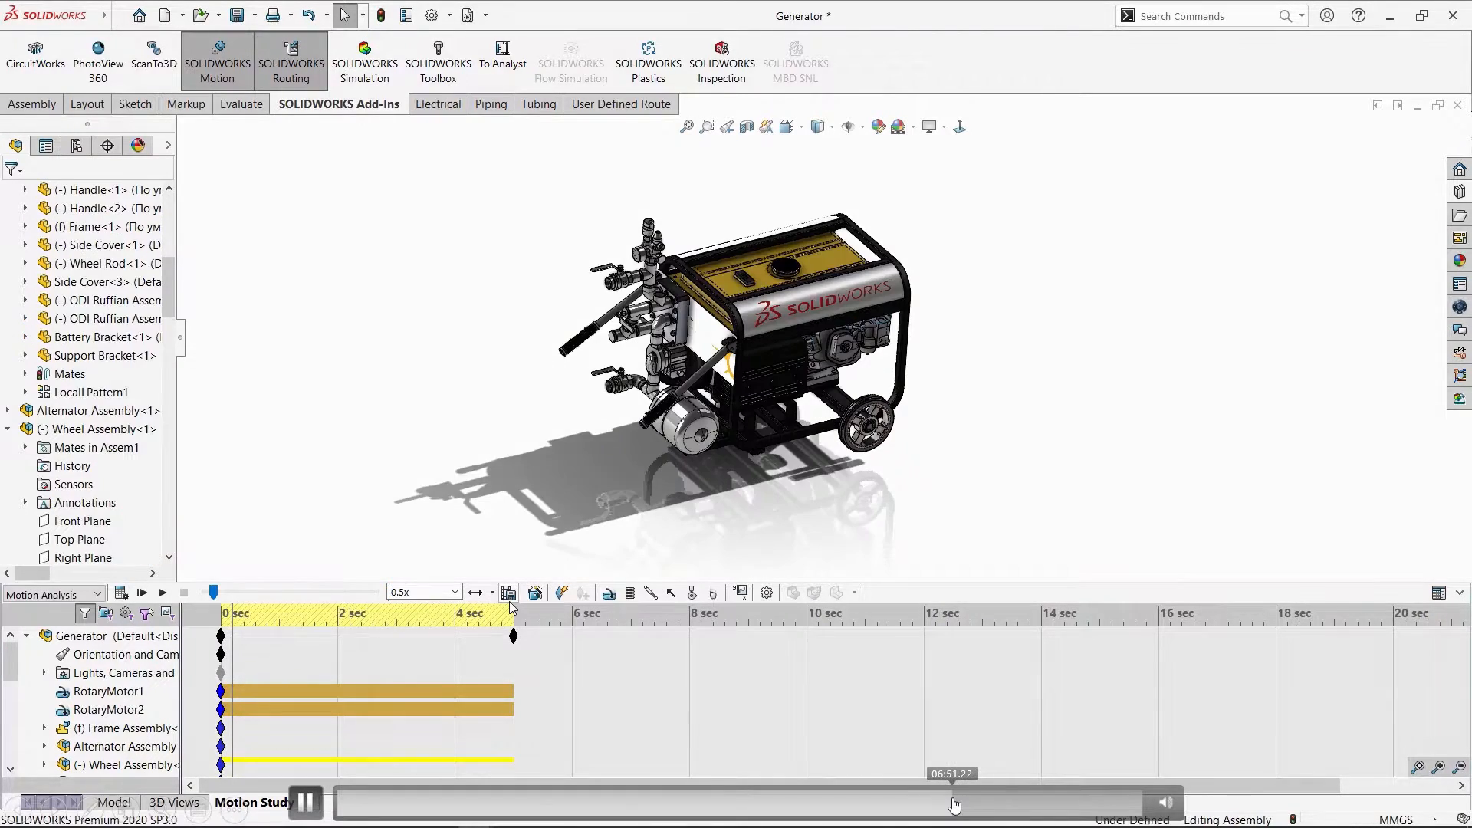
click(968, 815)
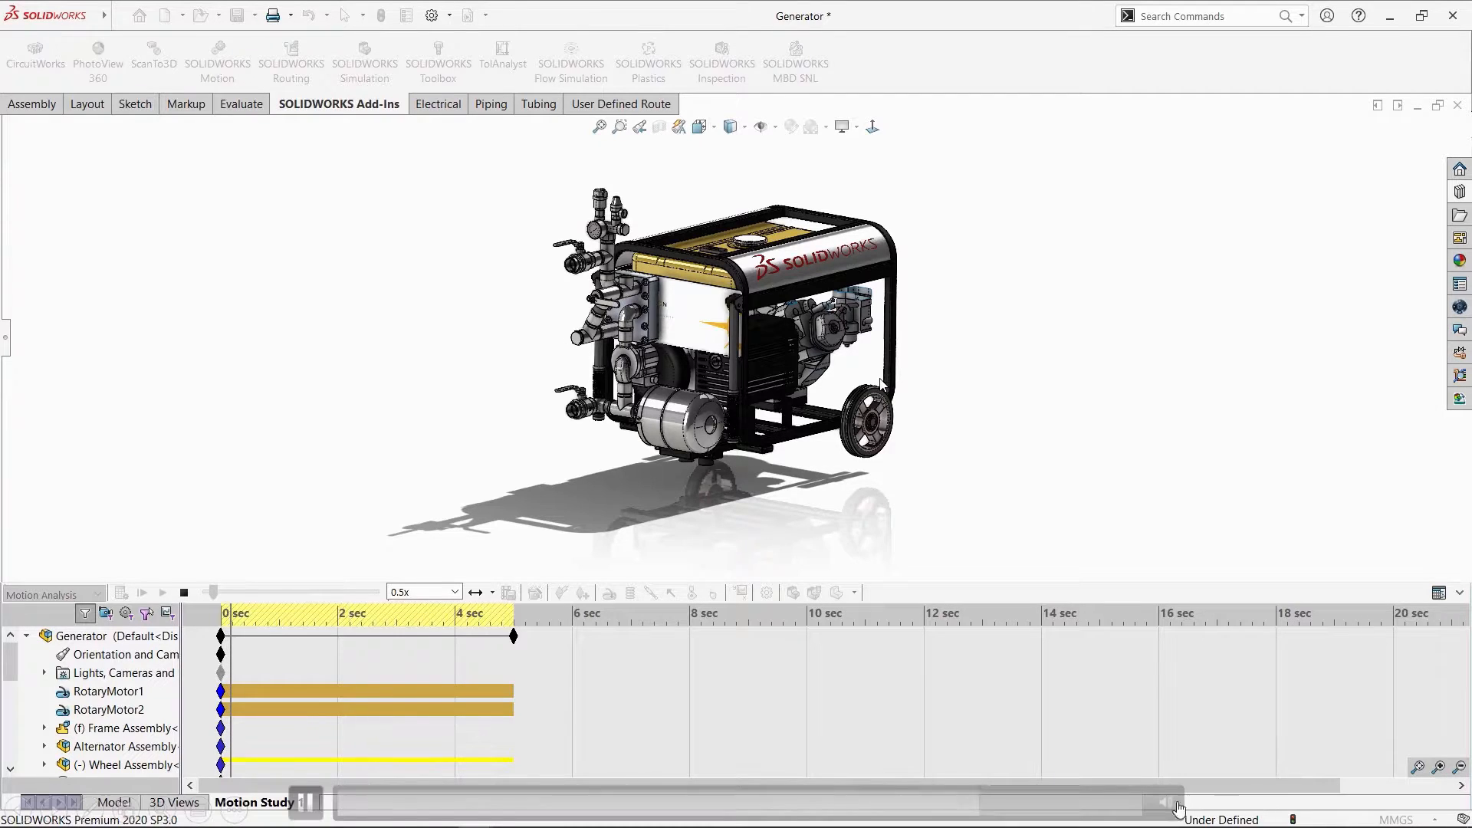
click(994, 806)
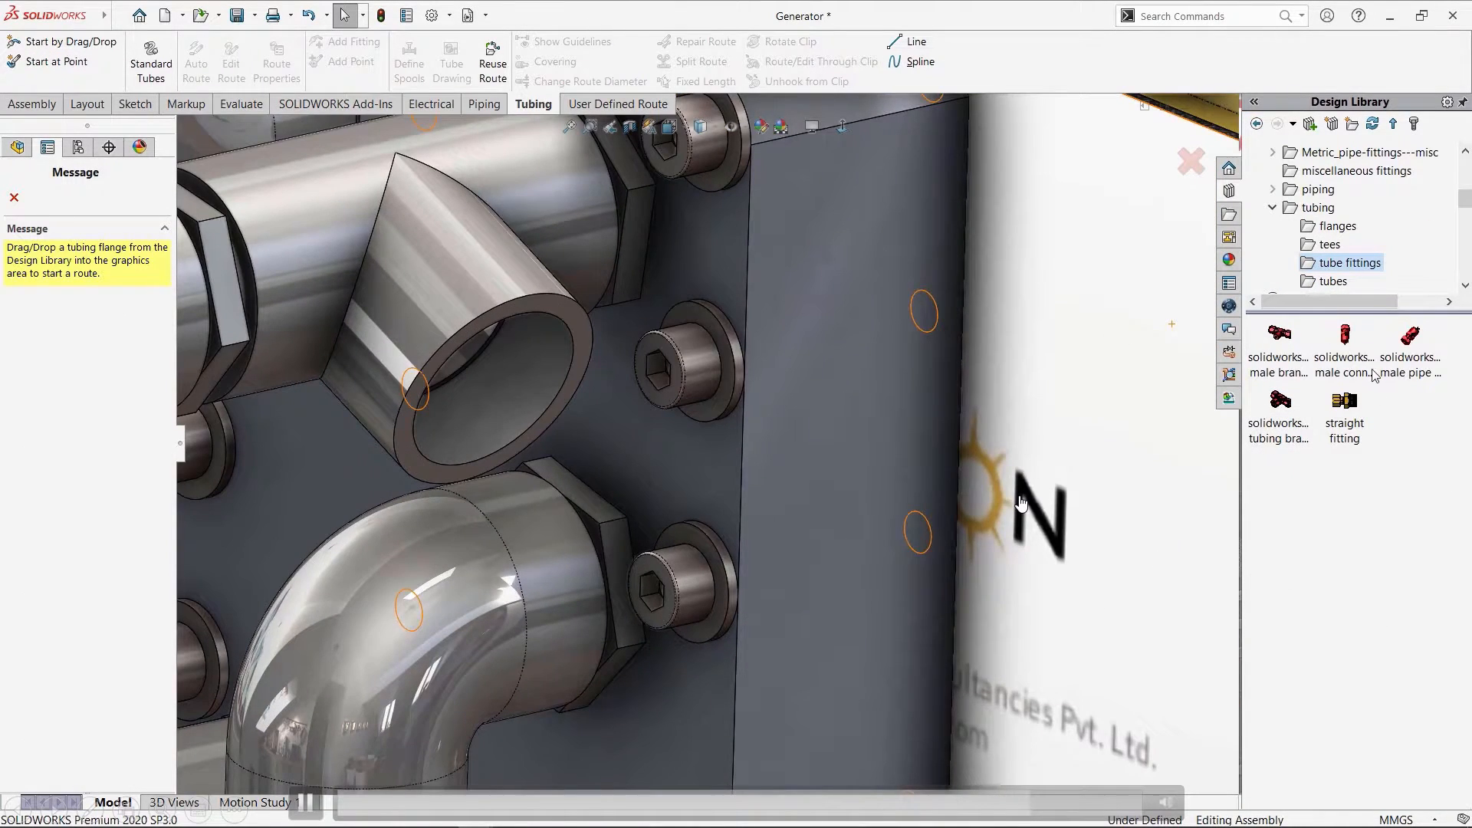
Choose the solidworks-lok male connector from the tube fittings library to start a tubing route at the open pipe end.
click(1348, 375)
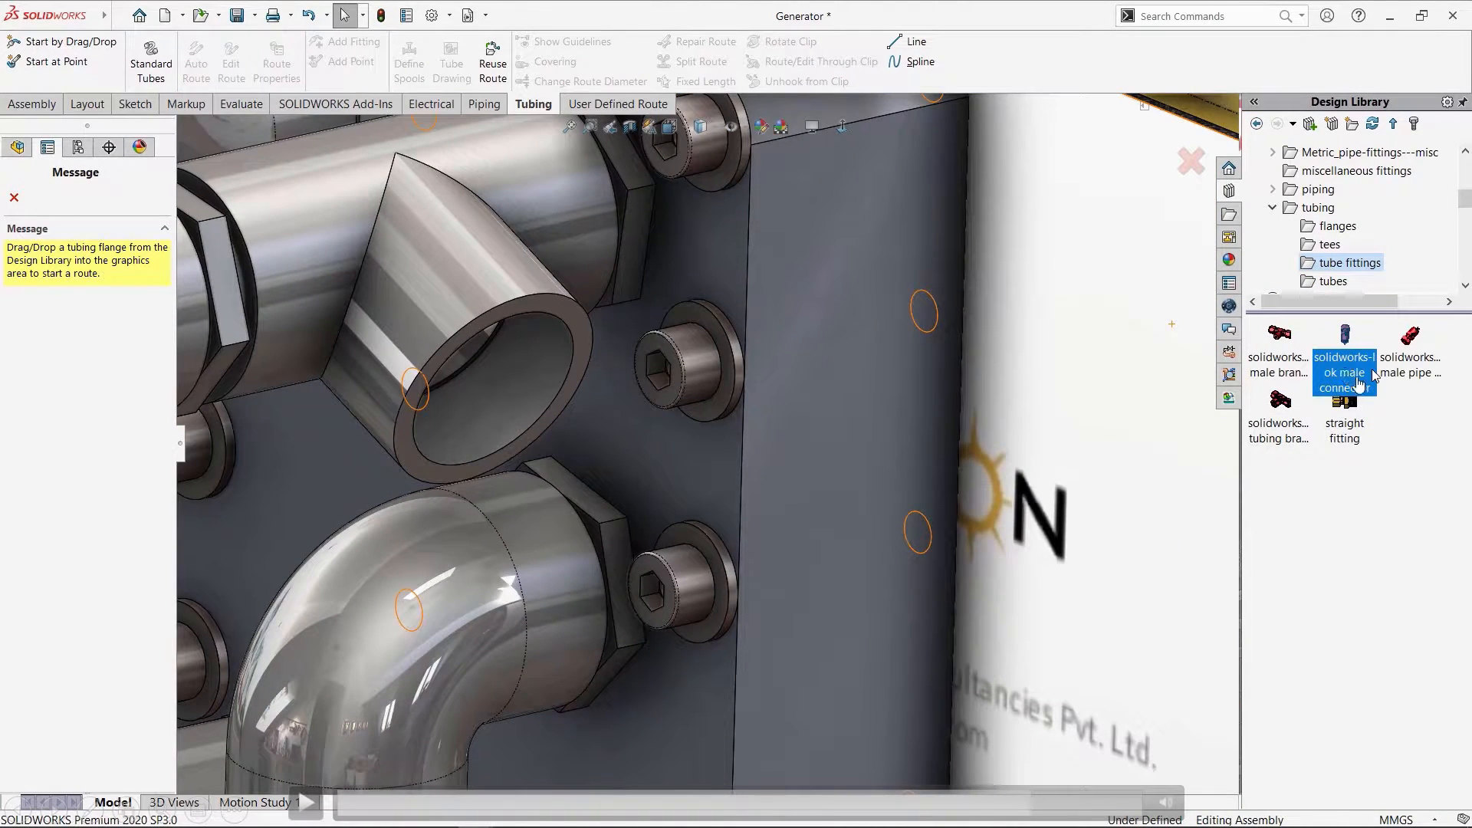
click(1067, 616)
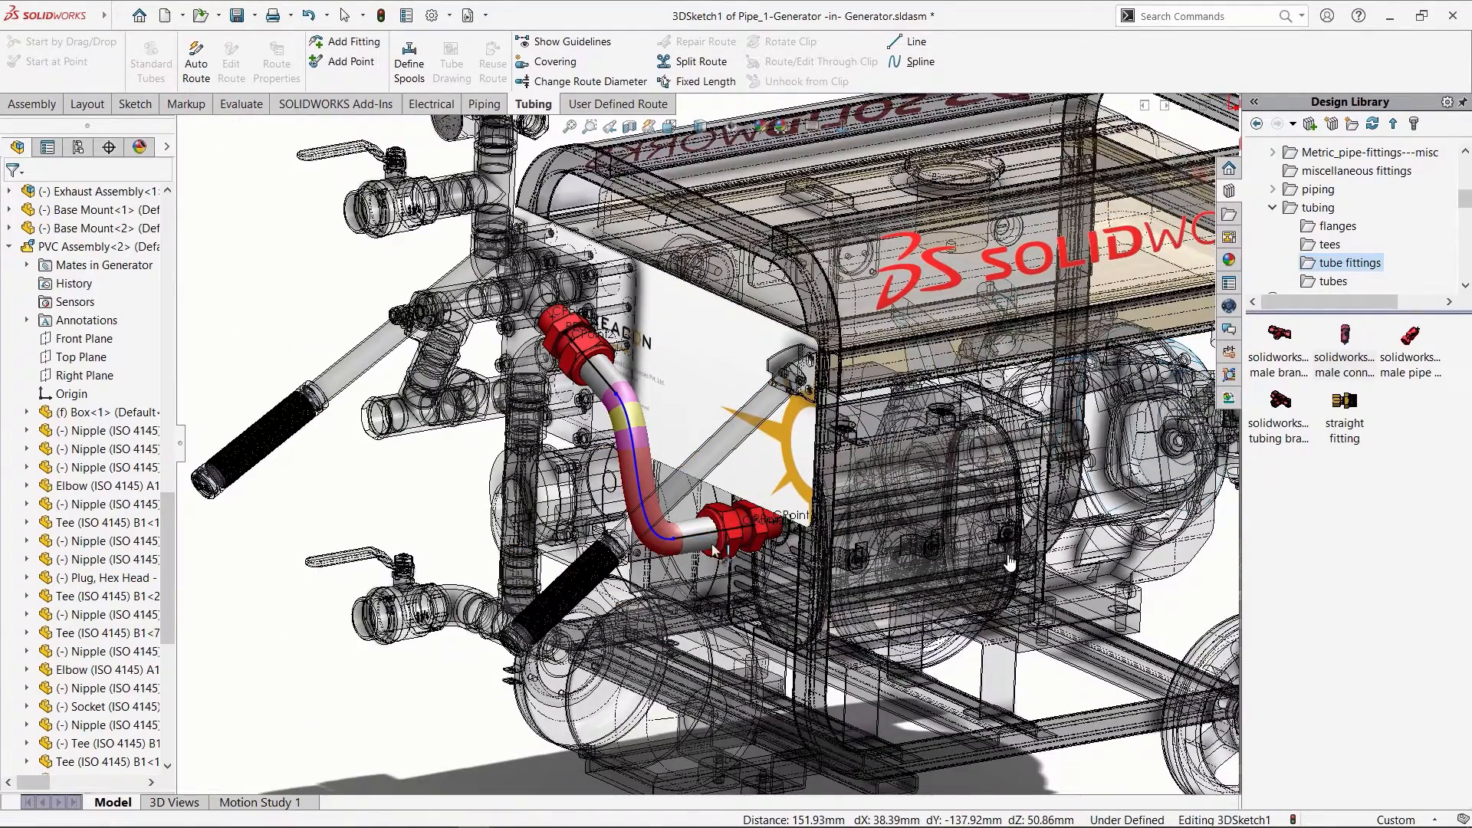
Dimension the straight route segment at the tube's lower fitting to 70 mm.
click(712, 545)
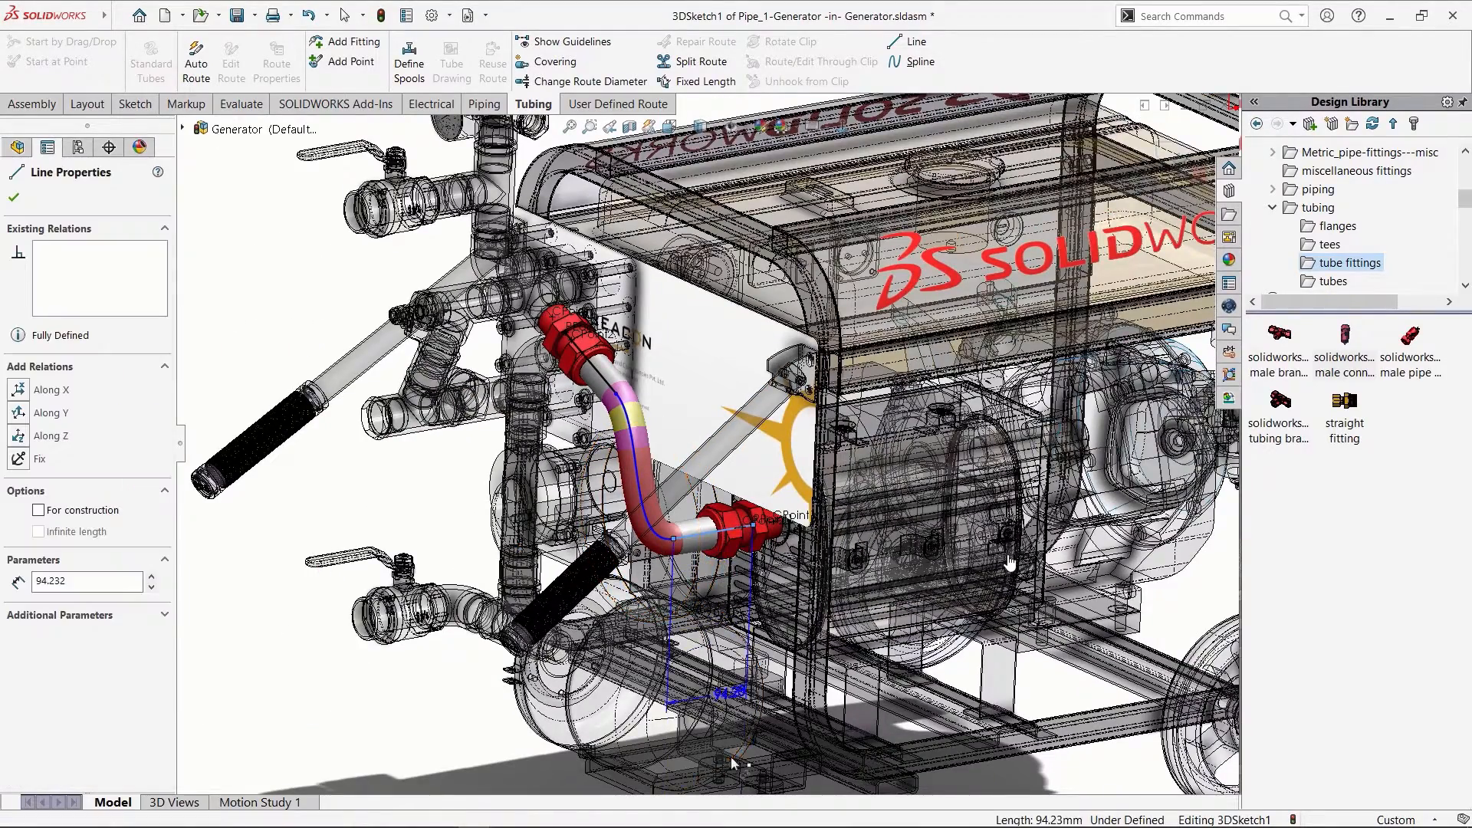
scroll(730, 756, up, 2)
click(739, 744)
text(70)
key(Return)
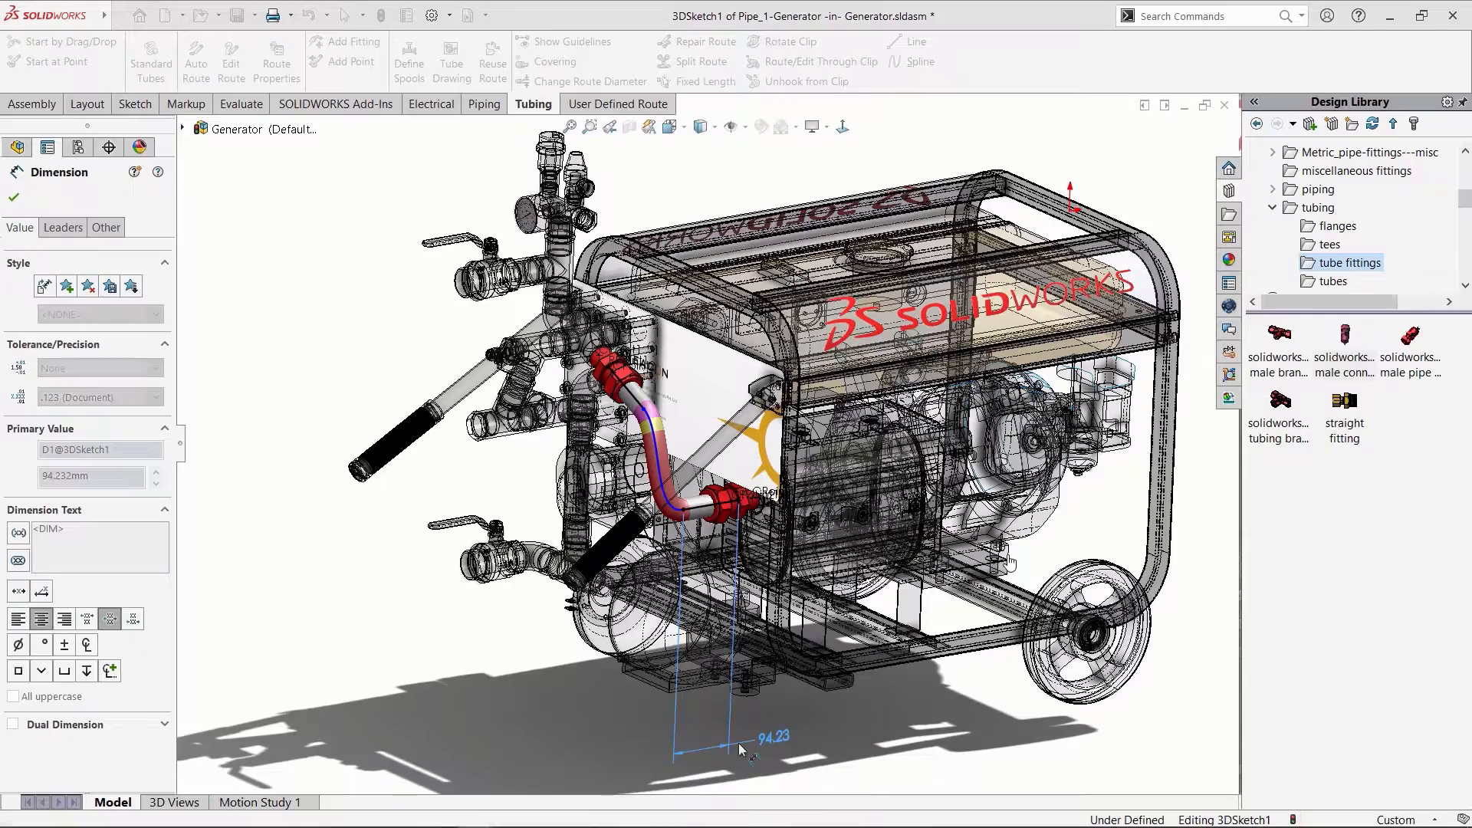
Dimension the straight route segment at the tube's upper fitting to 70 mm and finish the route sketch.
scroll(644, 403, up, 5)
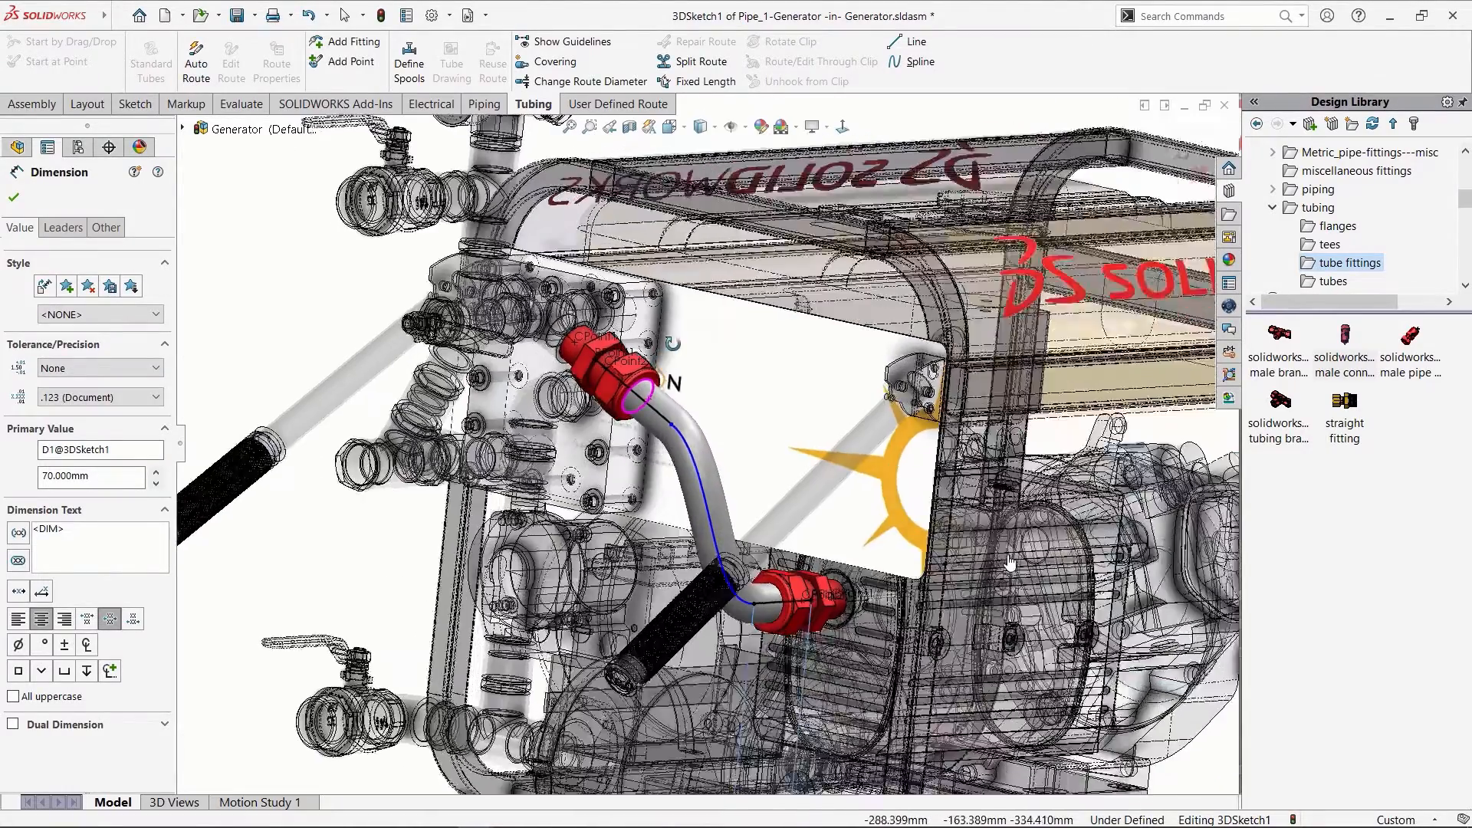
click(758, 208)
click(756, 173)
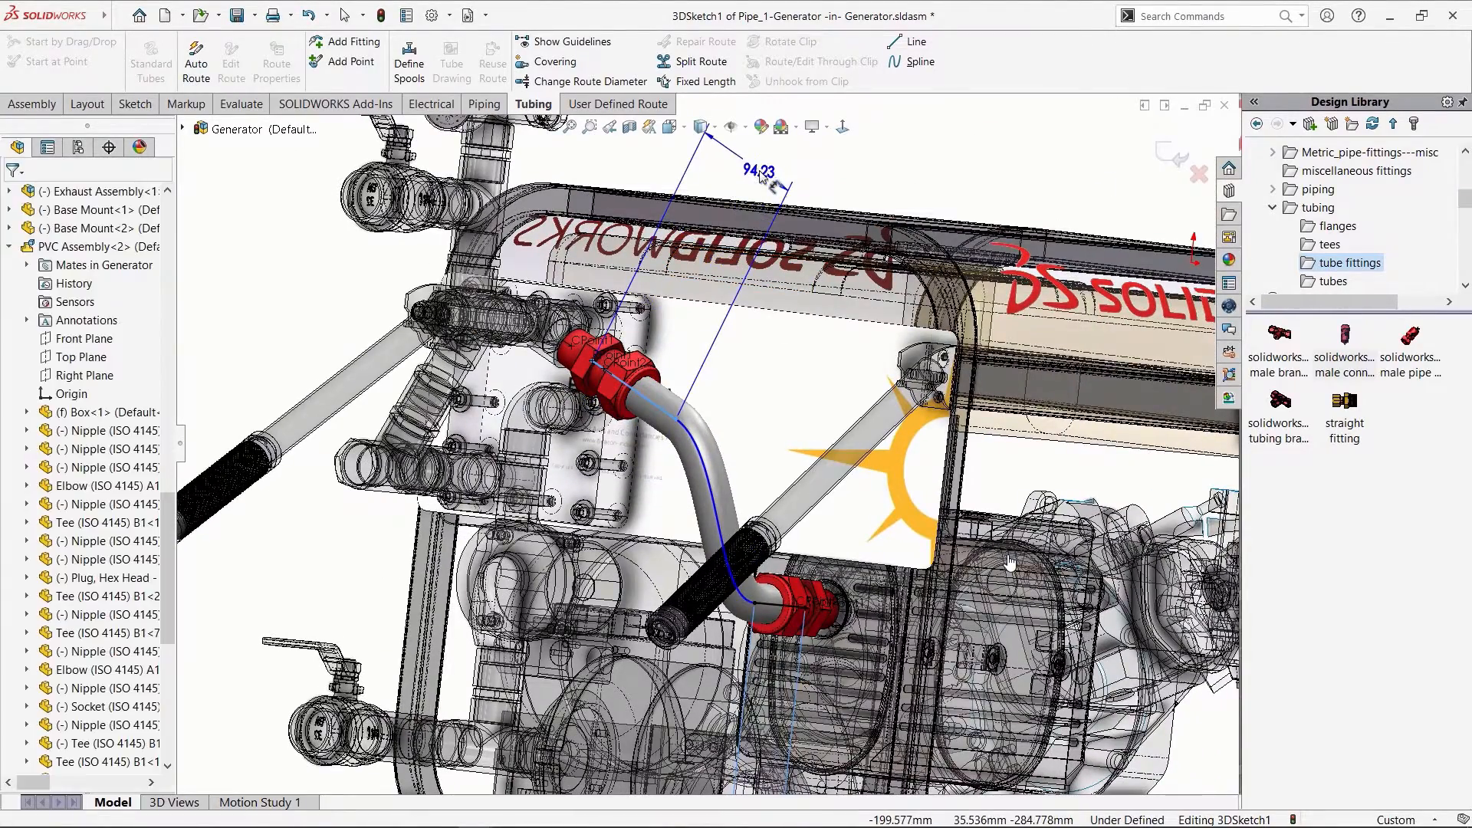
text(70)
key(Return)
click(1159, 152)
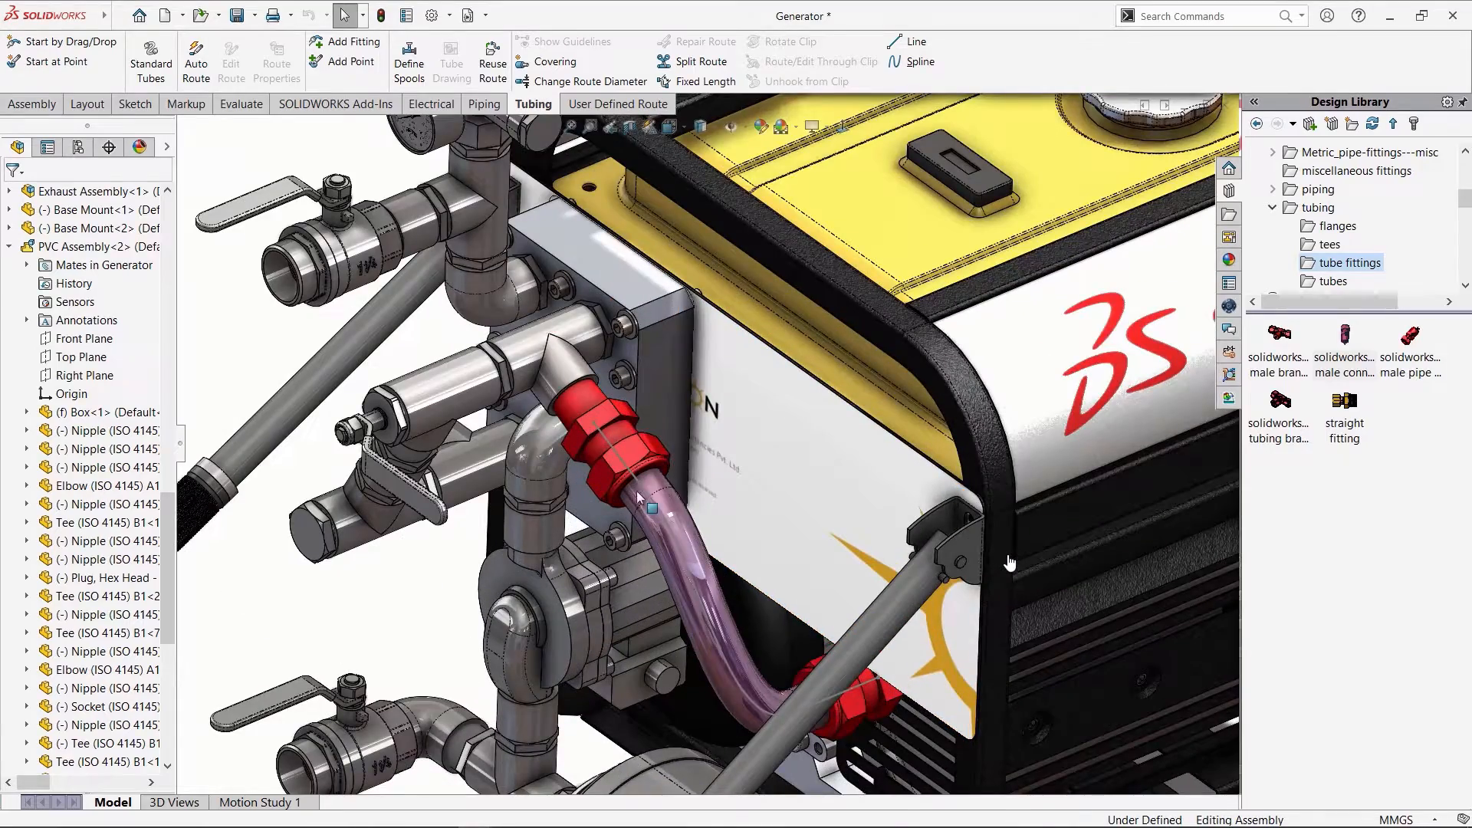
Hide the route sketch of the new tube in the generator assembly.
click(638, 493)
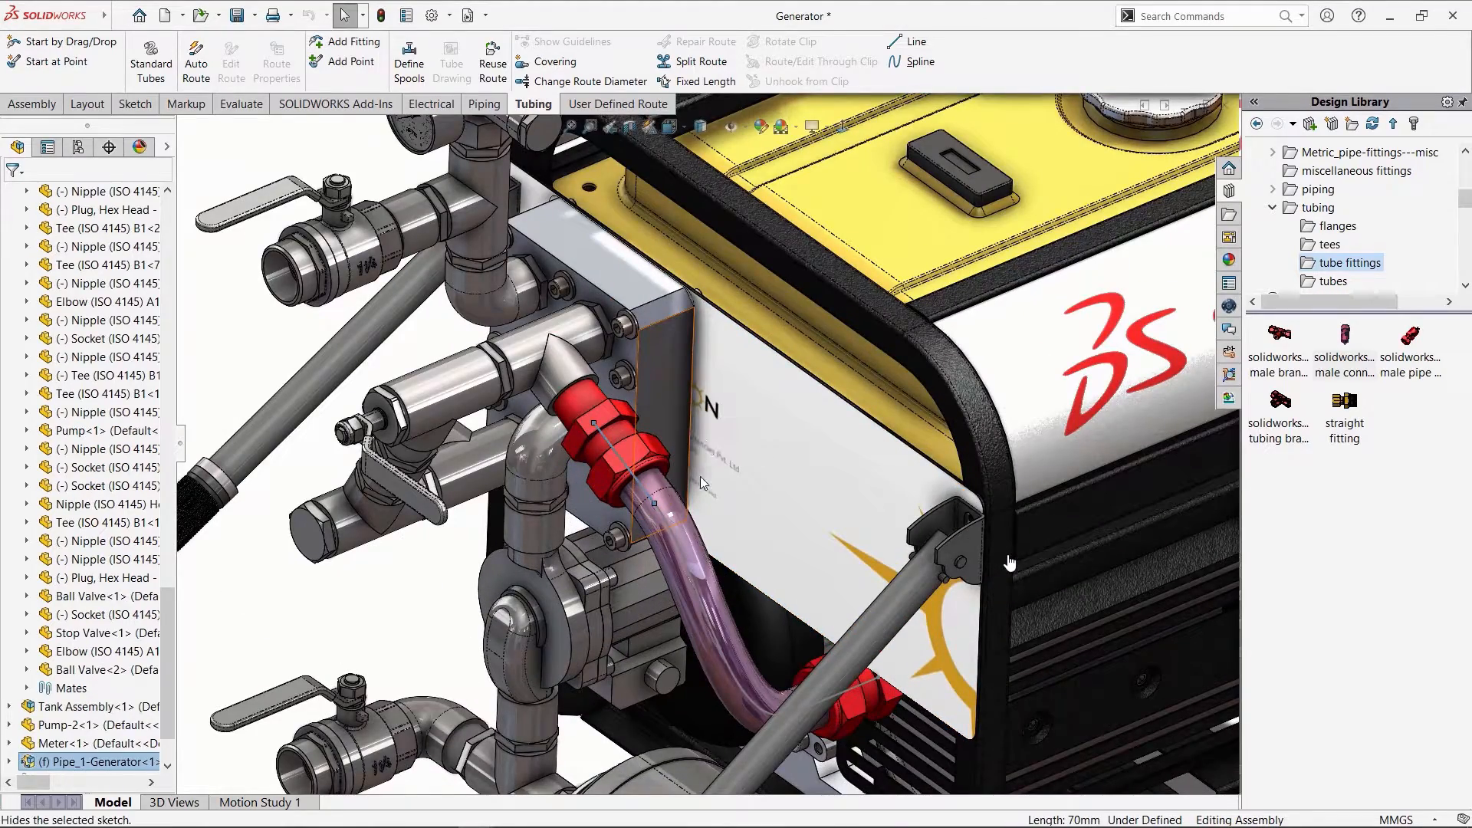
scroll(701, 478, up, 4)
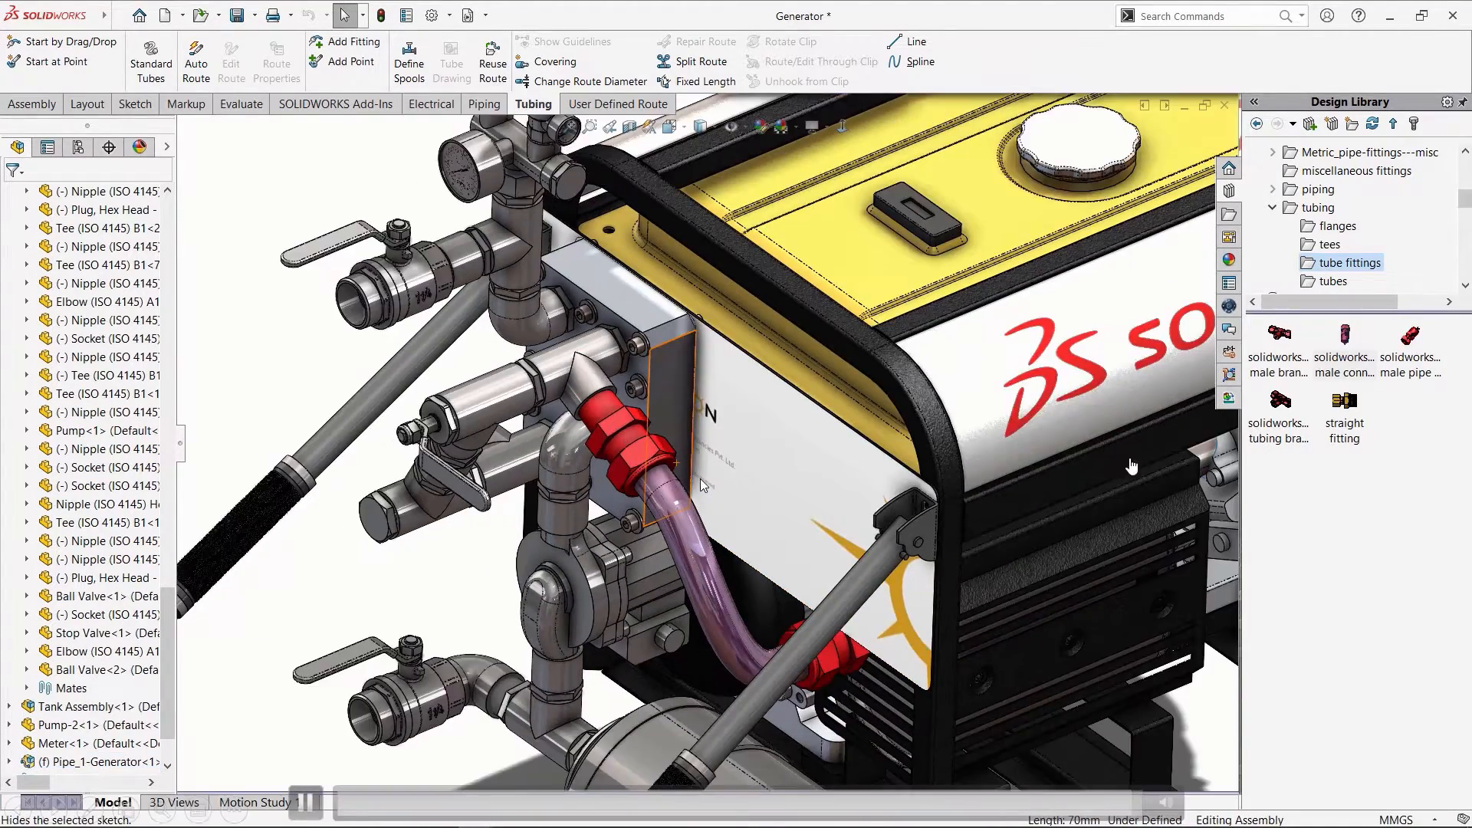
scroll(753, 520, down, 4)
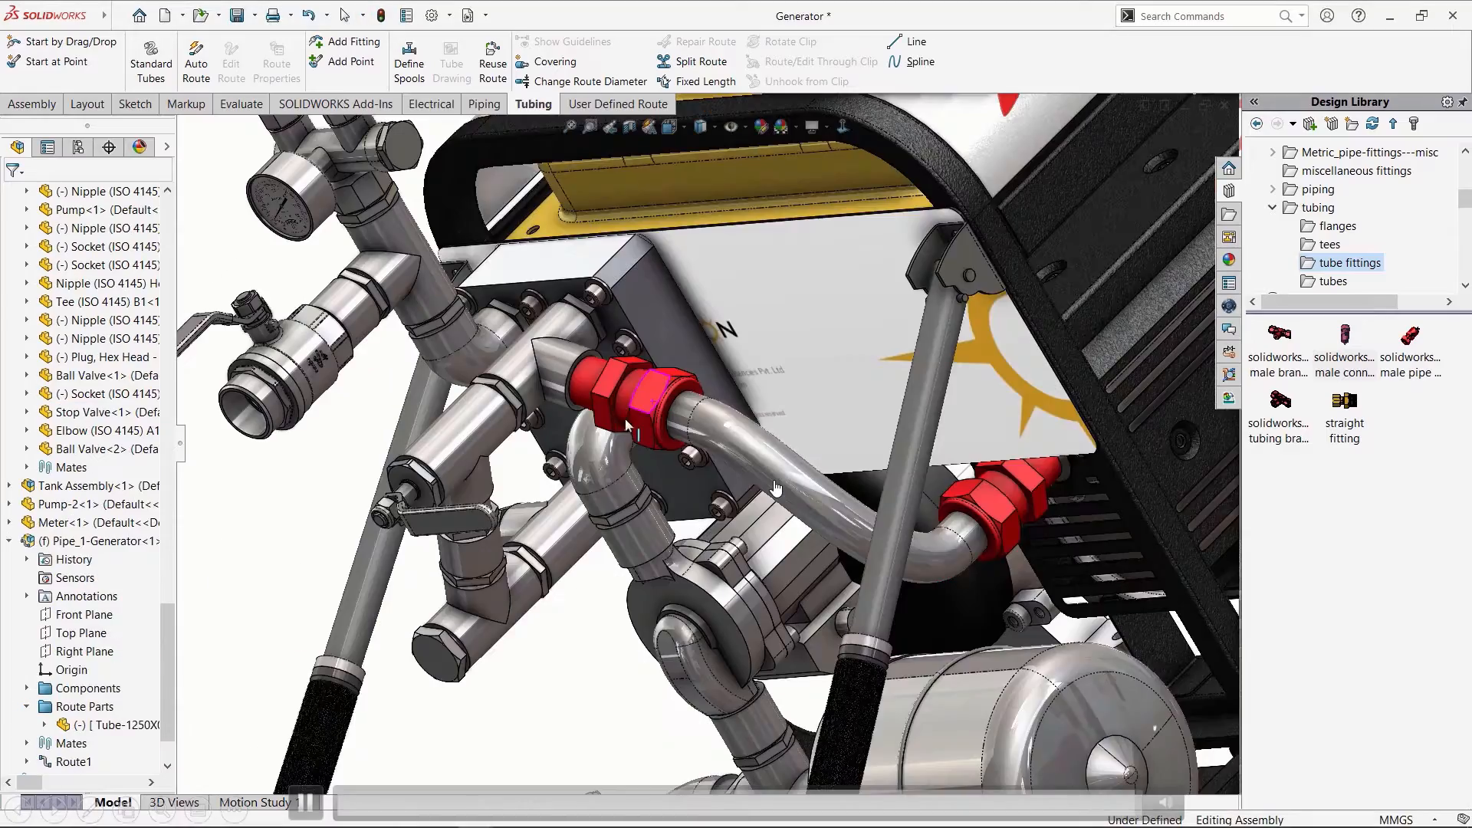
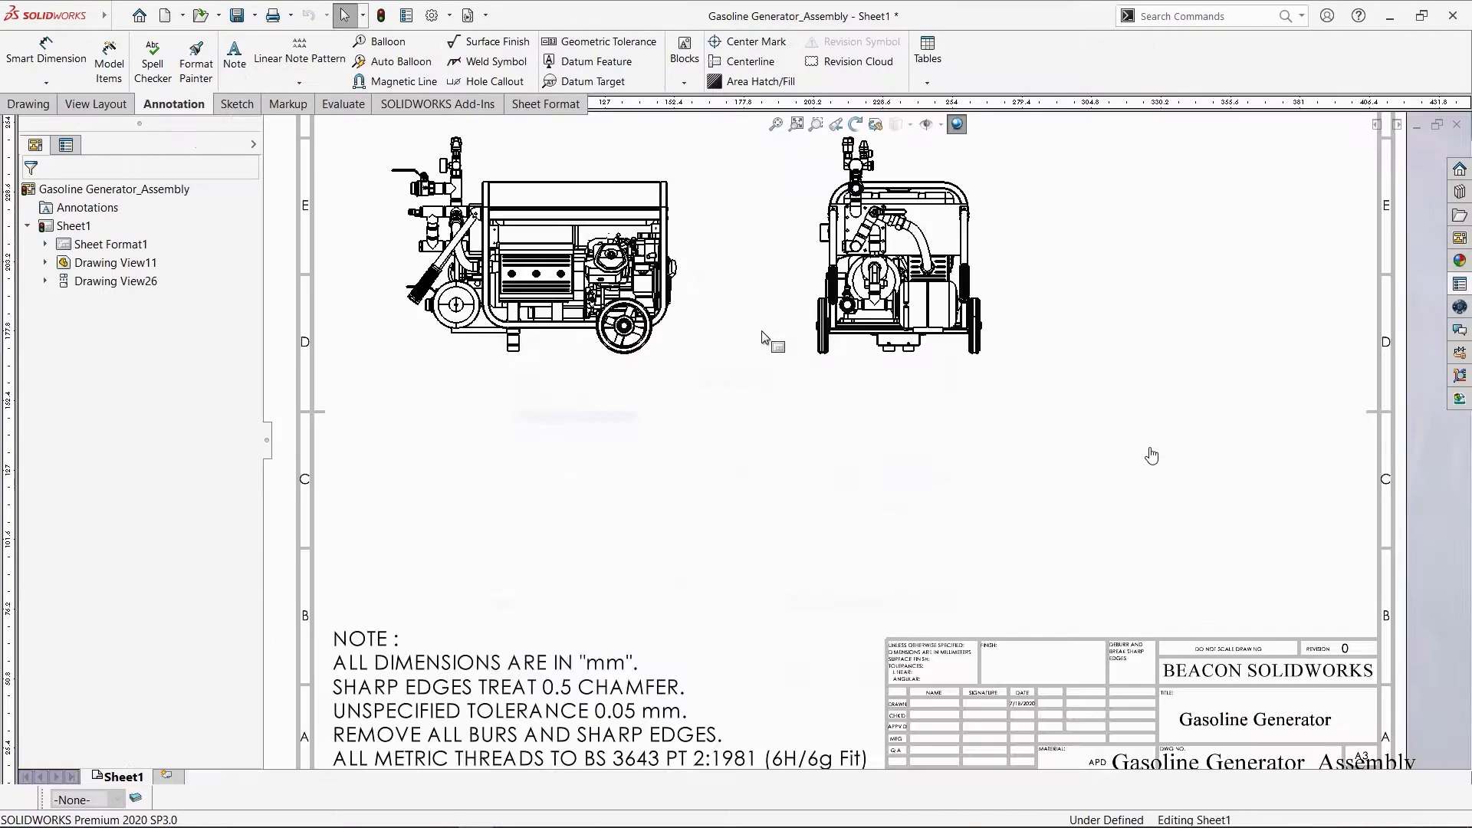
Edit the sheet format and shrink the font of the drawing-number note Gasoline Generator_Assembly to fit its title block cell.
right_click(812, 305)
click(881, 412)
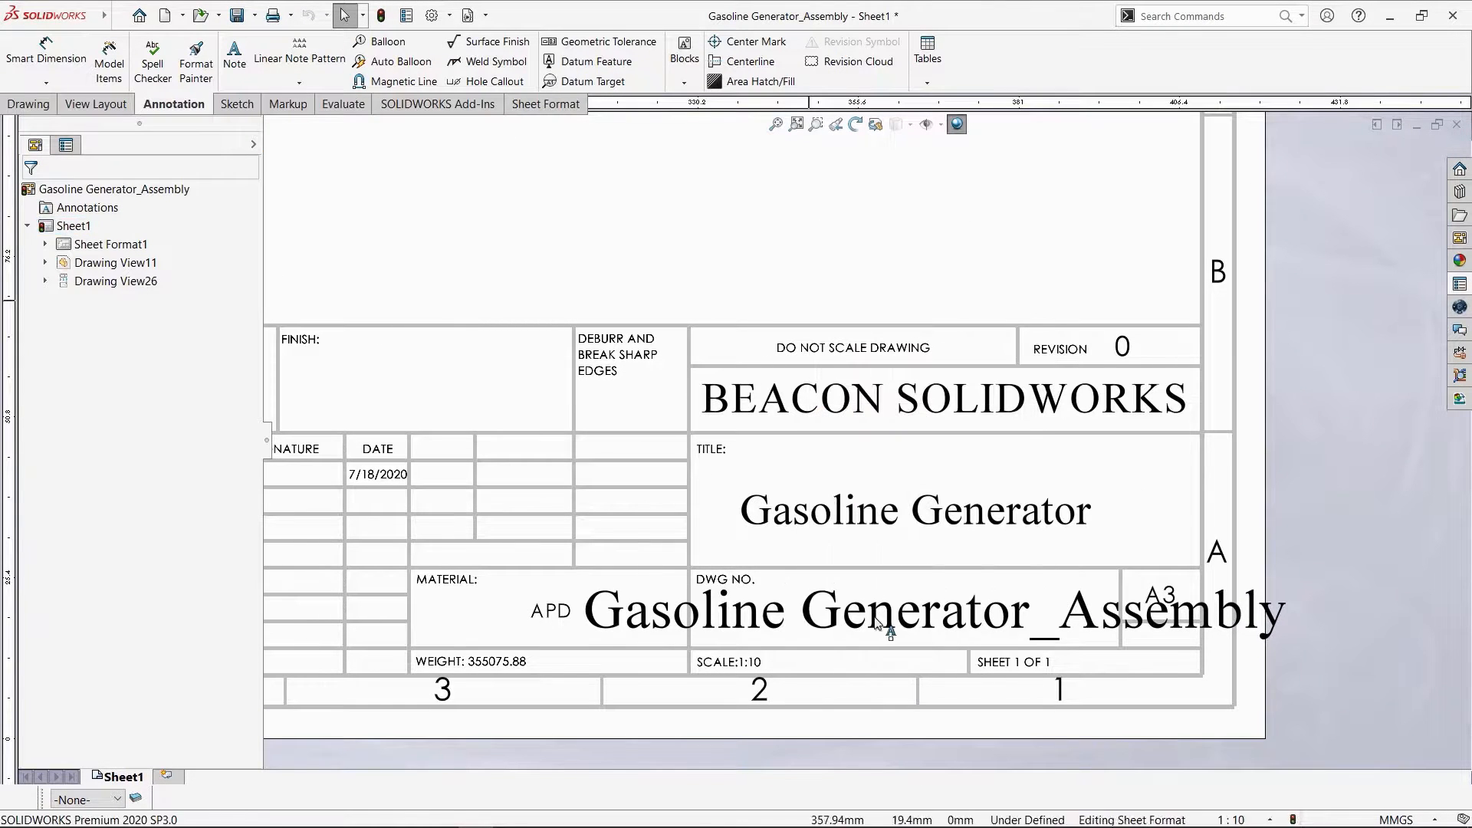
click(894, 618)
click(767, 353)
key(Return)
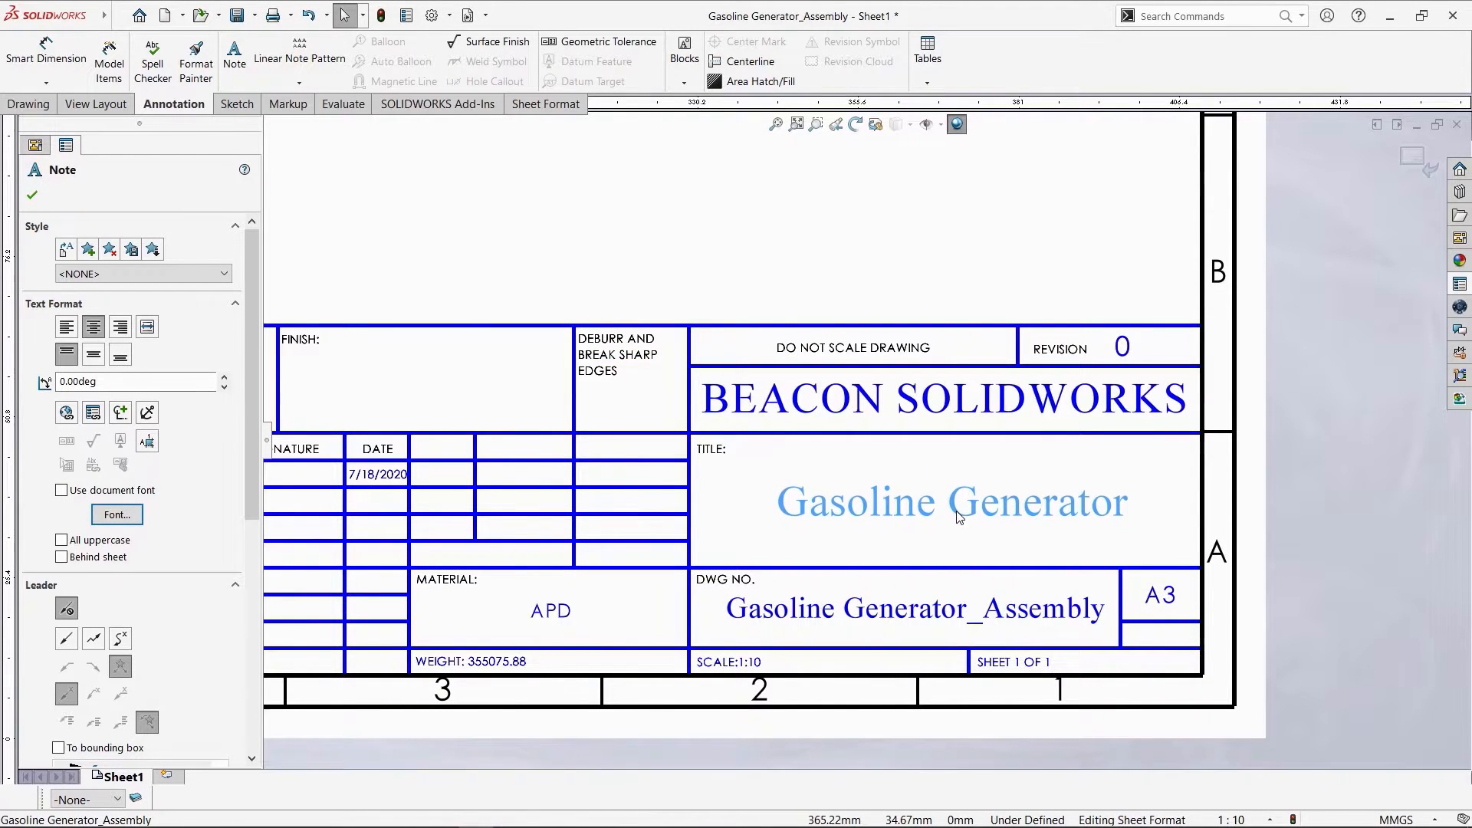
click(1405, 161)
Move the generator's side view and its projected end view down toward the middle of the sheet.
scroll(871, 425, up, 6)
middle_drag(867, 426, 1027, 479)
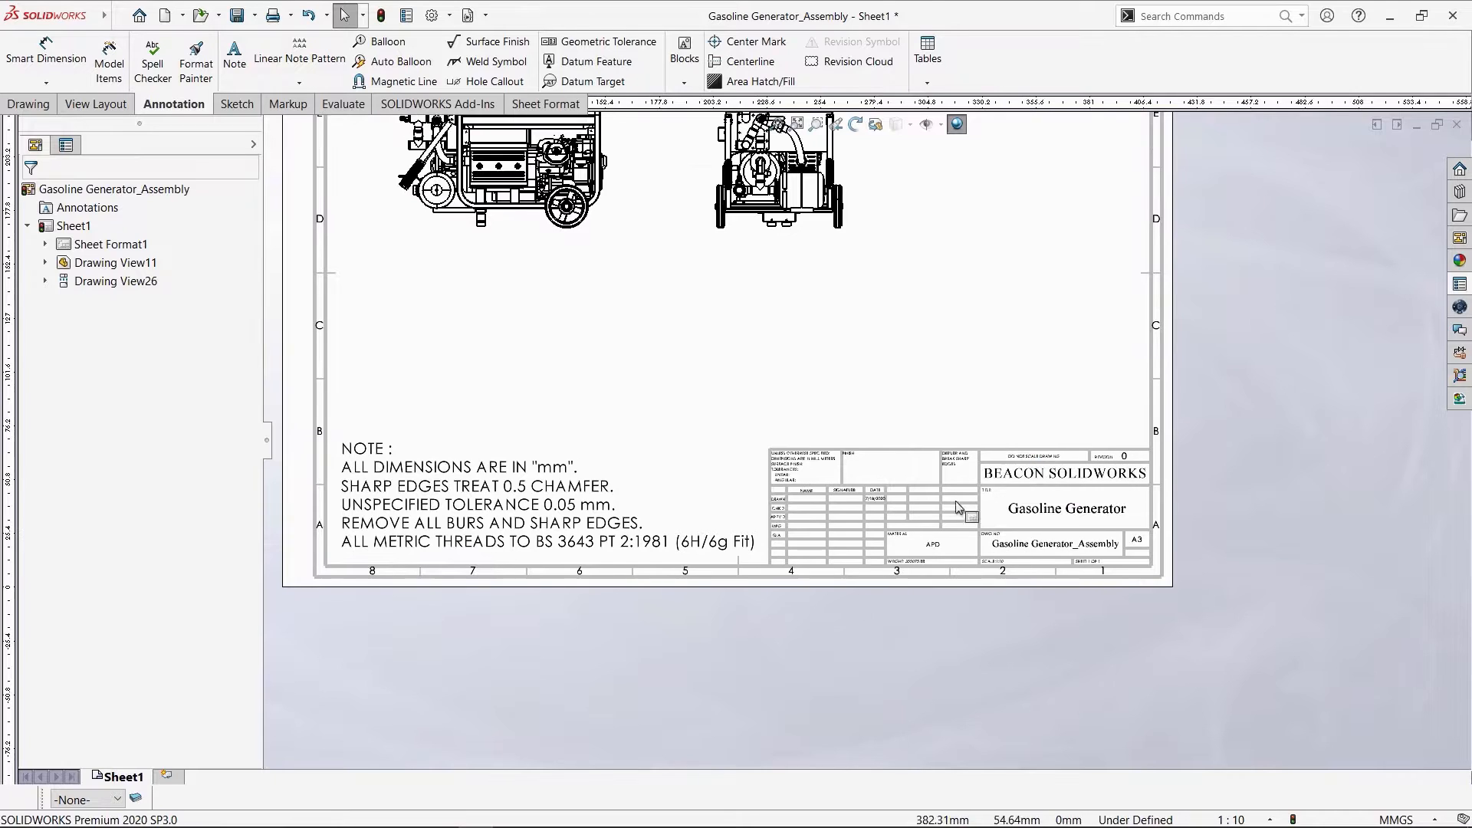
middle_drag(783, 480, 855, 536)
scroll(855, 537, down, 1)
middle_drag(905, 331, 825, 489)
scroll(827, 489, down, 1)
drag(833, 487, 867, 493)
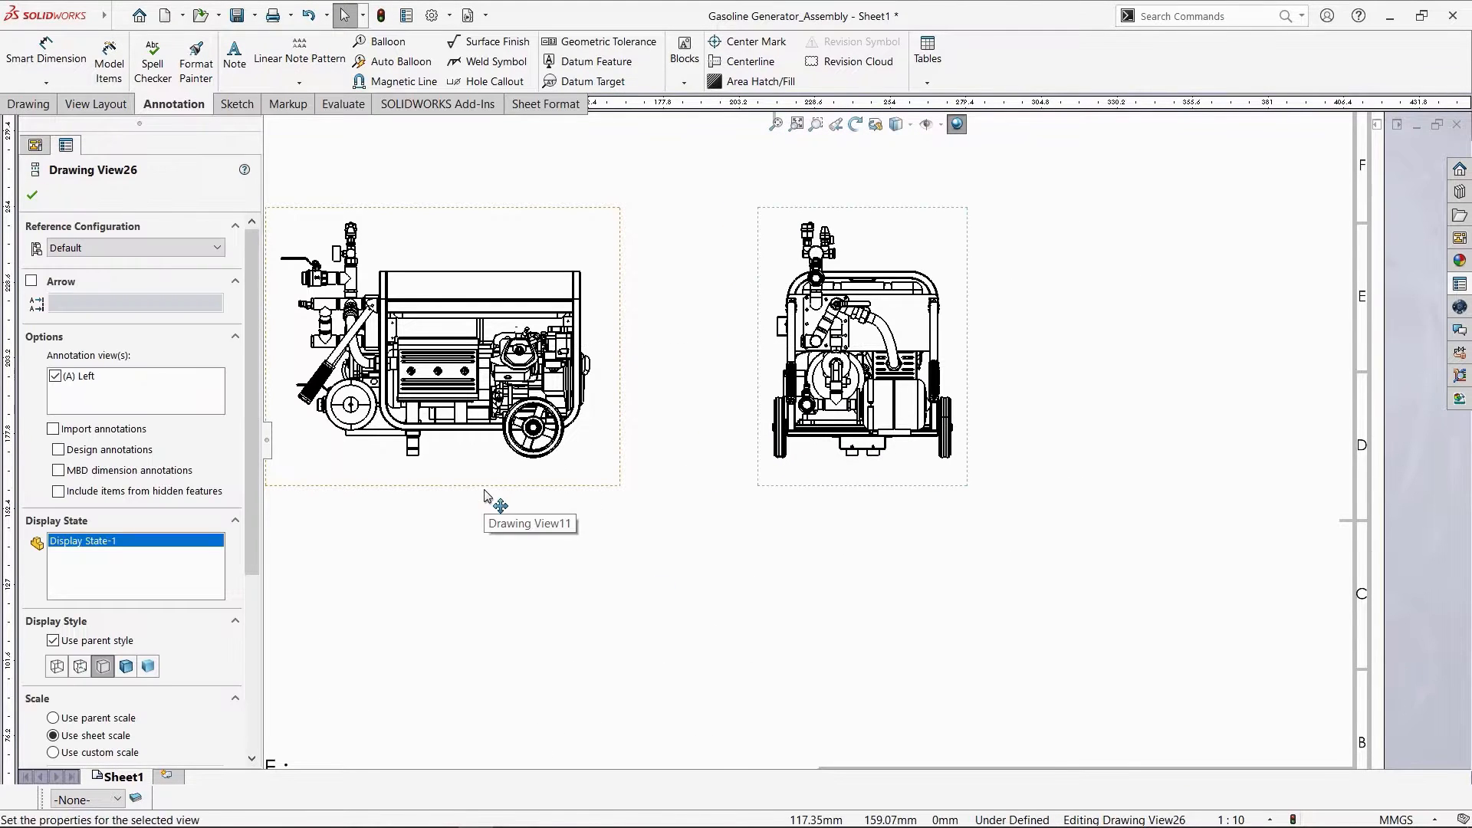
drag(483, 490, 470, 667)
scroll(661, 597, up, 1)
middle_drag(661, 597, 820, 553)
Dimension the generator's overall length above the side view, from the valve handle's end to the far side of the frame.
click(817, 461)
scroll(771, 484, down, 3)
key(d)
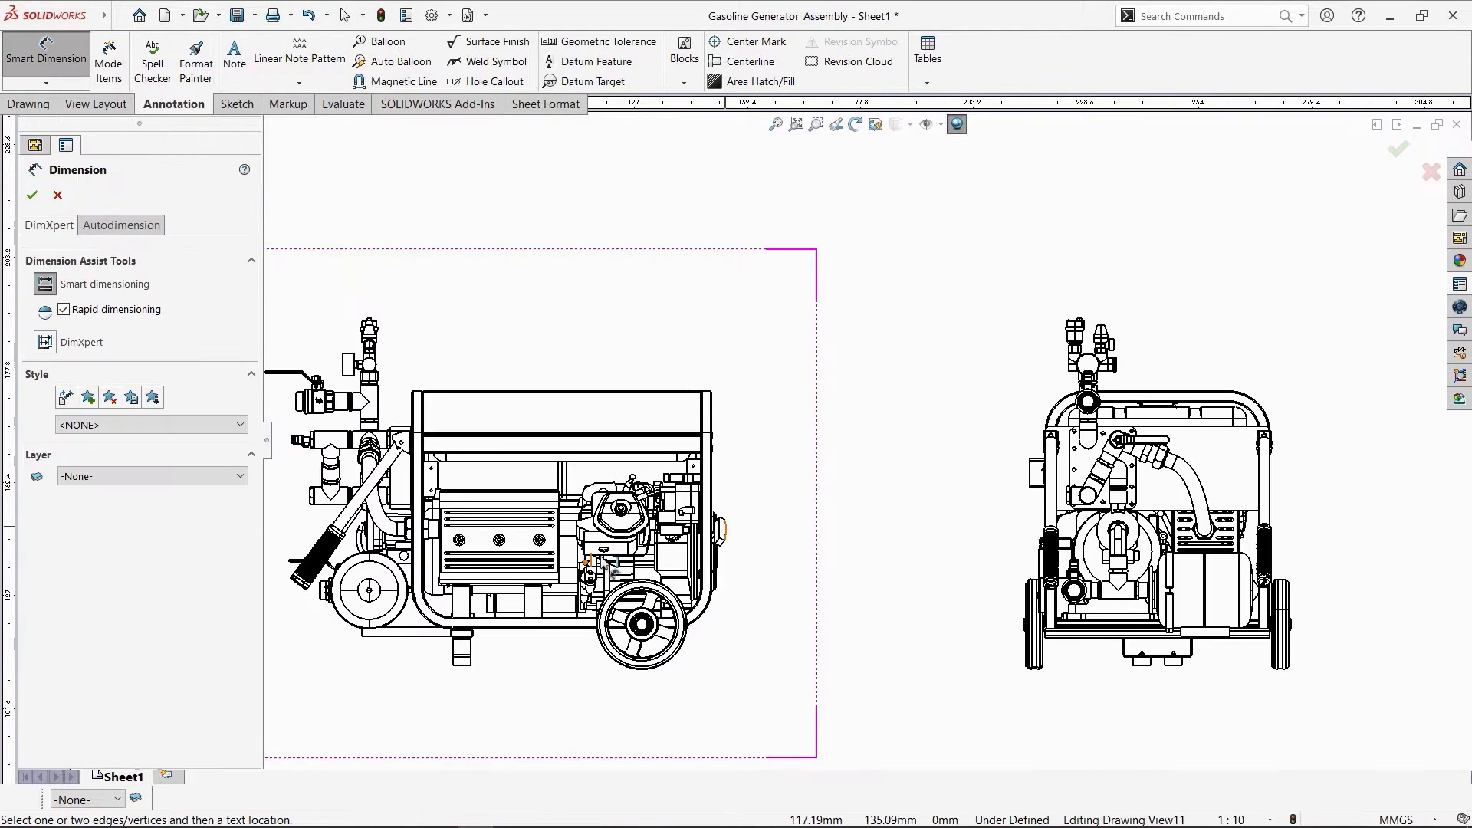
scroll(702, 537, down, 4)
scroll(863, 434, up, 4)
scroll(268, 265, down, 8)
middle_drag(370, 276, 614, 302)
scroll(602, 293, down, 2)
click(676, 345)
scroll(1006, 355, up, 10)
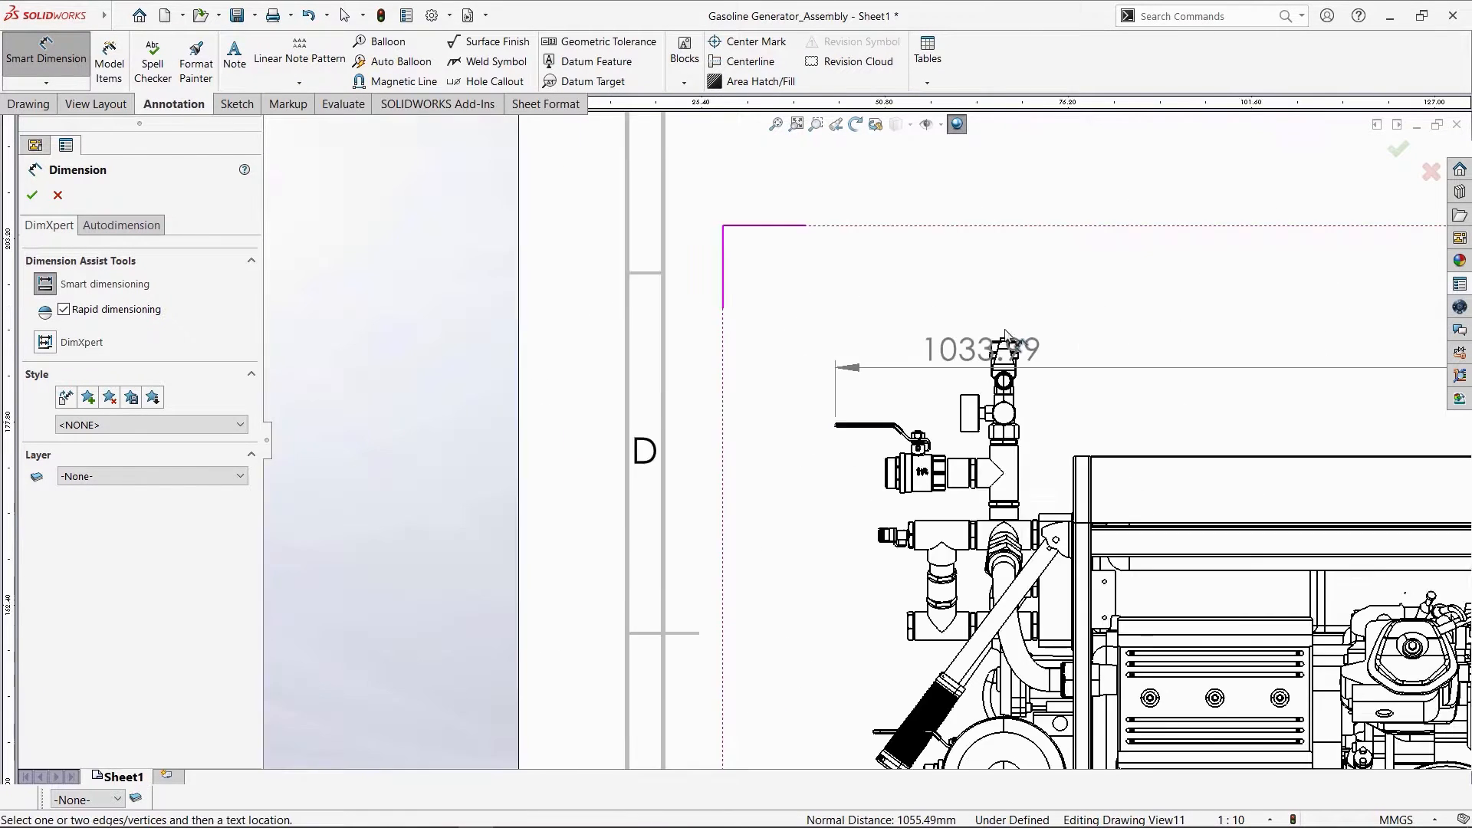
click(1143, 329)
Dimension the overall height beside the side view, from the wheel's lowest point to the top of the piping.
scroll(1142, 353, up, 3)
scroll(1198, 614, down, 2)
middle_drag(1198, 613, 1035, 541)
scroll(915, 506, down, 6)
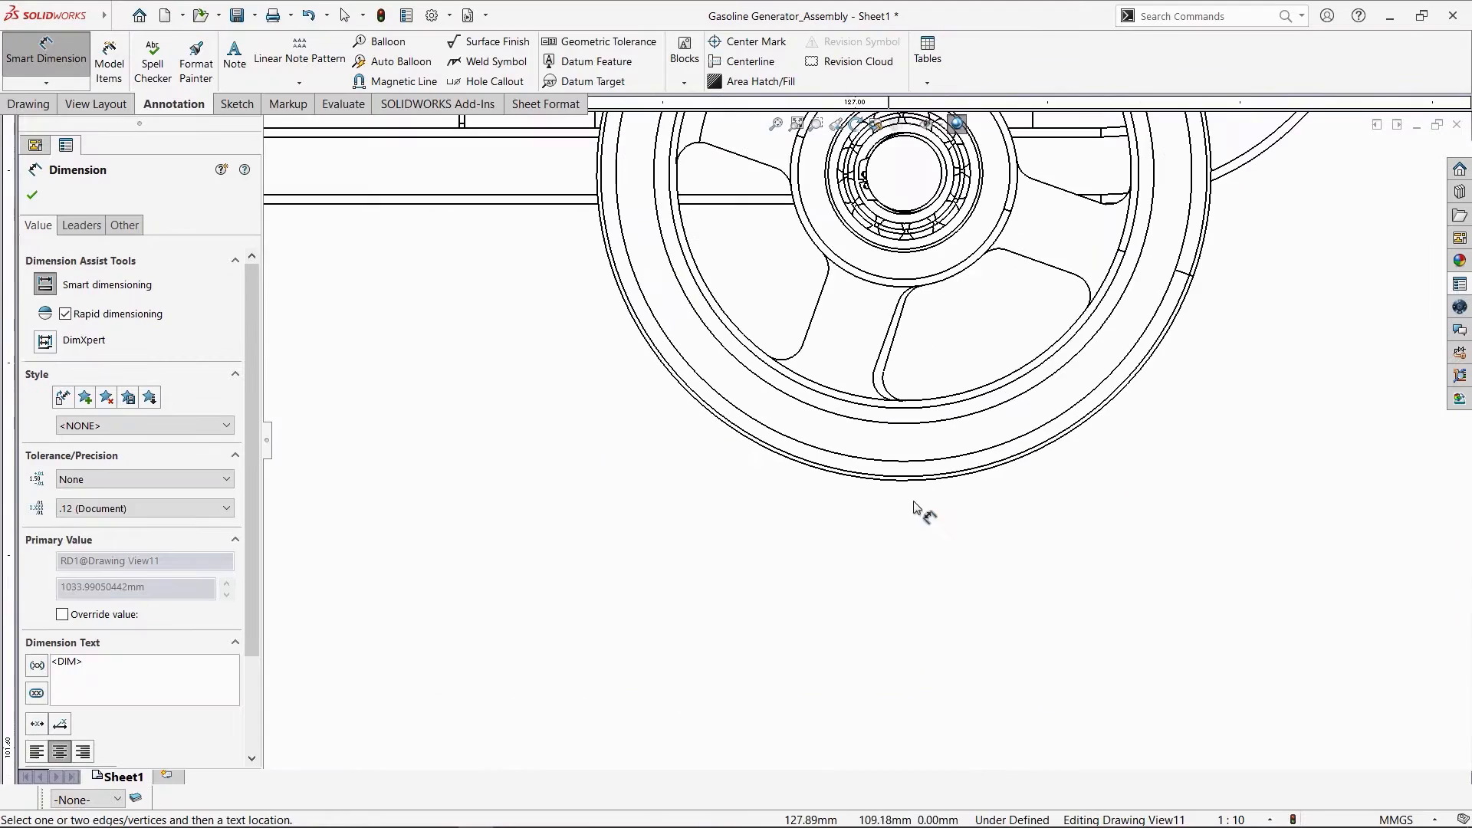
click(951, 482)
scroll(782, 460, up, 6)
scroll(676, 184, down, 8)
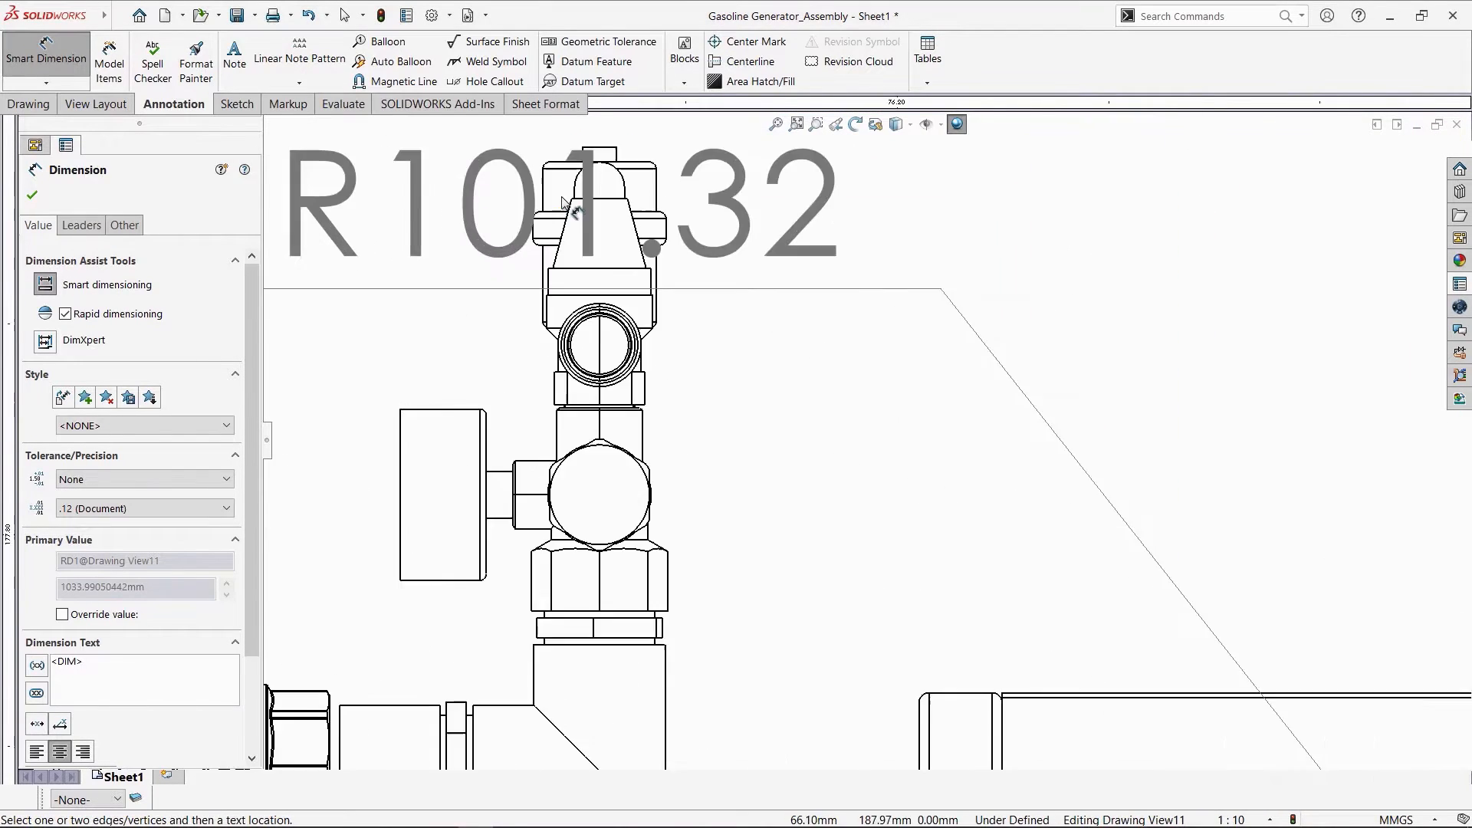
click(684, 176)
scroll(877, 453, up, 10)
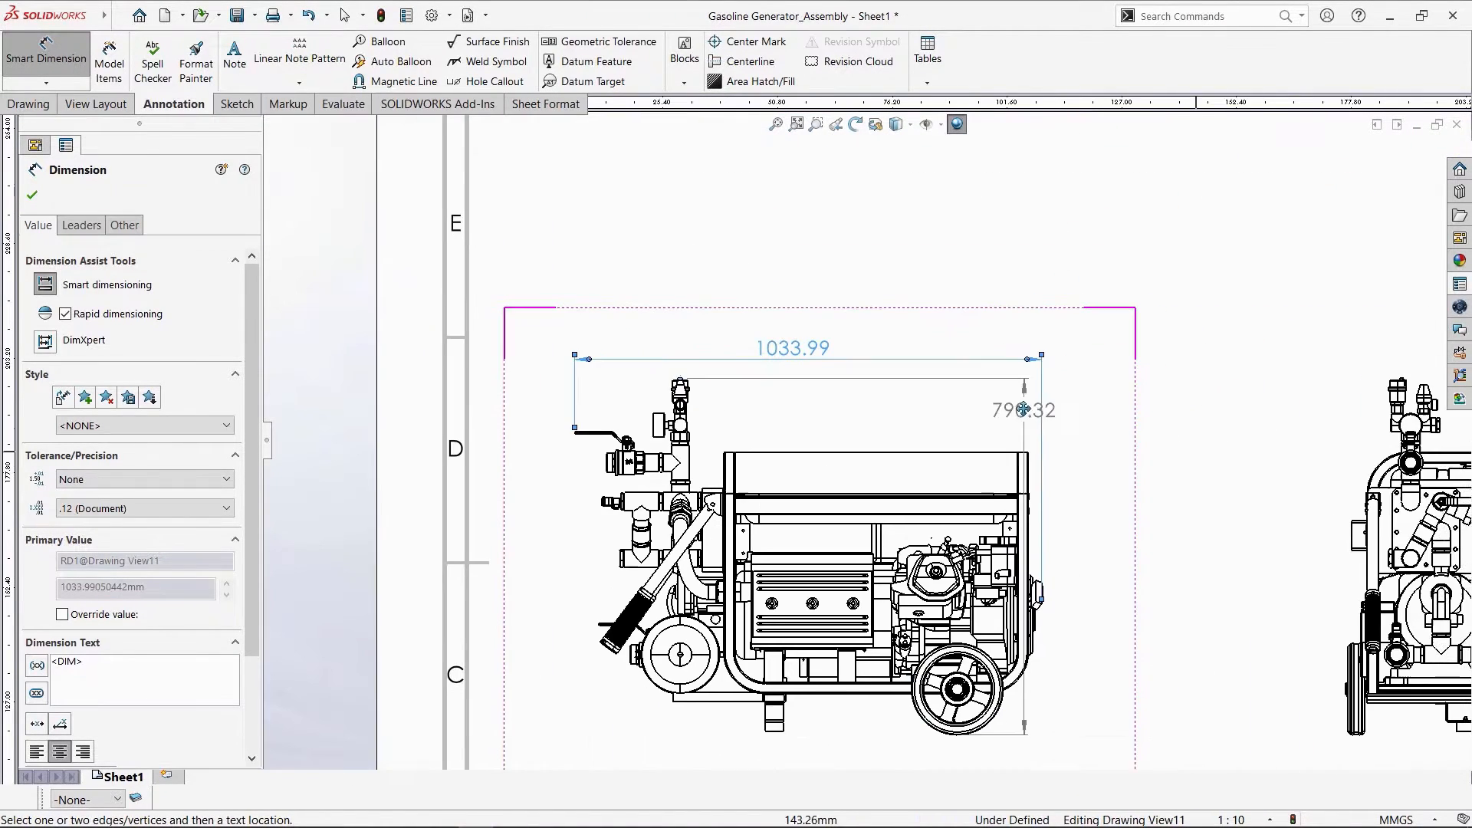
click(1102, 541)
Dimension the overall width below the end view, between the outer axle ends of the two wheels.
scroll(864, 513, down, 3)
scroll(864, 552, up, 4)
scroll(864, 594, down, 8)
scroll(776, 559, down, 3)
click(802, 488)
scroll(904, 494, up, 6)
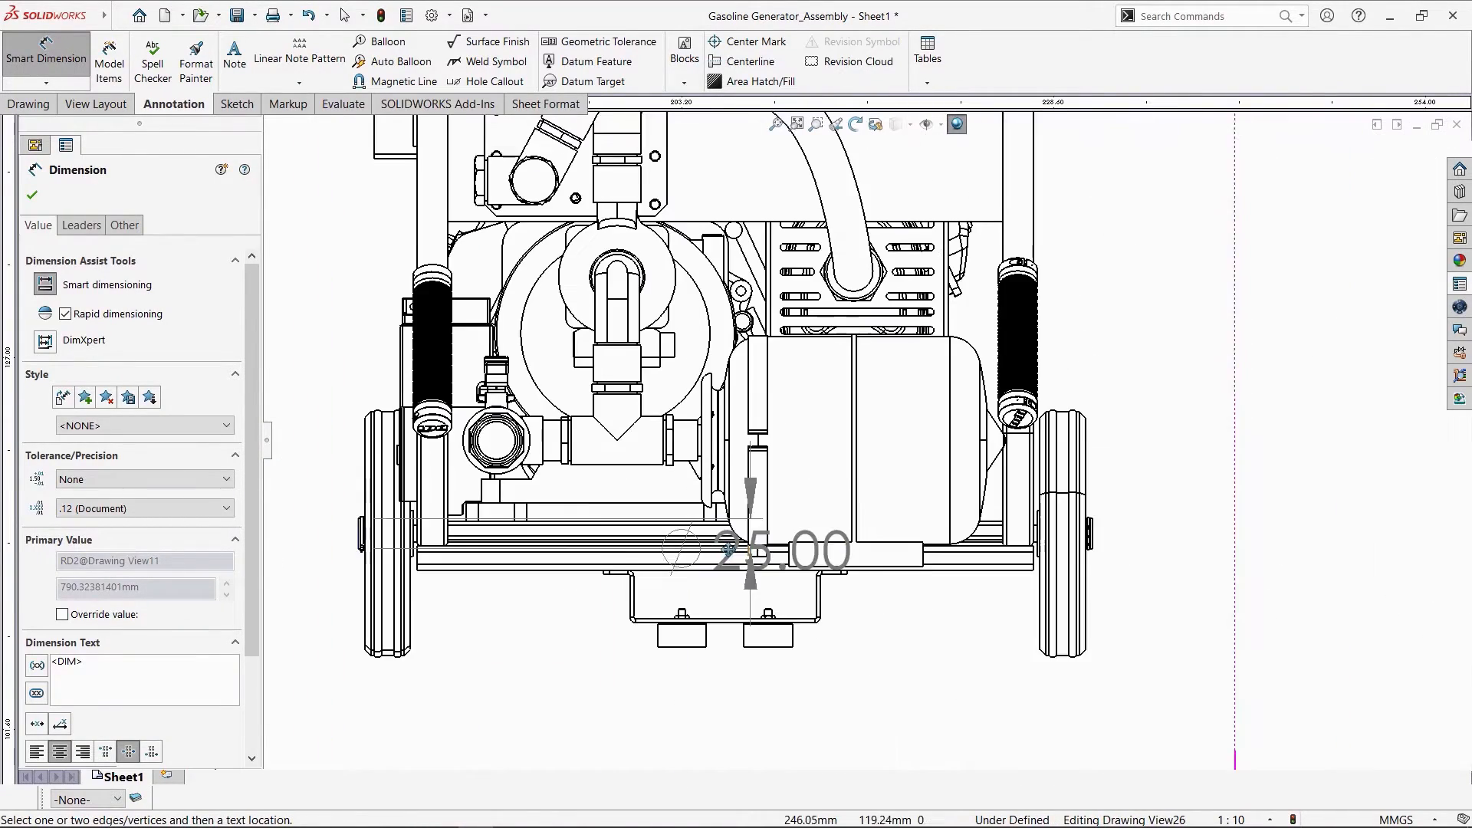
scroll(1150, 533, down, 4)
click(1044, 514)
scroll(798, 519, up, 8)
click(712, 583)
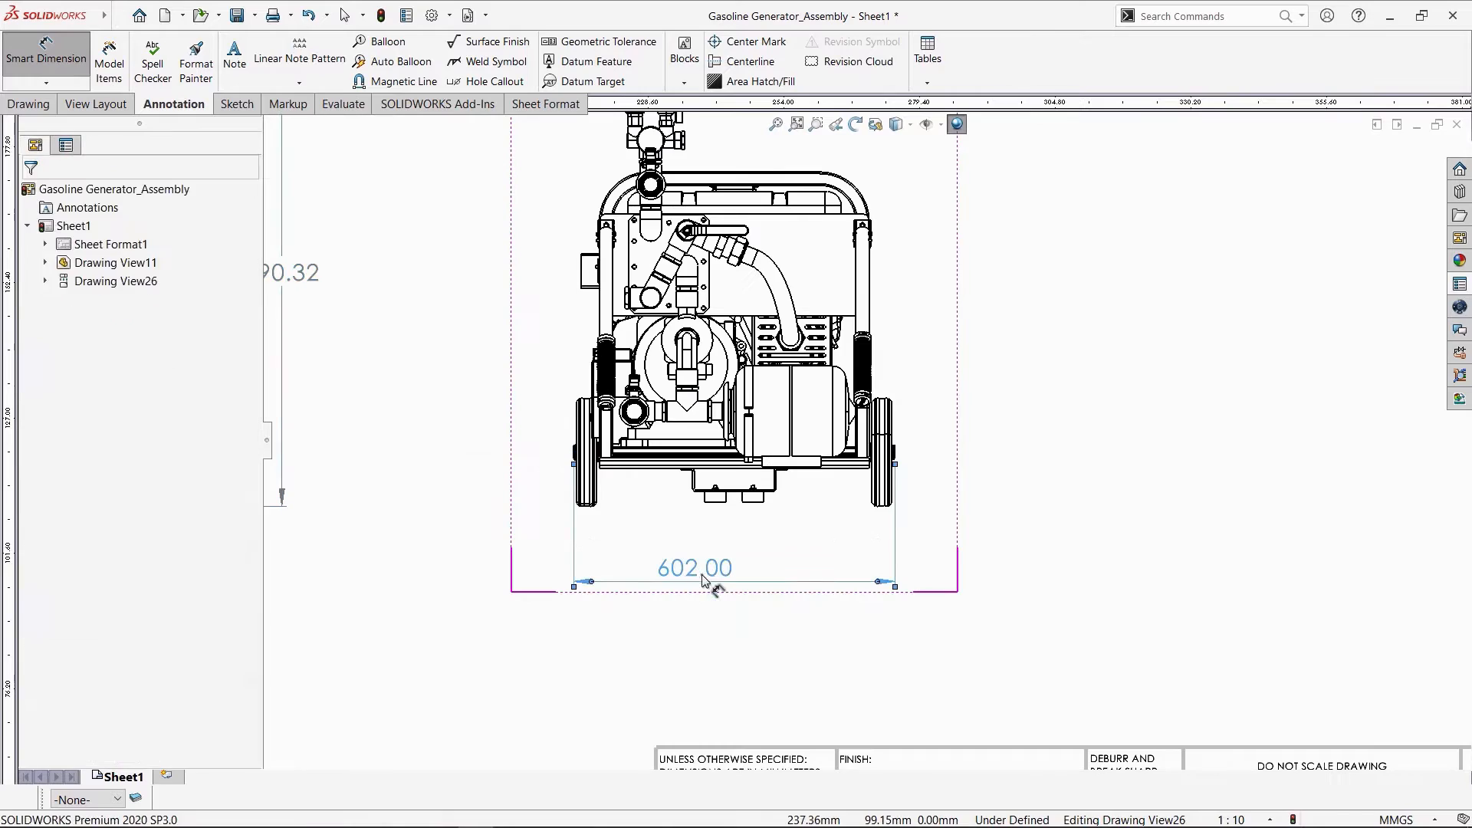
scroll(675, 594, up, 4)
scroll(643, 602, up, 2)
scroll(821, 499, down, 2)
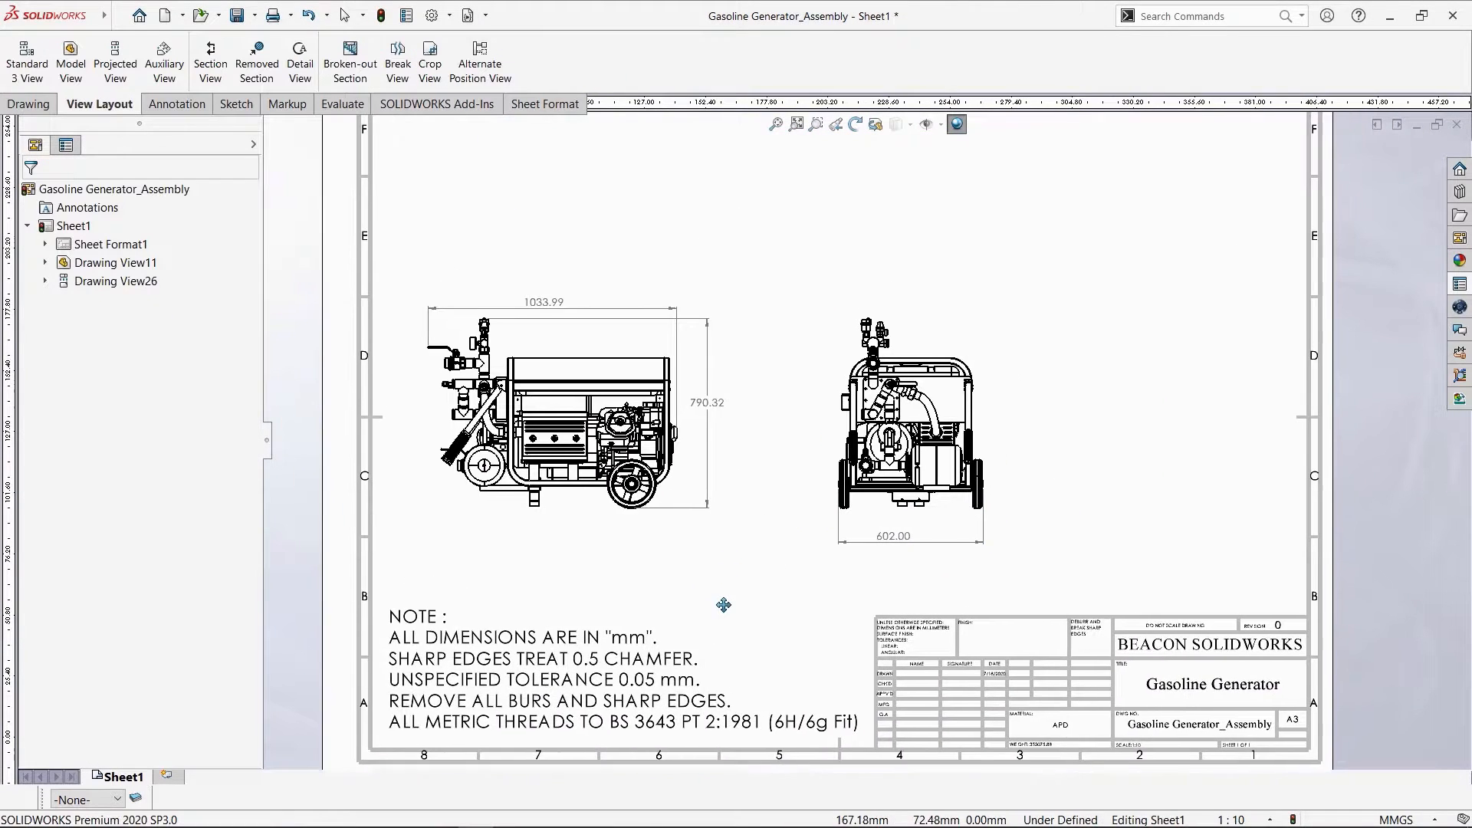
Select the three overall dimensions on the side and end views and assign them to the FORMAT layer.
scroll(723, 605, up, 2)
drag(410, 148, 1063, 580)
click(86, 800)
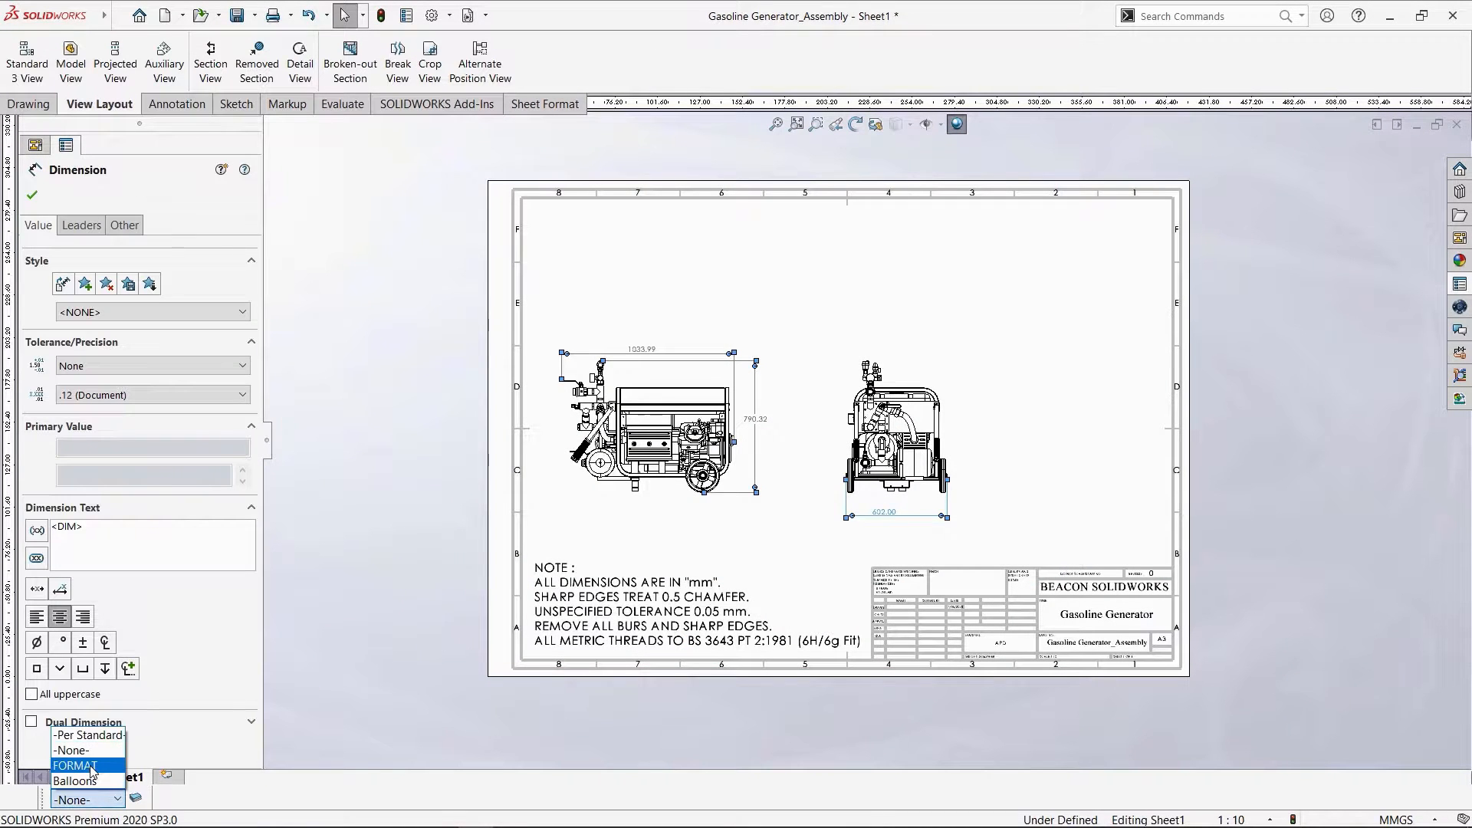
click(77, 767)
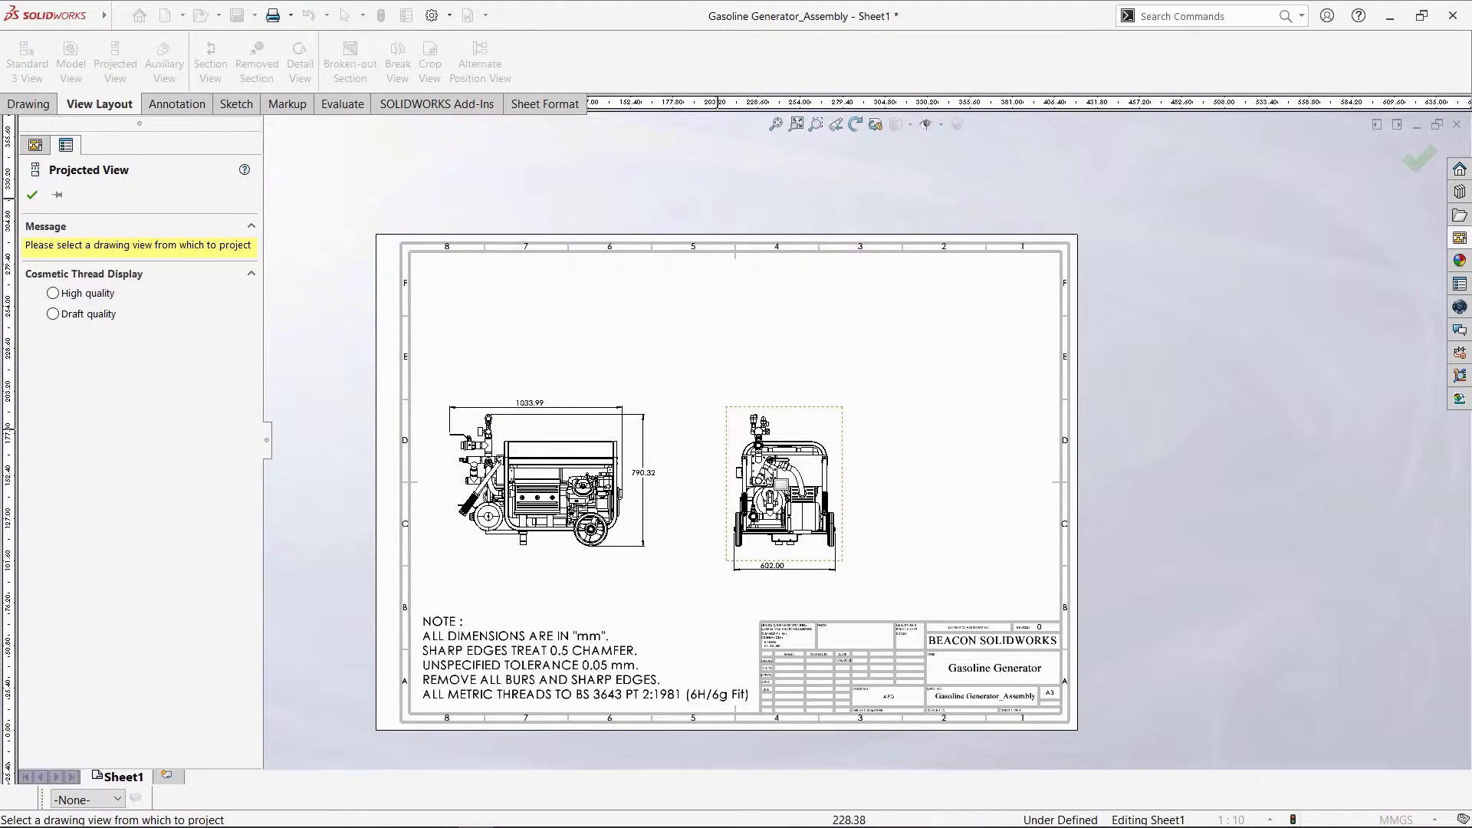
Project an isometric view from the end view into the sheet's upper-right area and display it shaded with edges.
click(828, 418)
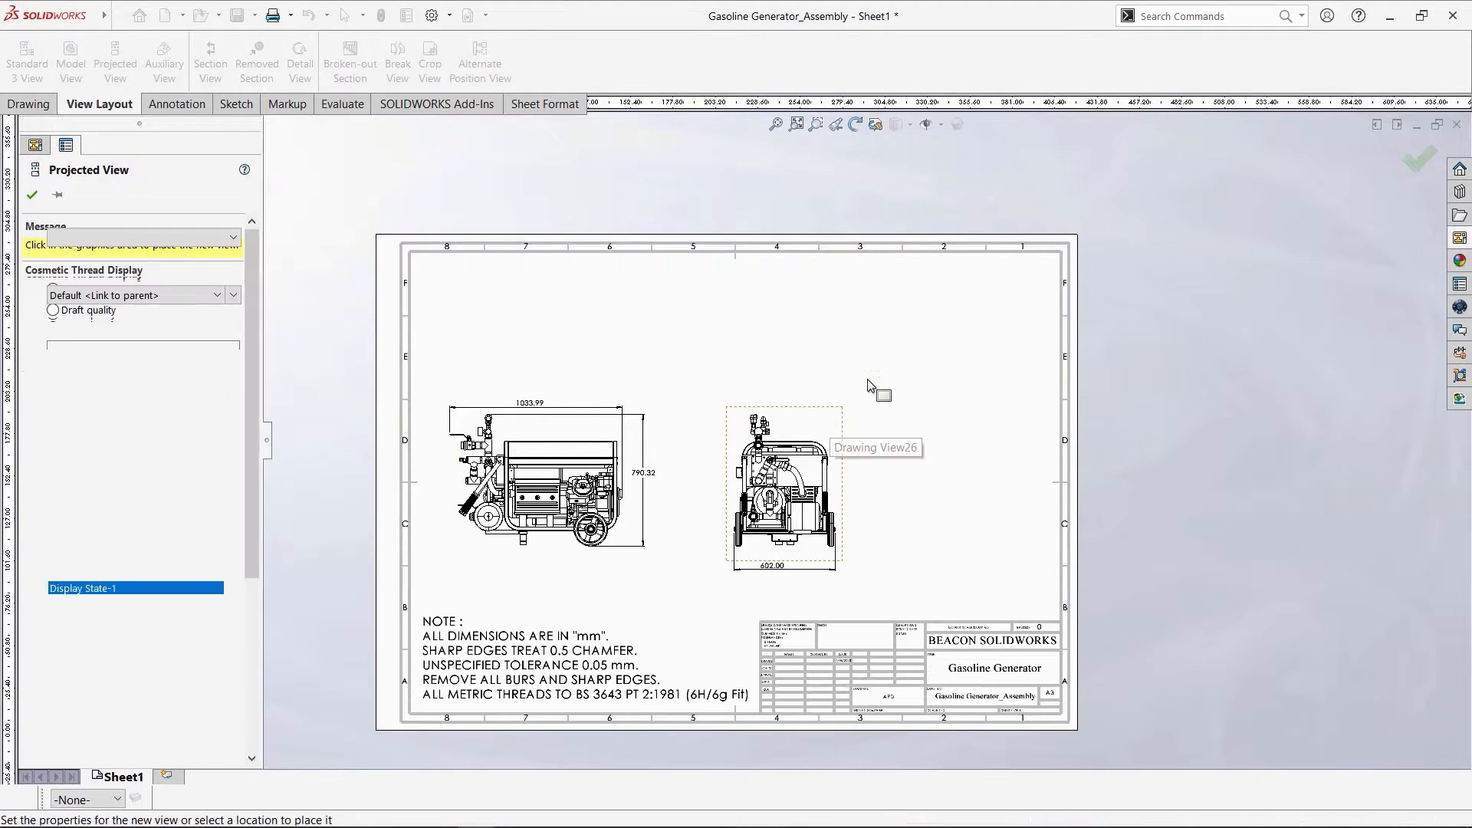
click(951, 376)
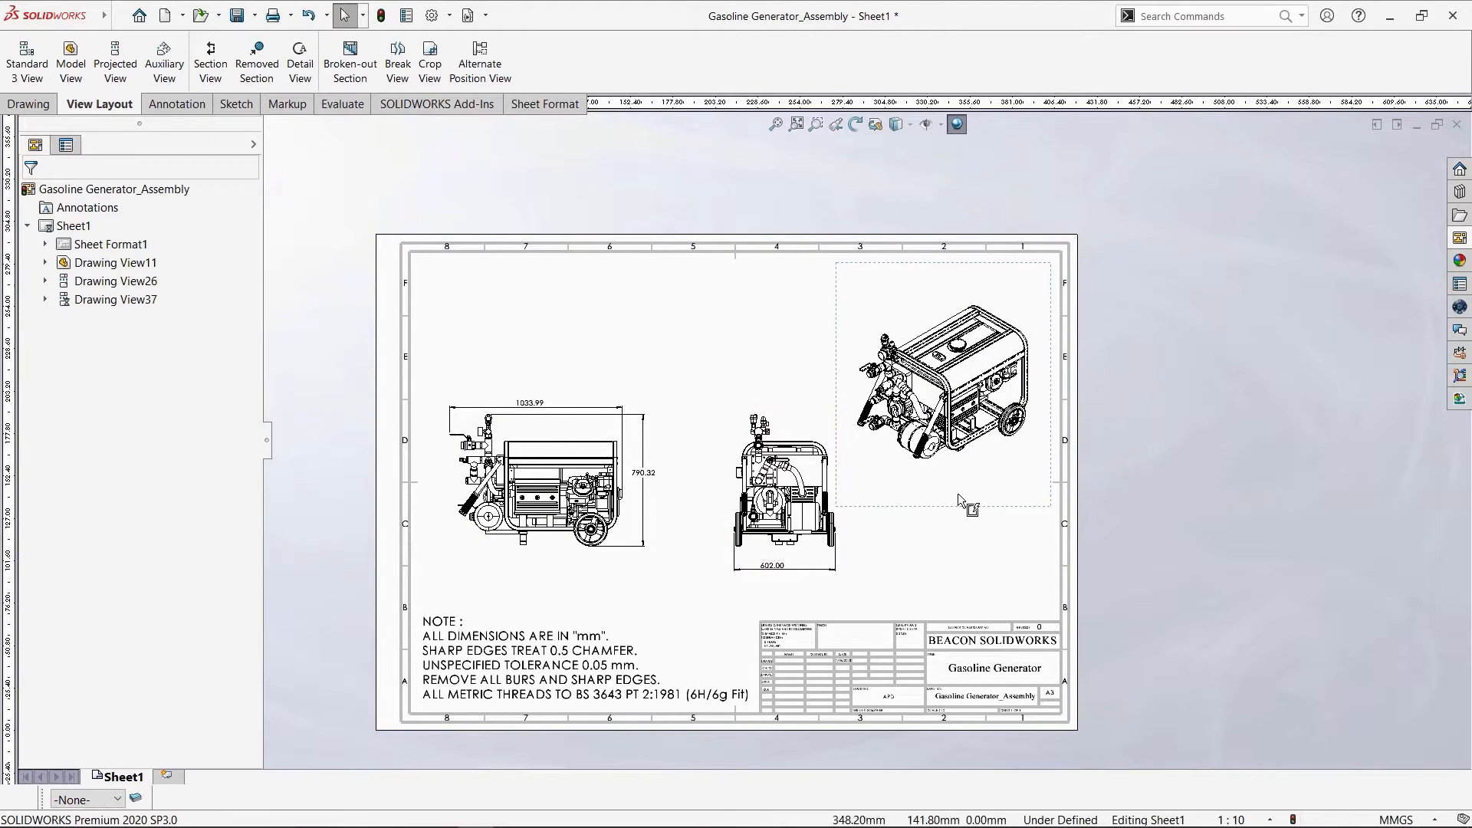
click(126, 483)
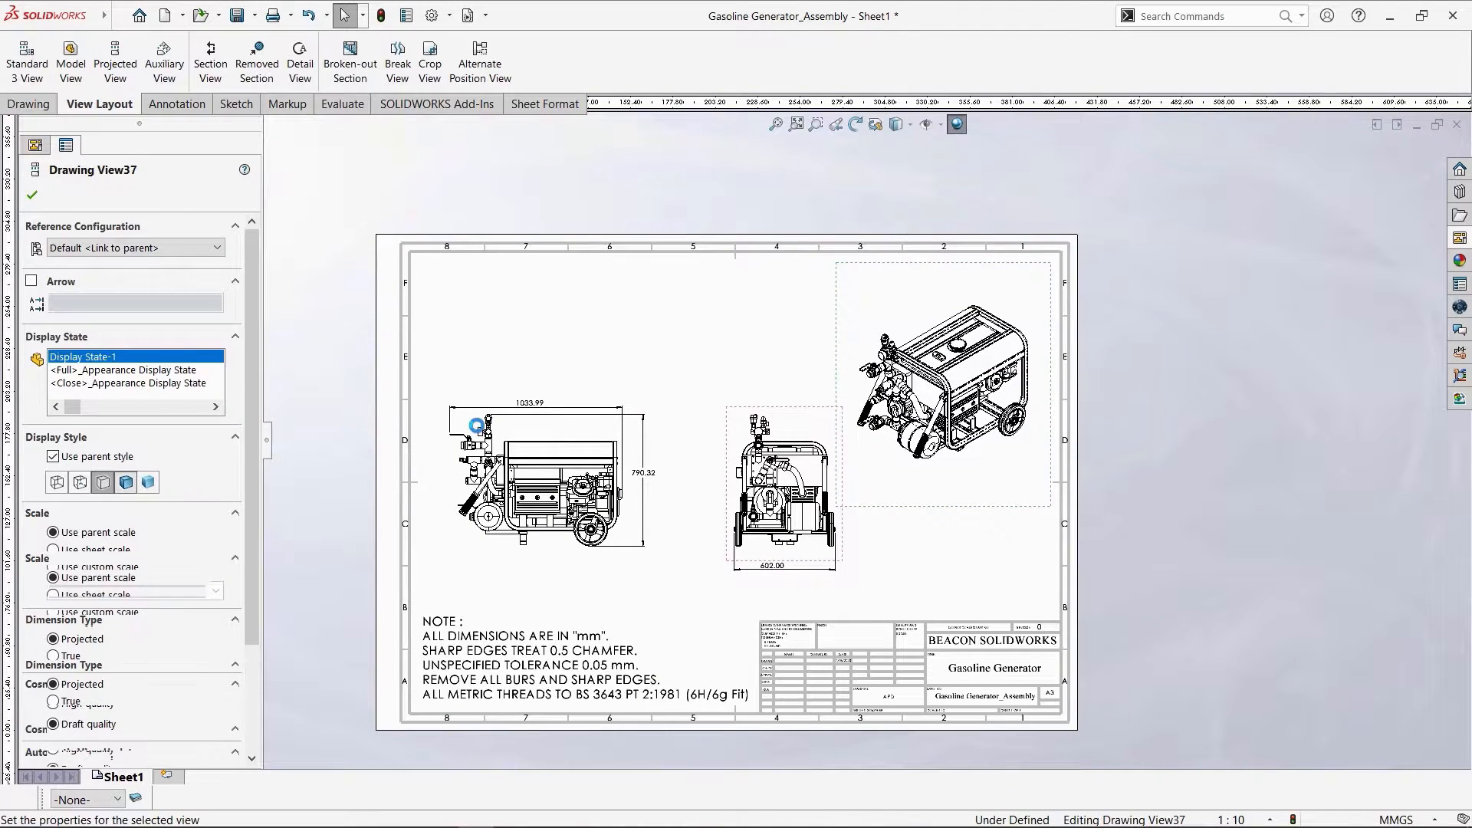
click(624, 343)
drag(727, 422, 697, 411)
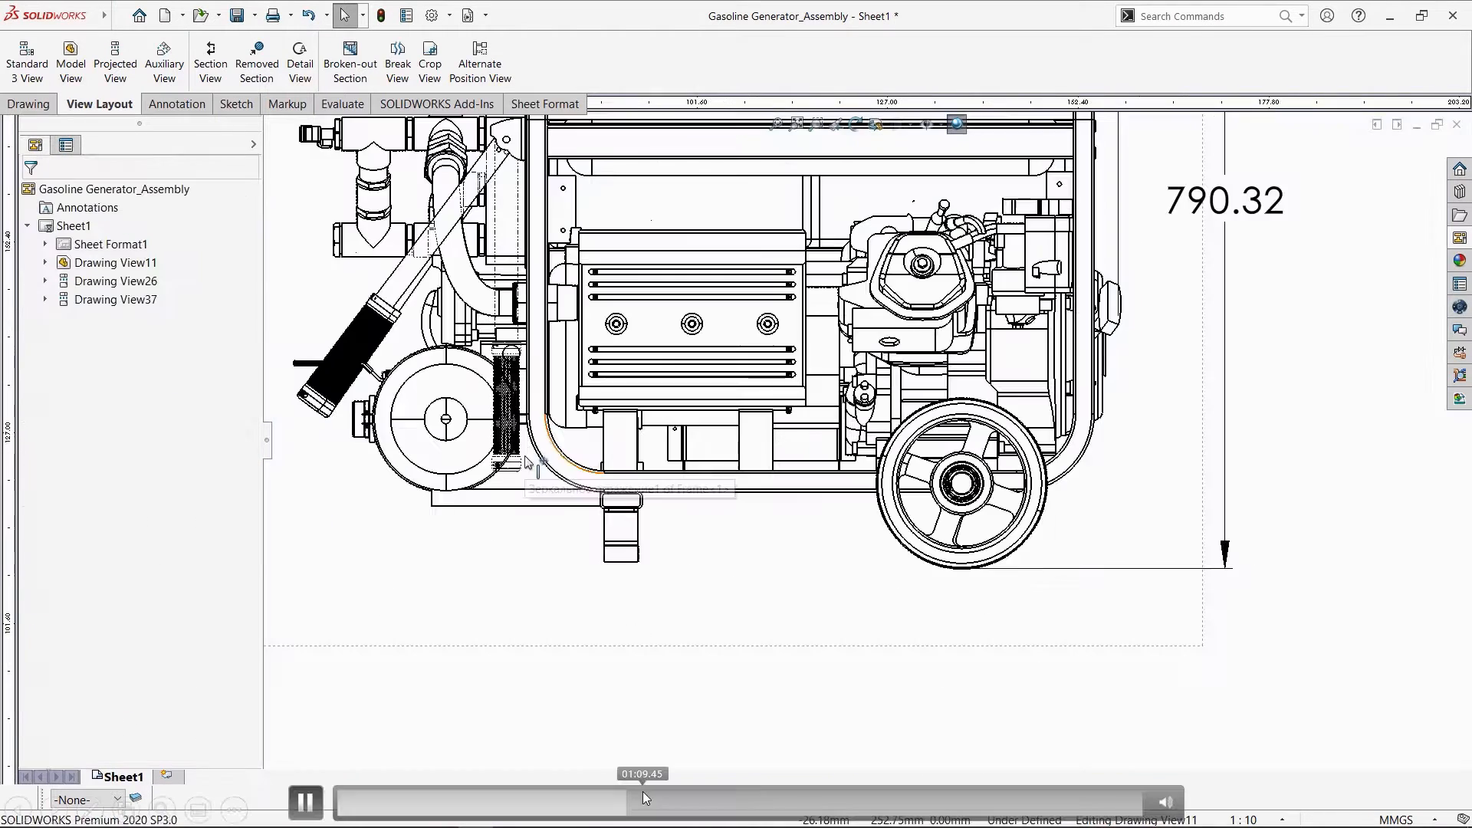
Add an alternate position view to the generator's side view using the existing Open configuration.
scroll(536, 460, down, 2)
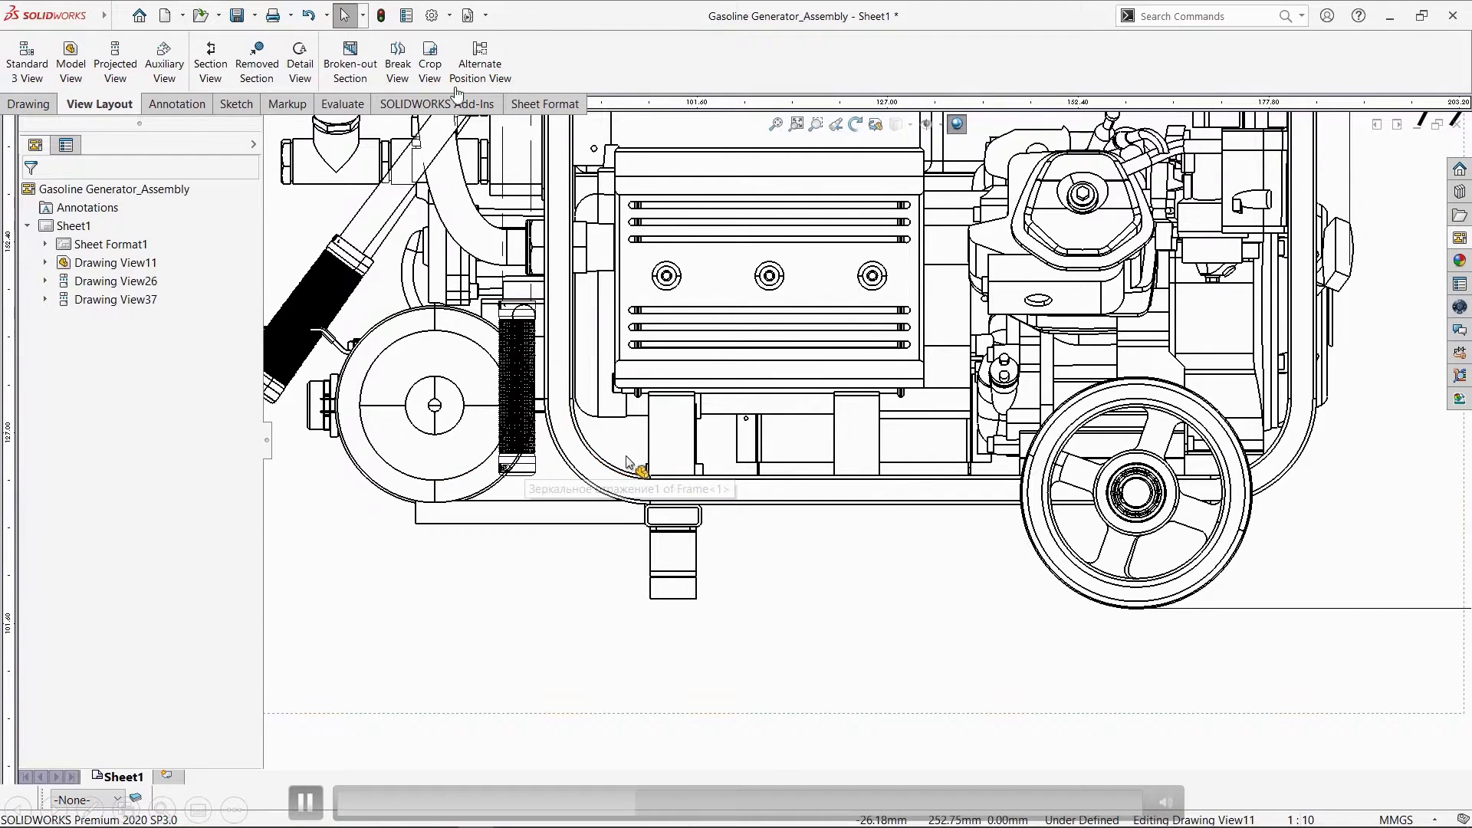
scroll(627, 460, up, 4)
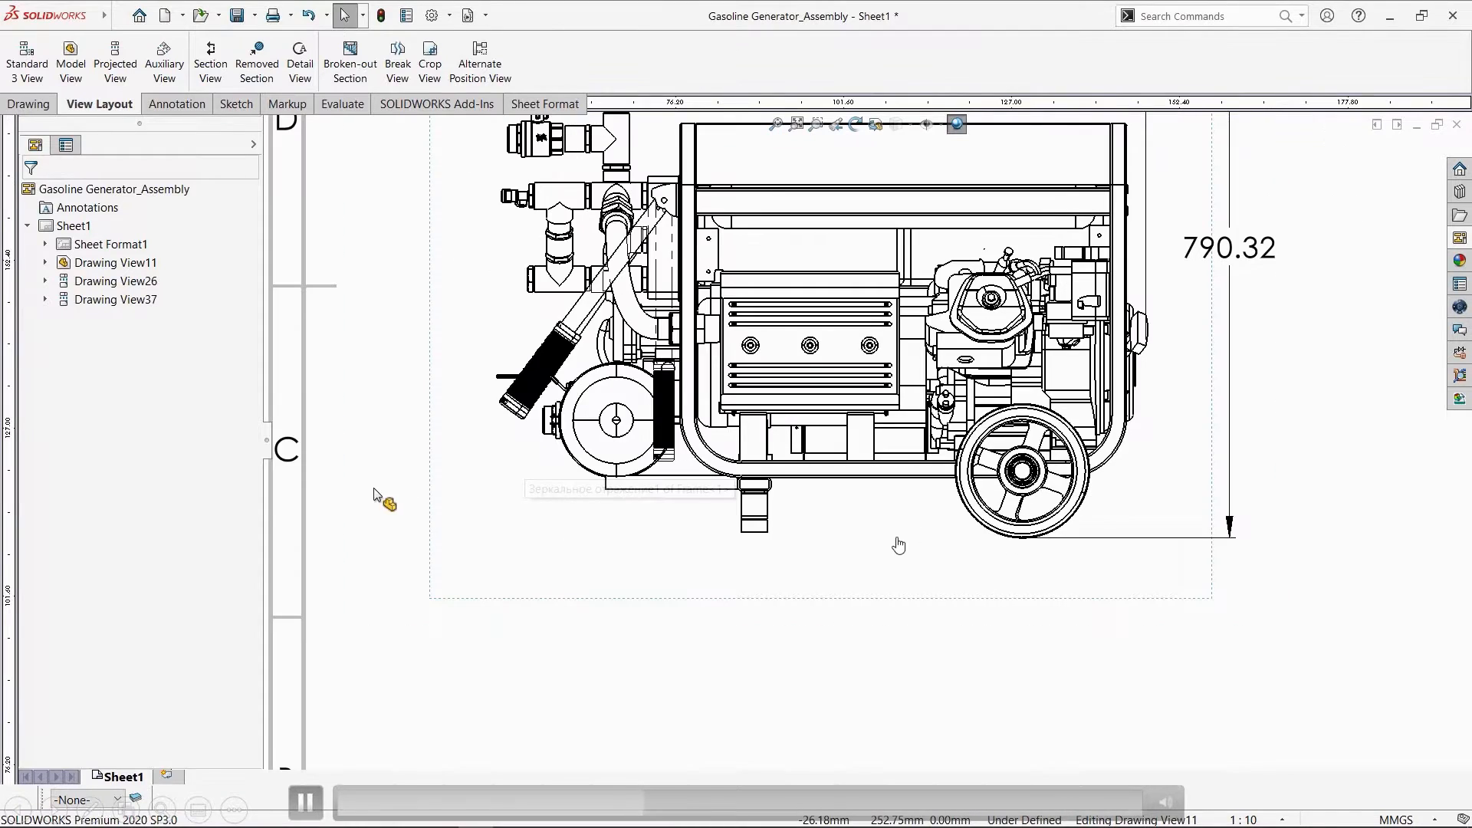
click(393, 515)
scroll(393, 516, up, 4)
click(477, 78)
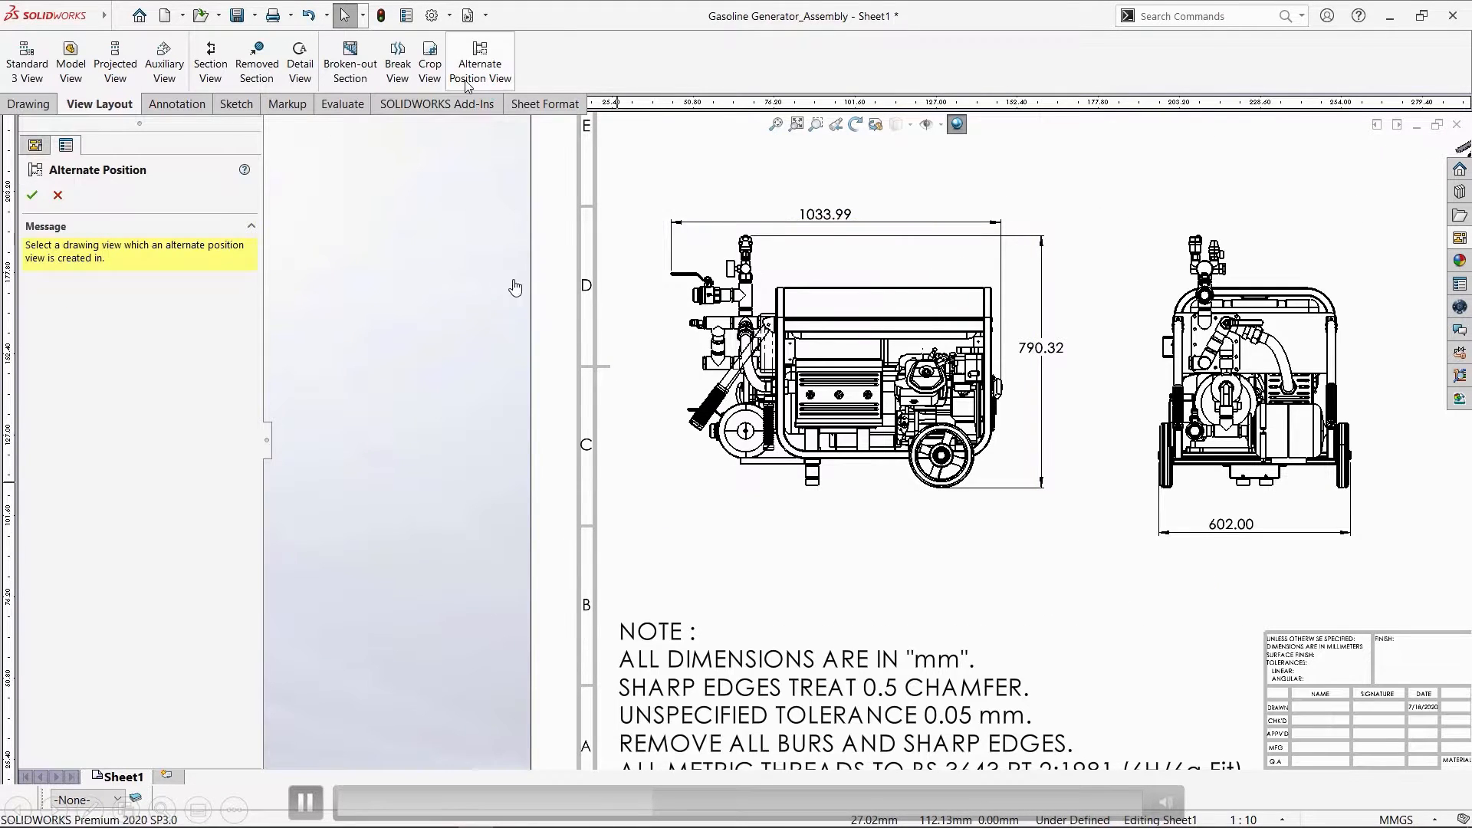
click(717, 479)
click(102, 354)
click(94, 385)
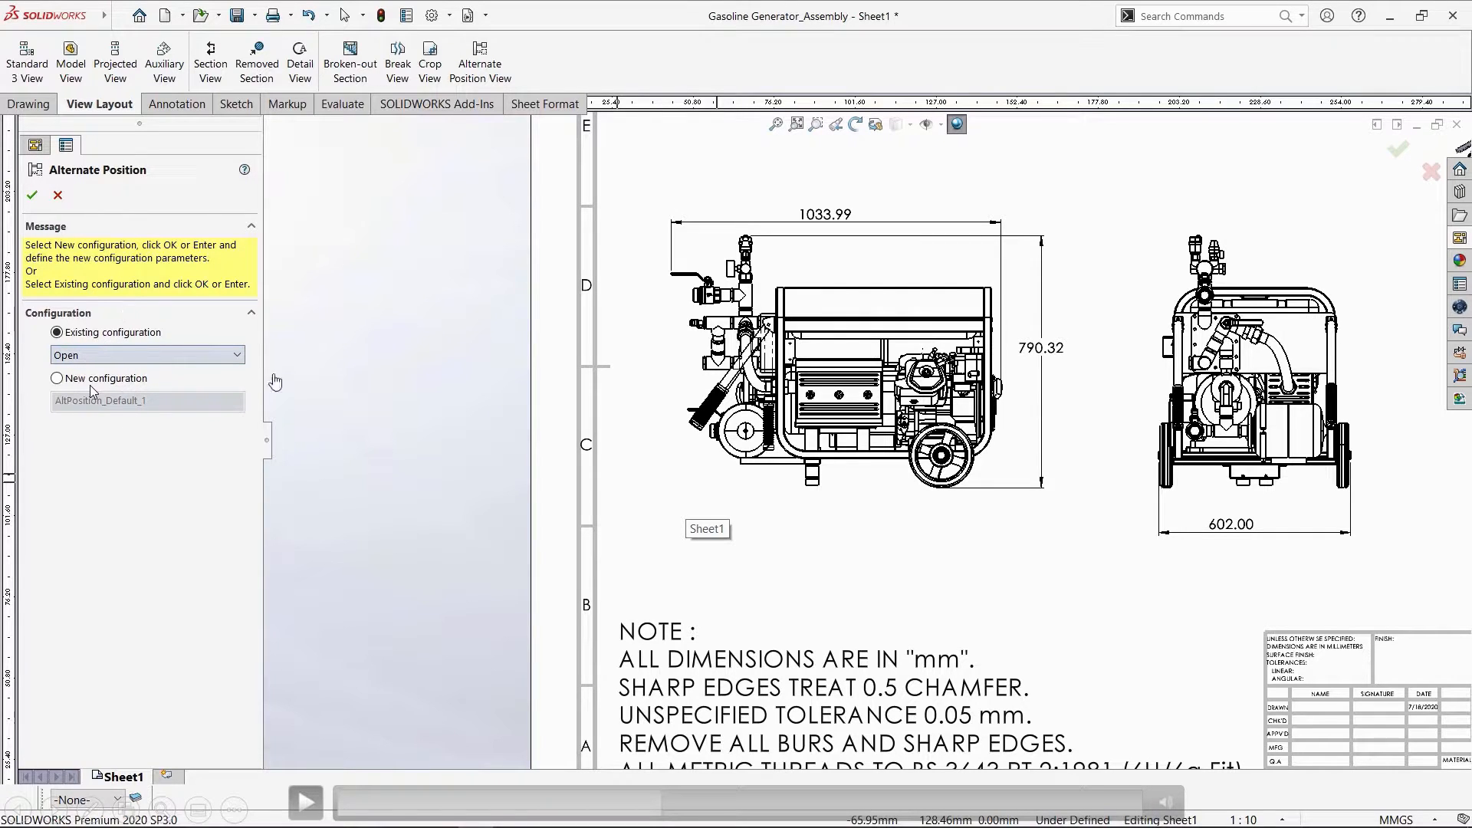
click(31, 194)
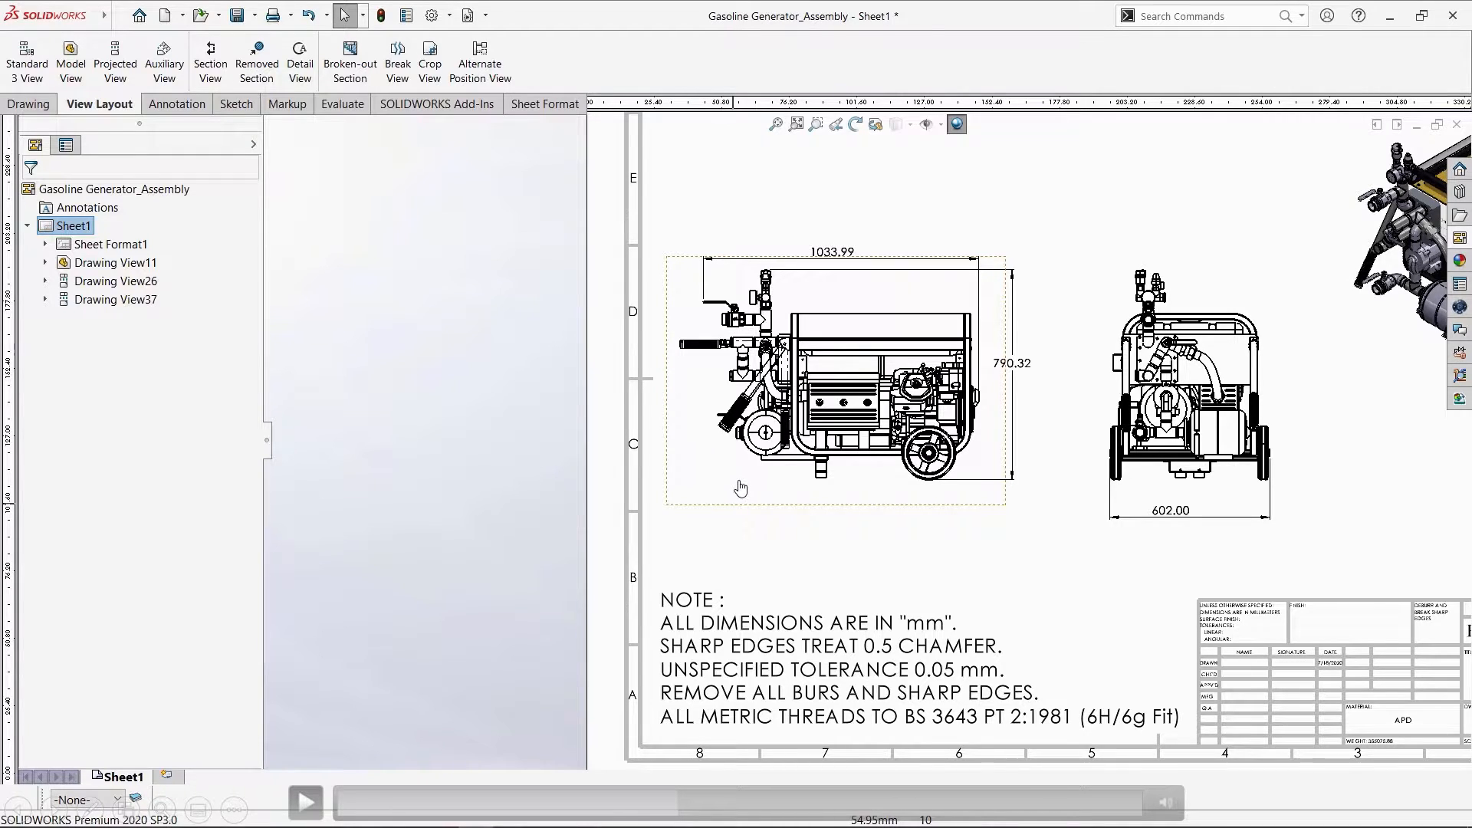
Insert a top-level-only bill of materials for Sheet2's shaded isometric view in the sheet's upper-left corner.
click(1034, 591)
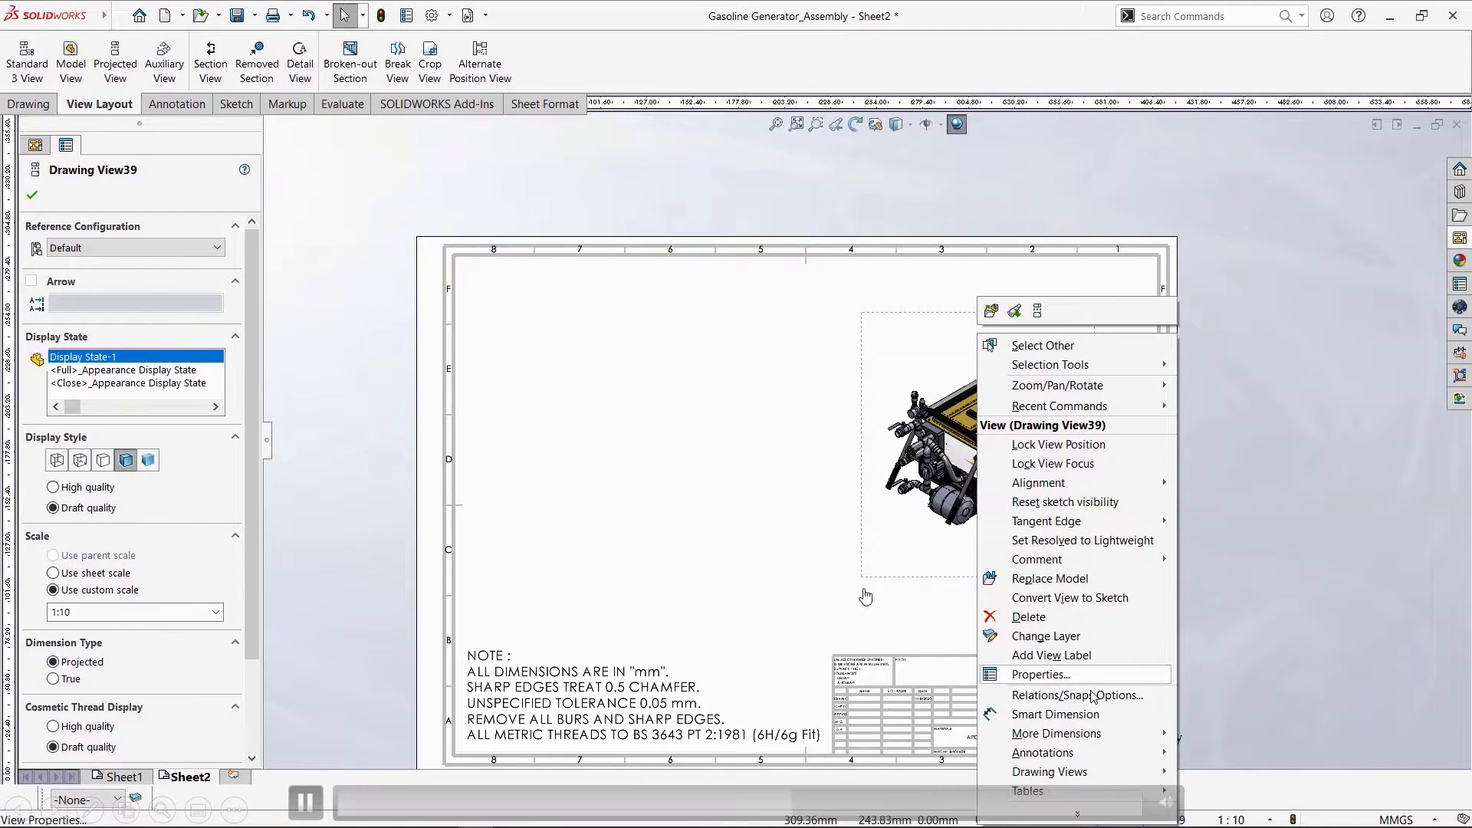
click(1134, 783)
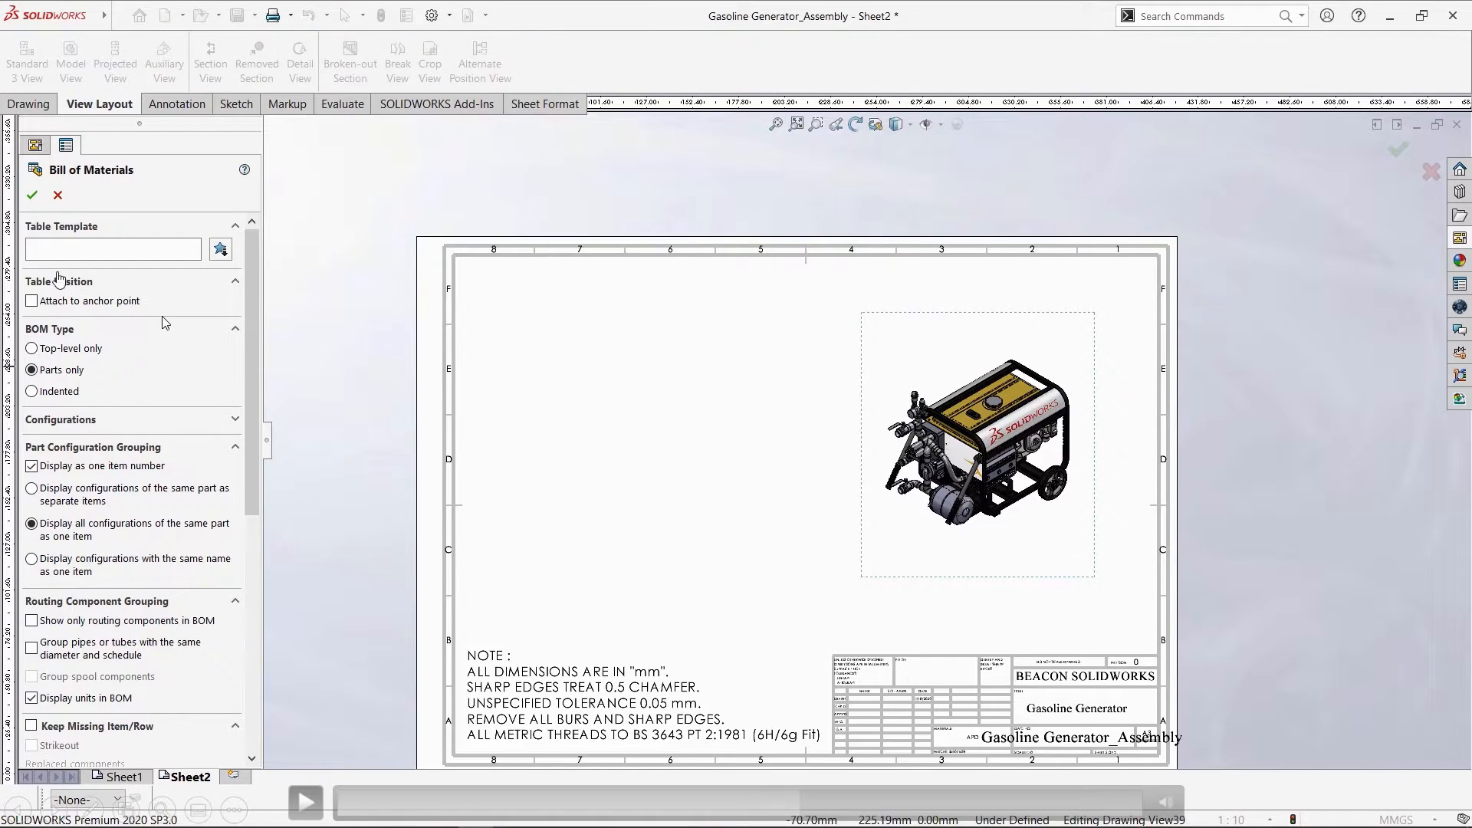
click(374, 377)
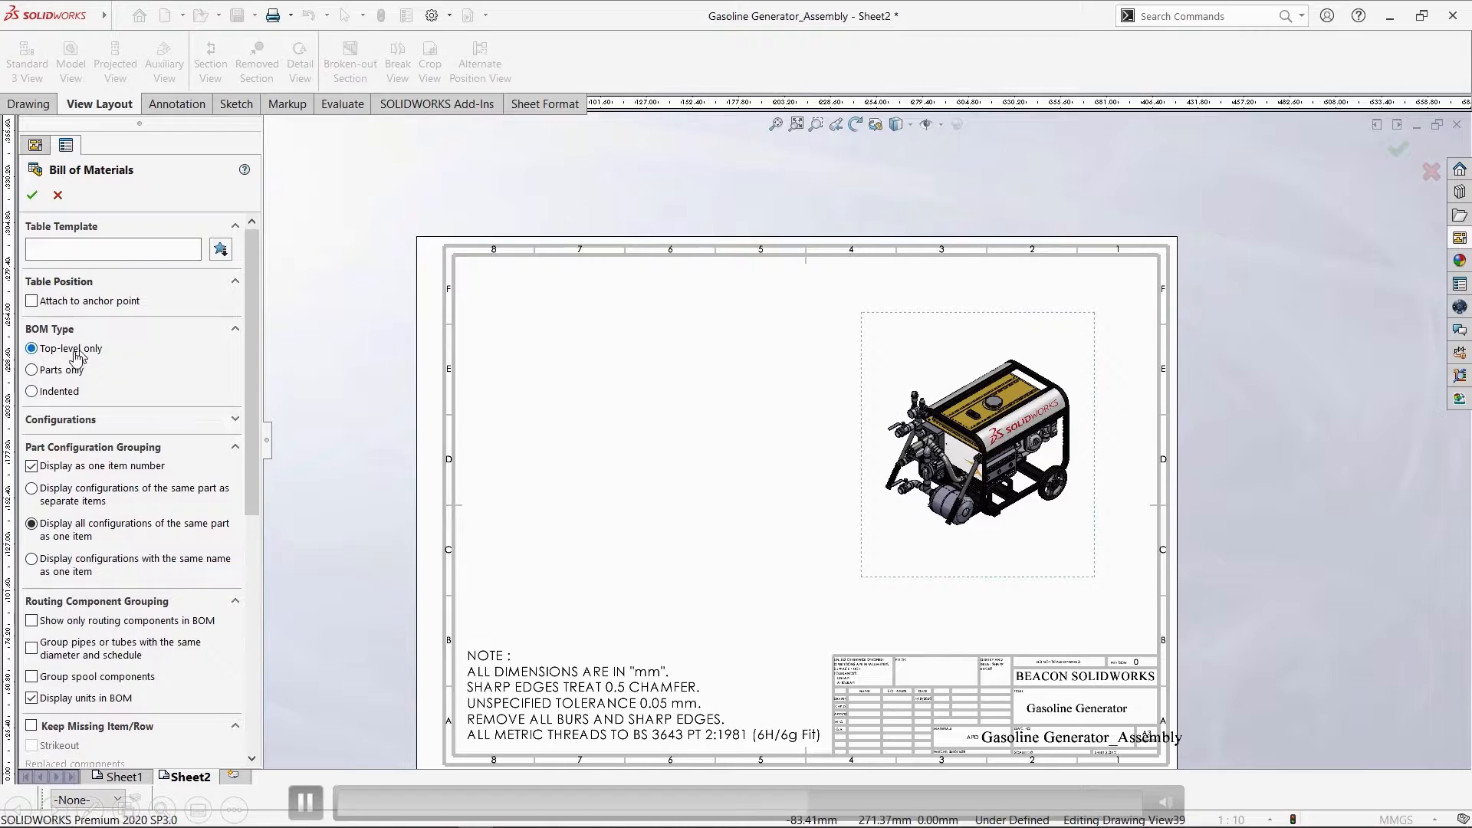
click(349, 352)
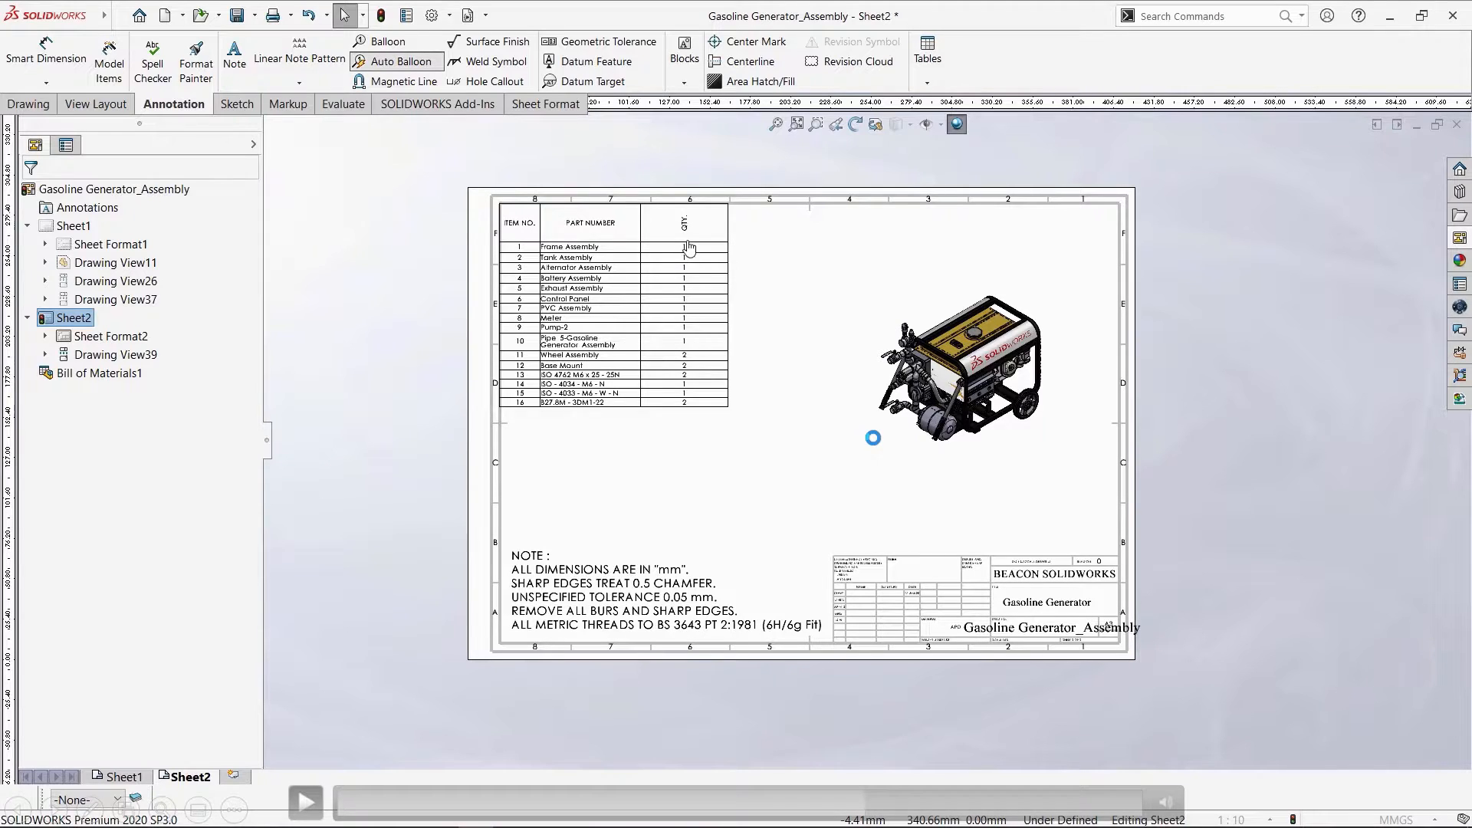
Add automatic item balloons to Sheet2's isometric view and show the view exploded, with the balloons arranged around the separated components.
click(682, 449)
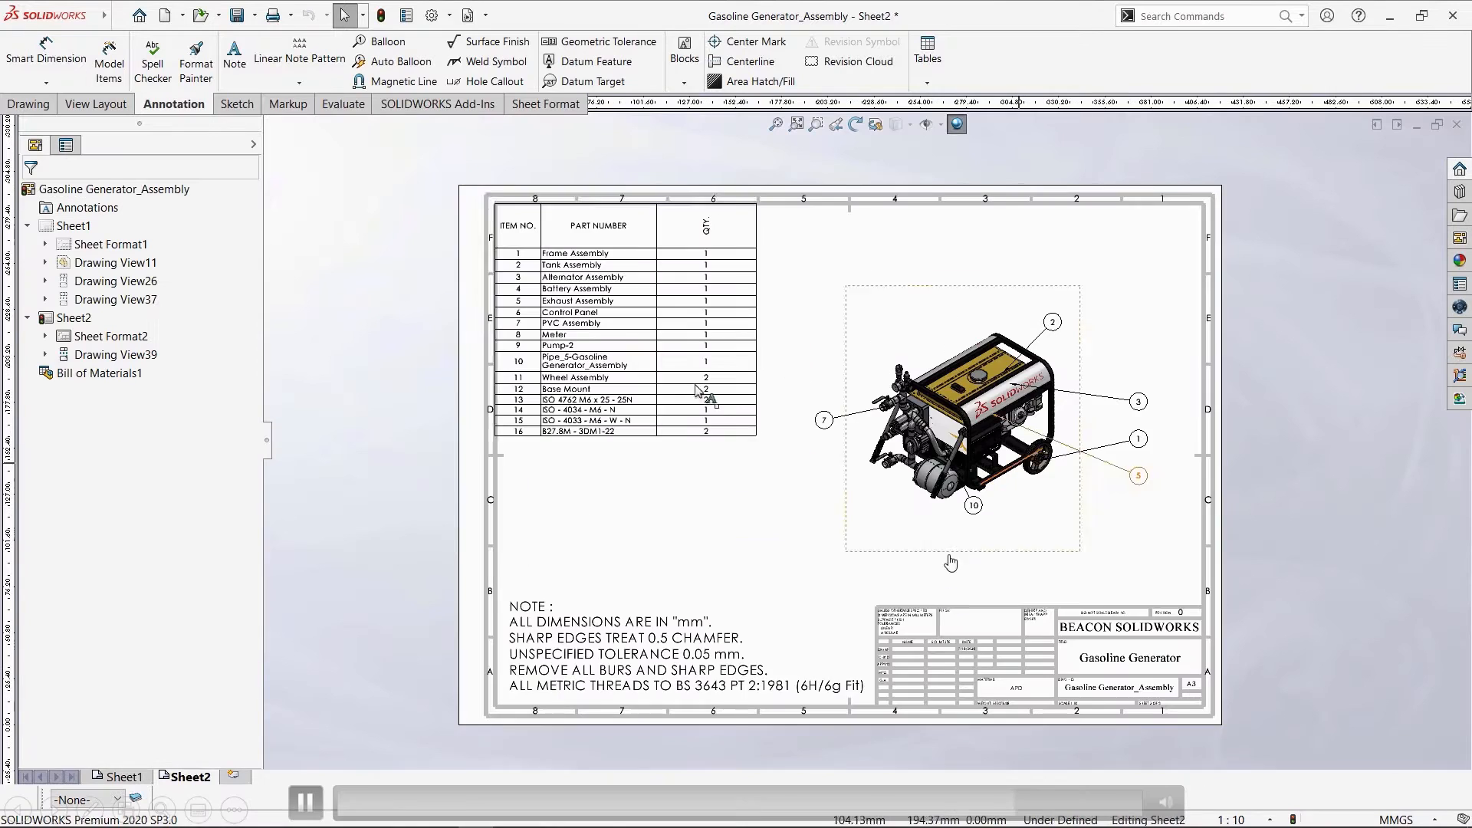
click(937, 539)
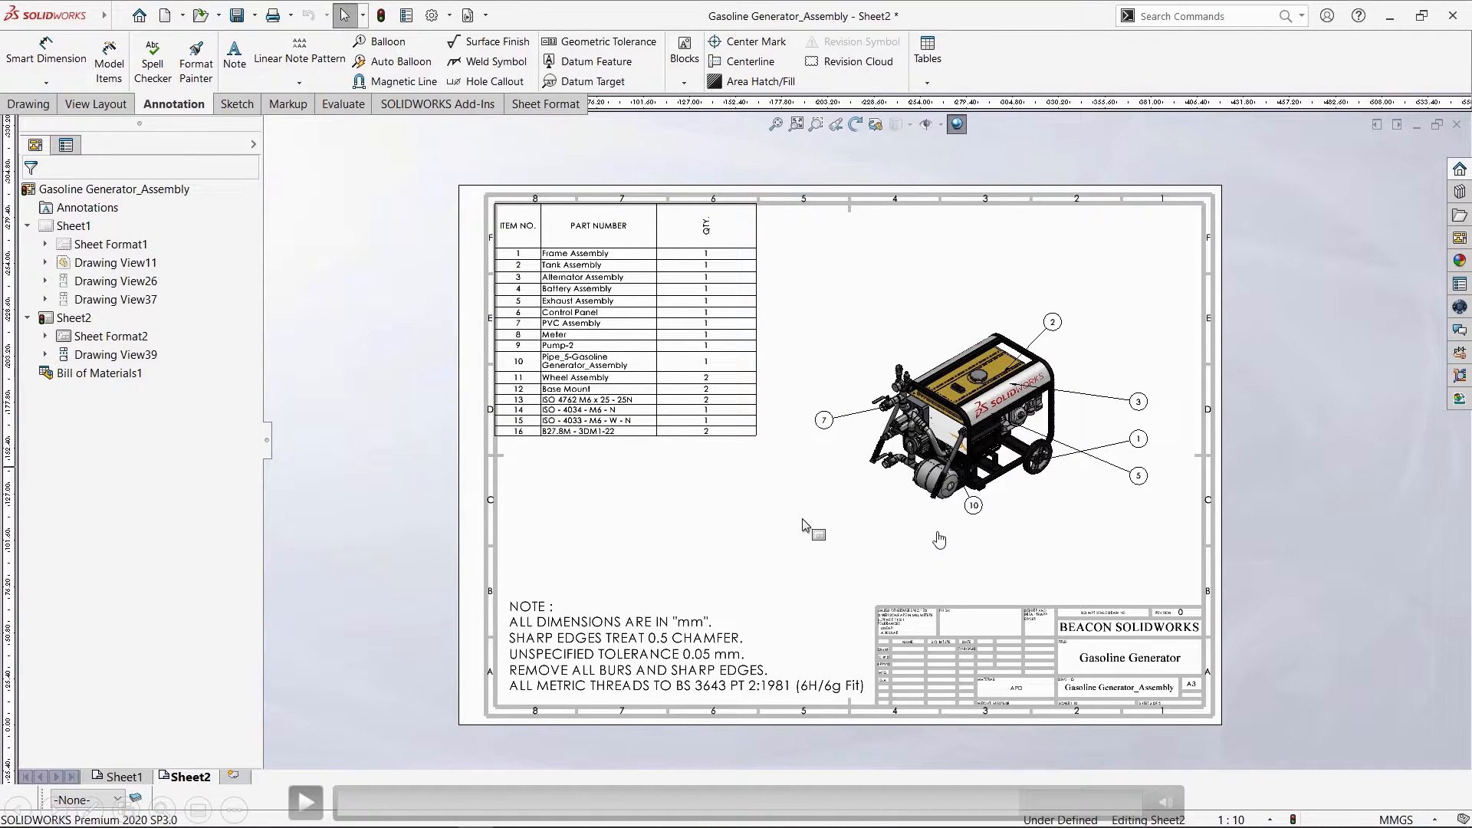
click(965, 439)
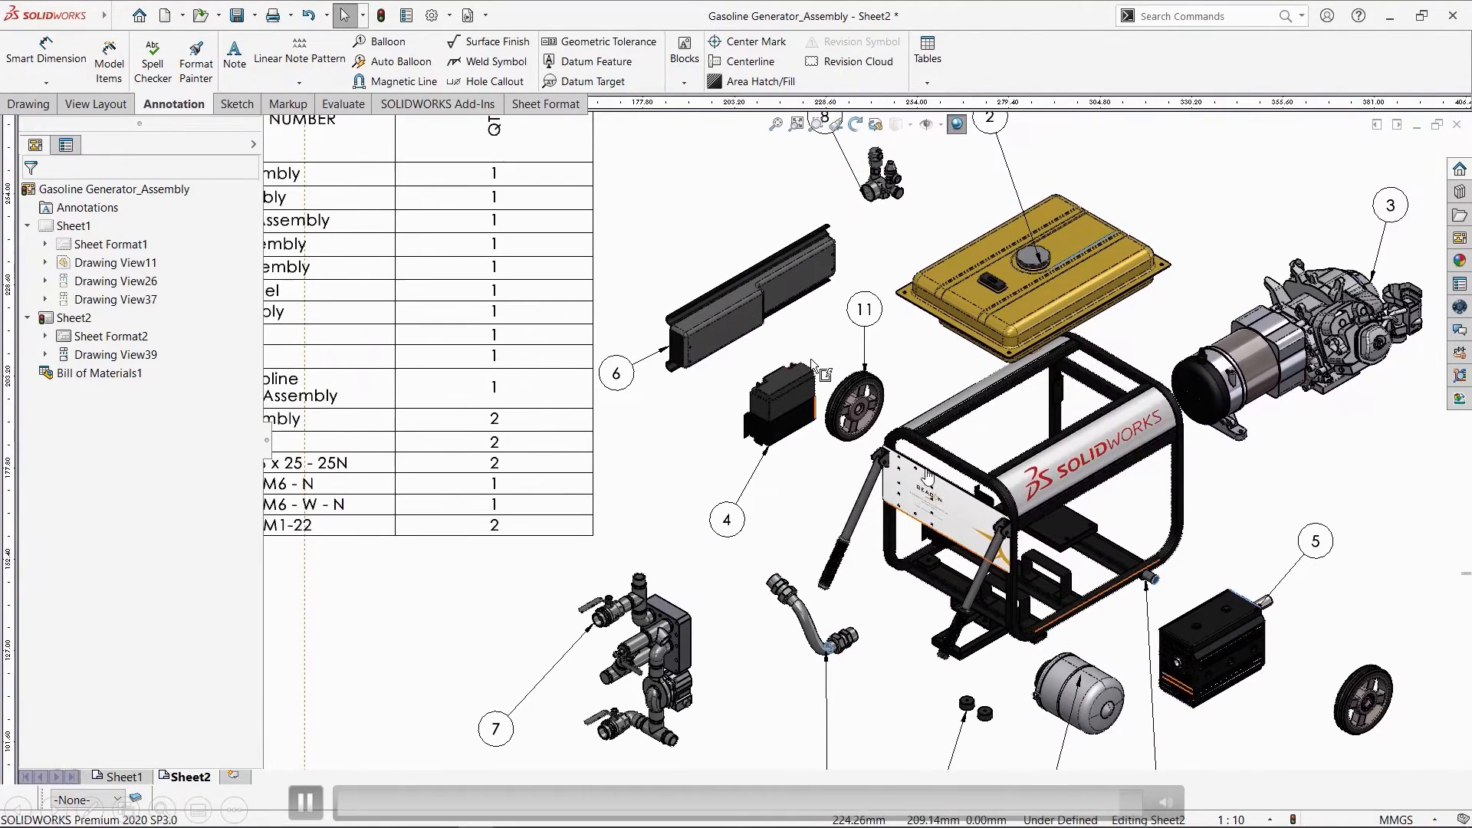
key(space)
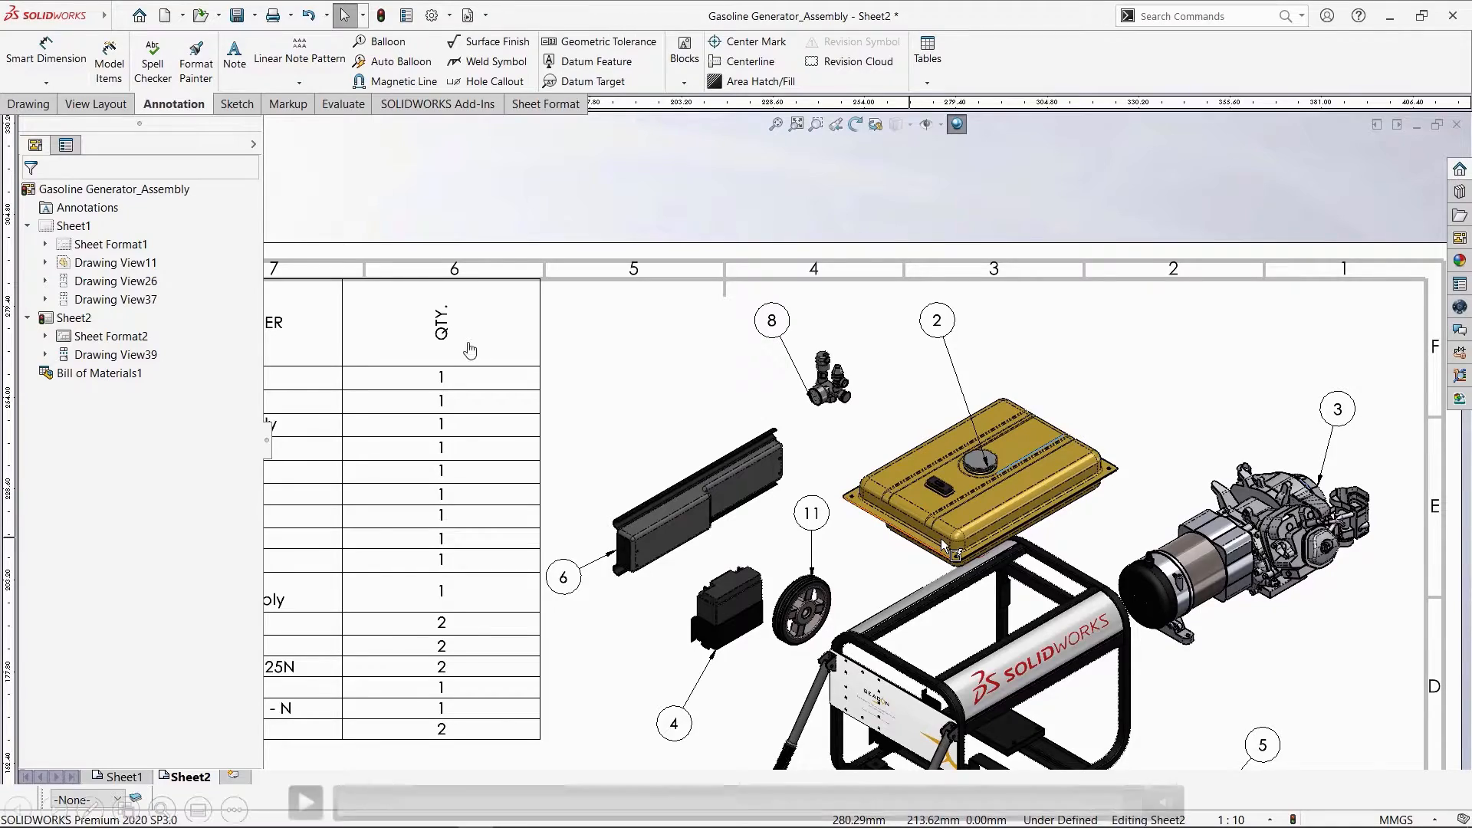
click(704, 422)
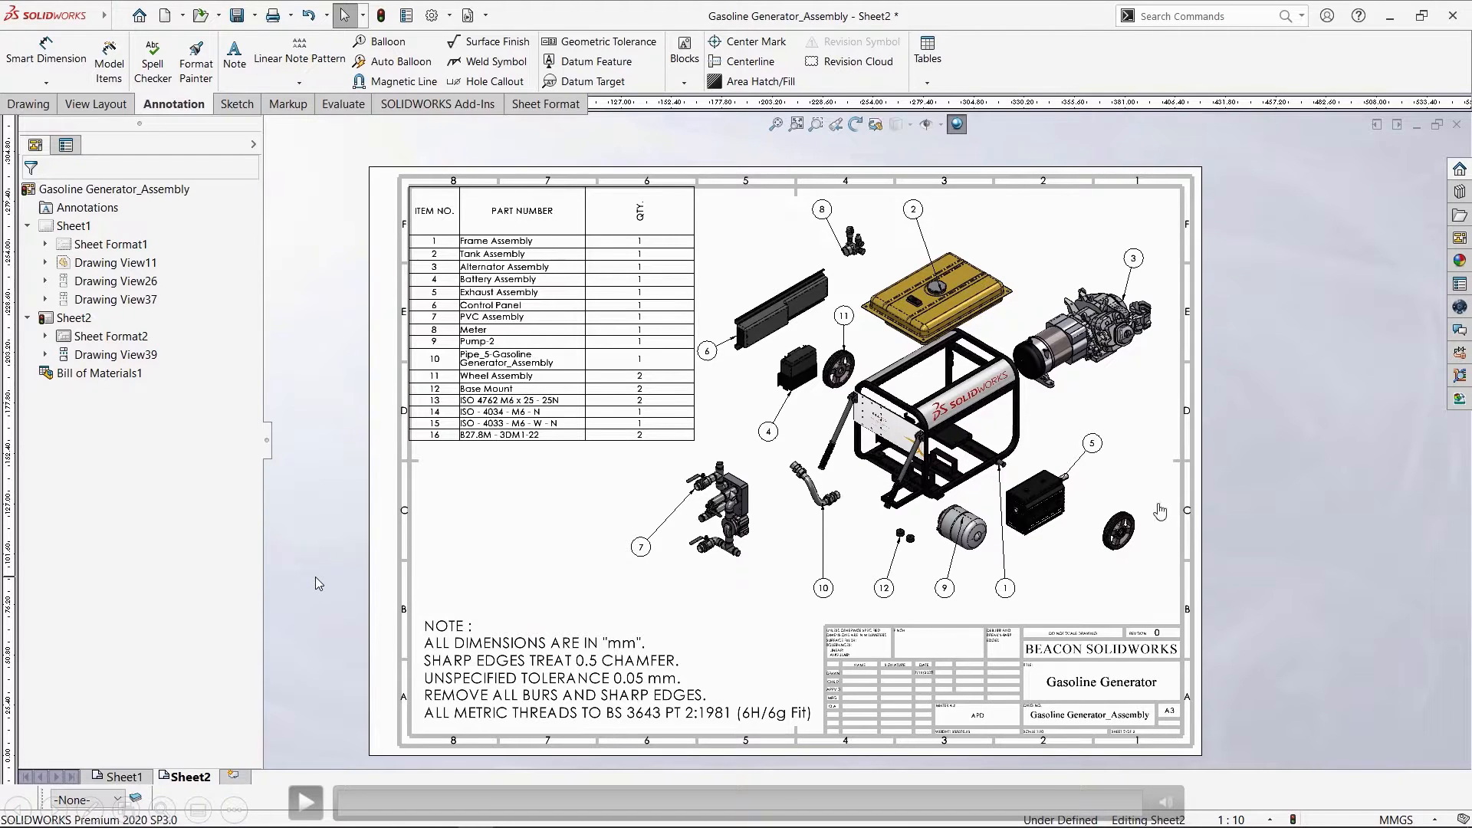
click(1218, 459)
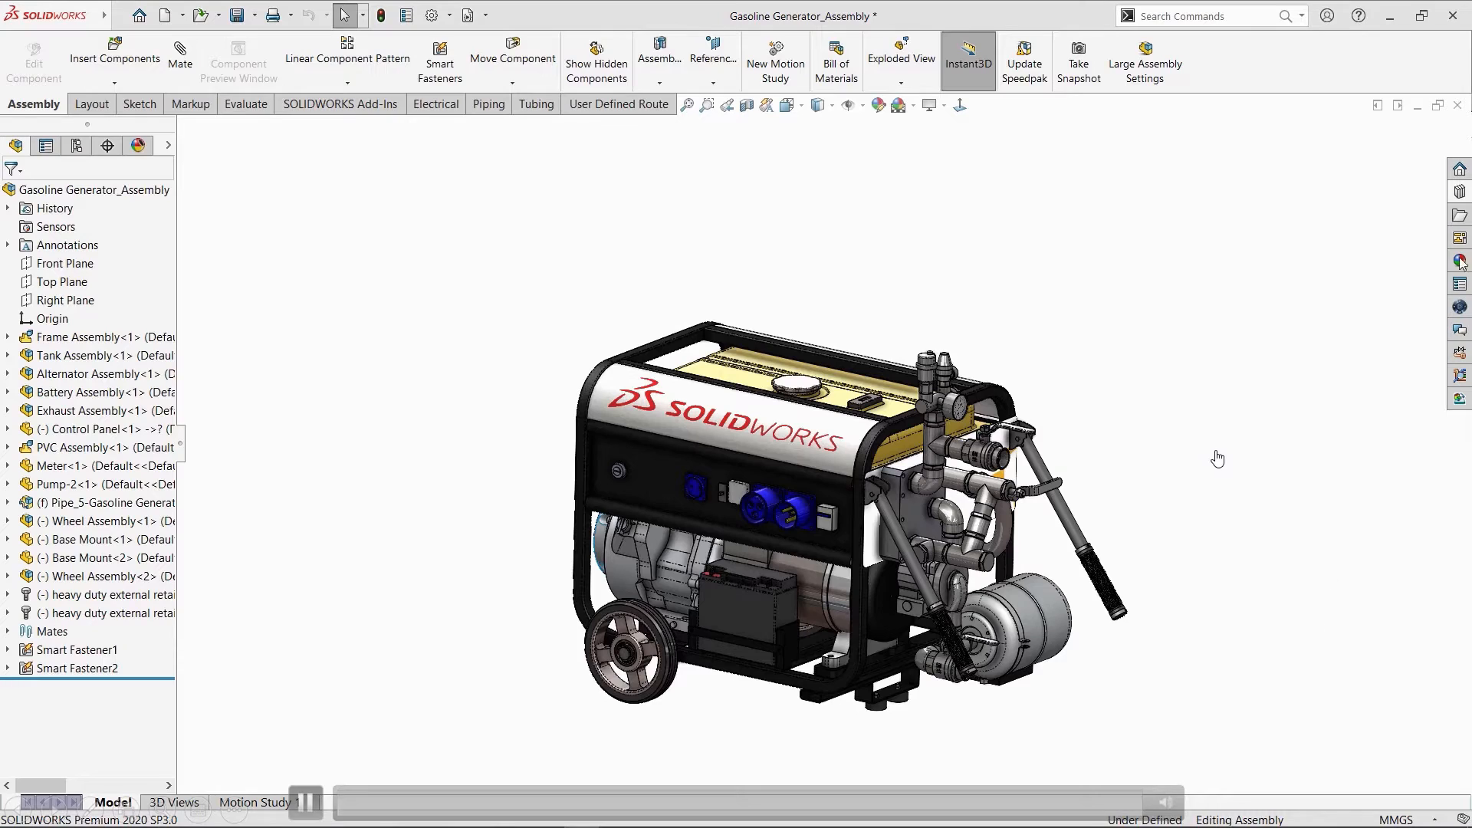
key(Right)
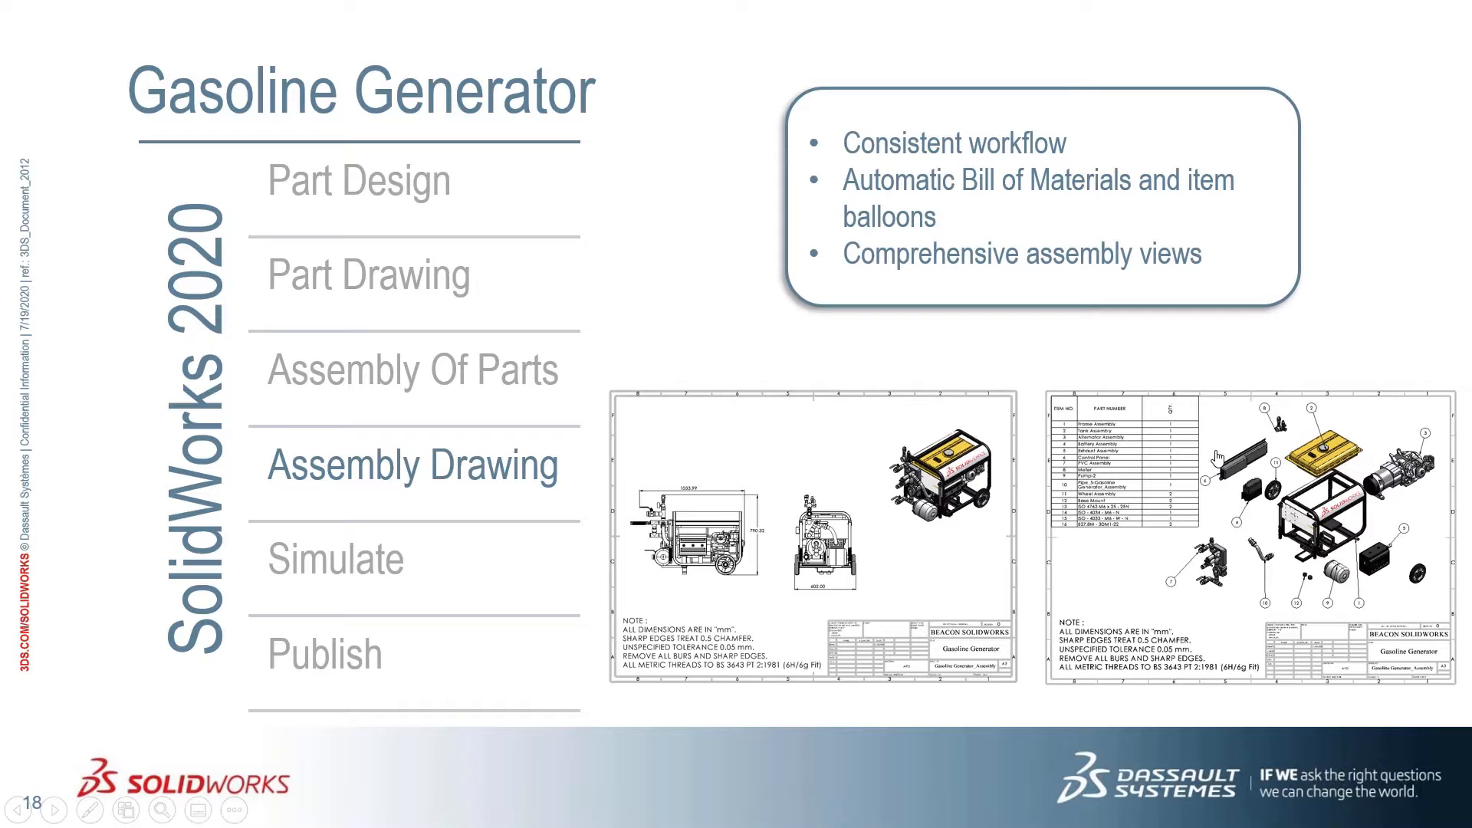
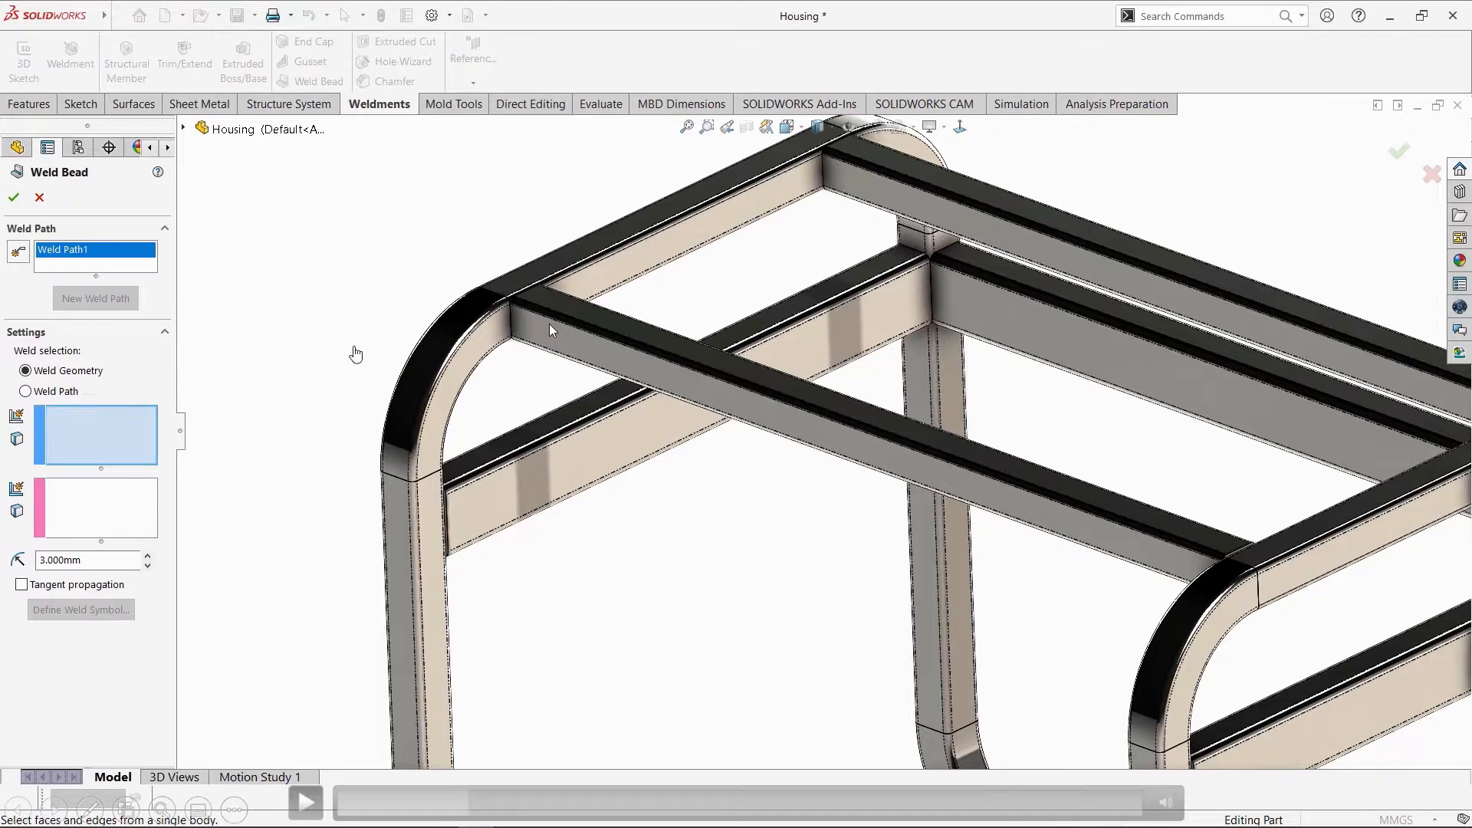
Add a 3 mm all-around weld bead between the housing's upper cross member and the adjoining bent frame tube.
click(412, 343)
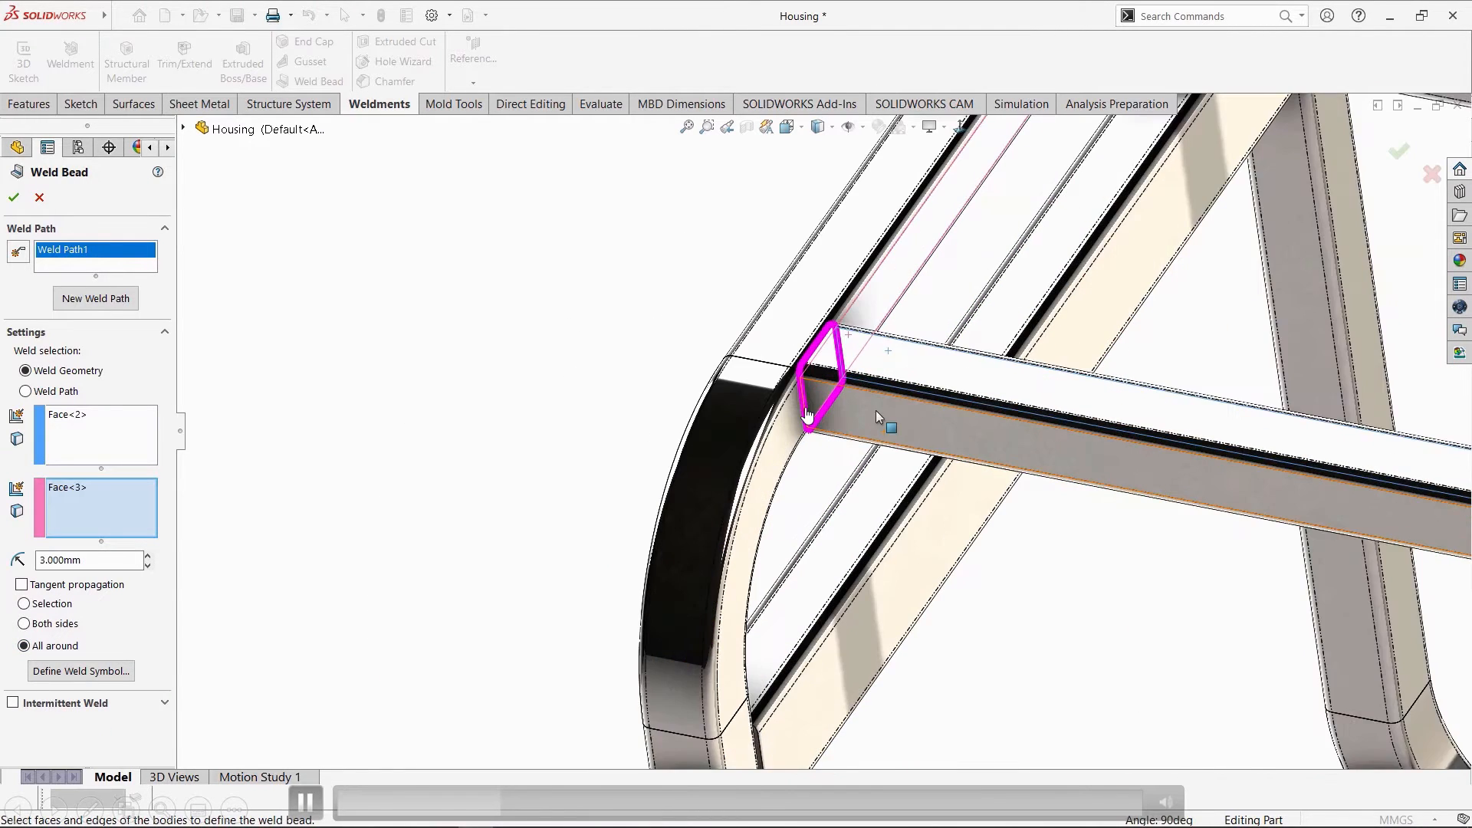
click(841, 362)
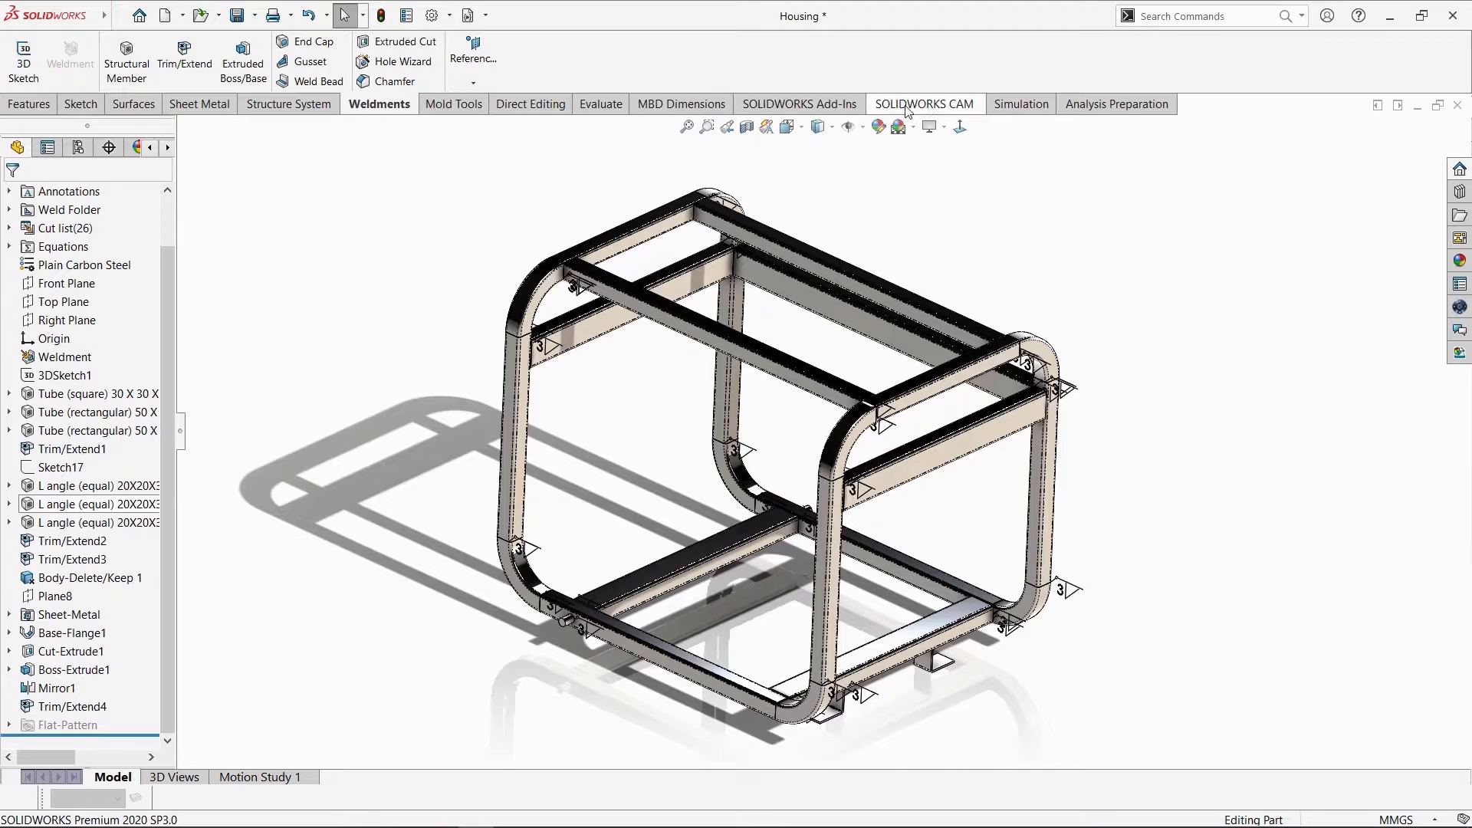
Create a static simulation study named Static 1 for the welded housing.
click(1028, 104)
click(31, 55)
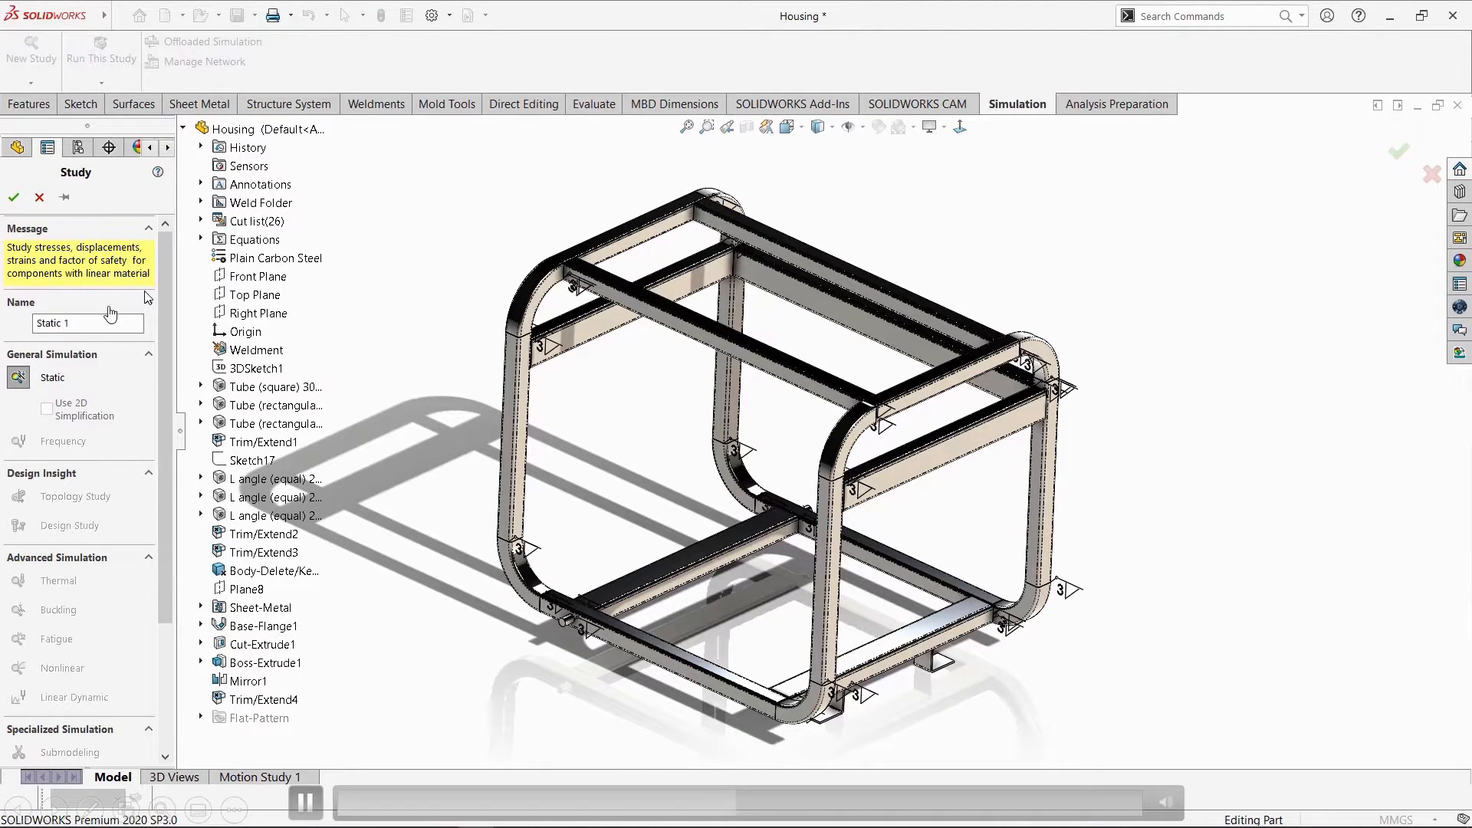
click(14, 197)
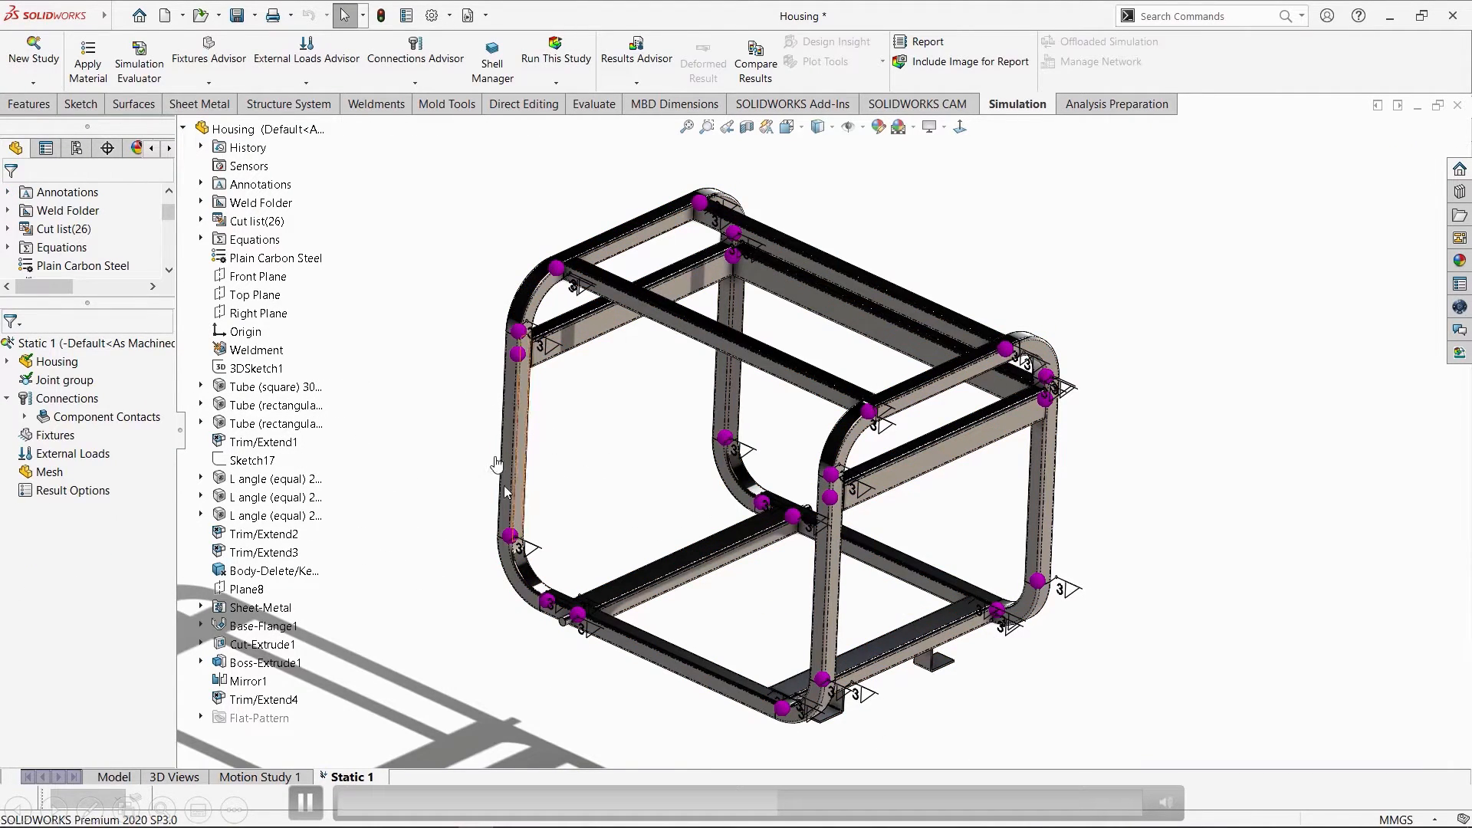
Apply a roller/slider fixture to the cylindrical faces of the two axle stubs on the housing's lower tubes.
right_click(52, 437)
click(77, 479)
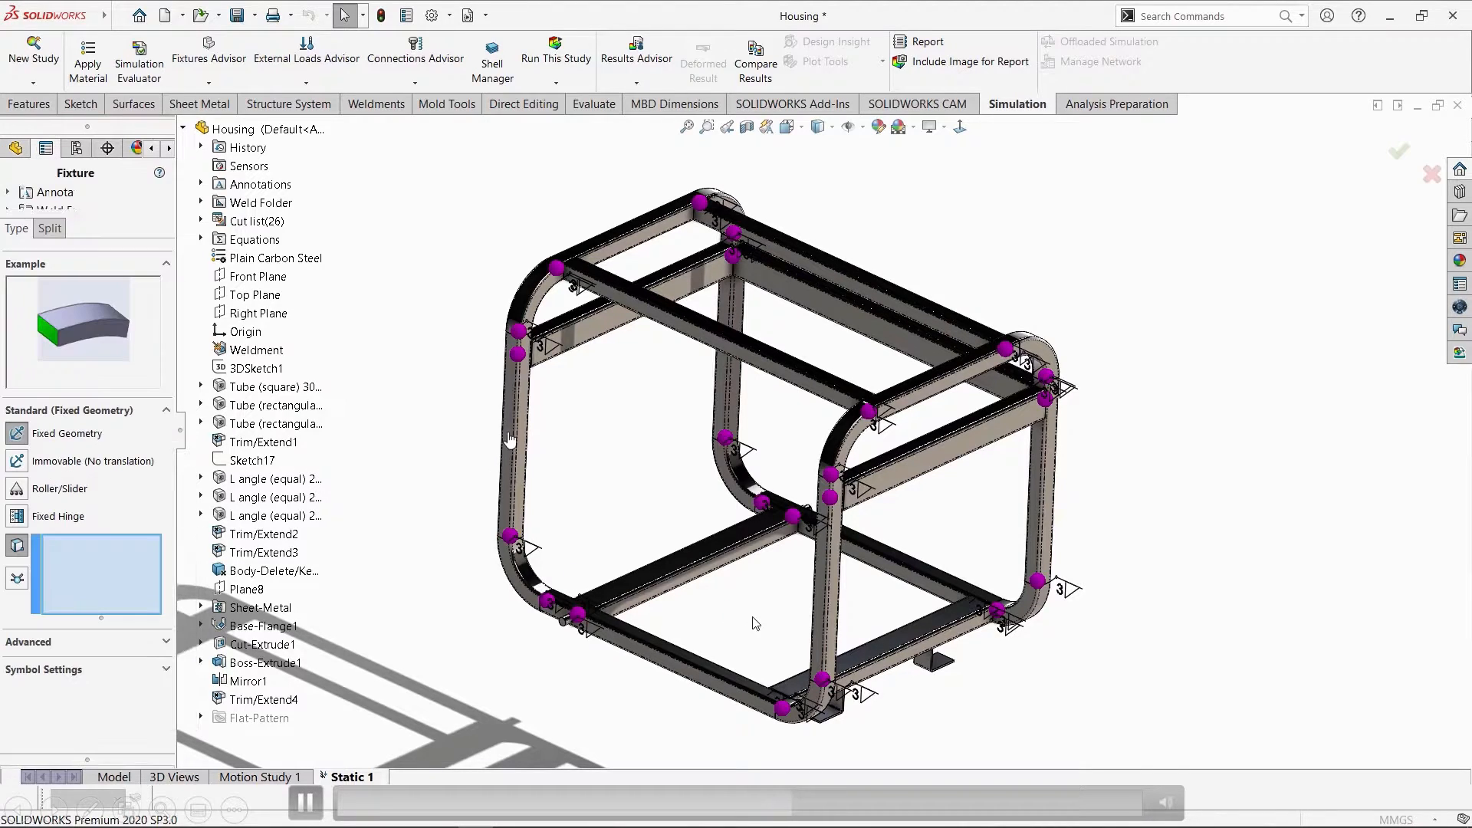
click(641, 450)
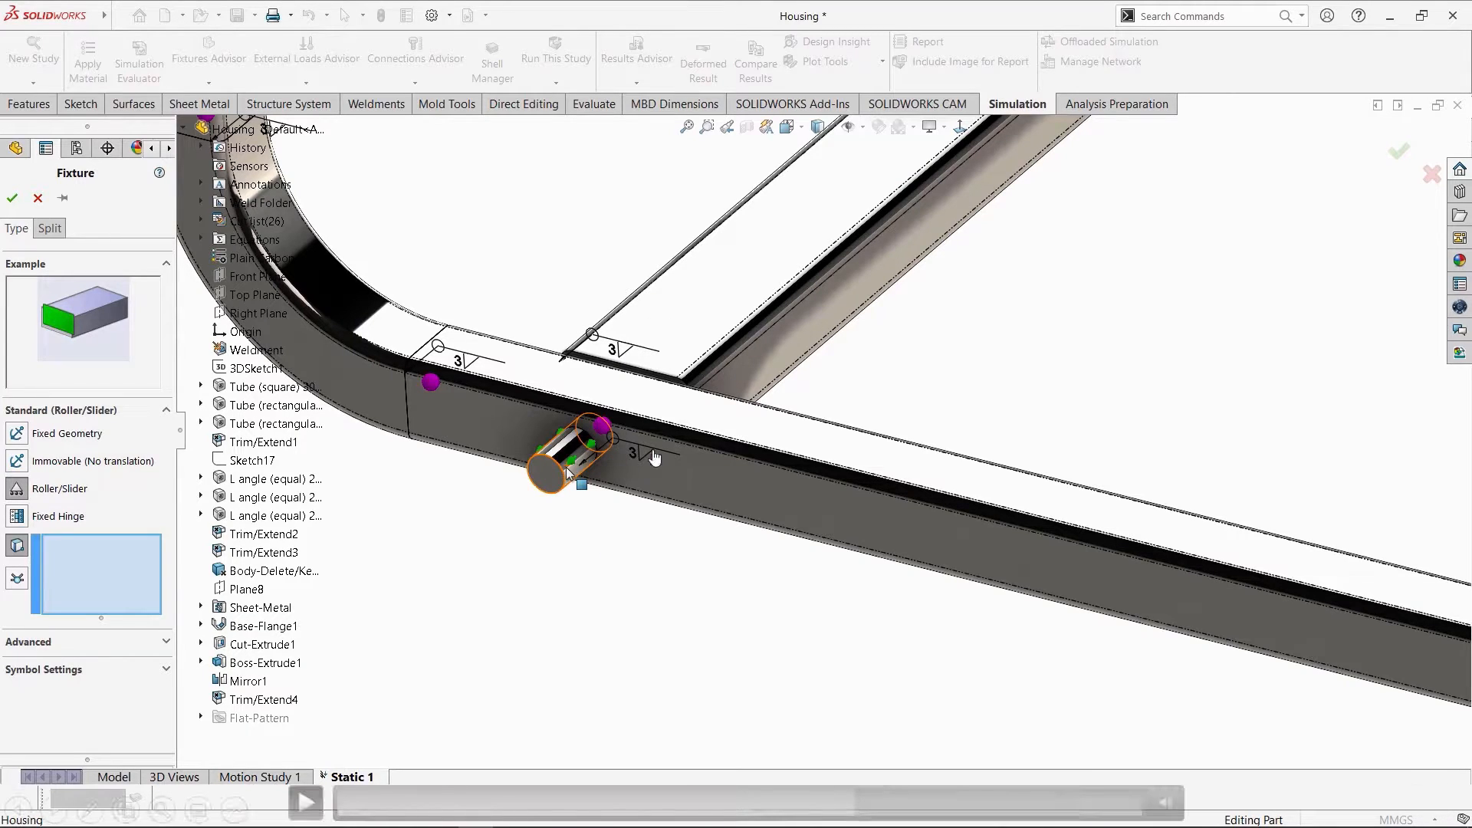
click(661, 539)
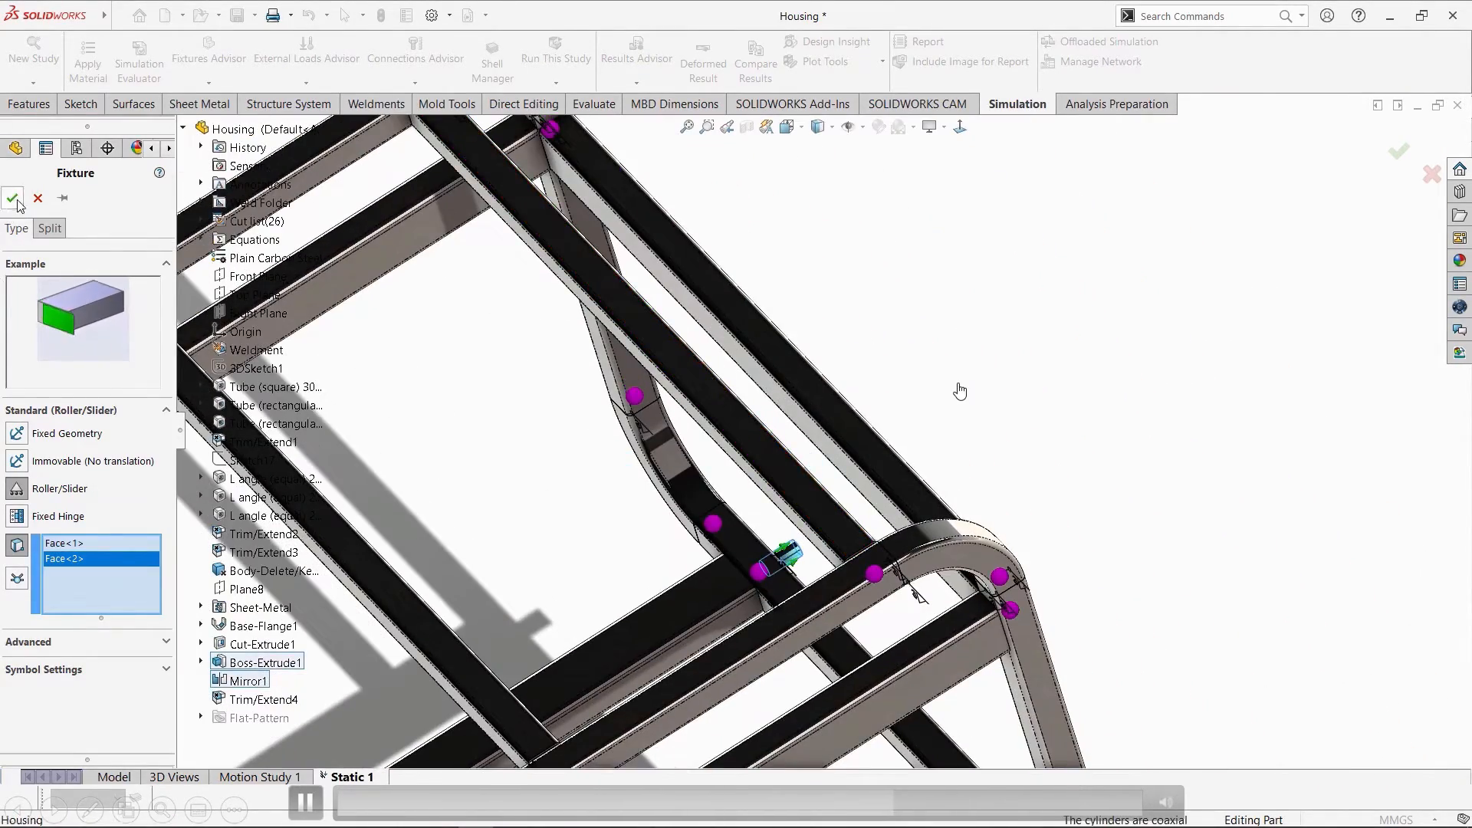
click(960, 391)
click(960, 391)
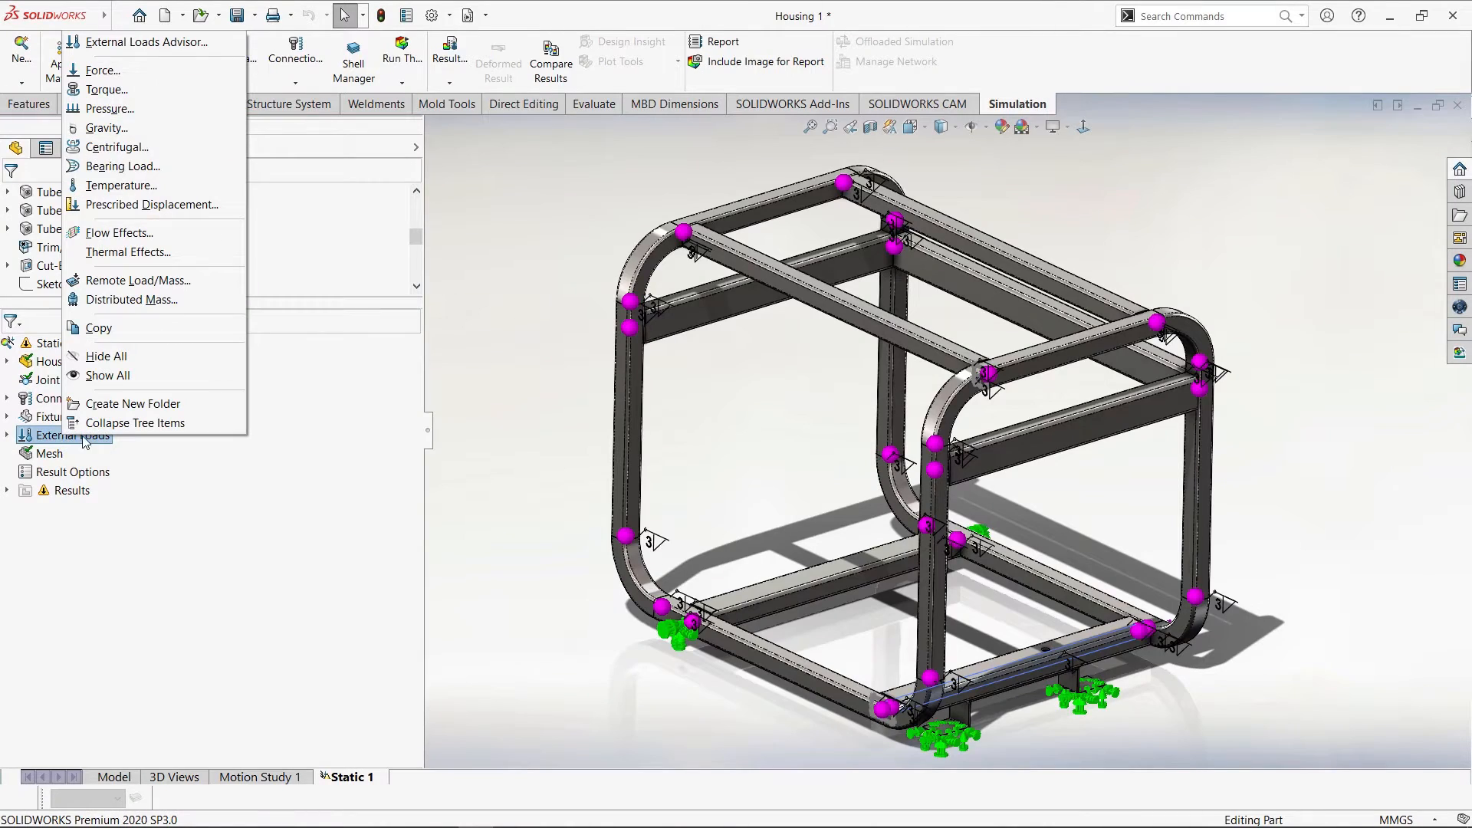
Start a beam force load on the two lower cross beams that span the housing's base.
click(103, 70)
click(1020, 573)
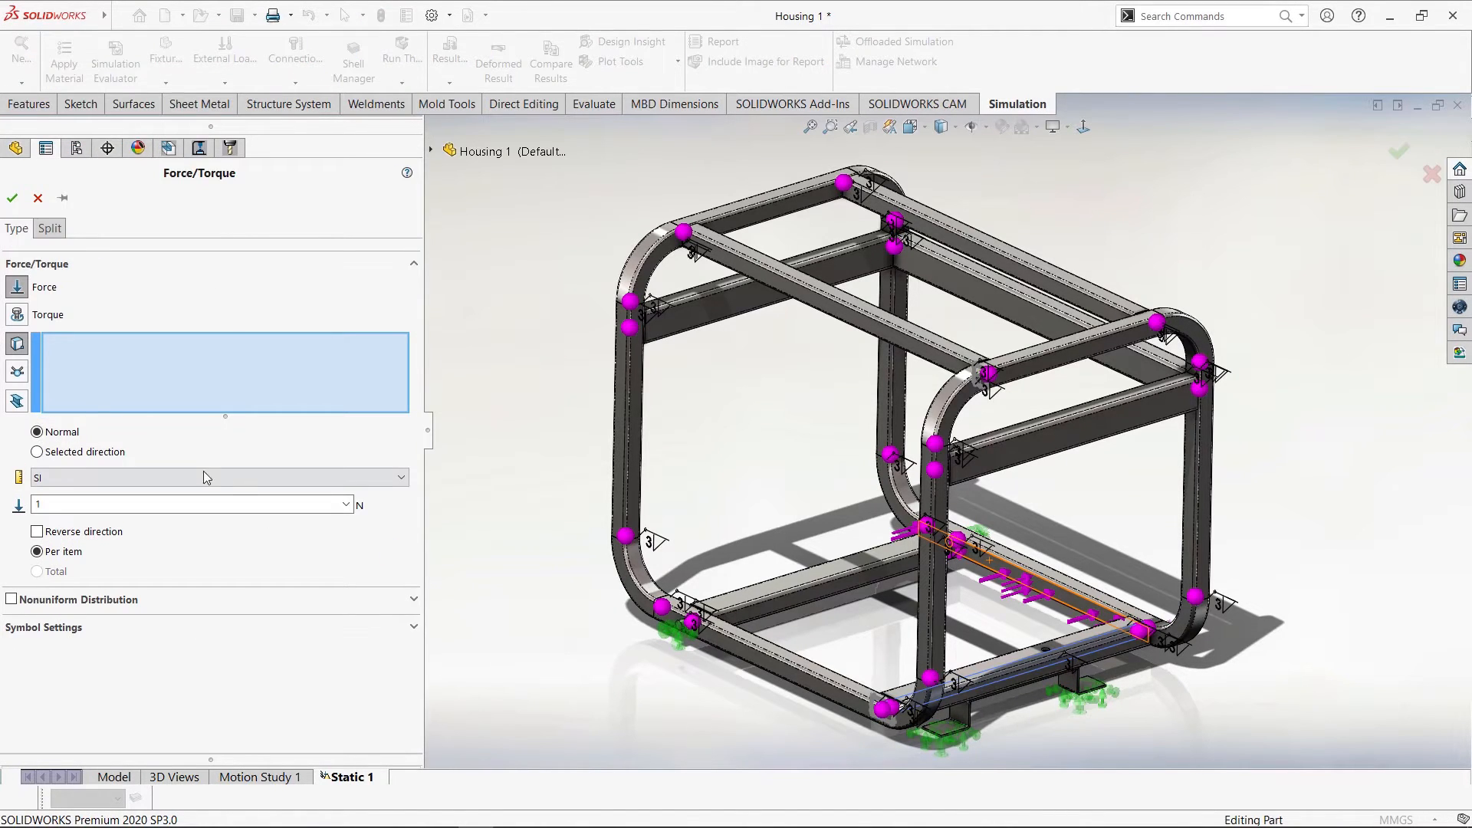
click(23, 397)
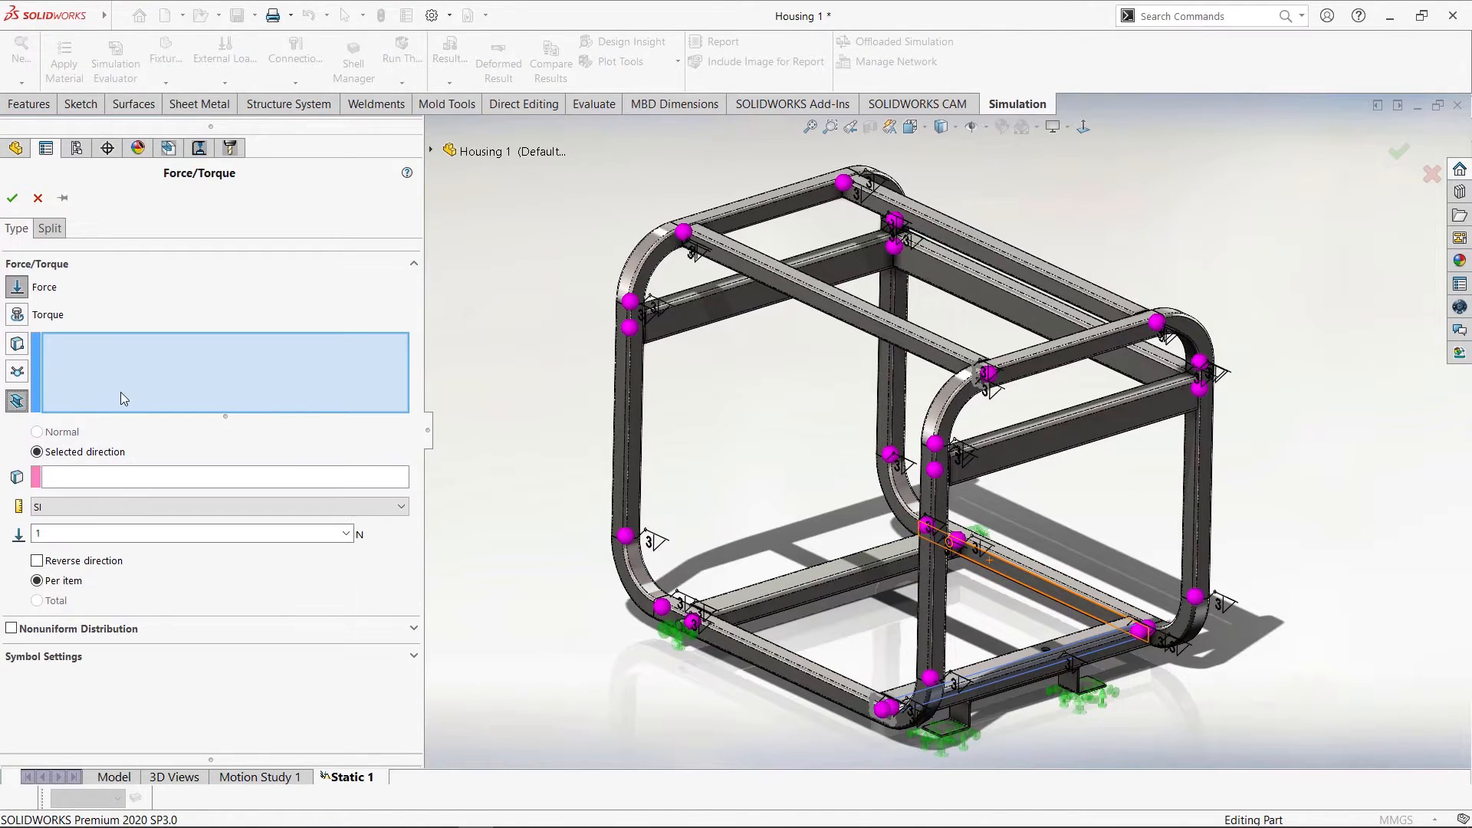
click(781, 597)
click(1033, 668)
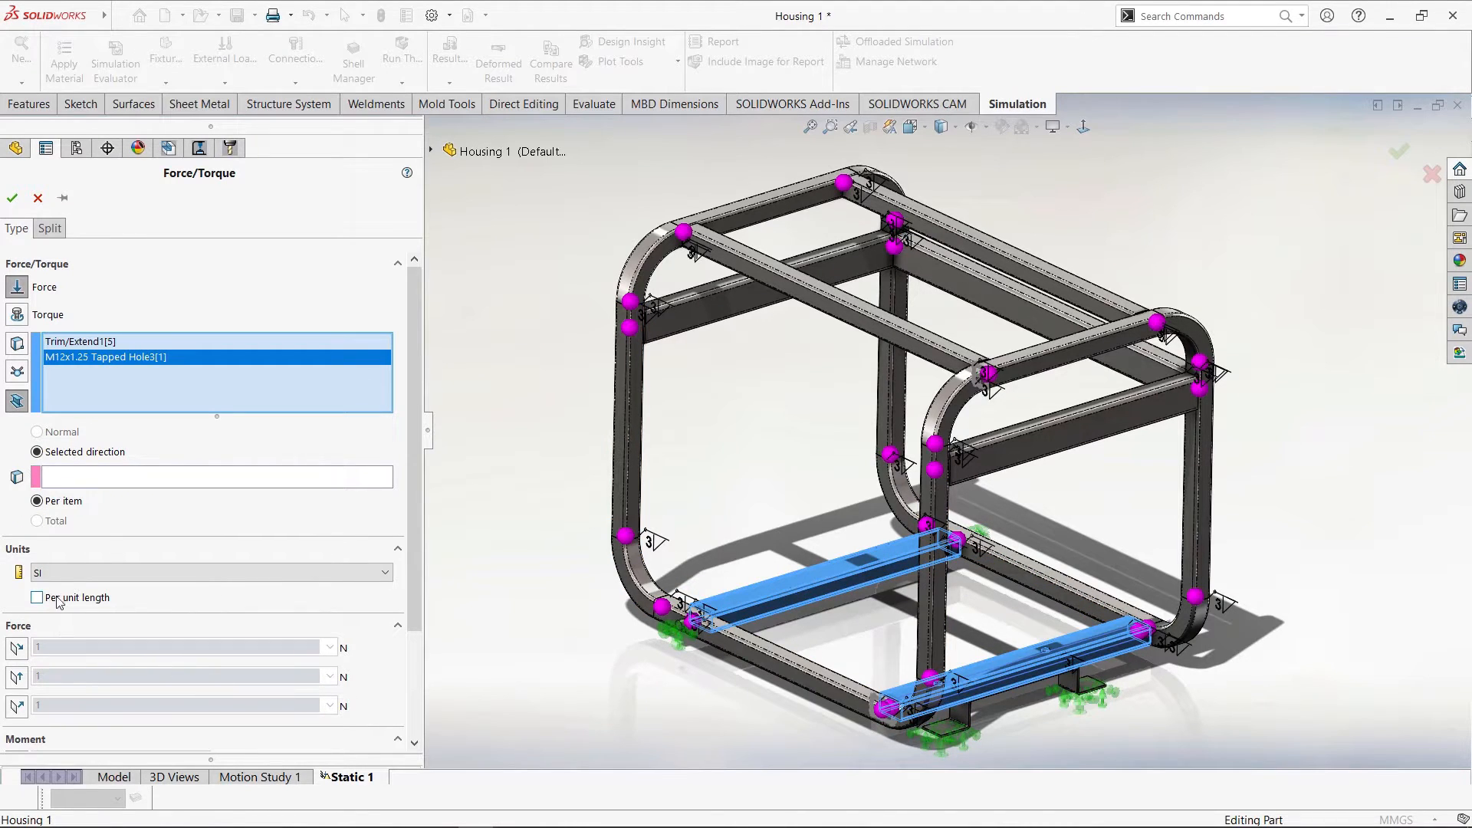
drag(414, 439, 425, 544)
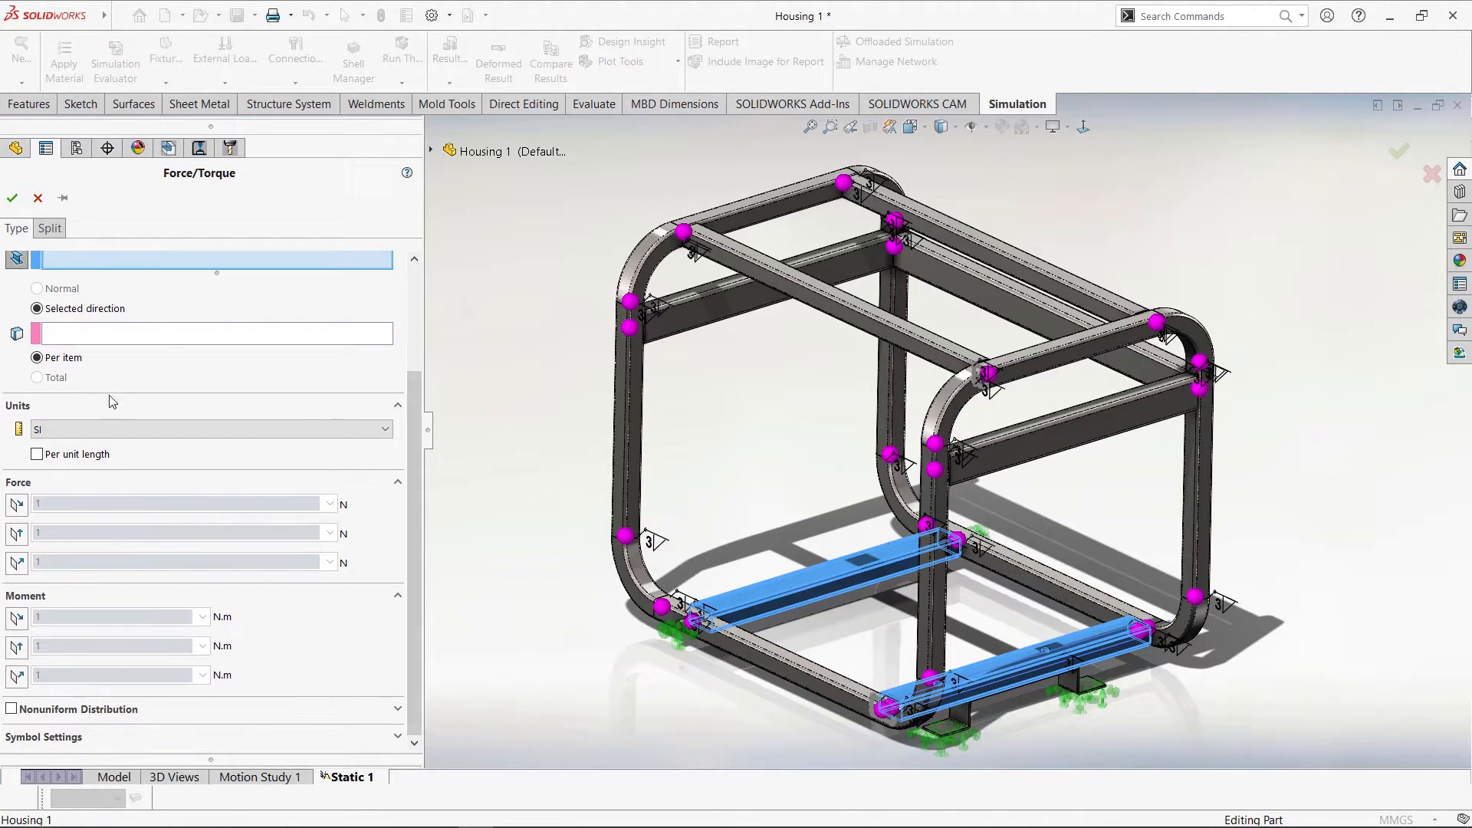
Apply 500 N per beam normal to the plane, using a face of the housing's lower side tube as direction reference.
click(215, 333)
scroll(1011, 556, down, 5)
click(1086, 583)
scroll(947, 429, up, 6)
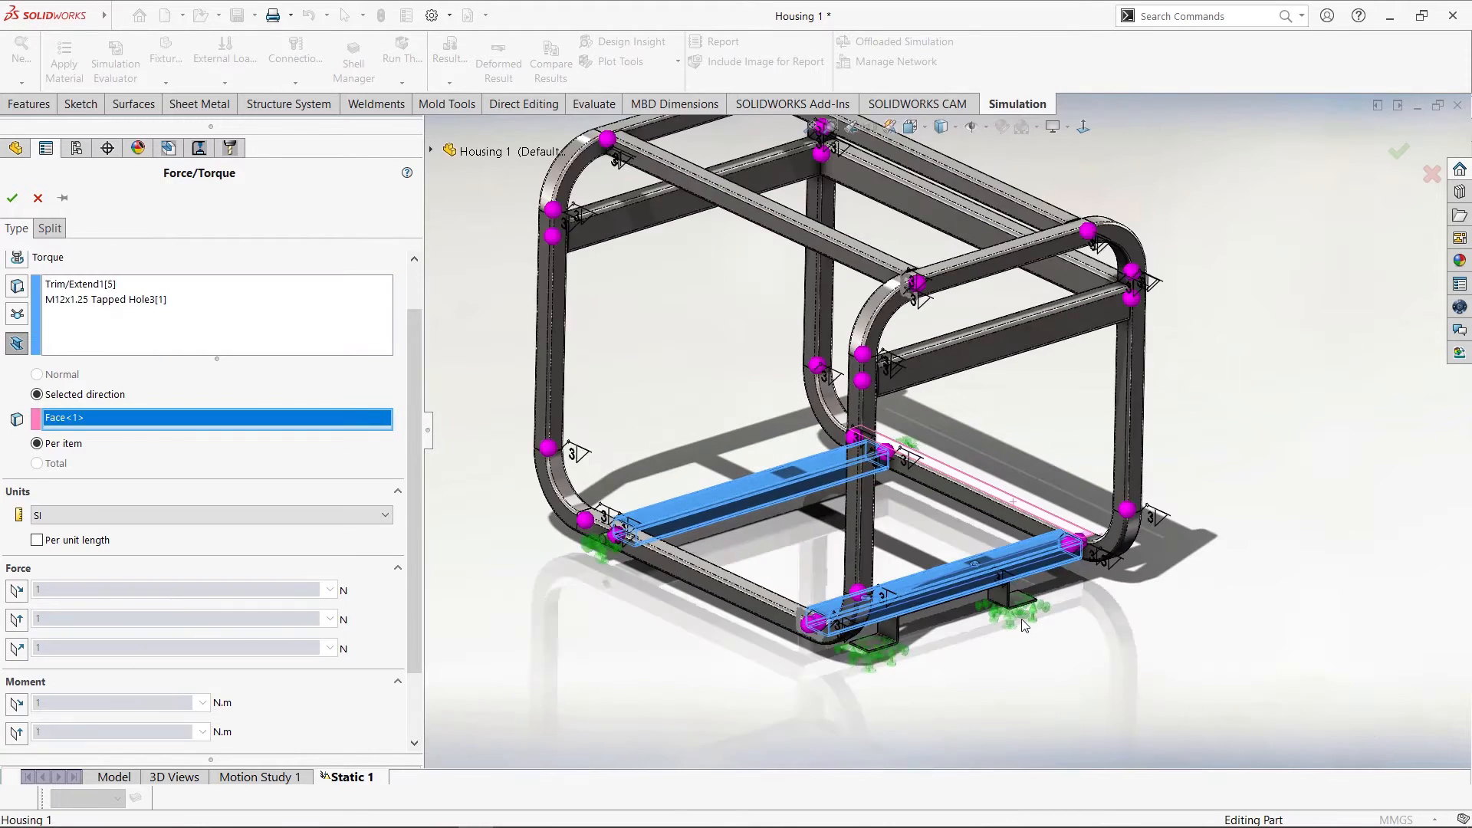
scroll(739, 328, down, 3)
click(17, 648)
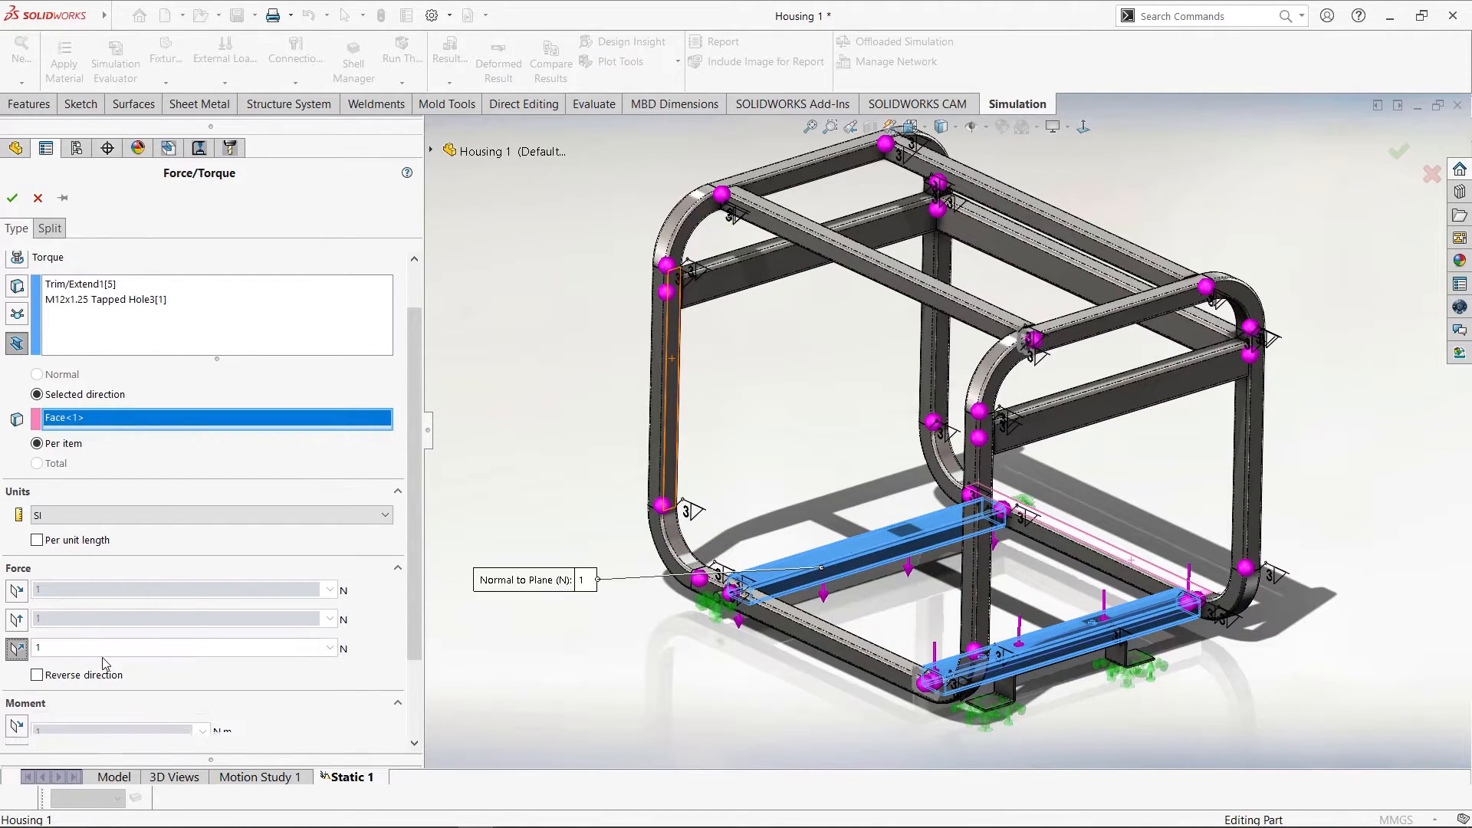
text(500)
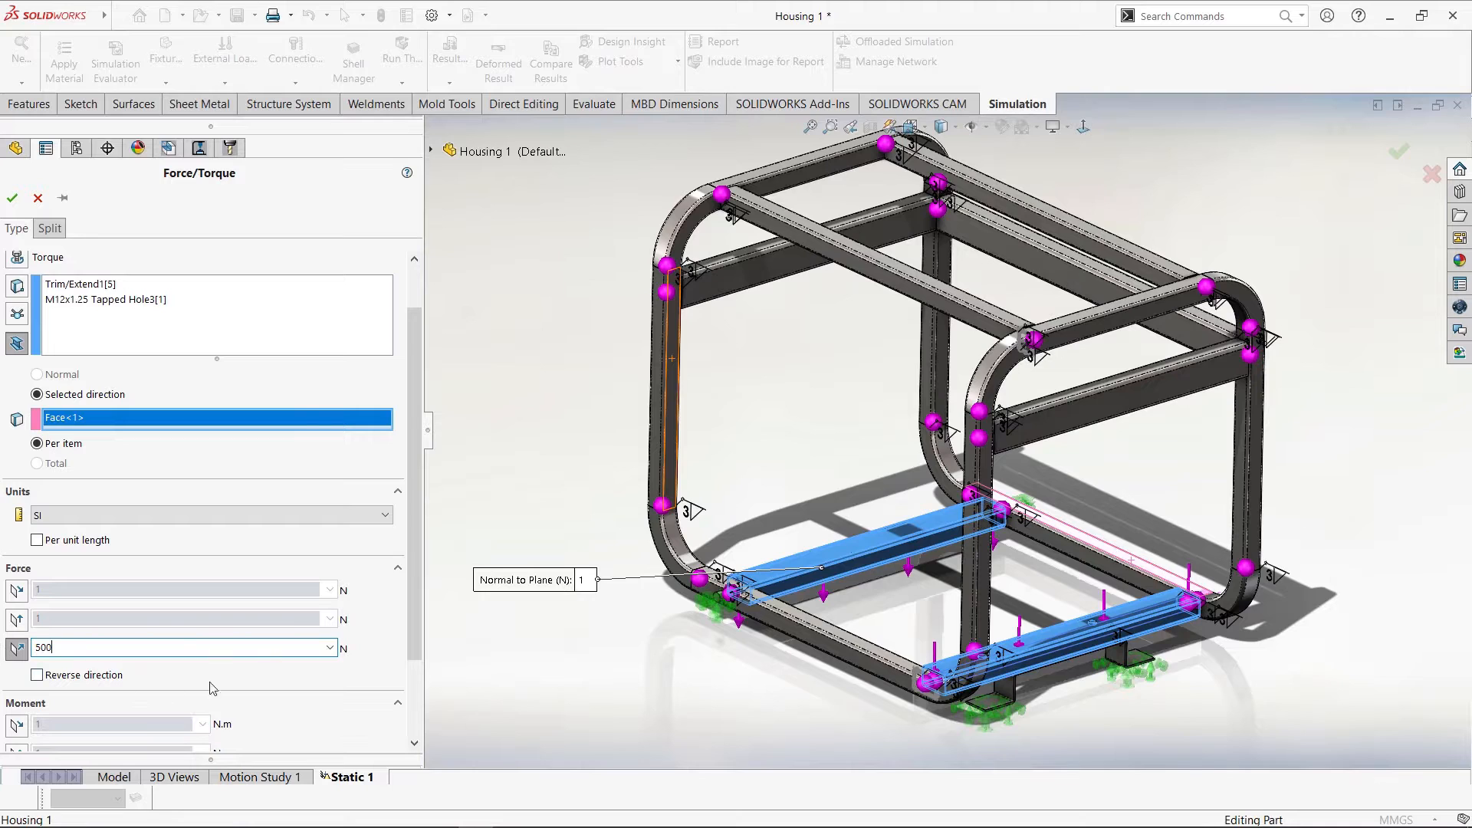
click(372, 632)
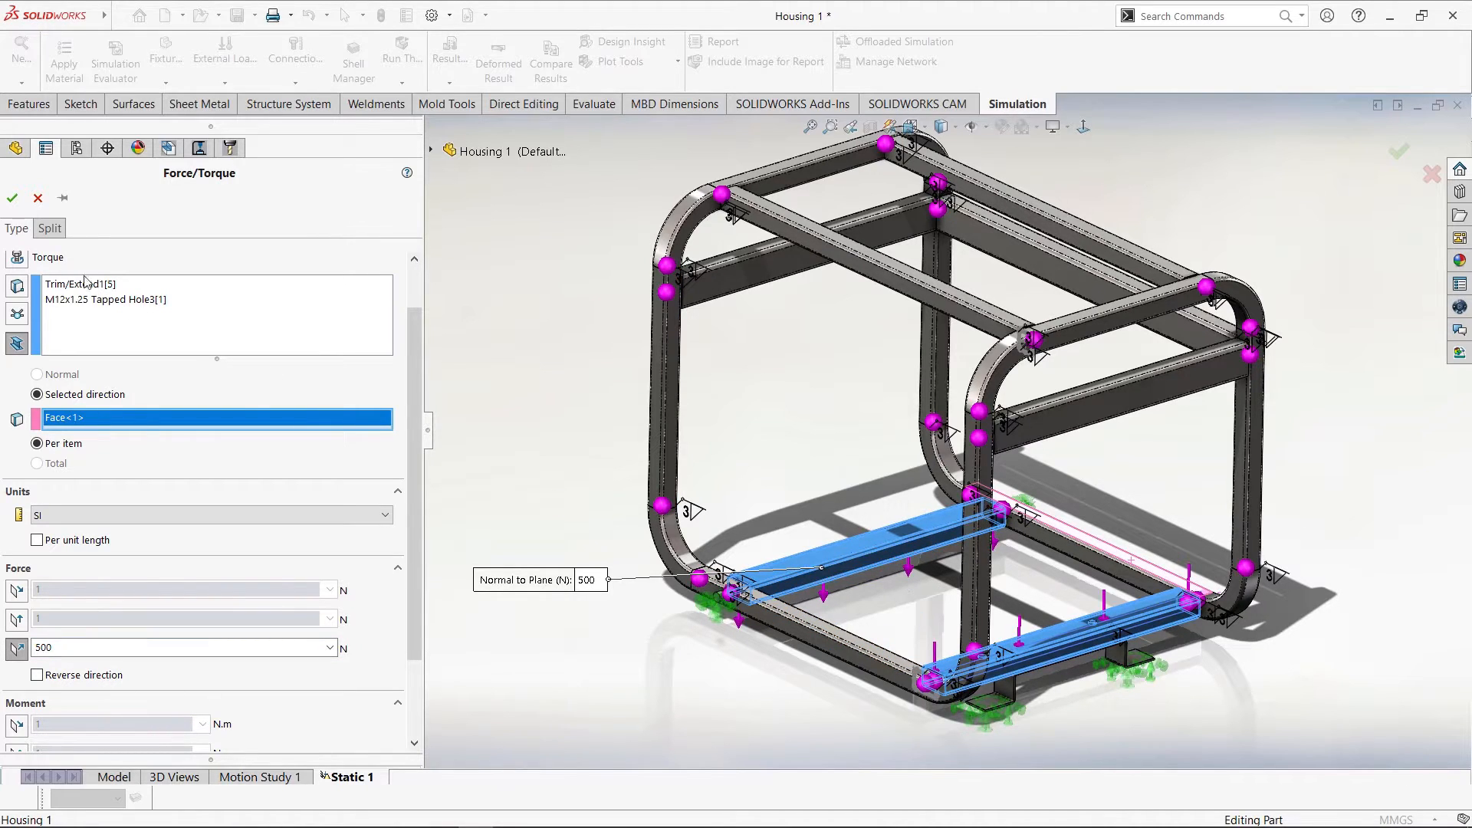
click(12, 198)
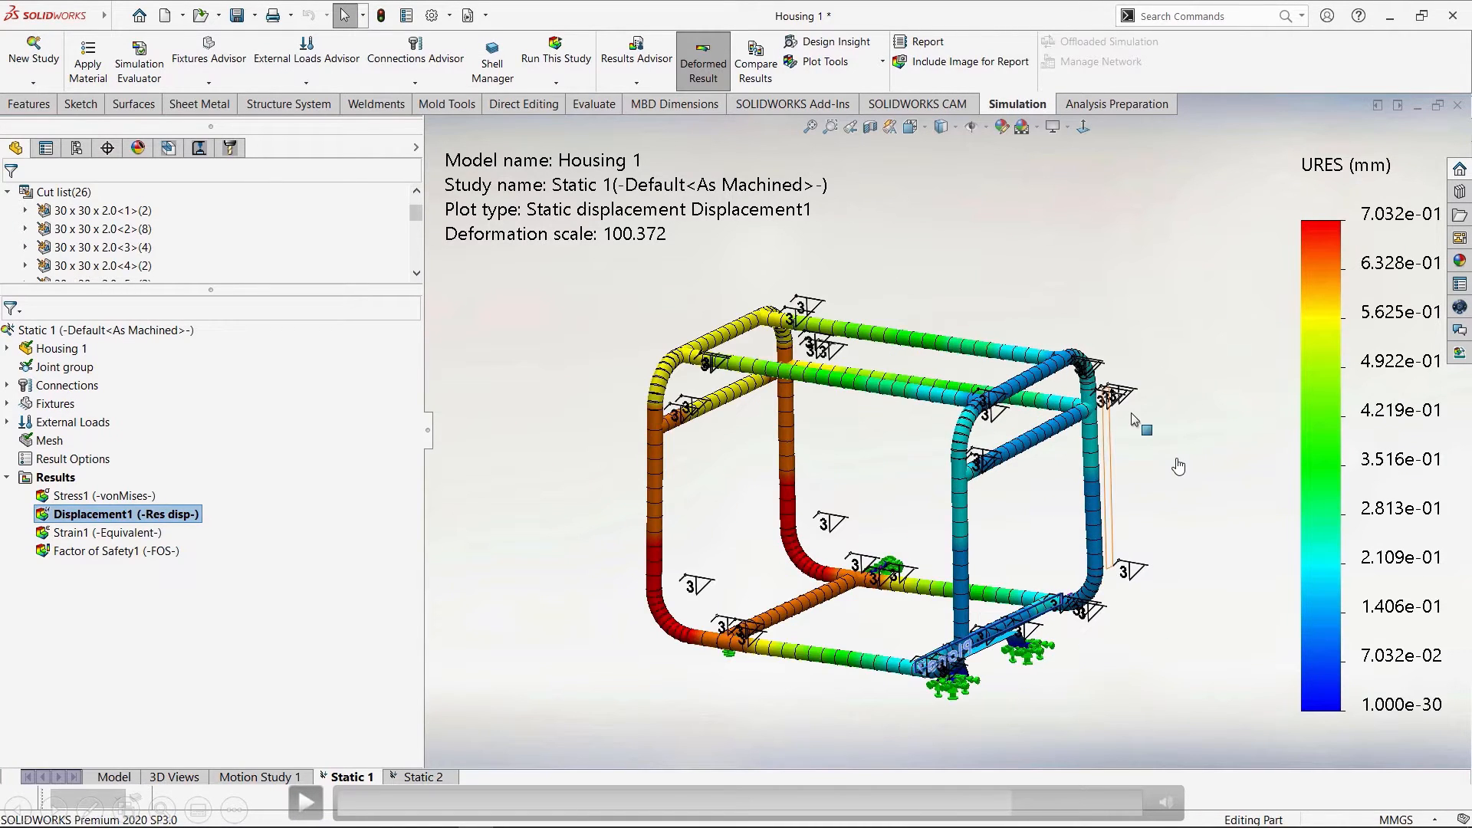
click(1181, 465)
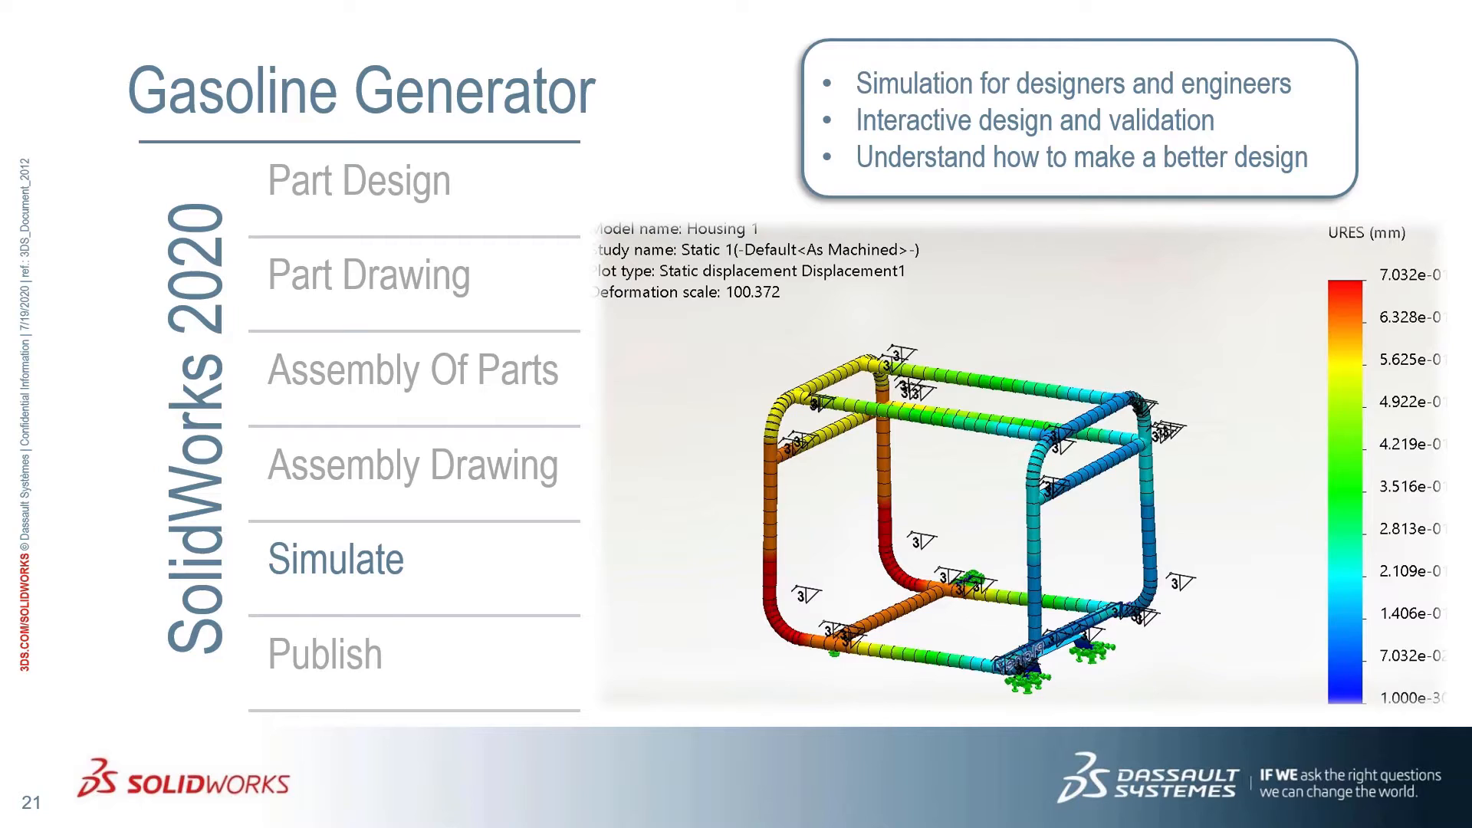
key(Right)
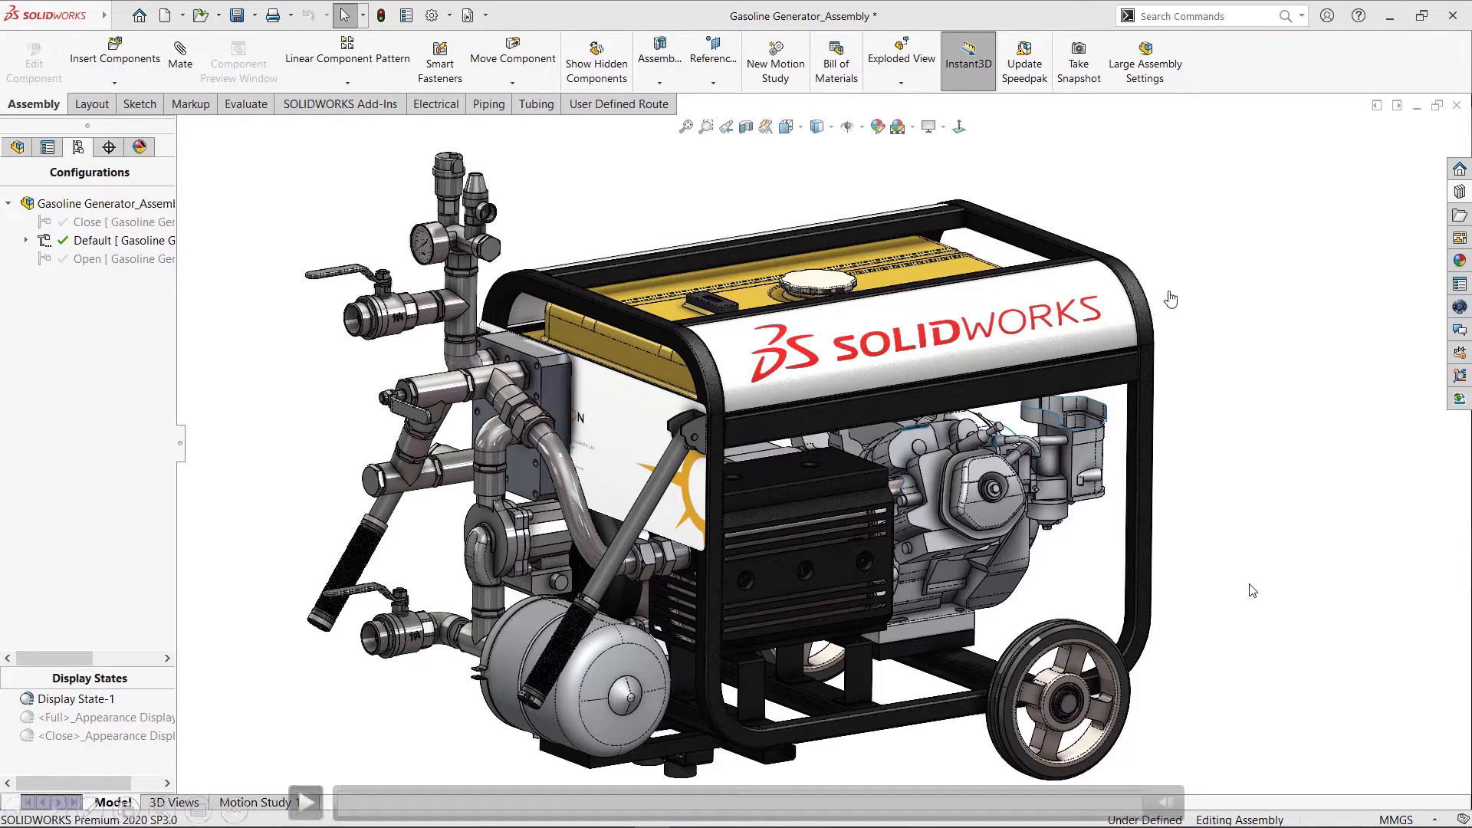
click(1189, 263)
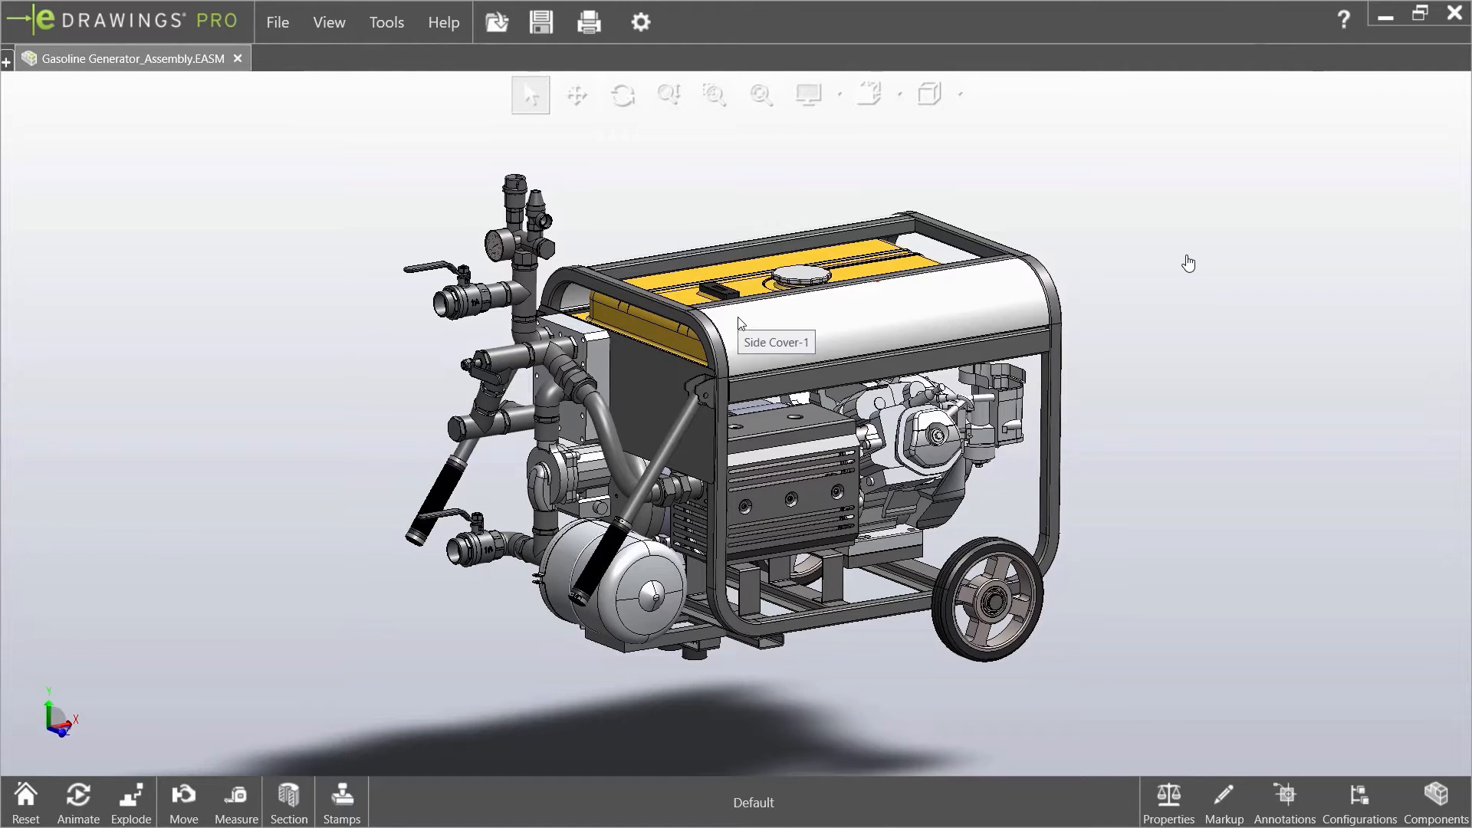
Add a leader markup label reading "Frame Assembly" that points to the generator frame's upright tube near the wheel.
scroll(874, 453, up, 2)
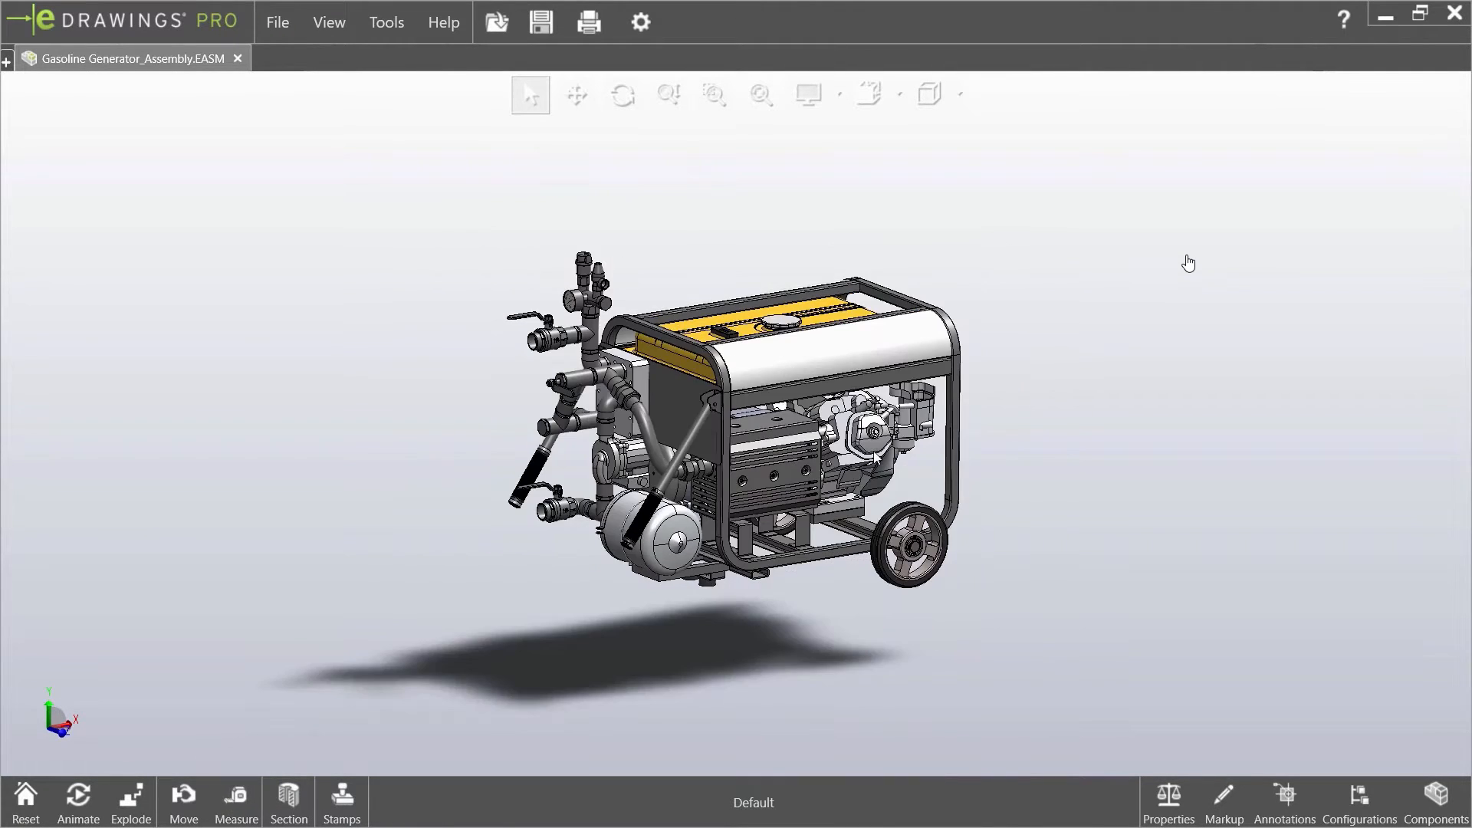
scroll(874, 459, down, 4)
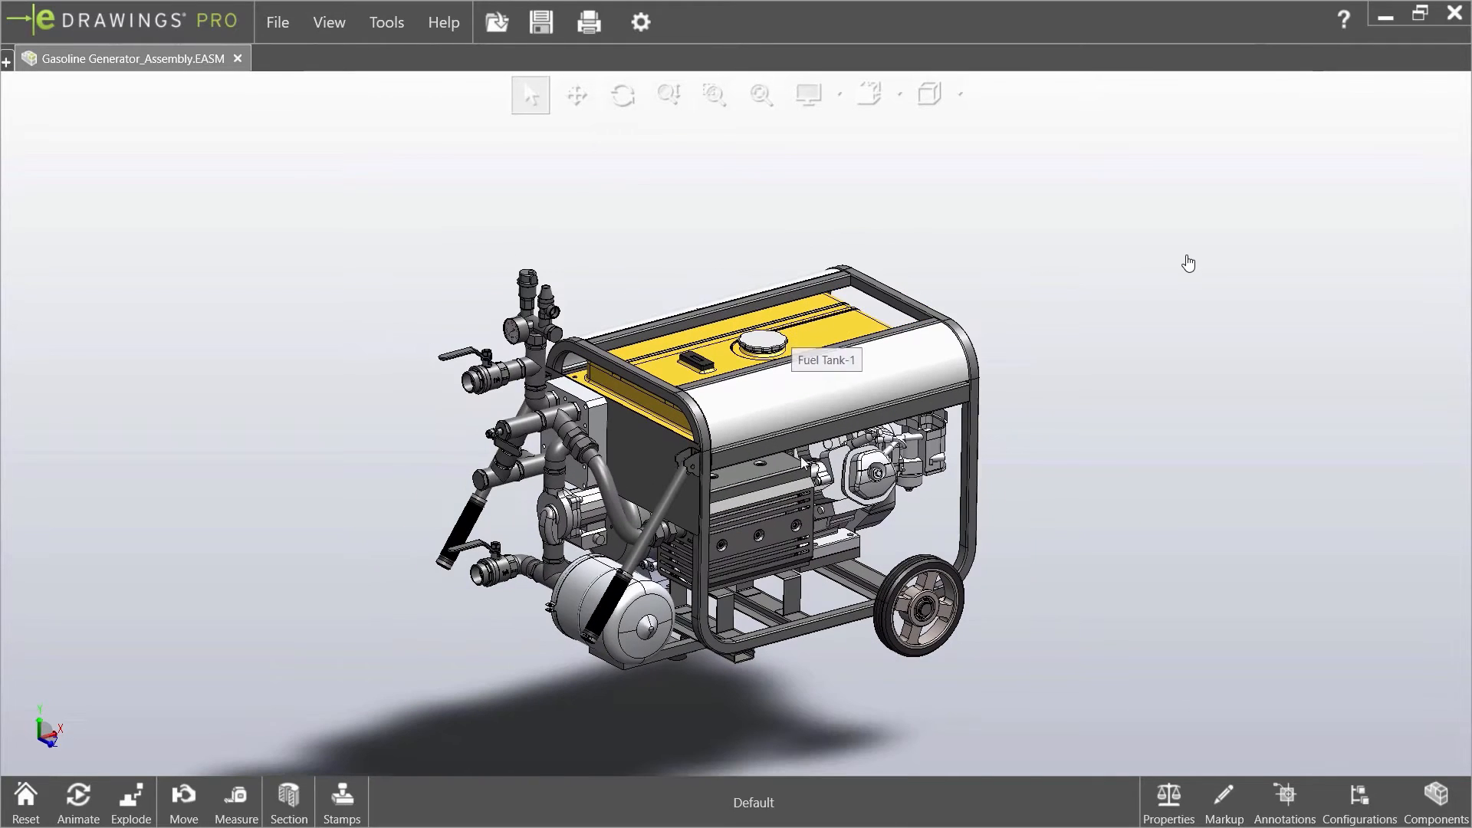
click(1225, 800)
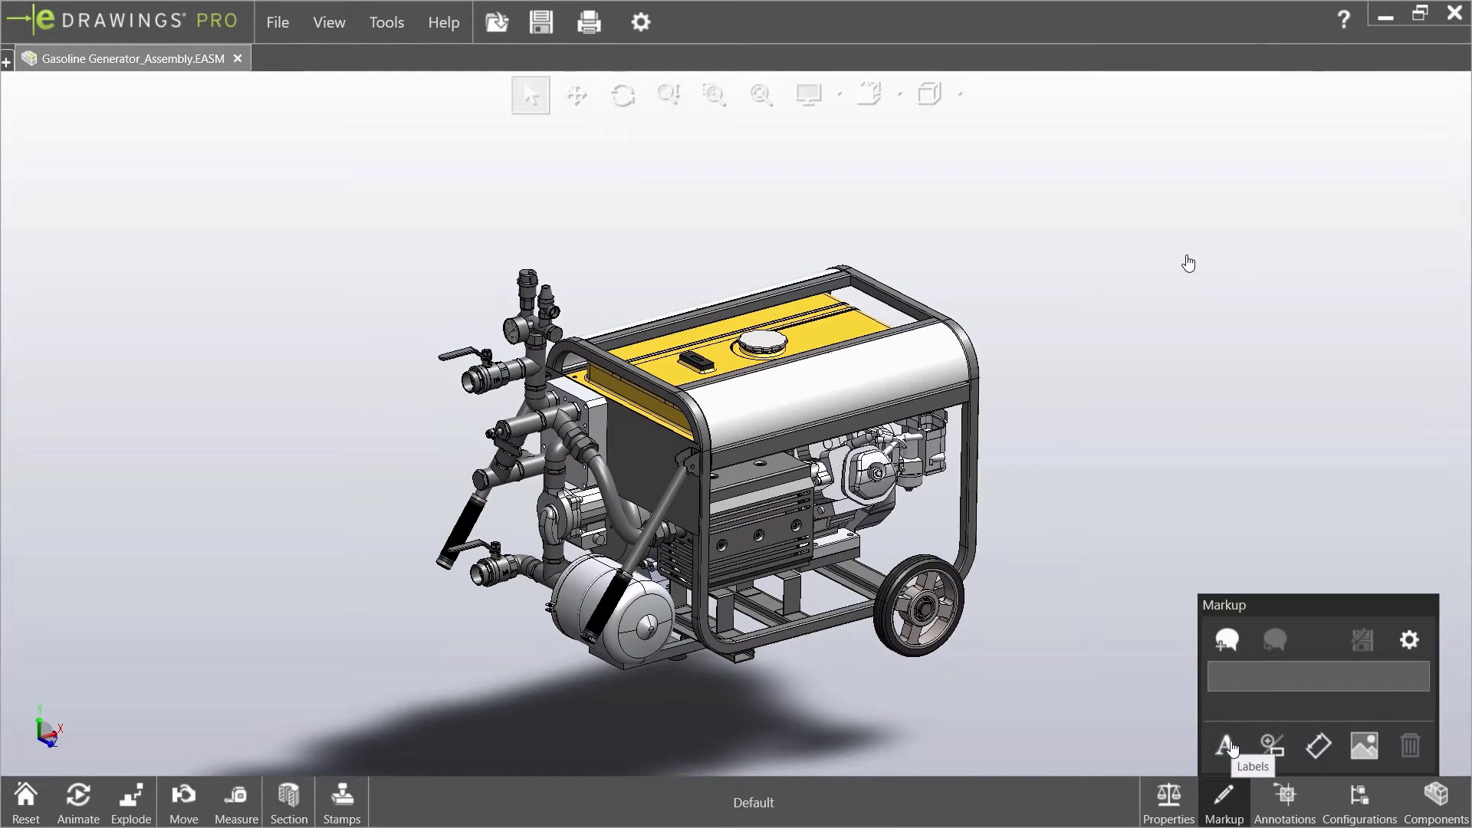
click(1228, 746)
click(977, 471)
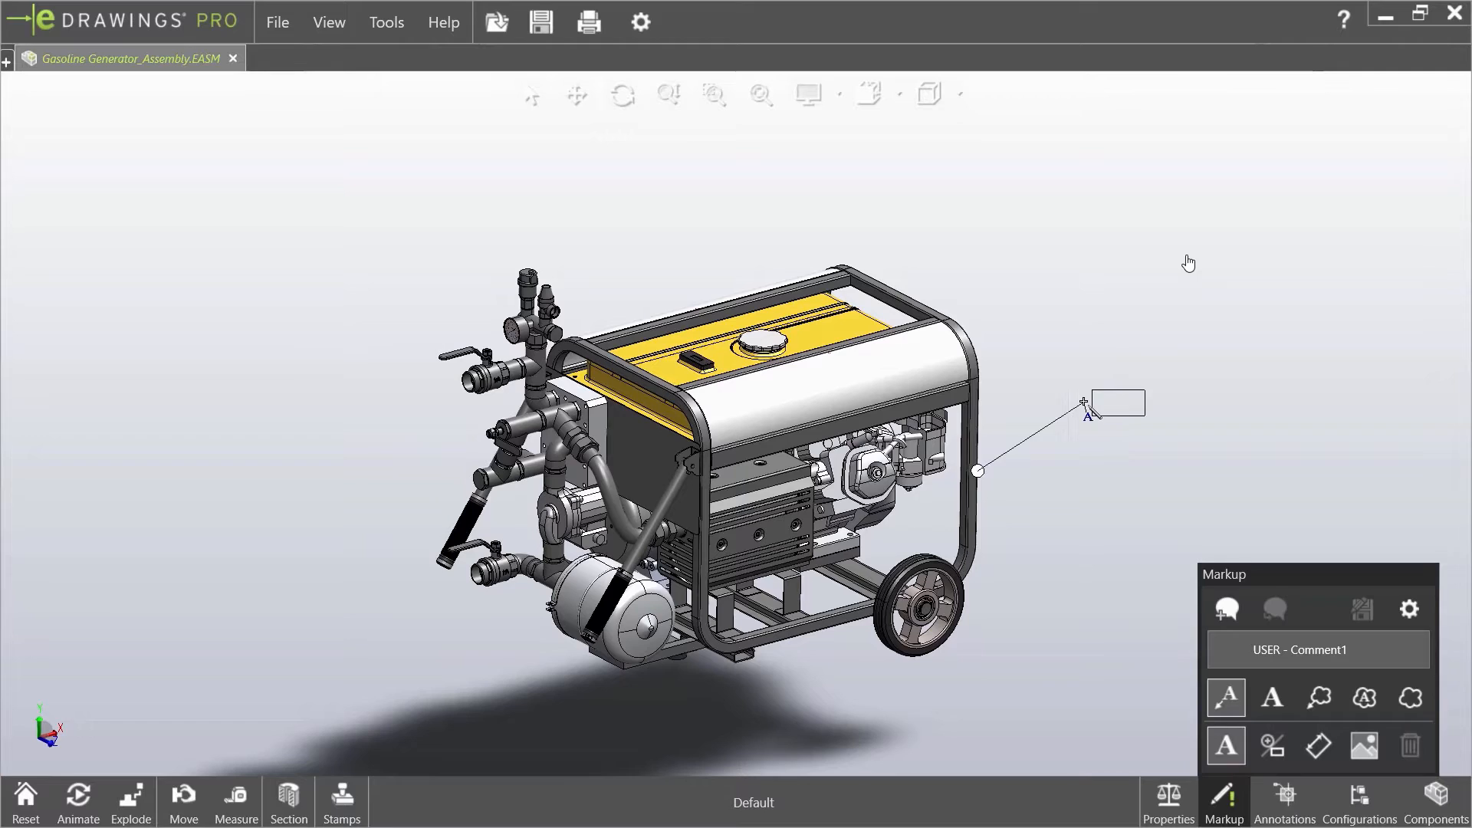
click(1084, 403)
text(Frame Assembly)
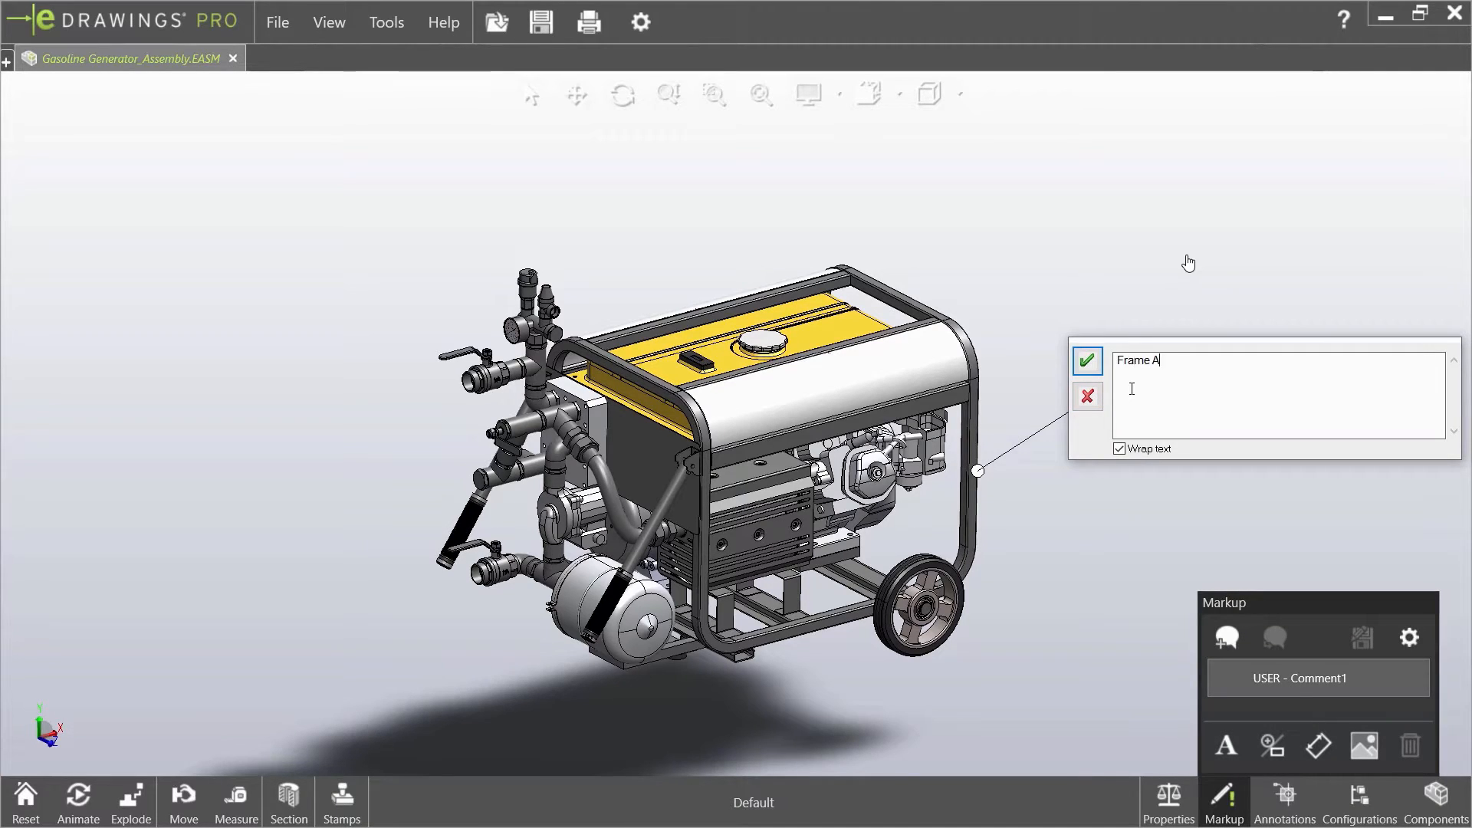
click(1087, 361)
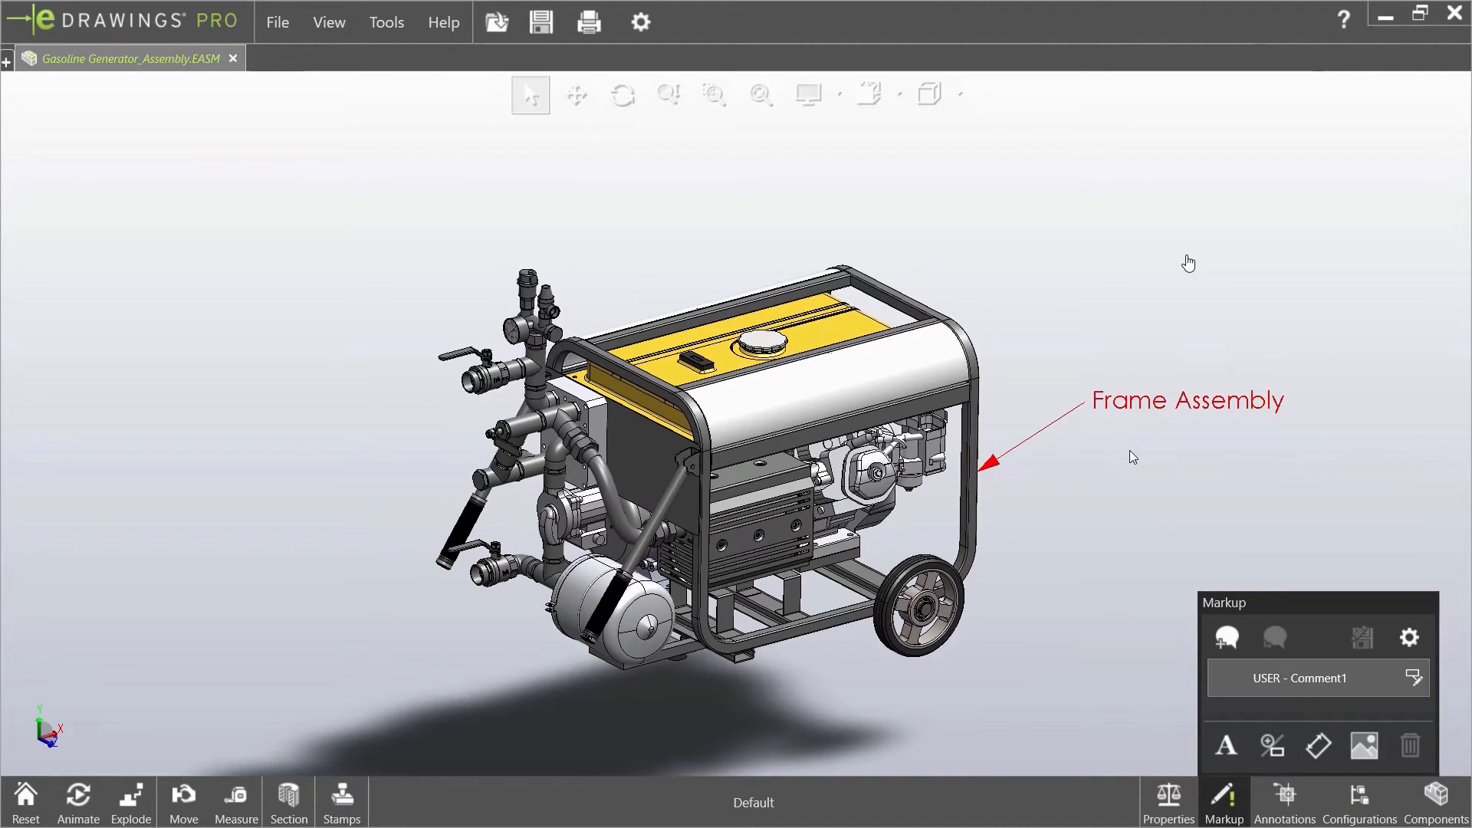
click(1224, 802)
Measure faces on the generator assembly in millimetres from different viewing angles, and leave the Measure tool.
click(249, 812)
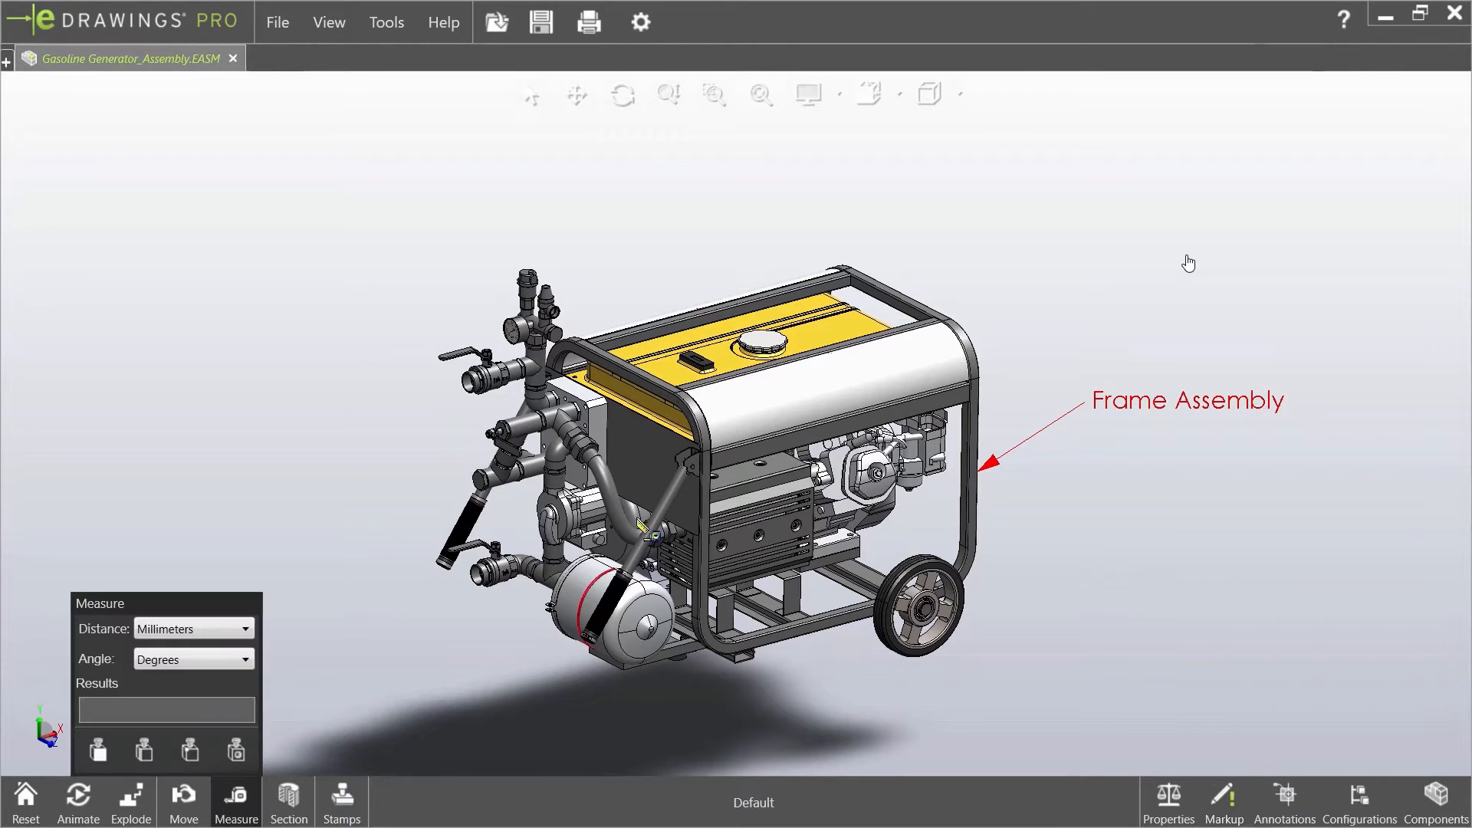
click(654, 459)
middle_drag(1020, 391, 904, 393)
scroll(932, 455, down, 7)
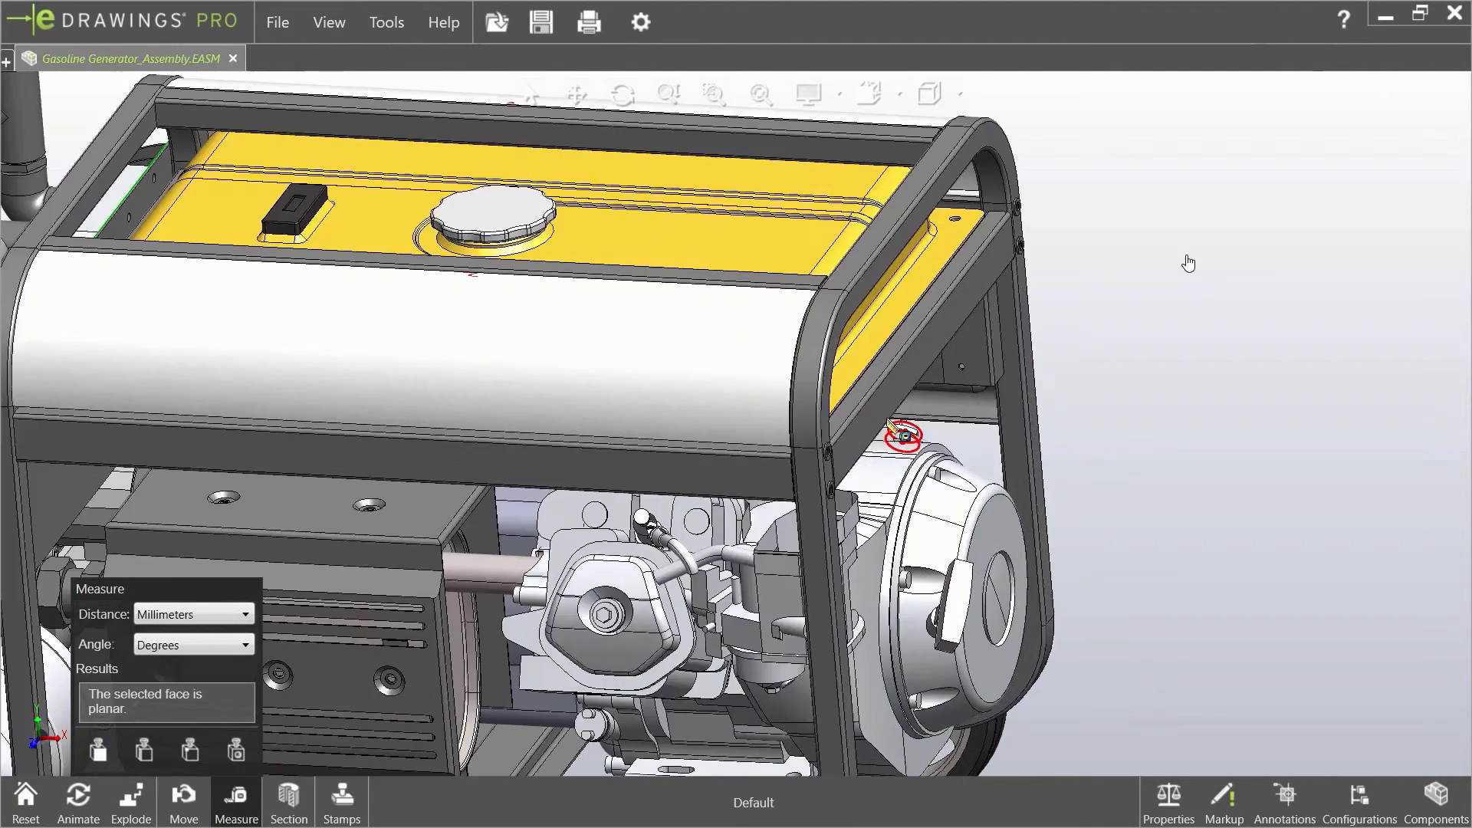
click(852, 433)
scroll(846, 473, up, 9)
middle_drag(846, 473, 655, 428)
scroll(625, 426, down, 3)
key(Escape)
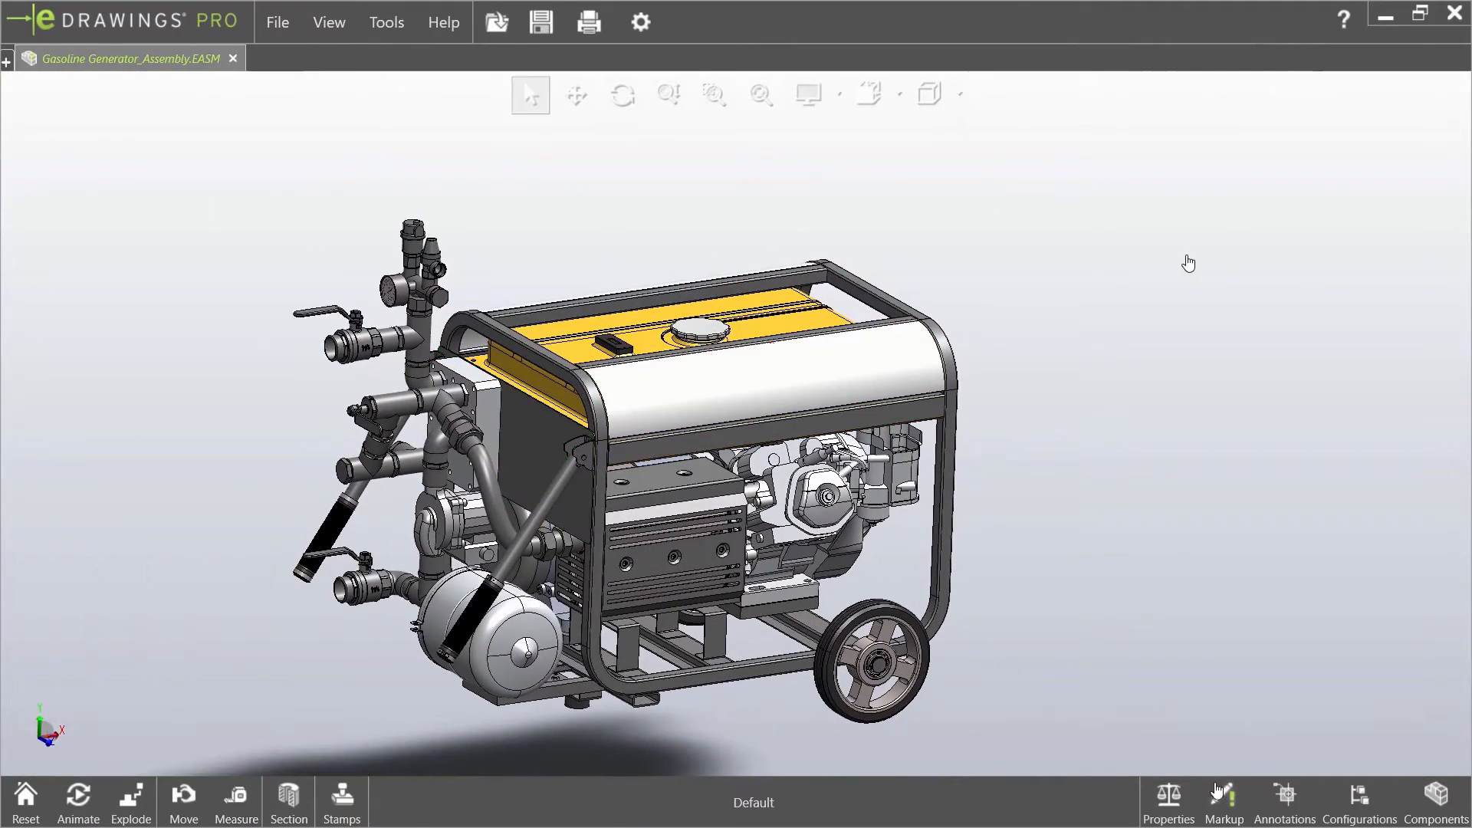
Examine the assembly's mass properties and the saved markup comment on the frame.
click(1179, 799)
click(1221, 799)
click(1179, 798)
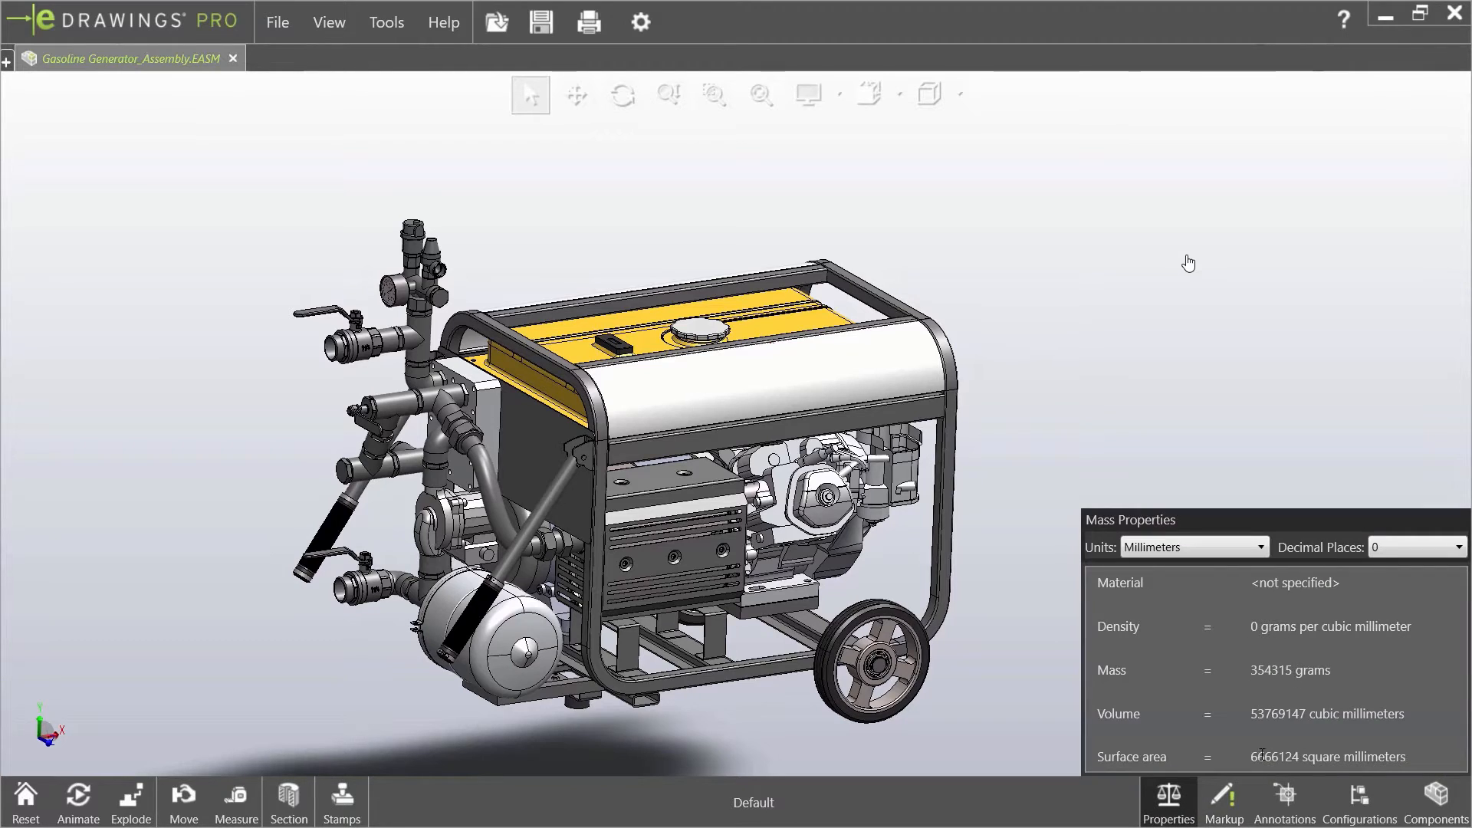
click(1224, 798)
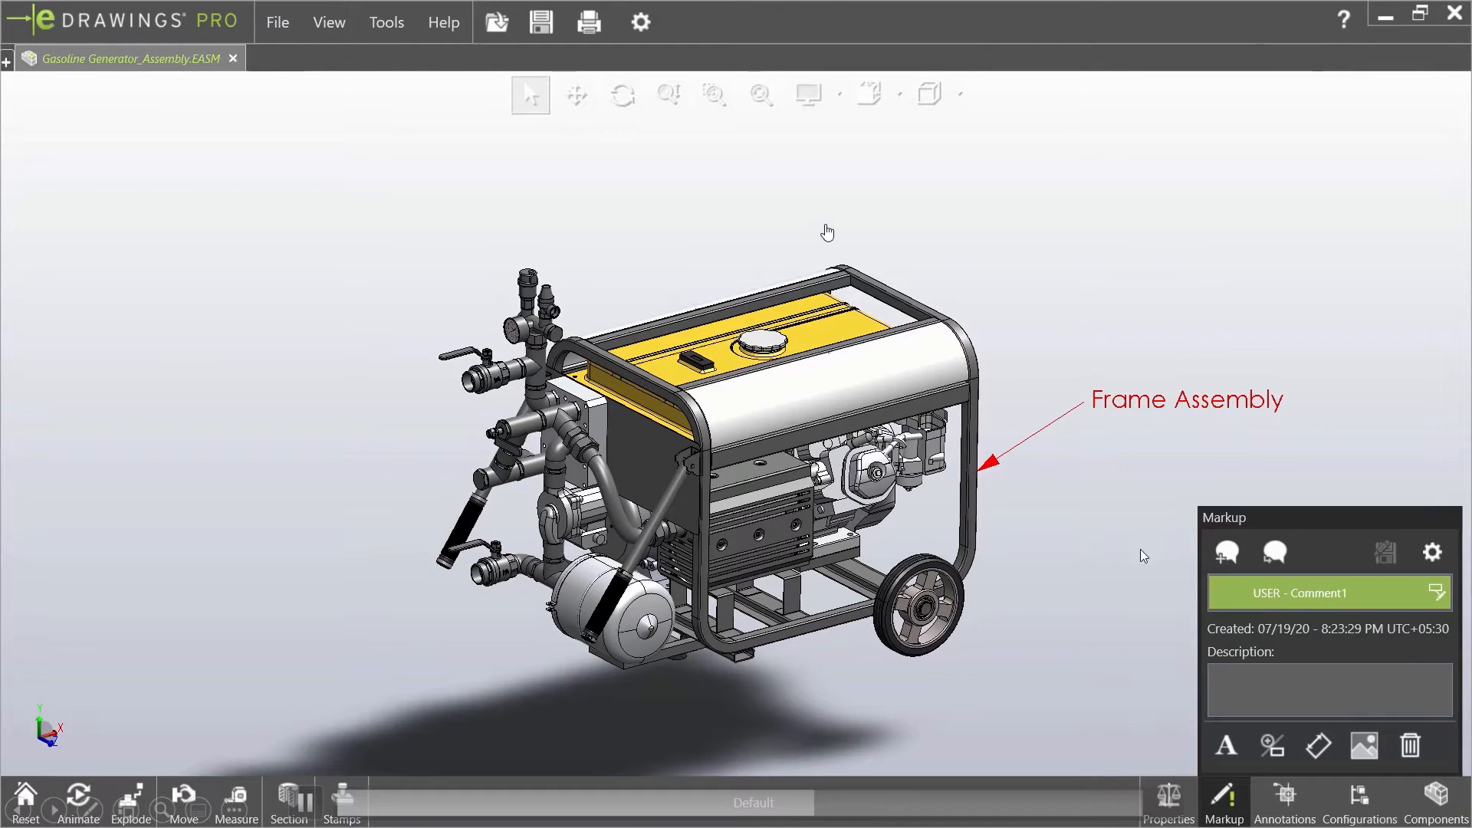
click(1286, 799)
Activate the assembly's Open configuration and display its component list.
click(1337, 802)
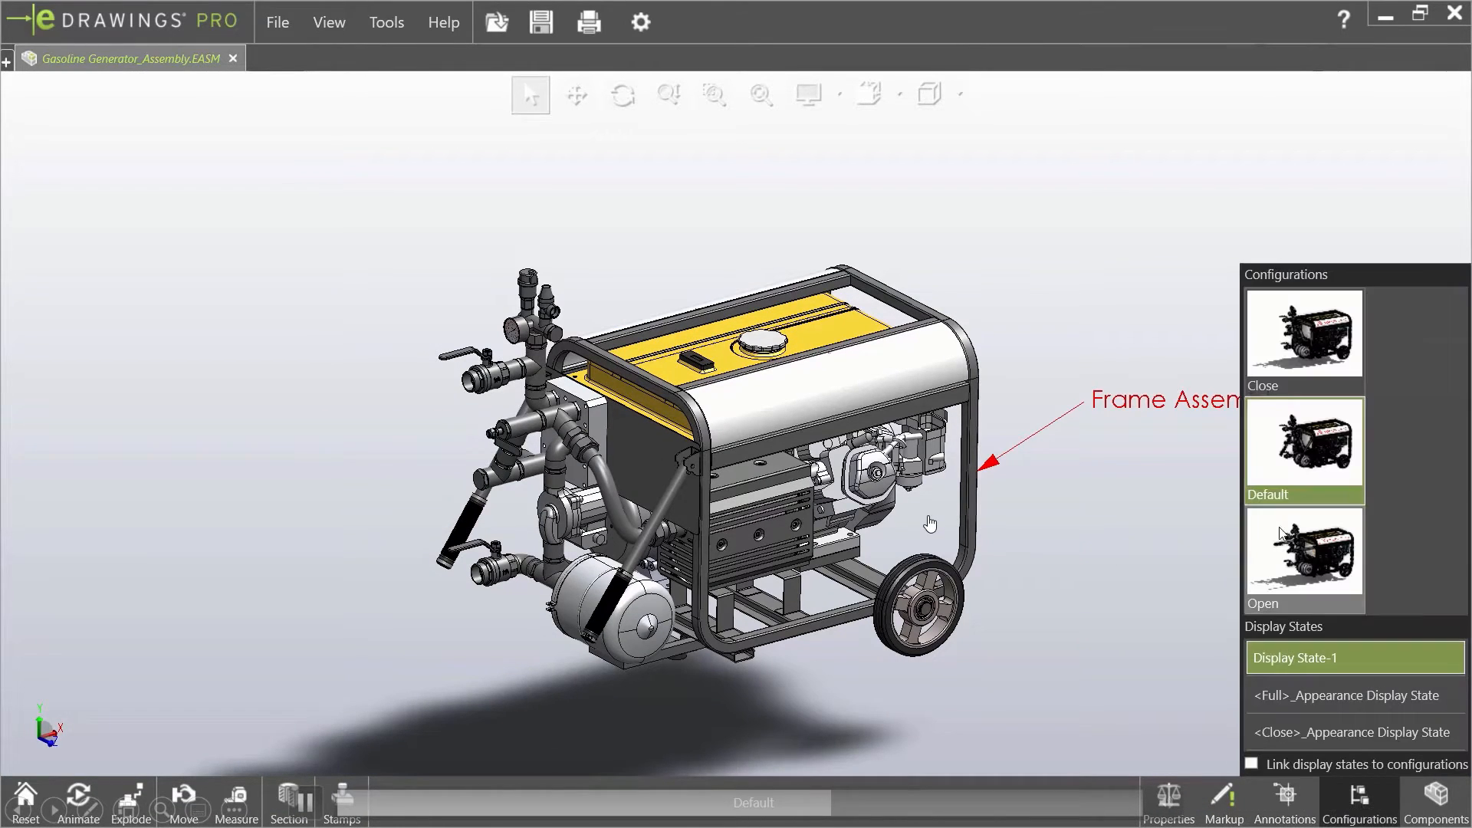
click(1279, 337)
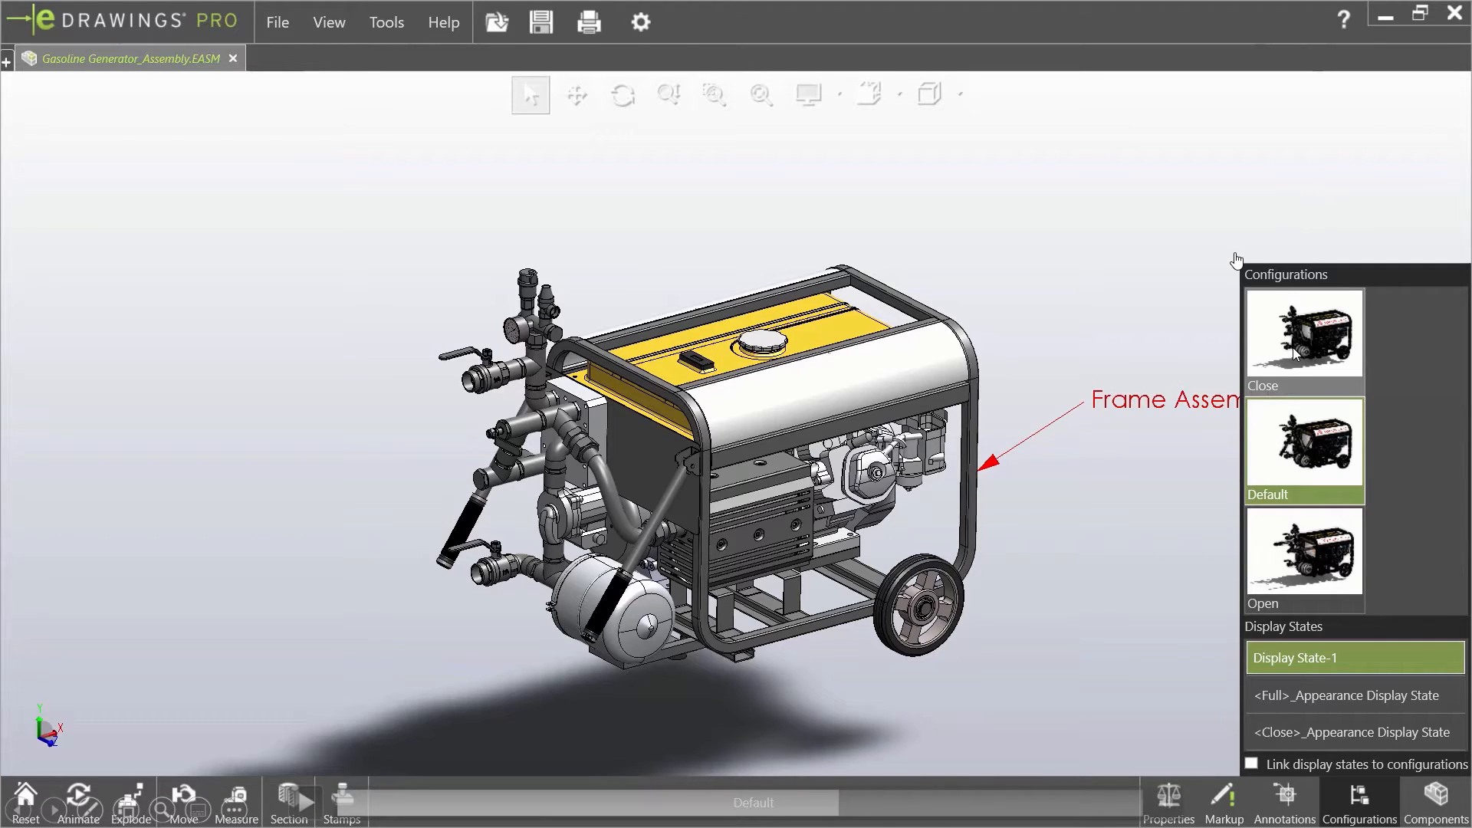
click(1287, 538)
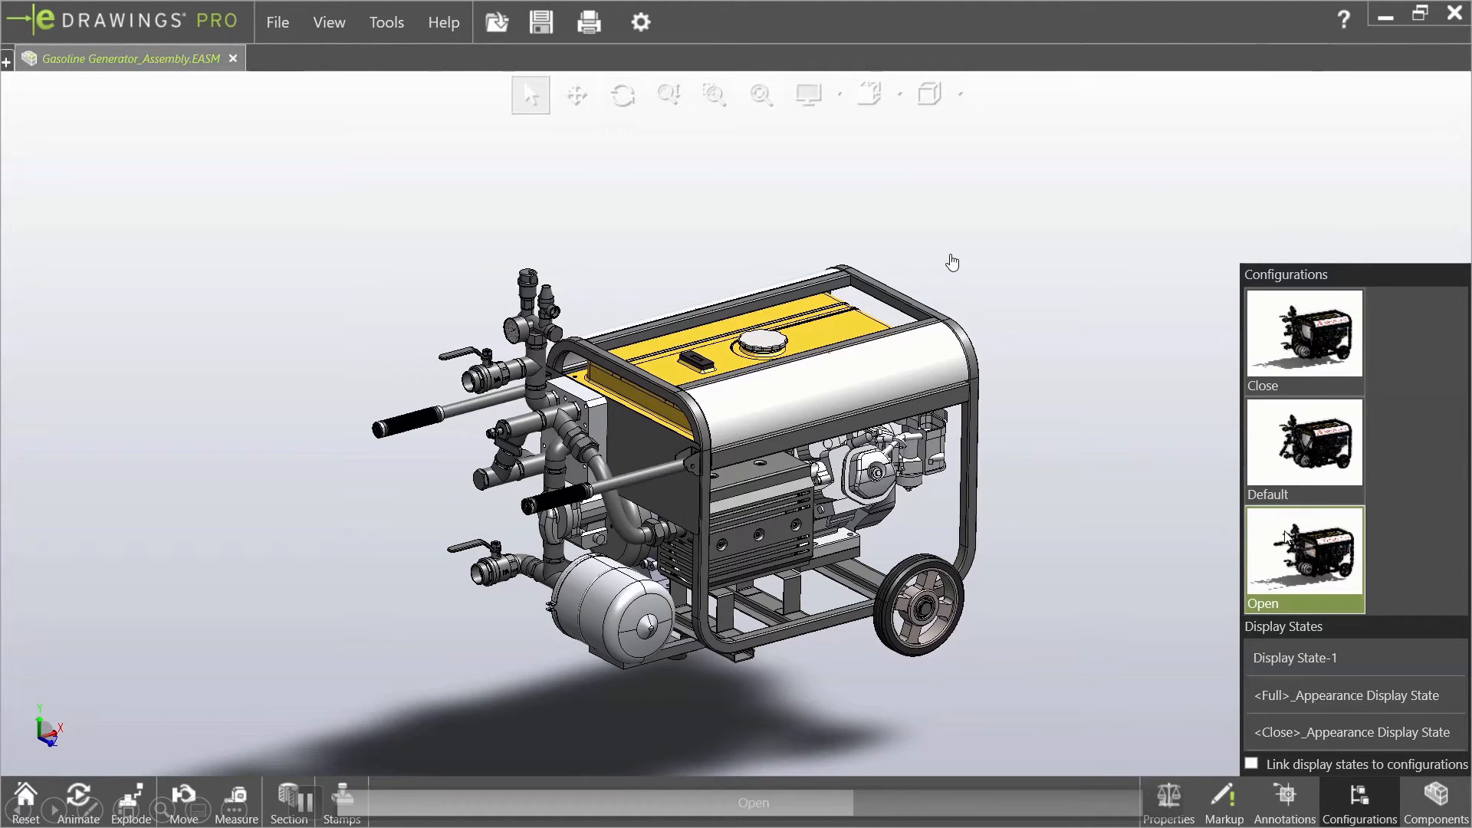
click(1142, 530)
click(1428, 796)
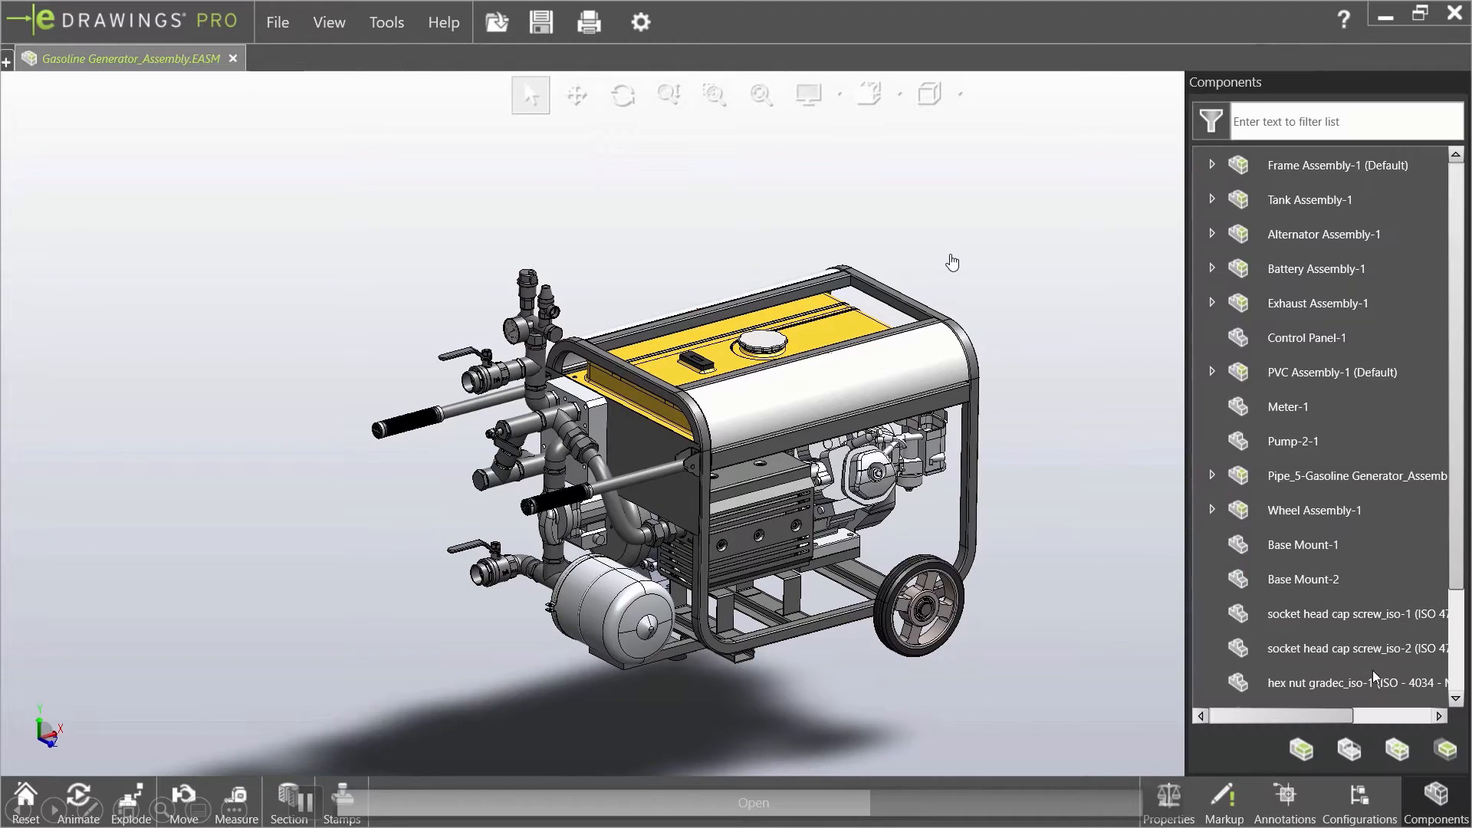
click(974, 510)
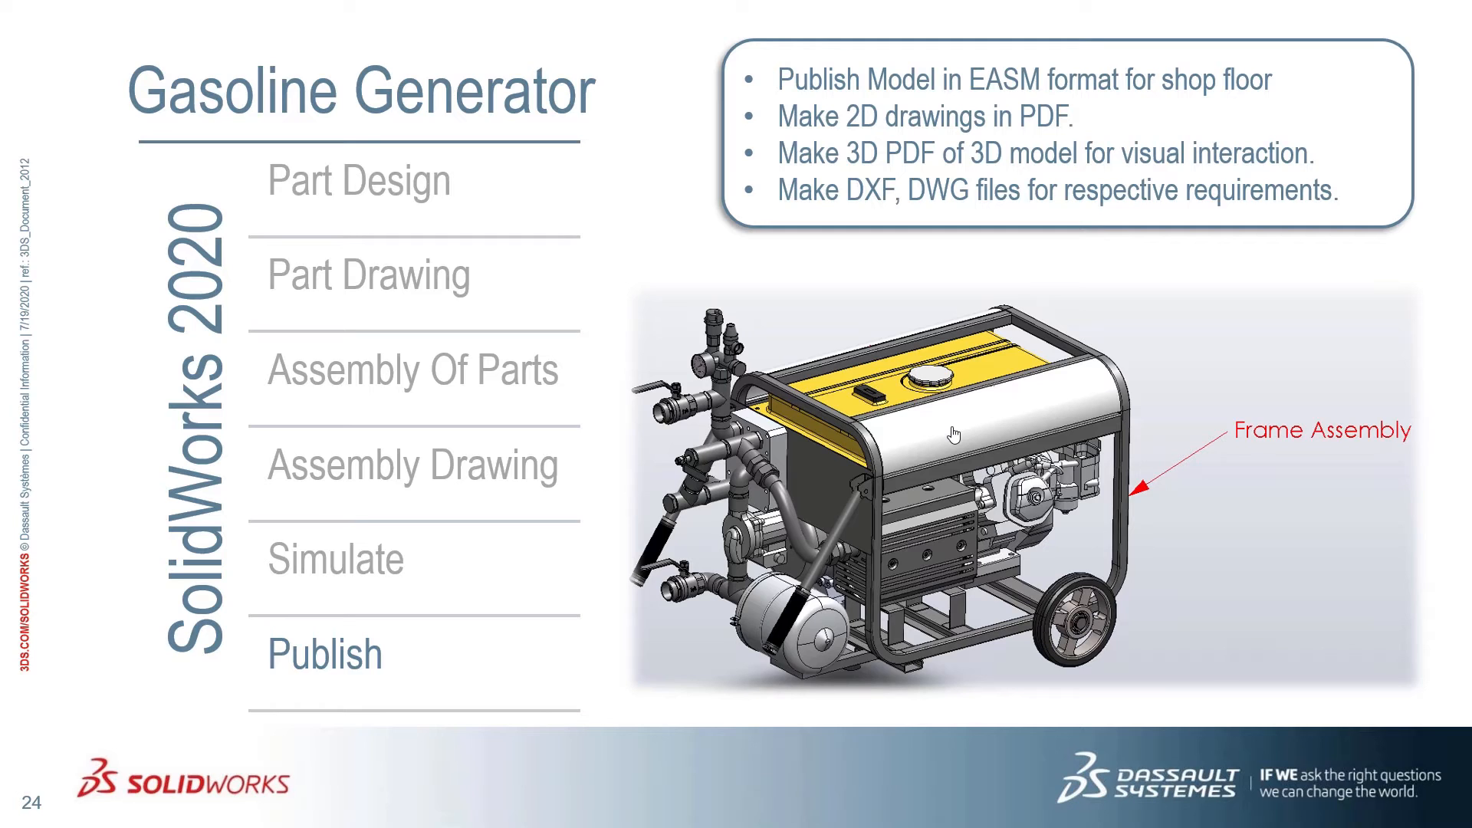
click(954, 434)
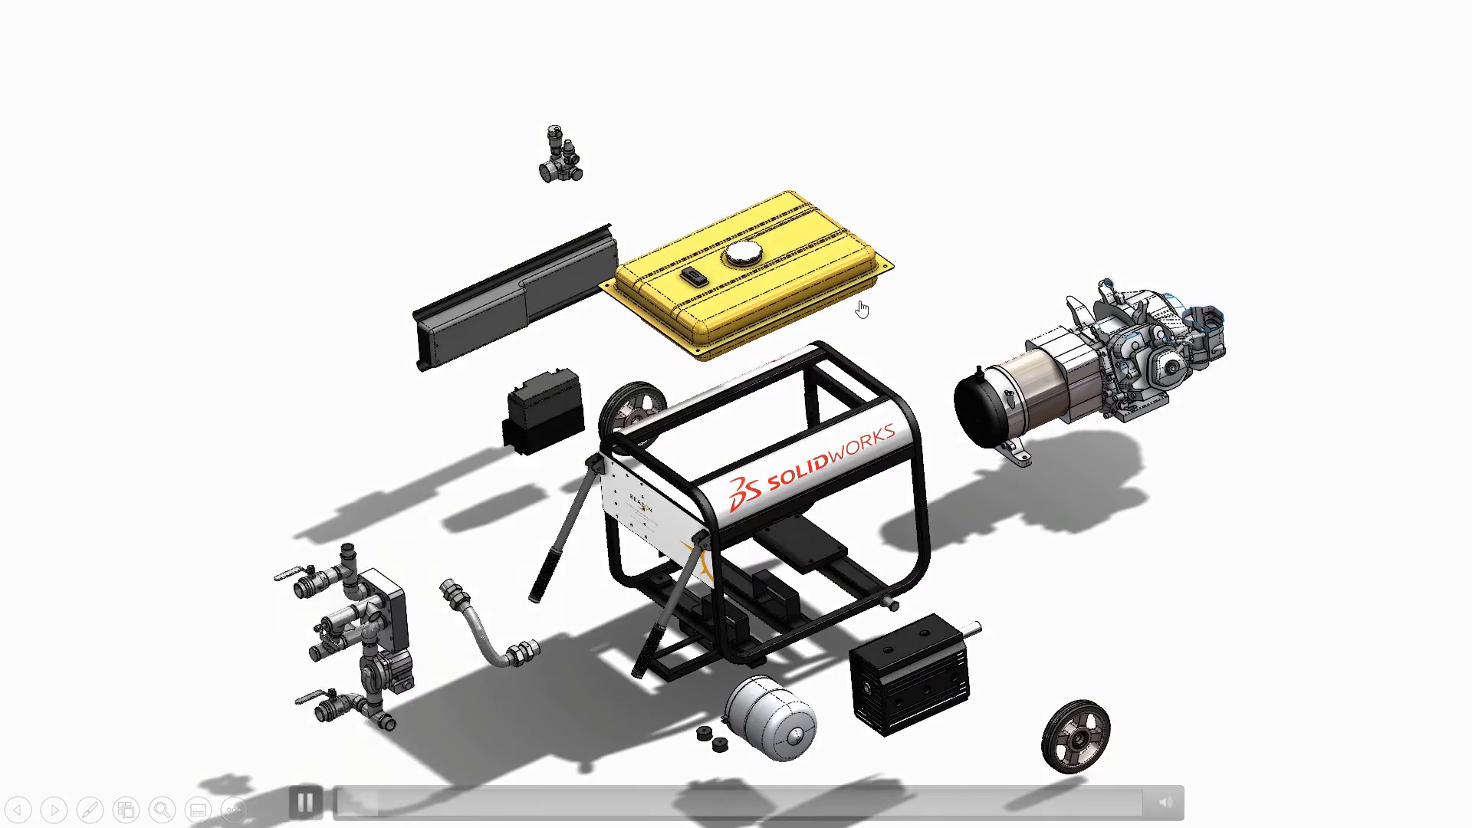